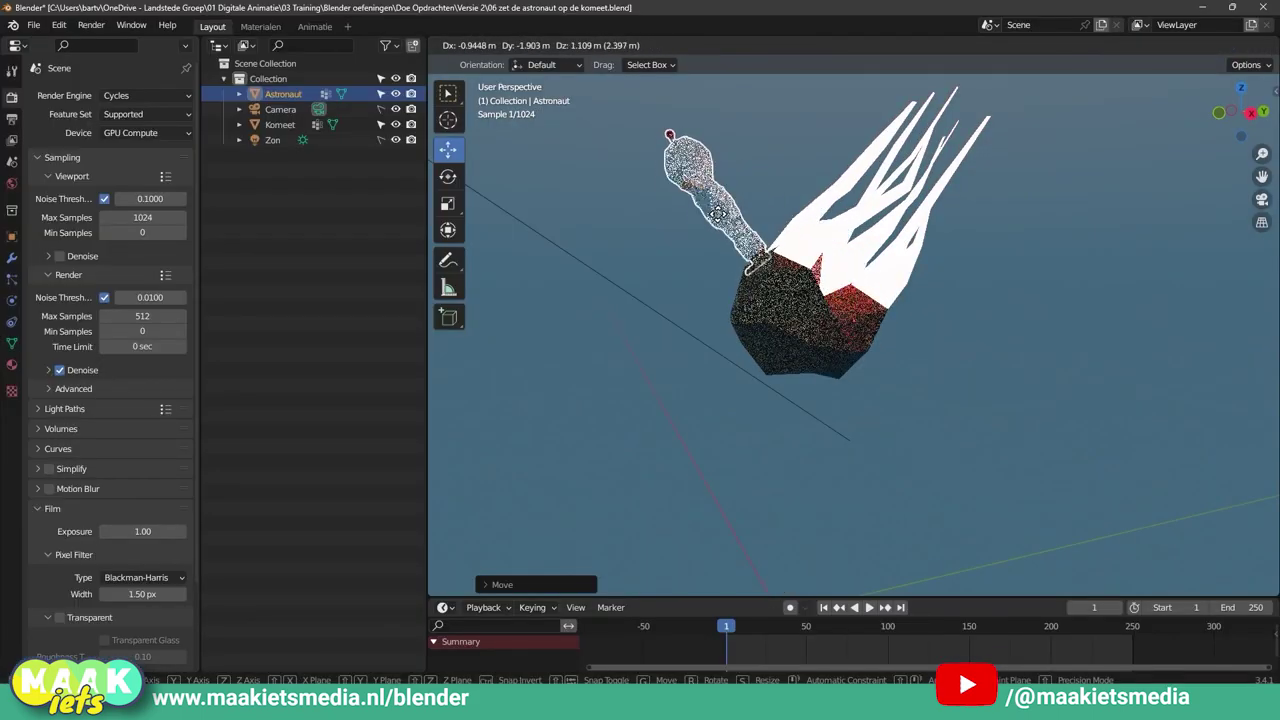
Drop the astronaut onto the comet and orbit to see the pair from another angle.
click(776, 302)
middle_drag(776, 302, 907, 337)
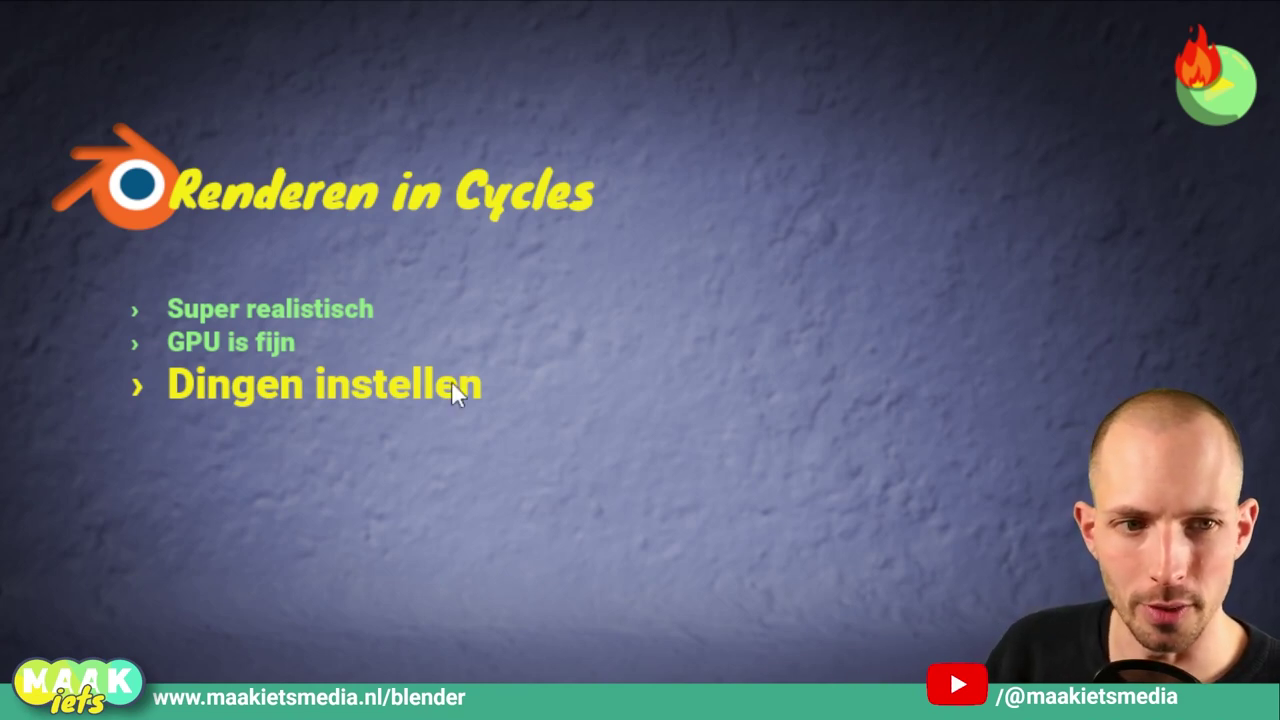
click(888, 355)
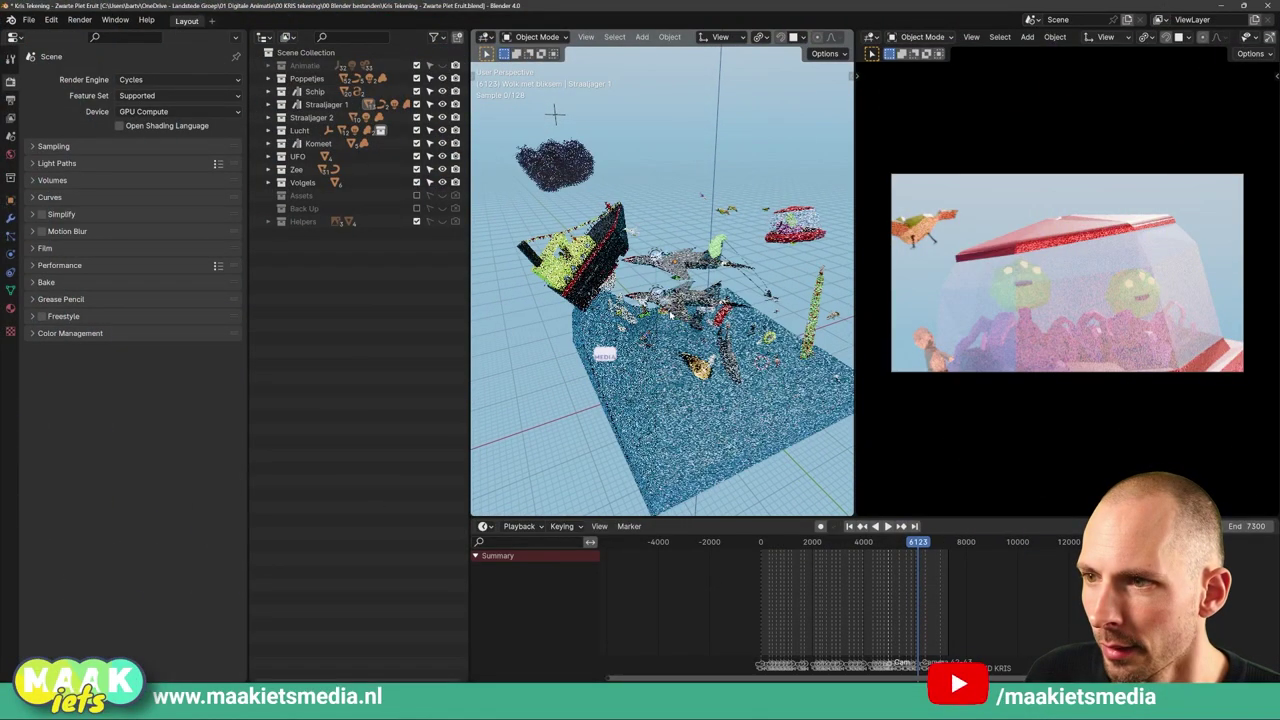
Switch the render engine to EEVEE and back to Cycles, then set Device to CPU.
middle_drag(660, 280, 810, 303)
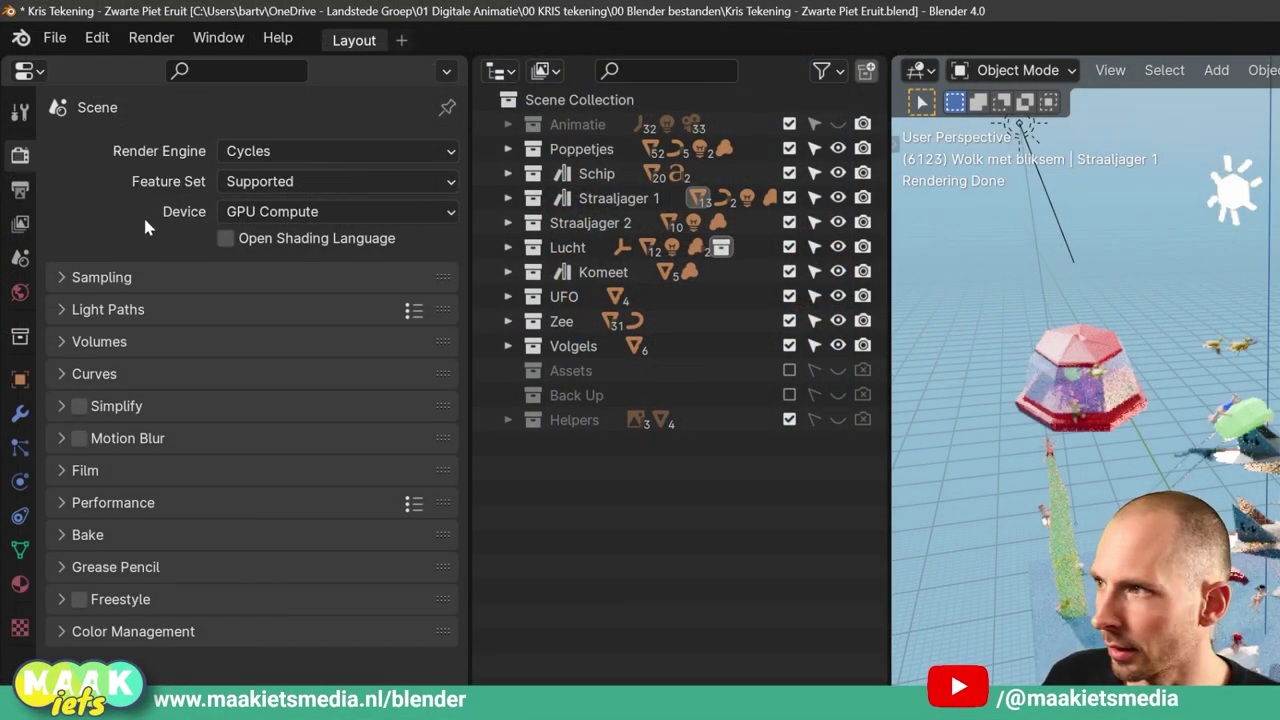
click(278, 160)
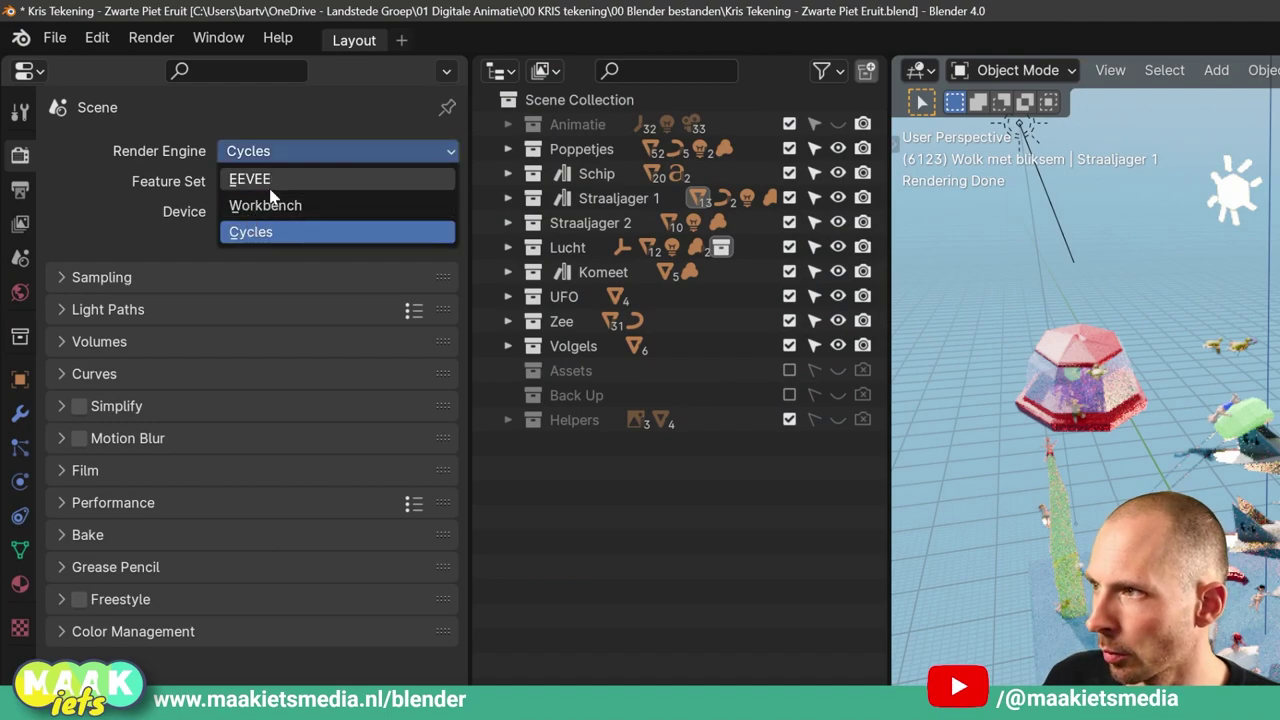
click(273, 182)
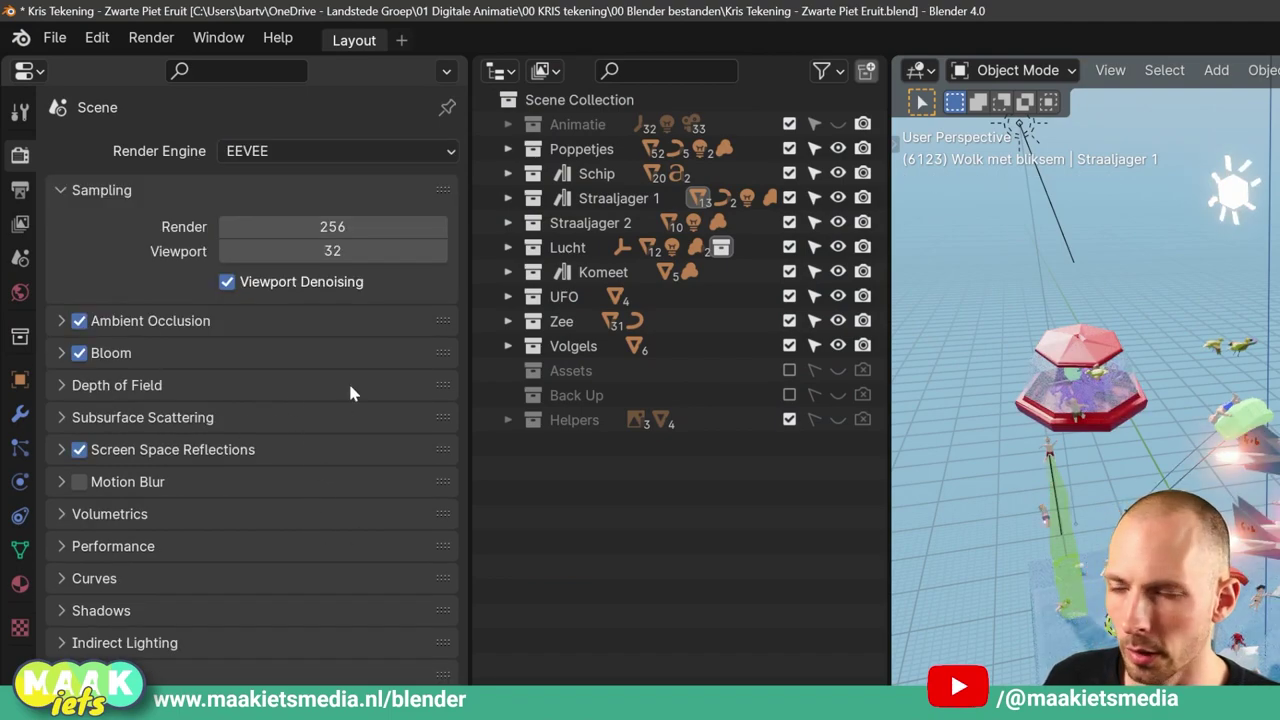
click(305, 150)
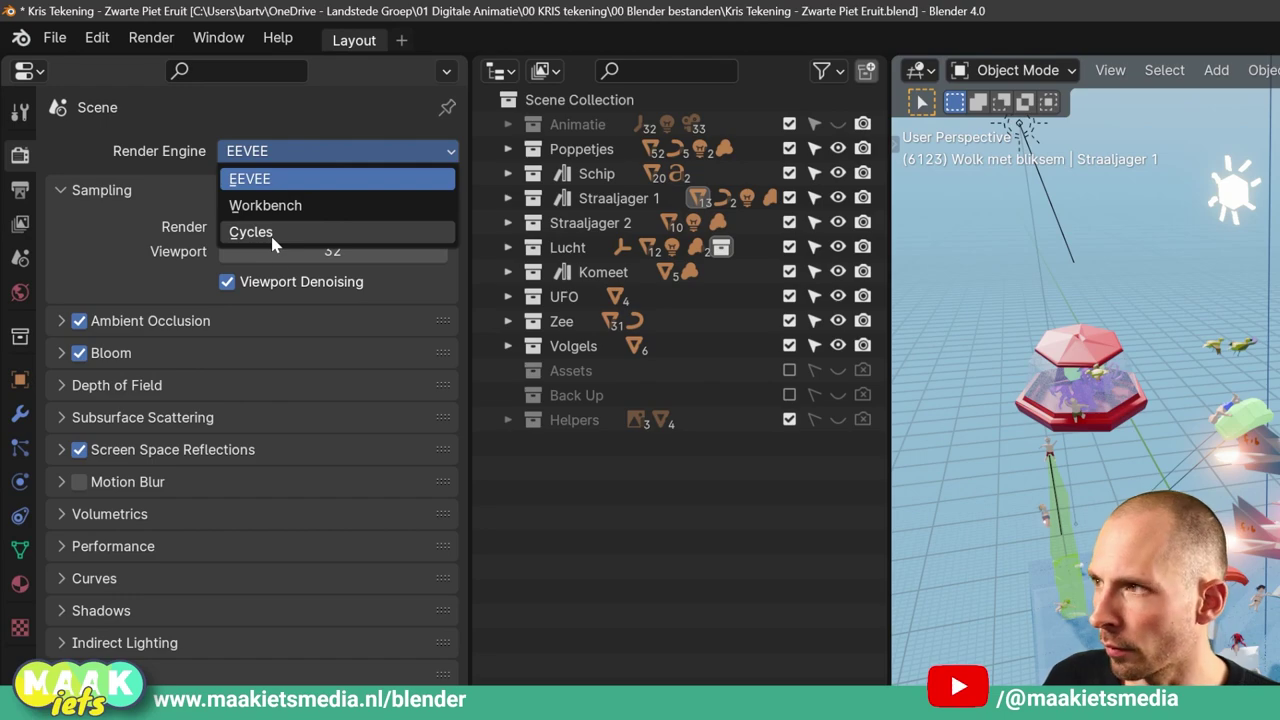
key(c)
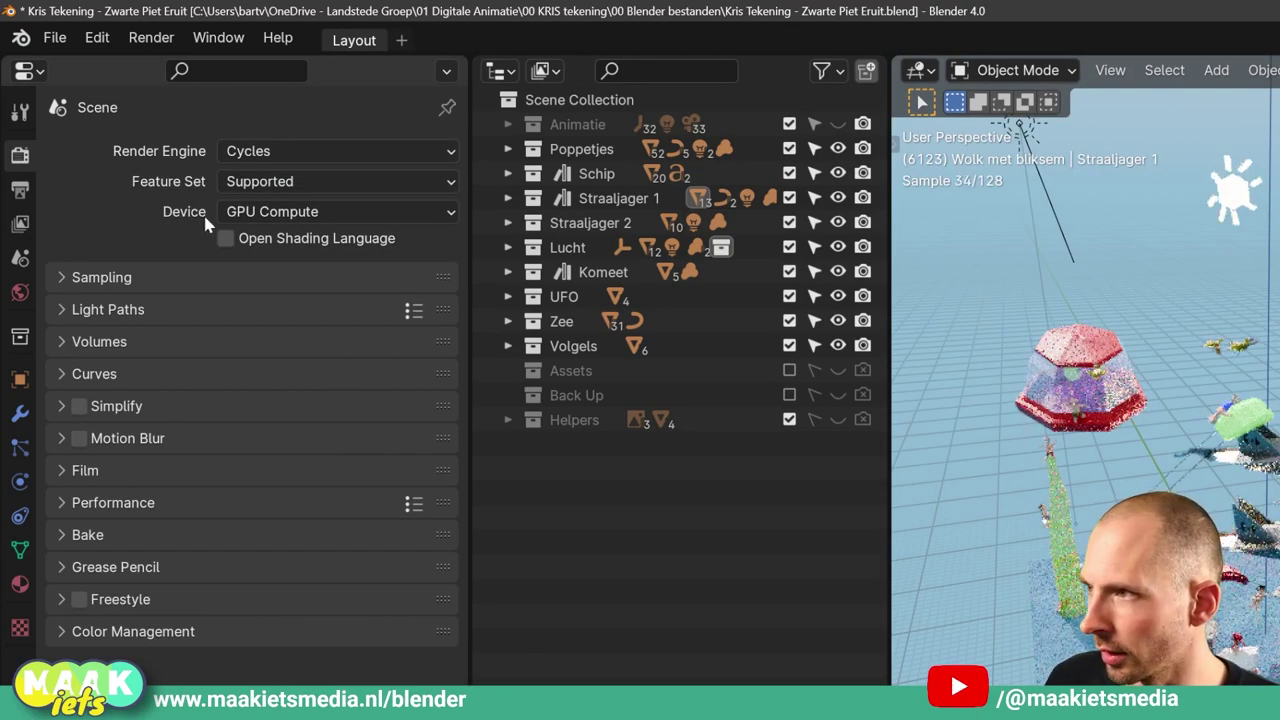
click(275, 215)
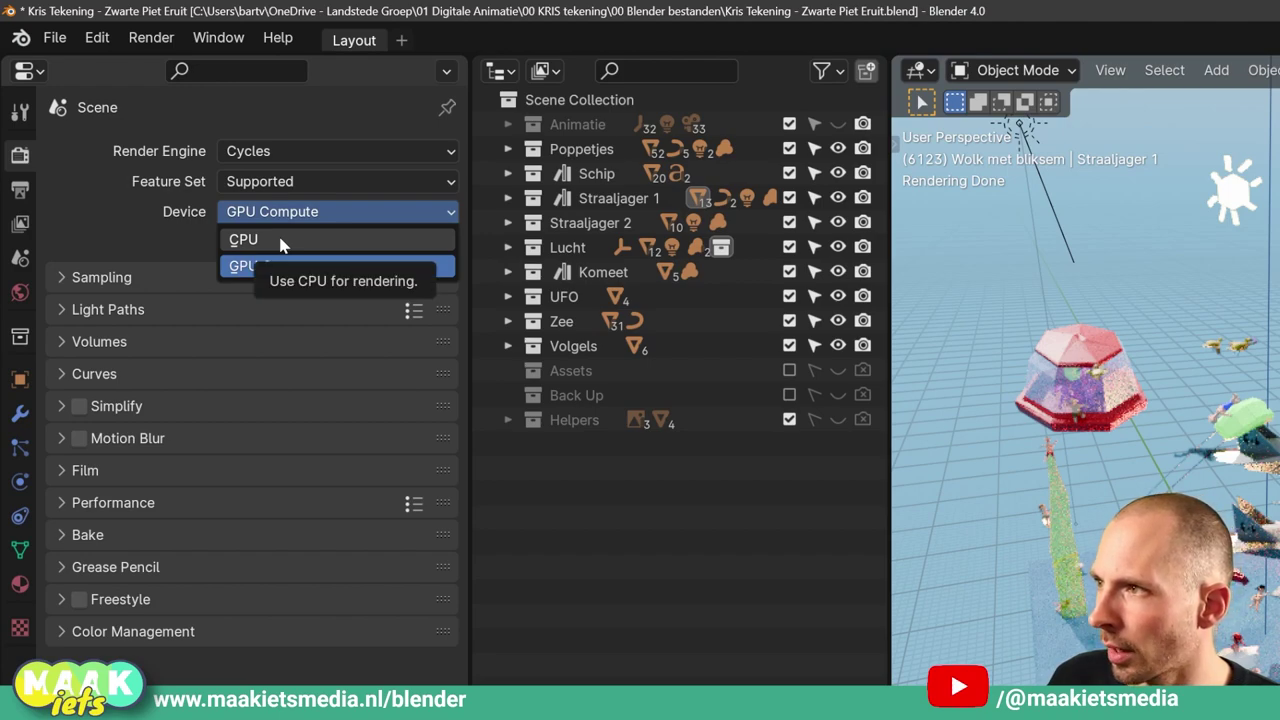
click(243, 239)
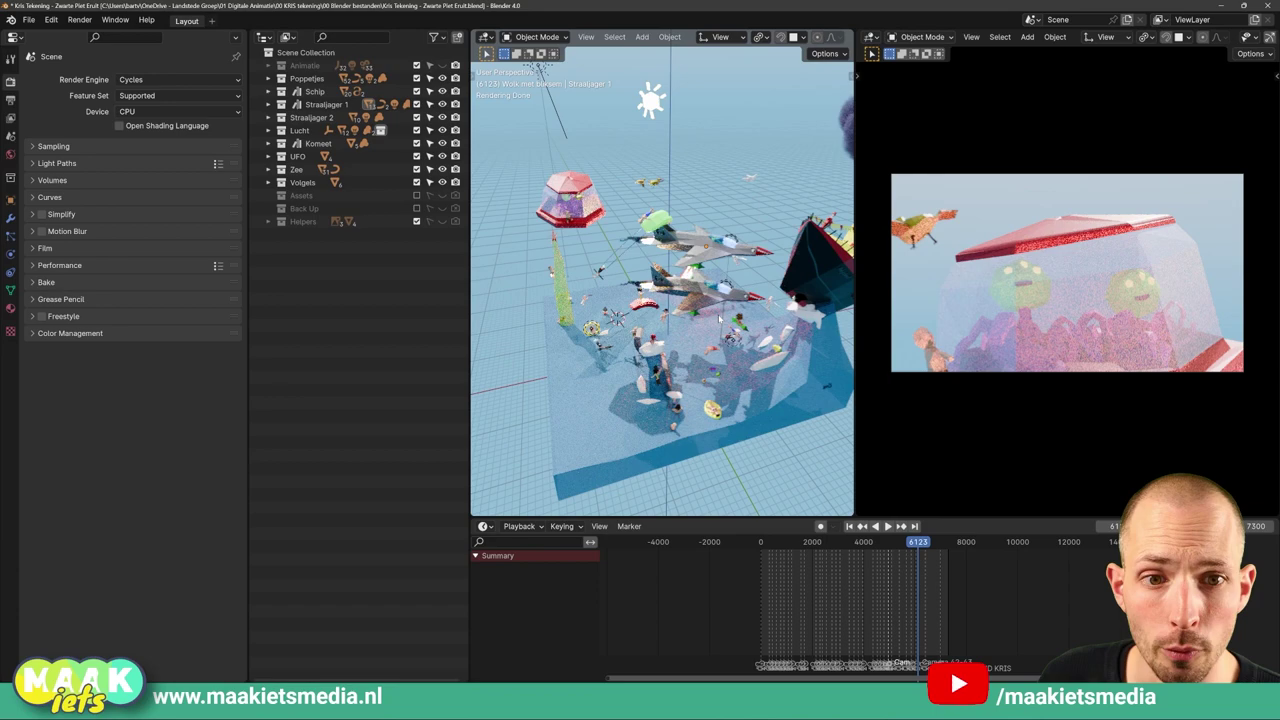
Open Edit > Preferences and centre the window over the viewport.
click(52, 20)
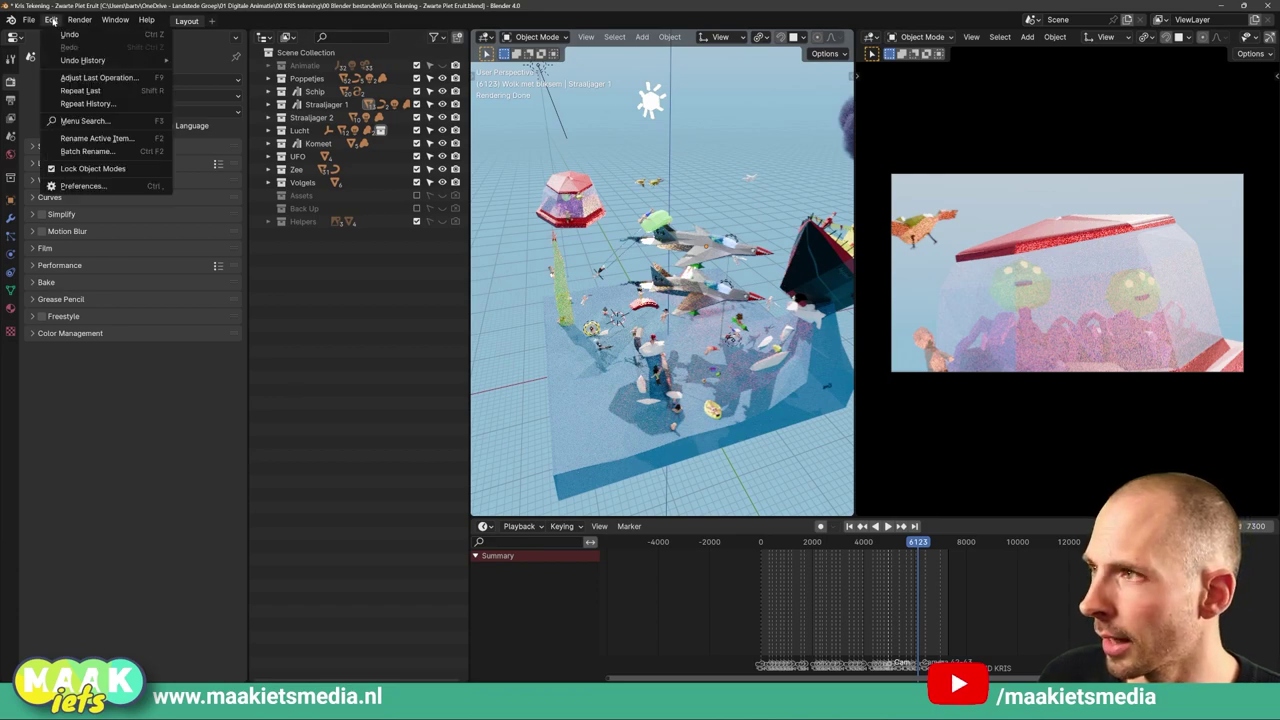
click(91, 187)
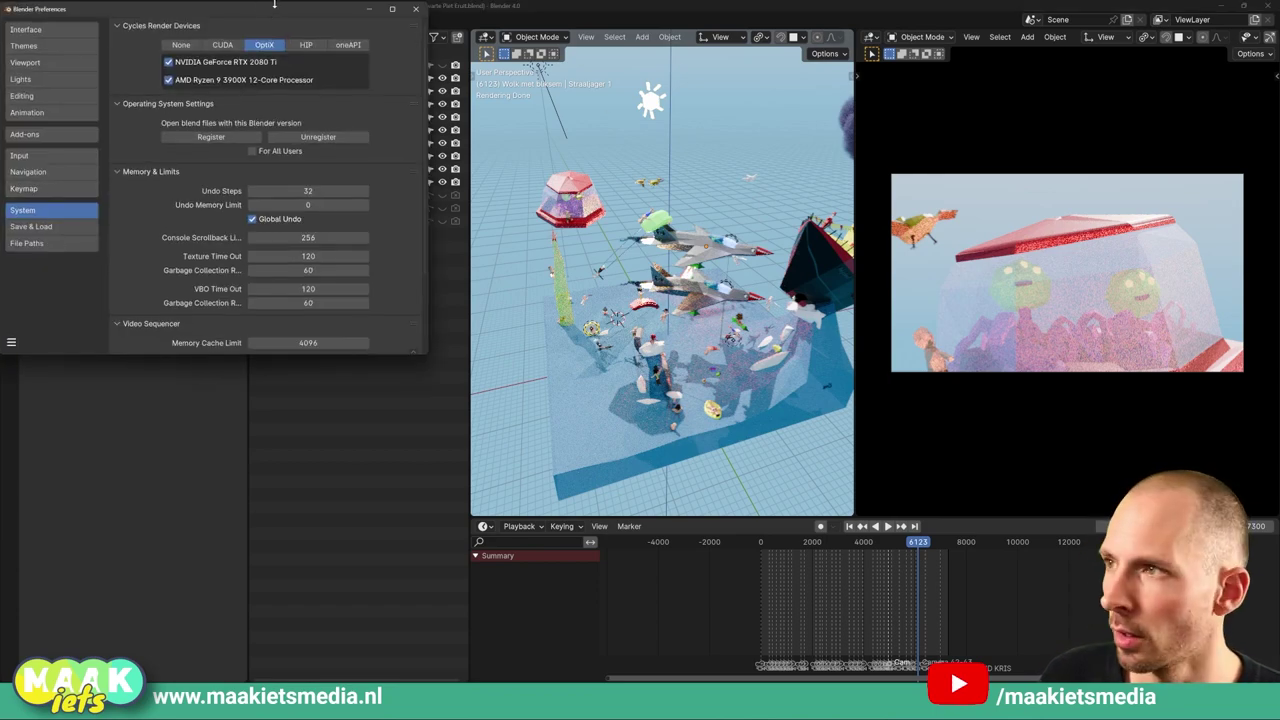
drag(238, 14, 616, 134)
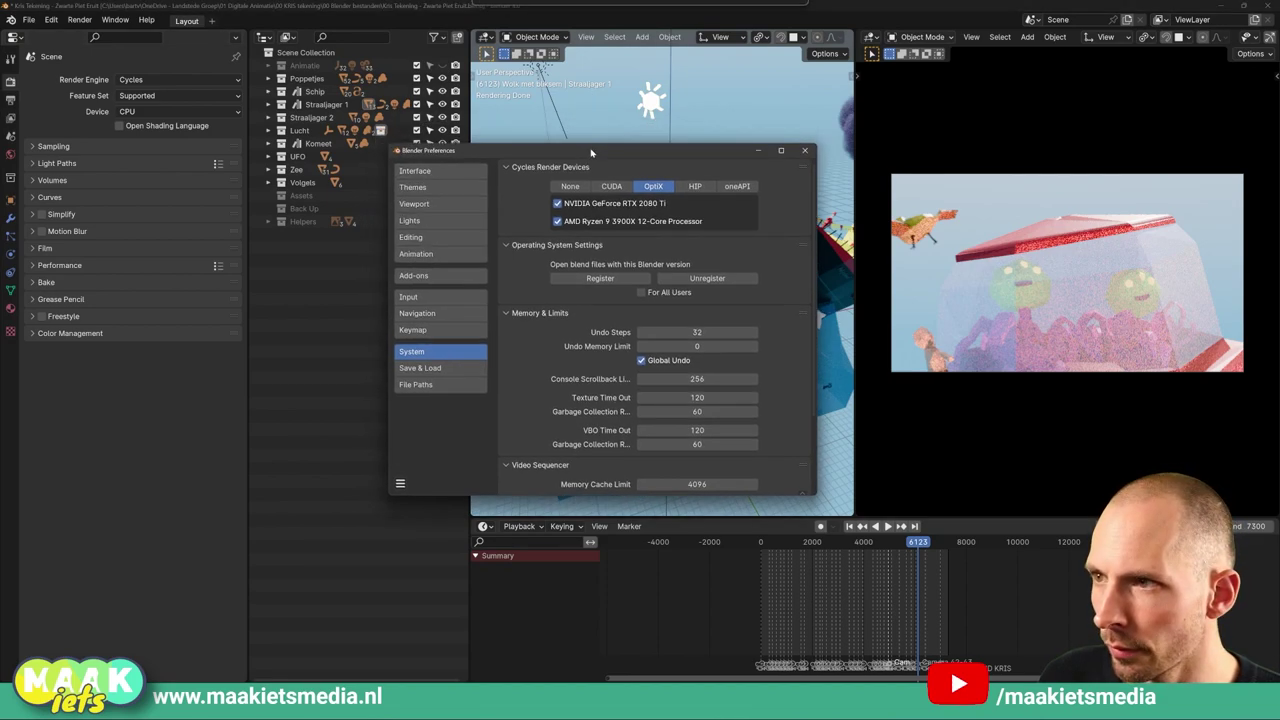
drag(592, 138, 598, 168)
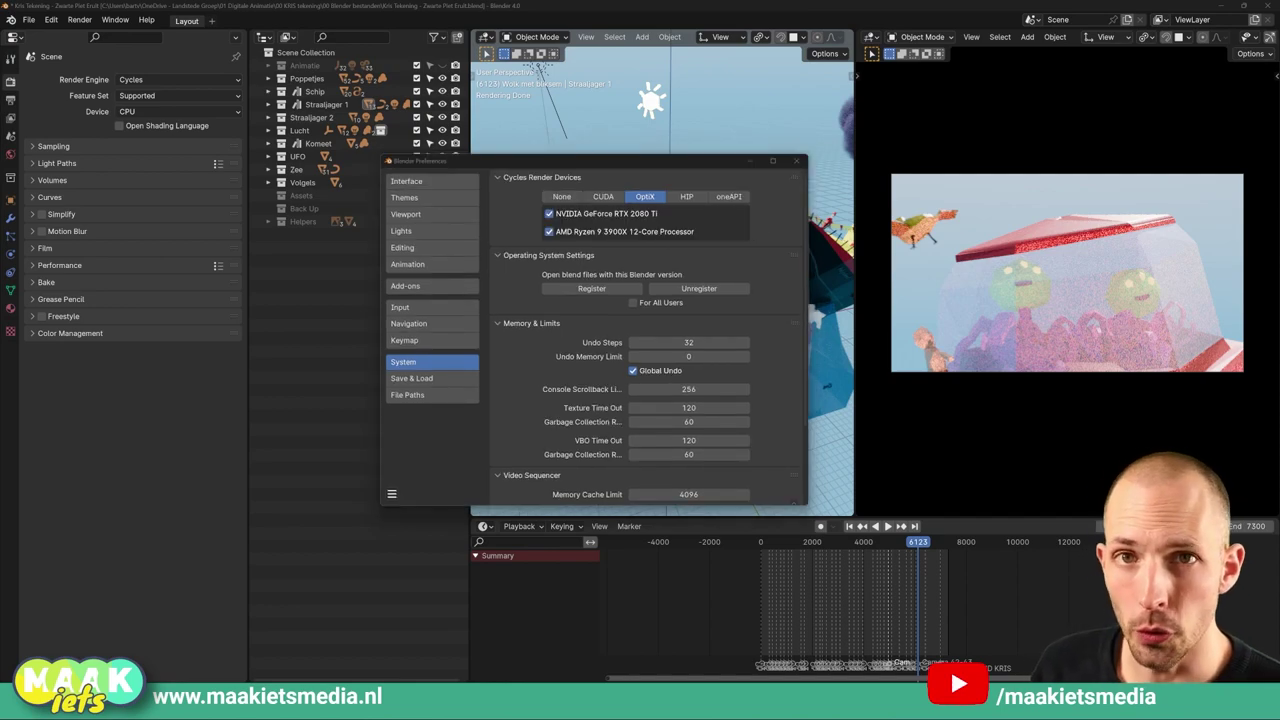
drag(675, 166, 693, 156)
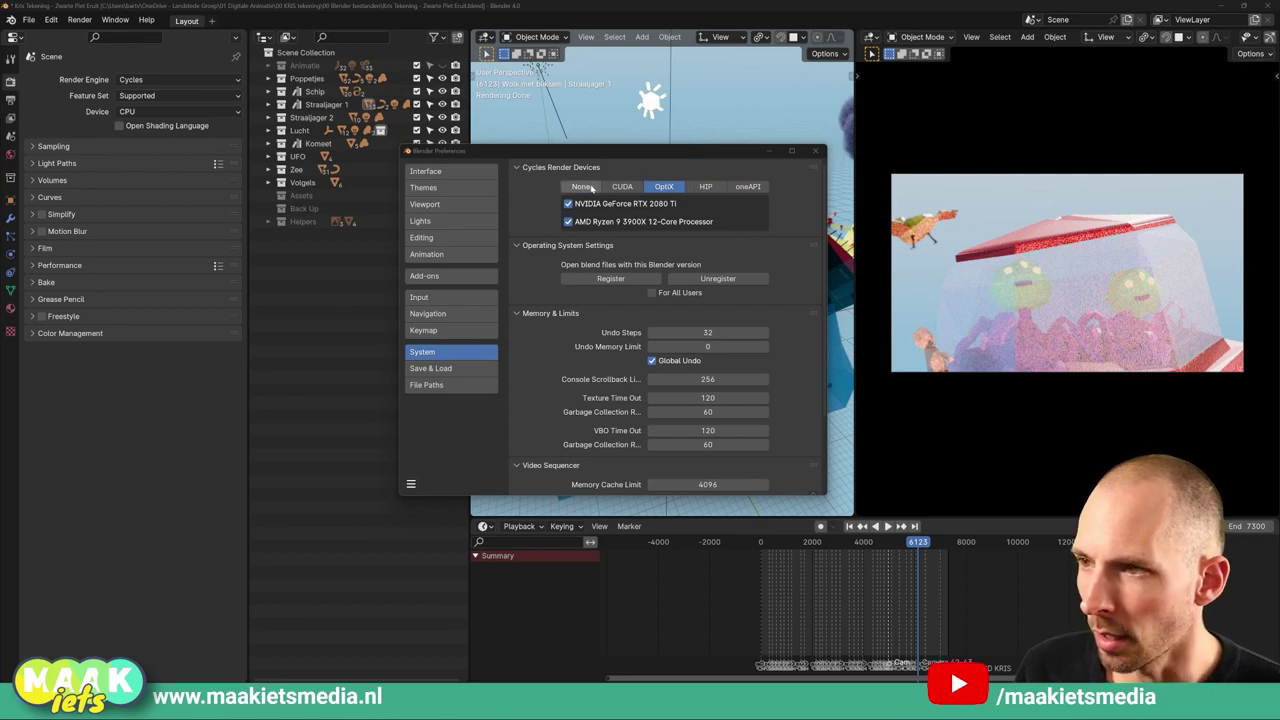
click(622, 187)
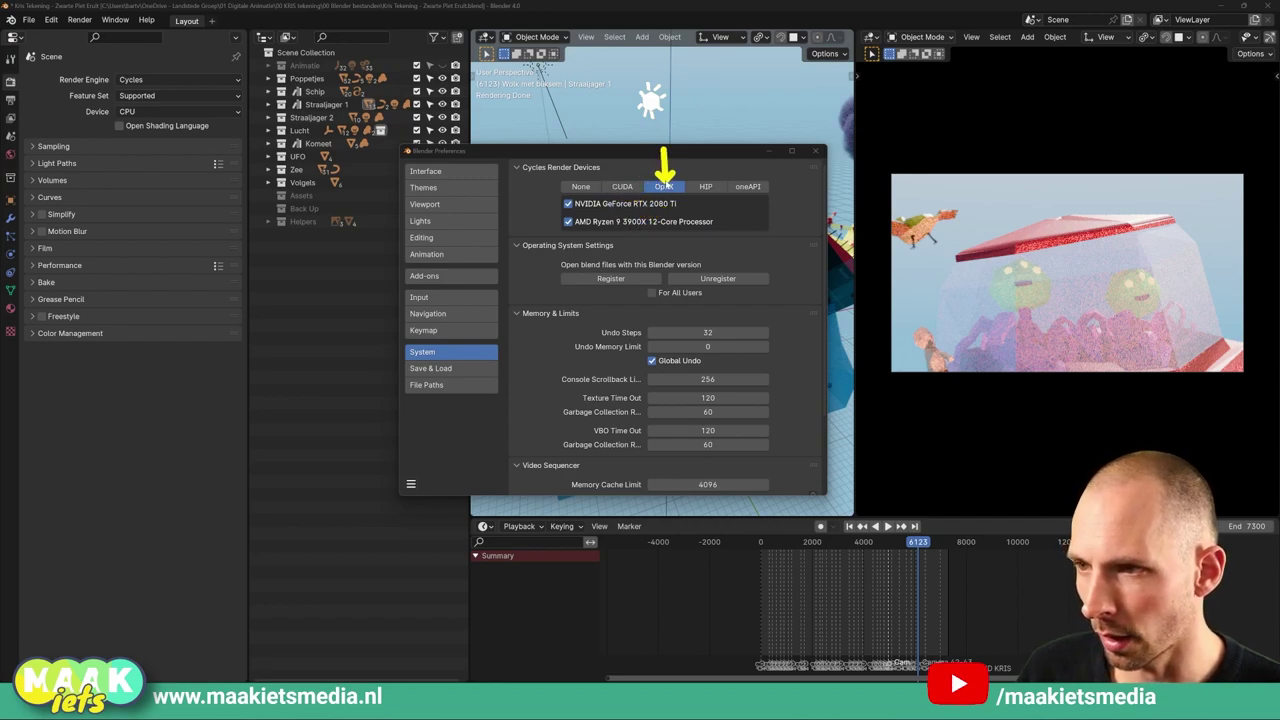
click(705, 187)
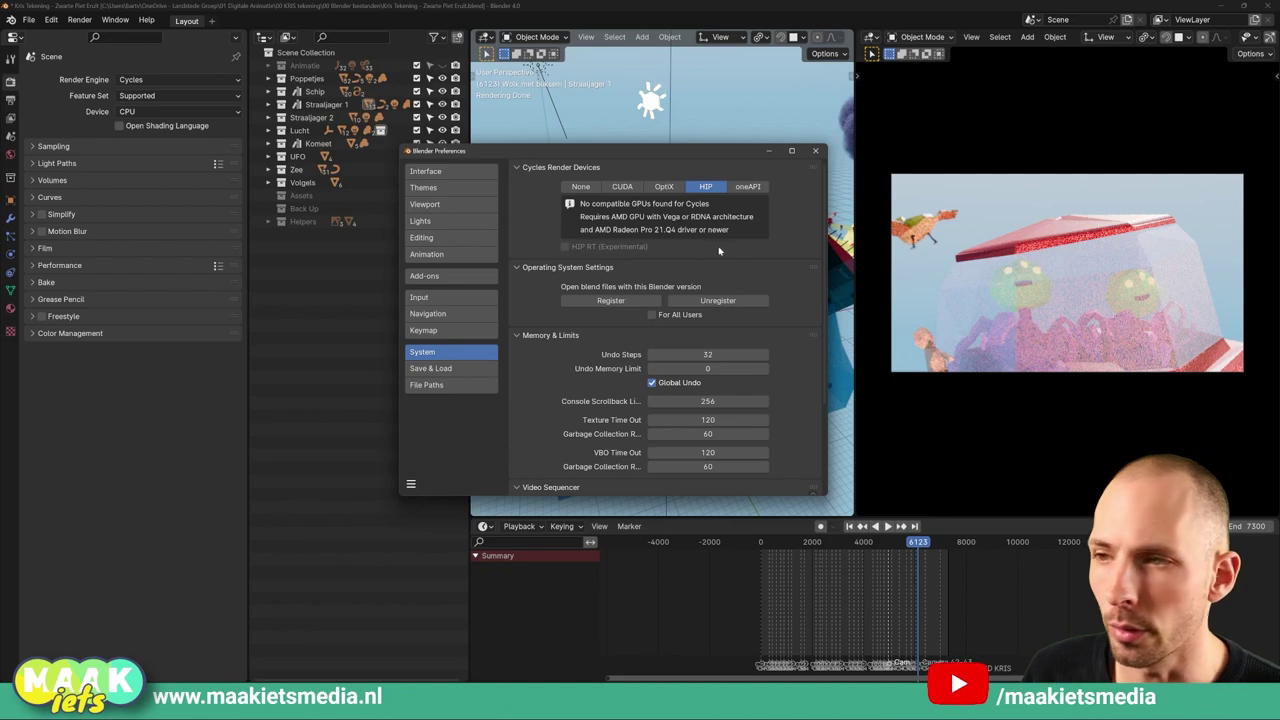
click(747, 187)
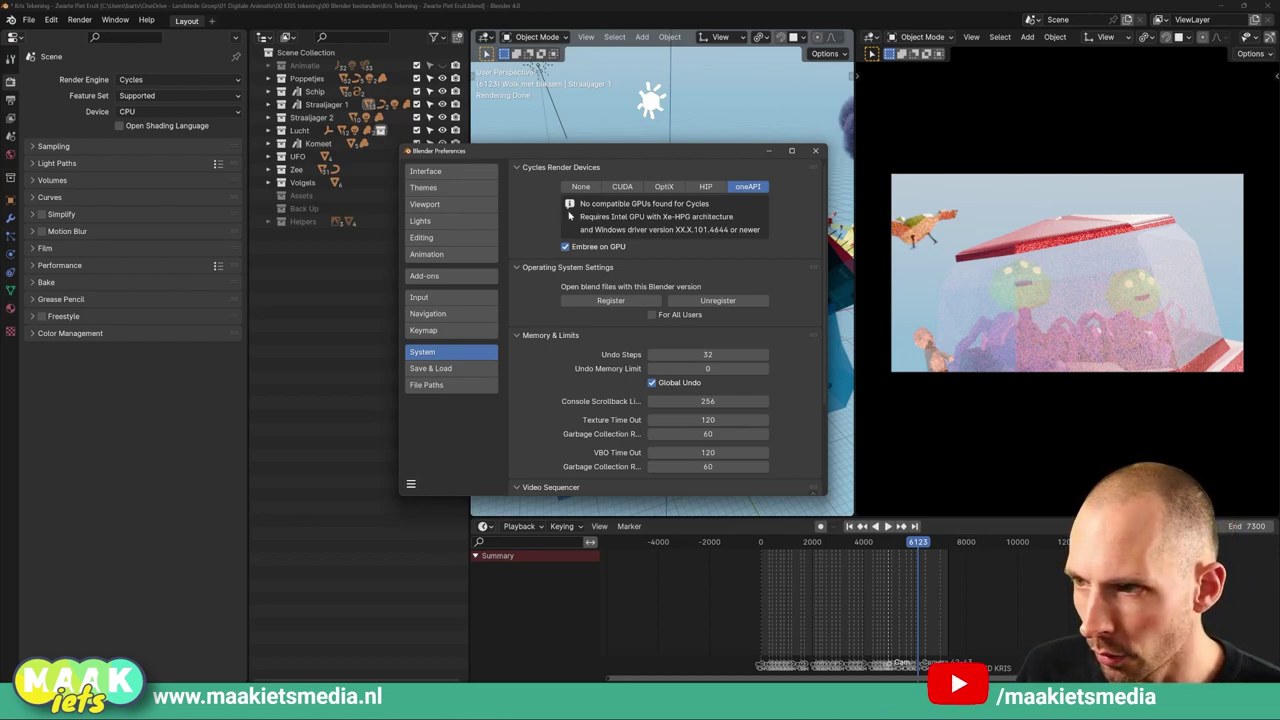
click(660, 188)
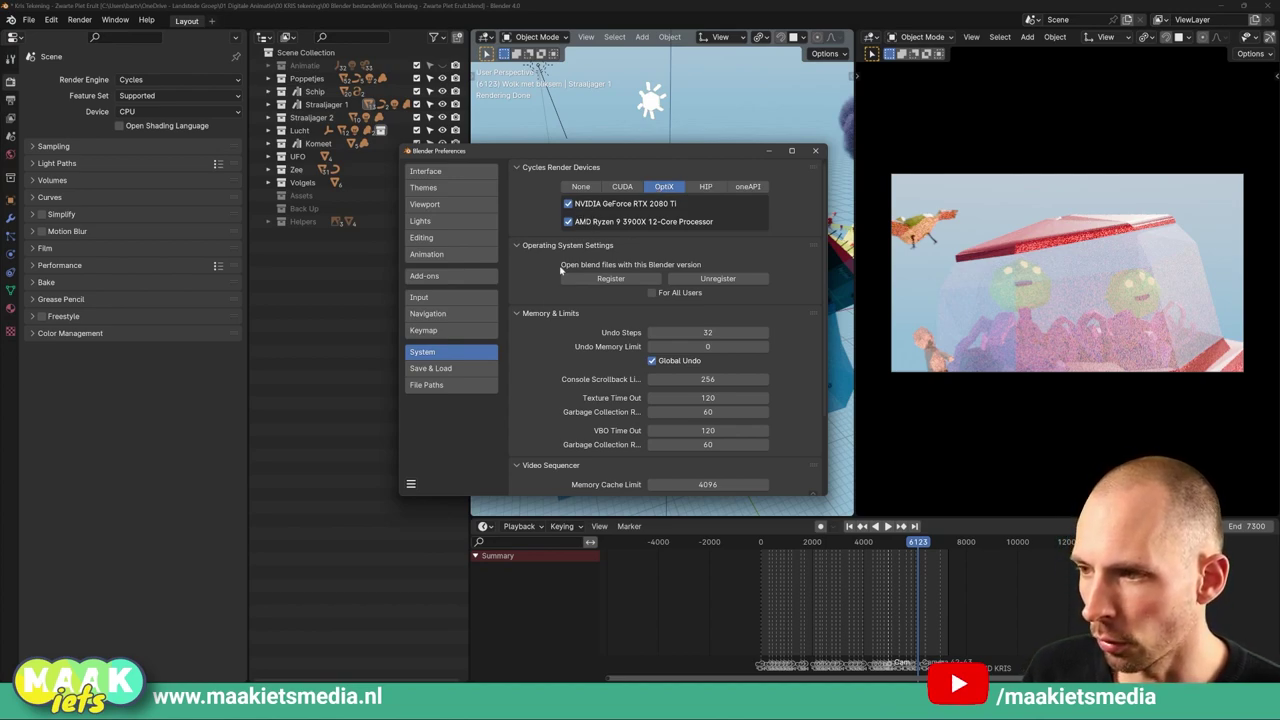
Close the Preferences window and set the render Device back to GPU Compute.
click(410, 484)
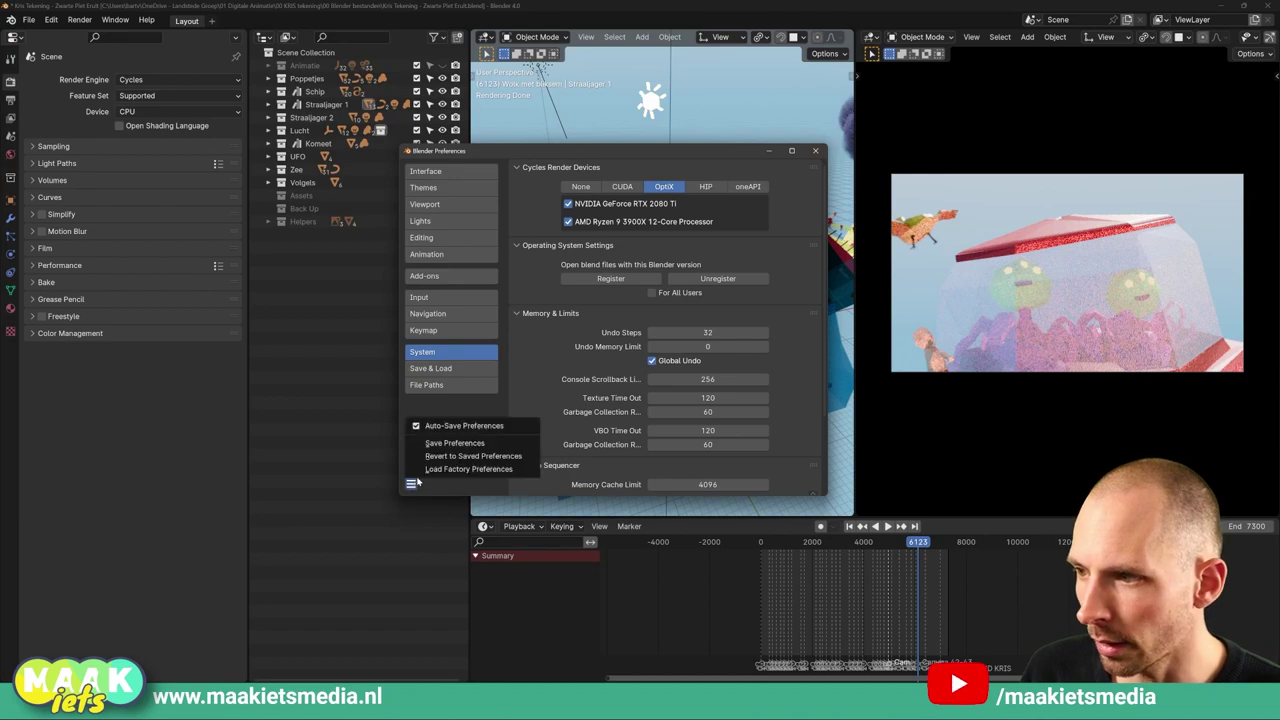
click(818, 152)
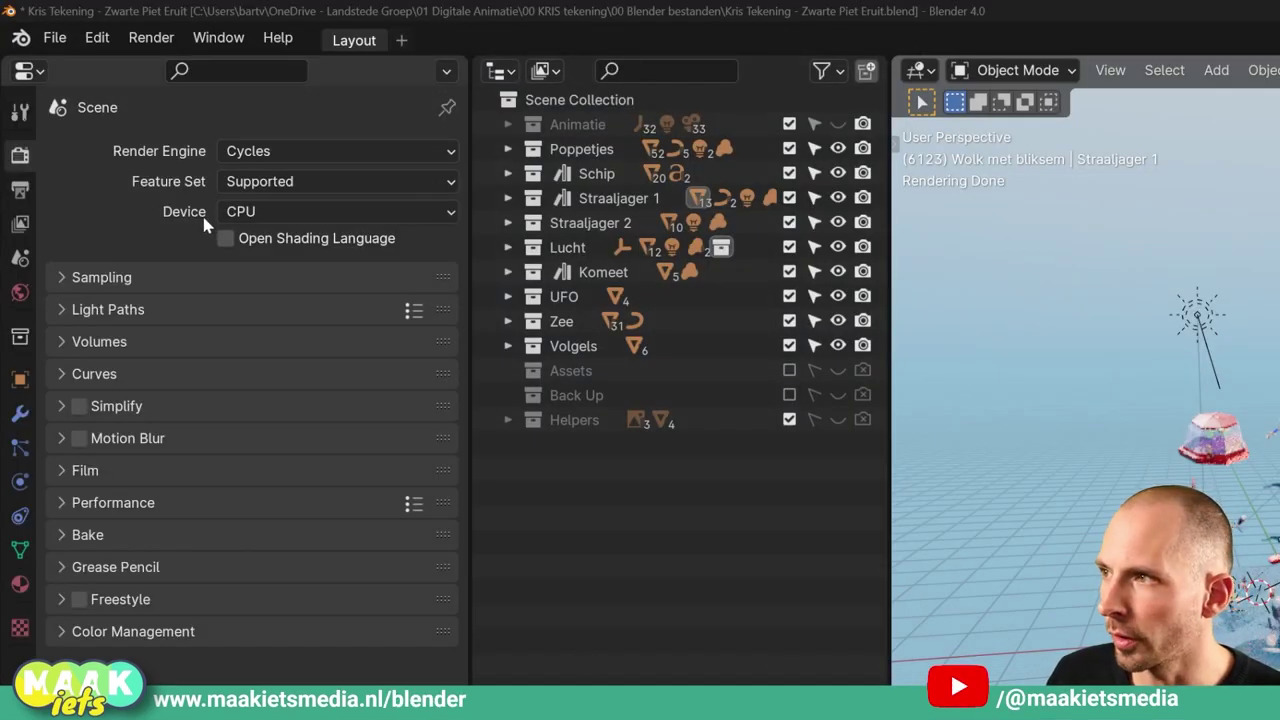
click(250, 213)
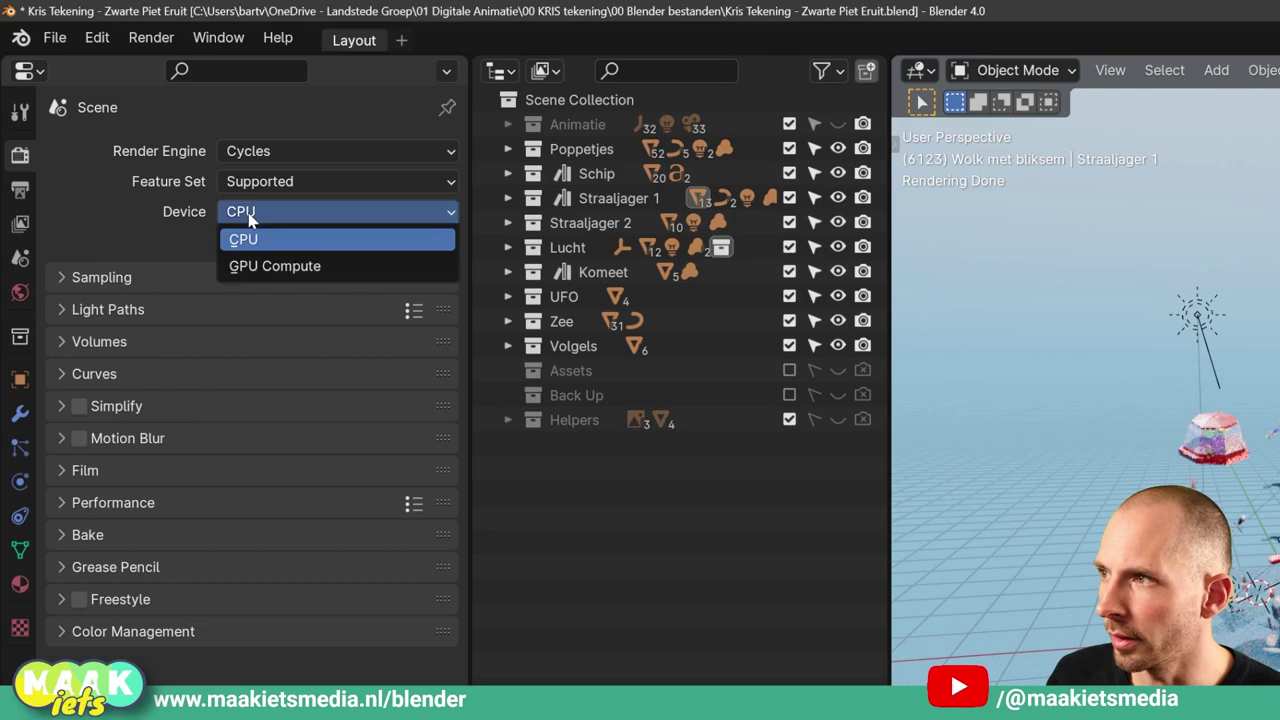
click(278, 266)
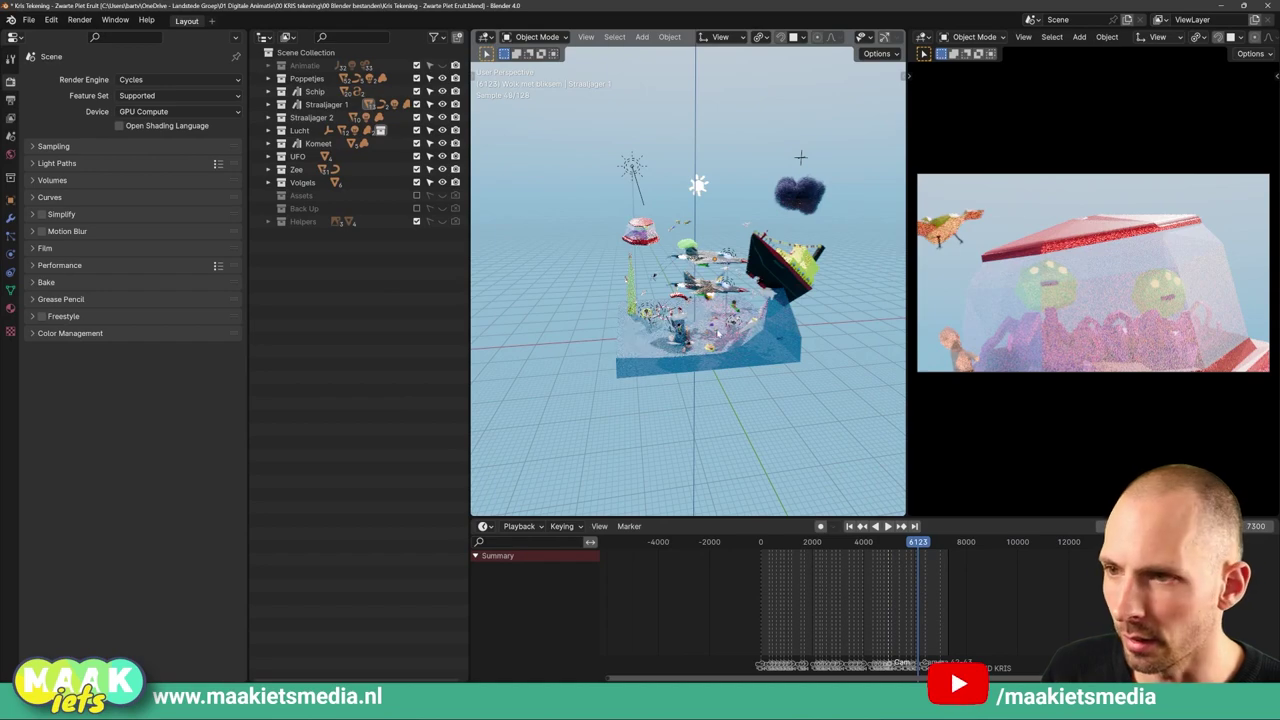
Orbit and zoom the viewport to inspect the Cycles render up close.
middle_drag(800, 157, 833, 134)
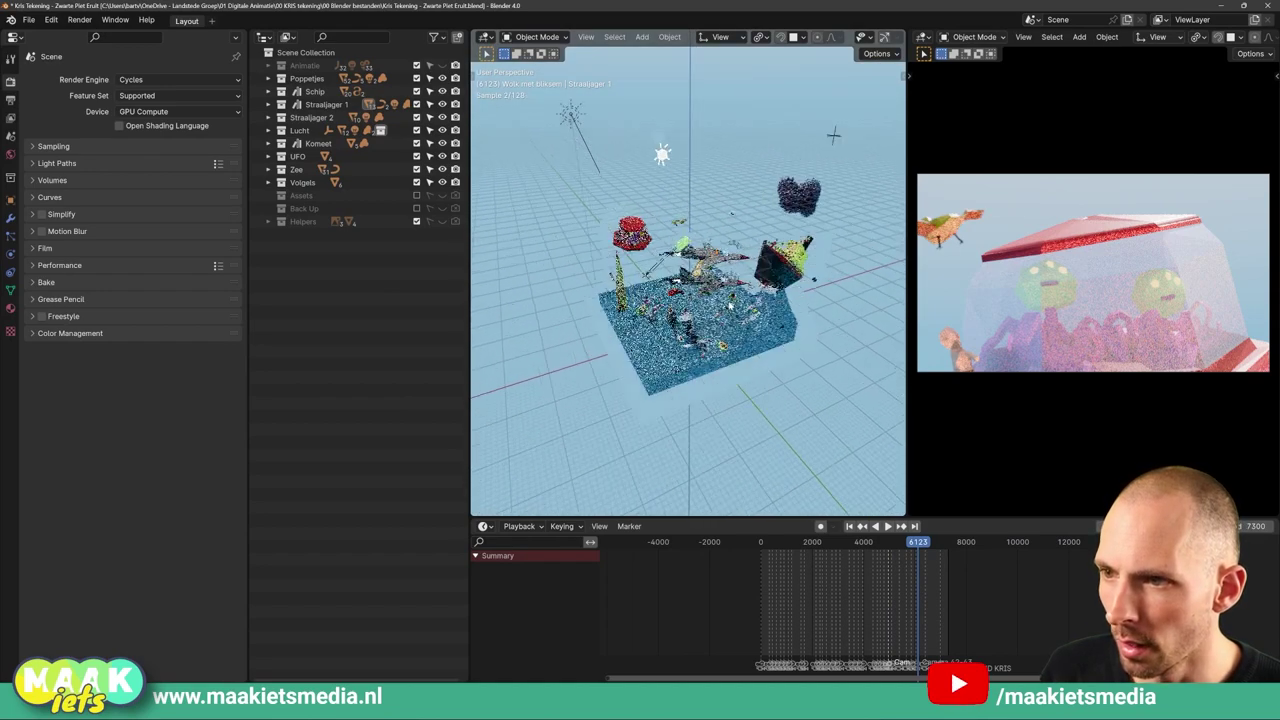
mouse_move(833, 134)
middle_down()
mouse_move(725, 330)
mouse_move(692, 216)
middle_up()
scroll(725, 330, up, 5)
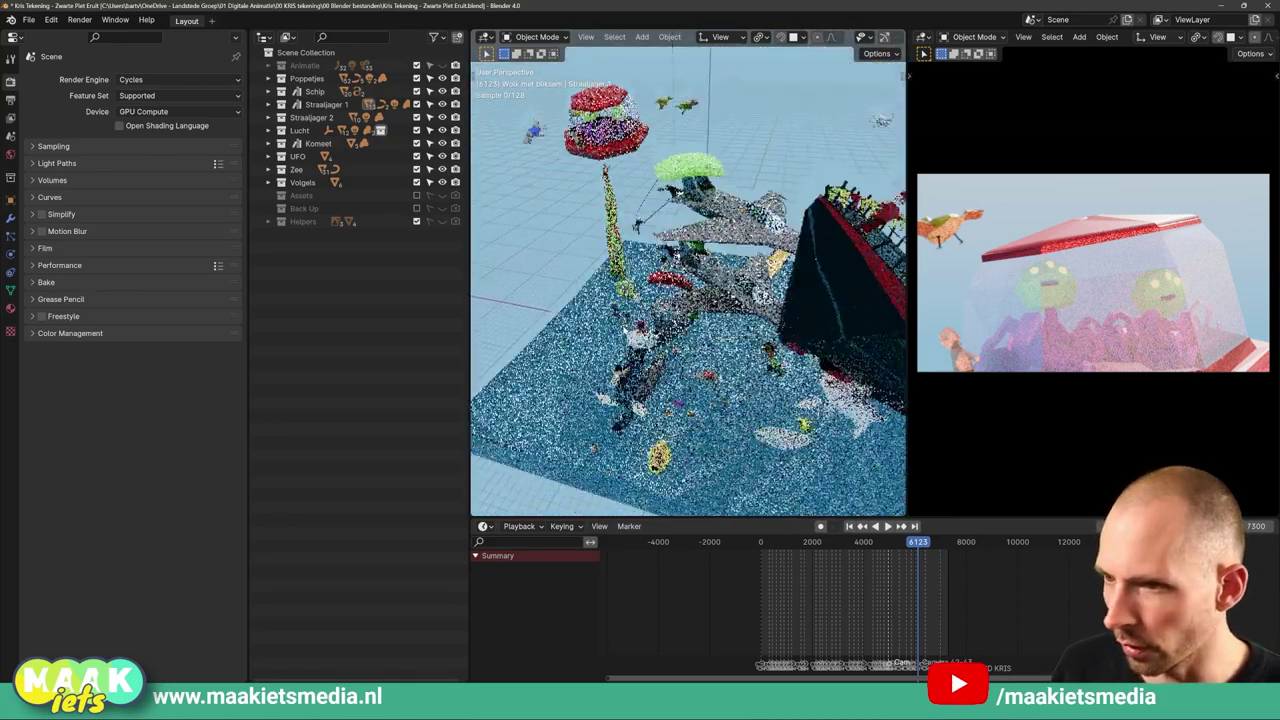
middle_drag(693, 216, 592, 50)
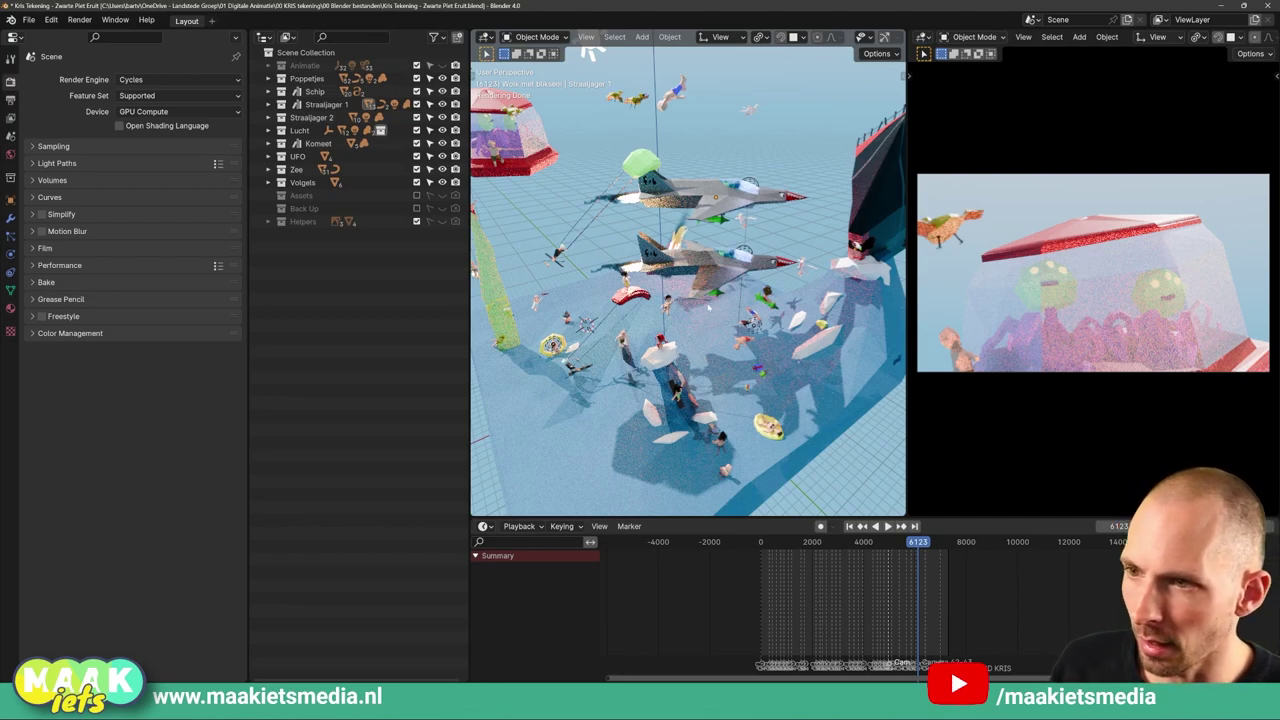
middle_drag(704, 357, 716, 362)
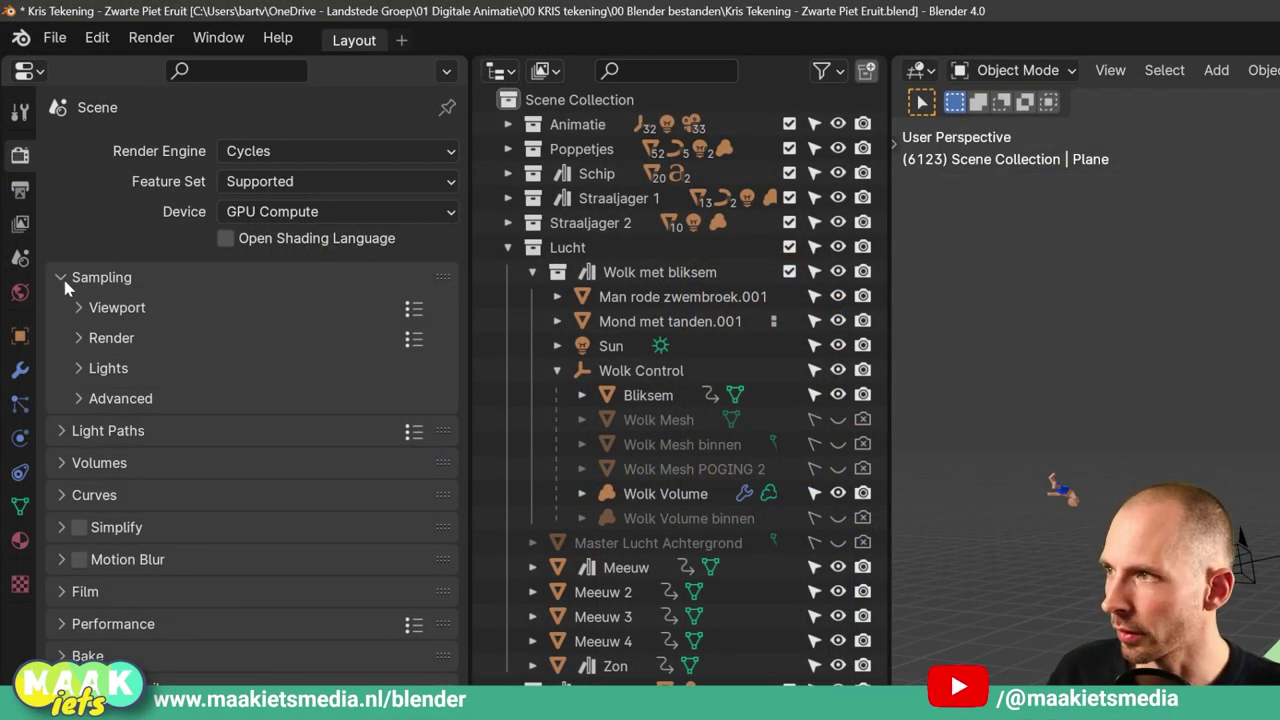
click(62, 279)
click(61, 279)
click(59, 279)
click(58, 279)
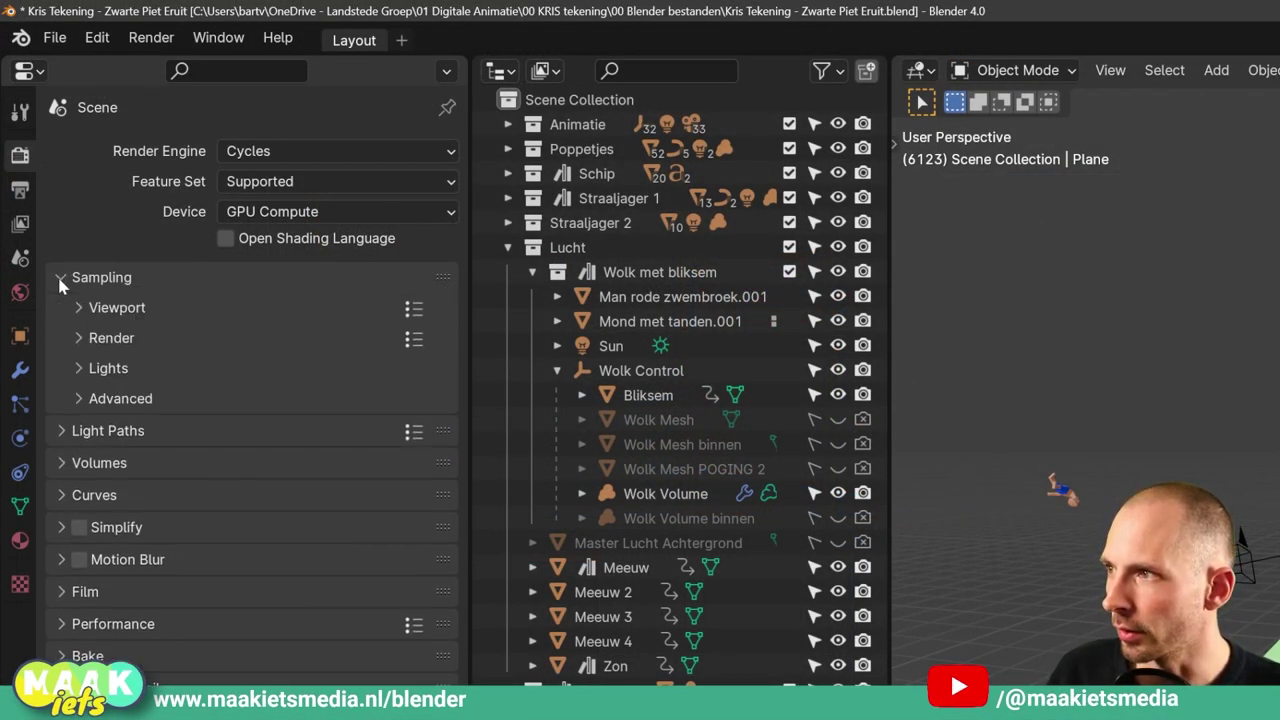
click(84, 310)
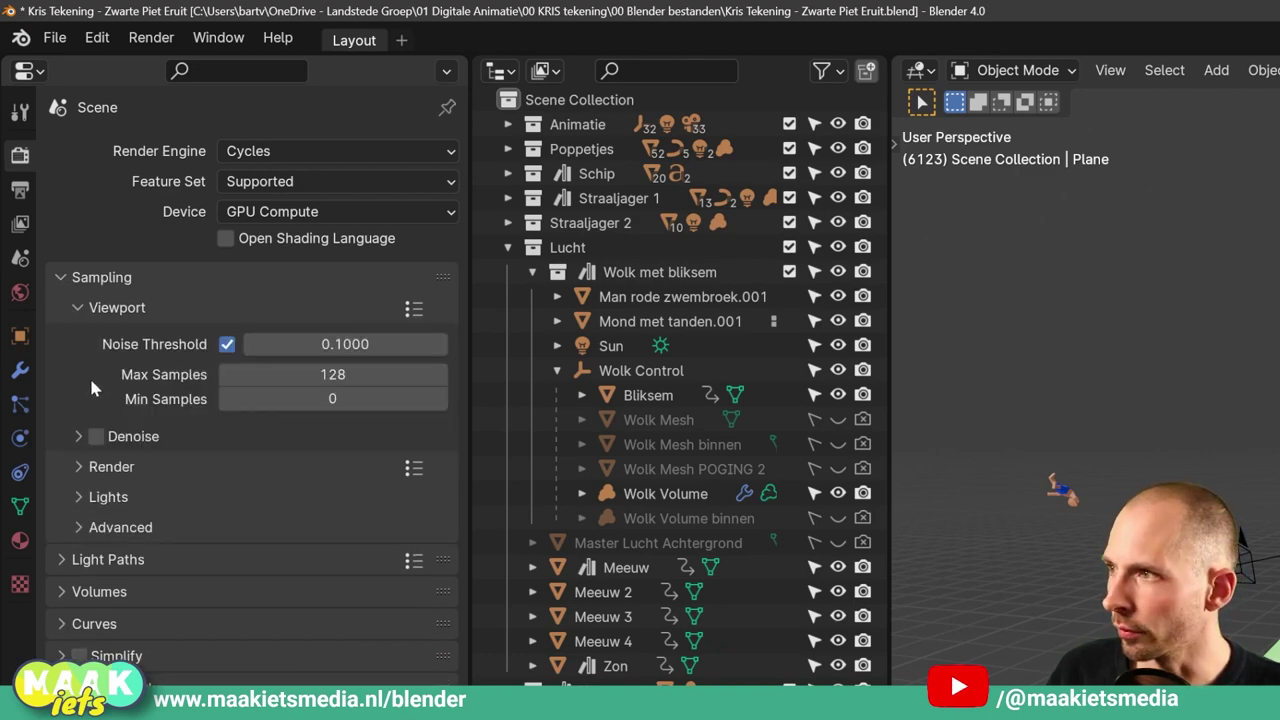
click(86, 468)
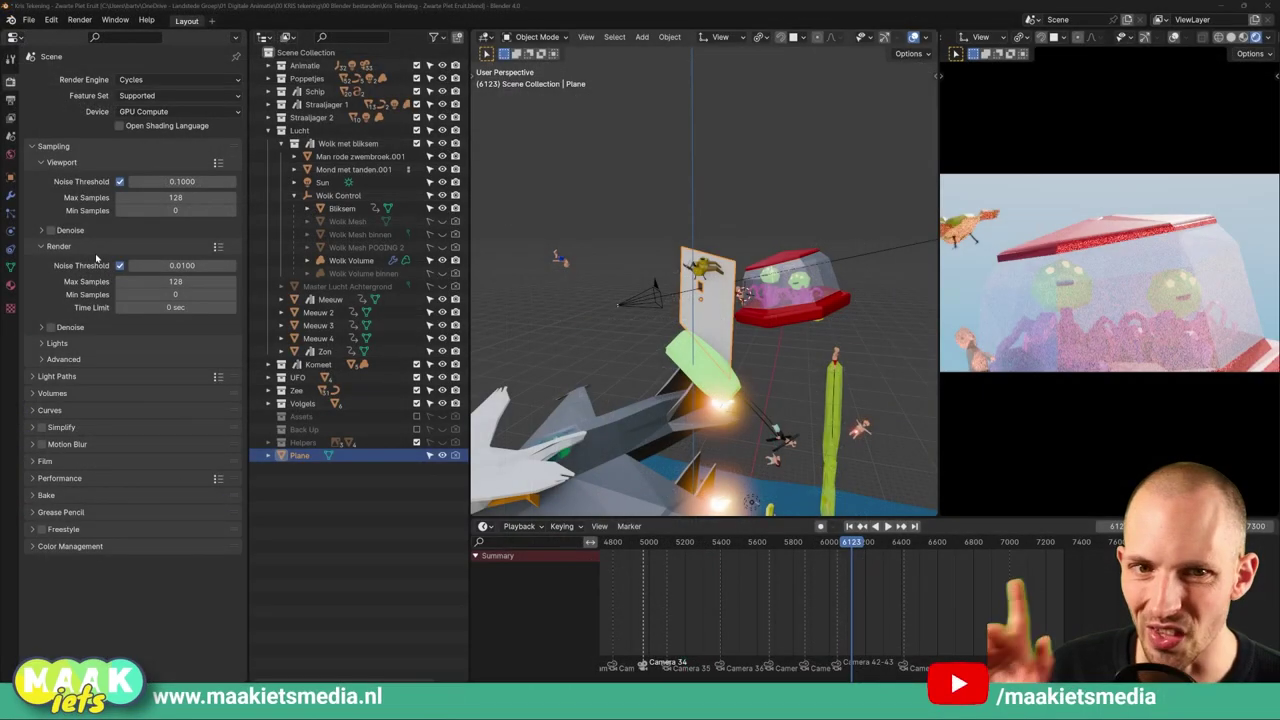
mouse_move(530, 255)
middle_down()
mouse_move(766, 337)
mouse_move(845, 297)
mouse_move(694, 226)
mouse_move(785, 332)
mouse_move(631, 256)
mouse_move(676, 356)
middle_up()
scroll(785, 332, down, 5)
scroll(676, 356, up, 2)
scroll(676, 356, up, 2)
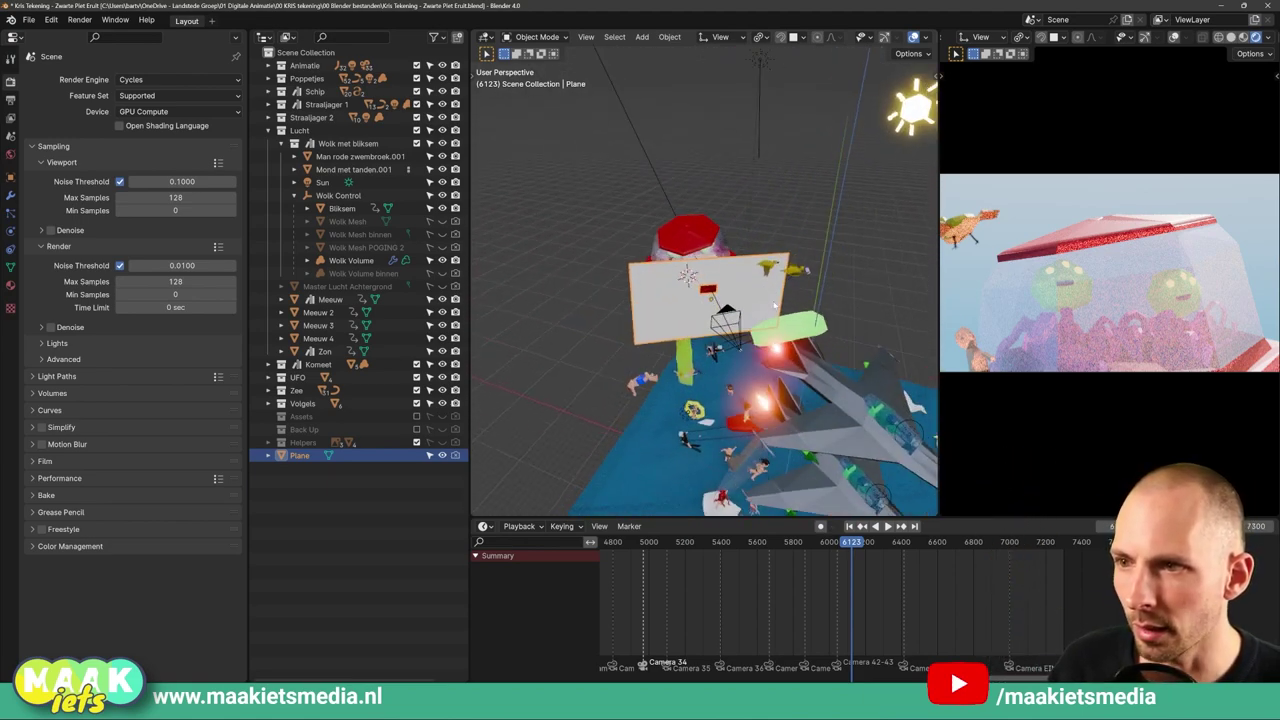
scroll(676, 356, up, 2)
click(737, 308)
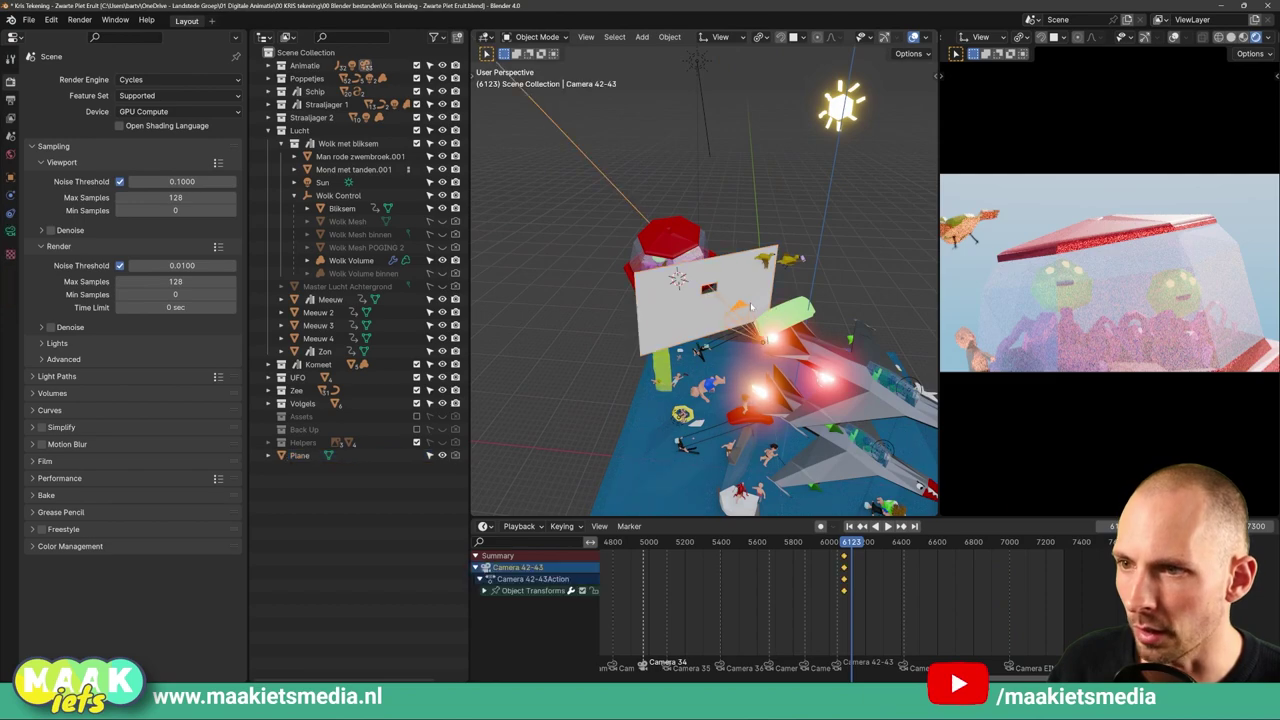
middle_drag(737, 308, 810, 277)
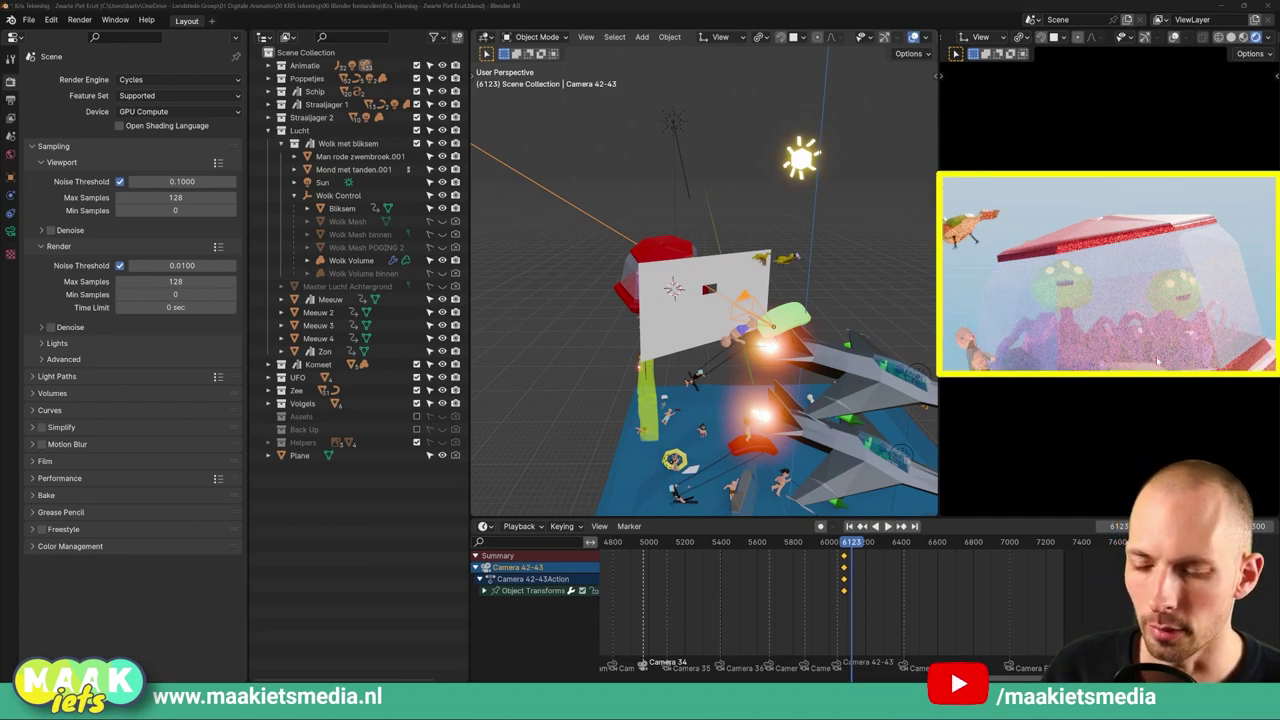
middle_drag(790, 265, 838, 263)
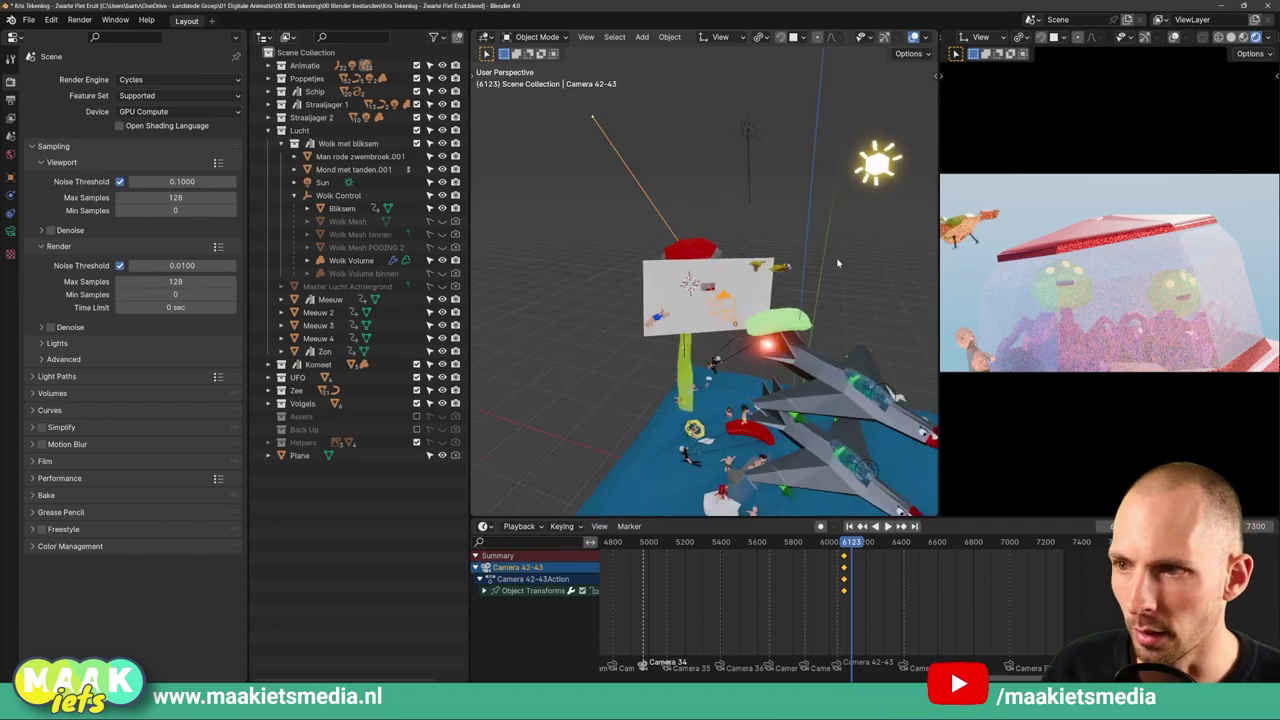
scroll(838, 263, up, 2)
scroll(800, 265, up, 2)
click(743, 268)
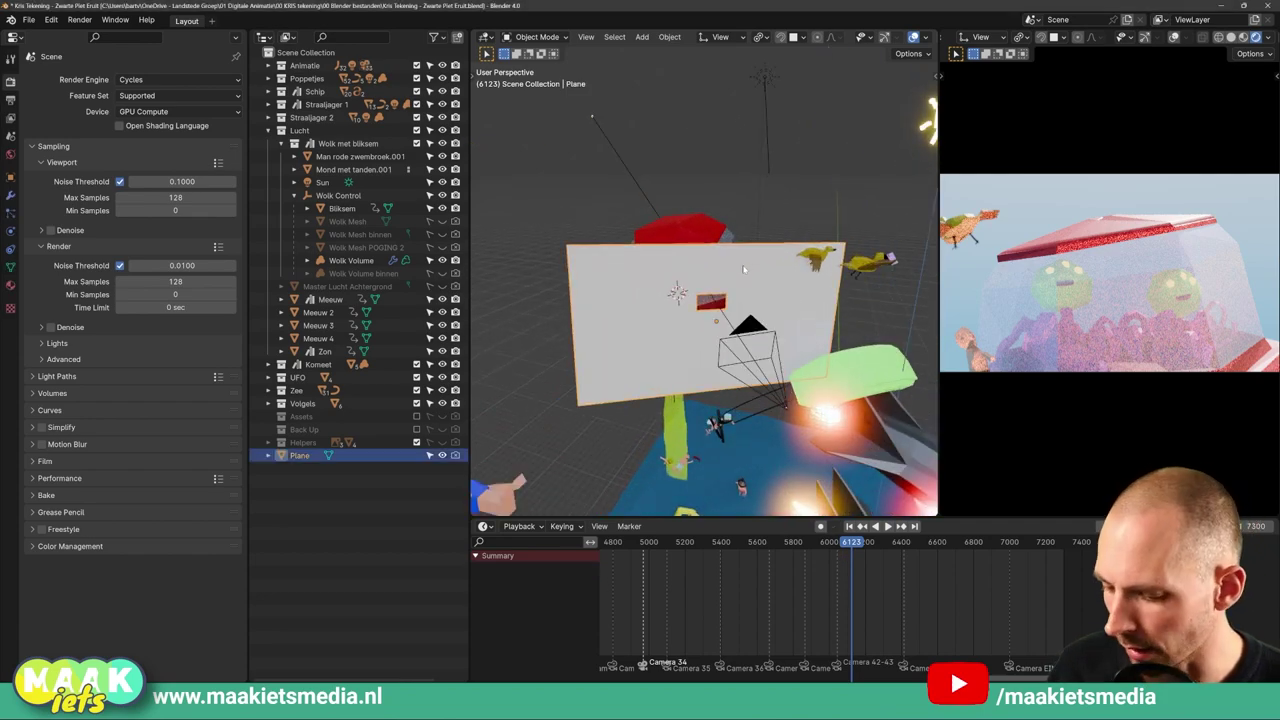
middle_drag(743, 268, 897, 259)
scroll(768, 267, up, 3)
scroll(781, 255, down, 2)
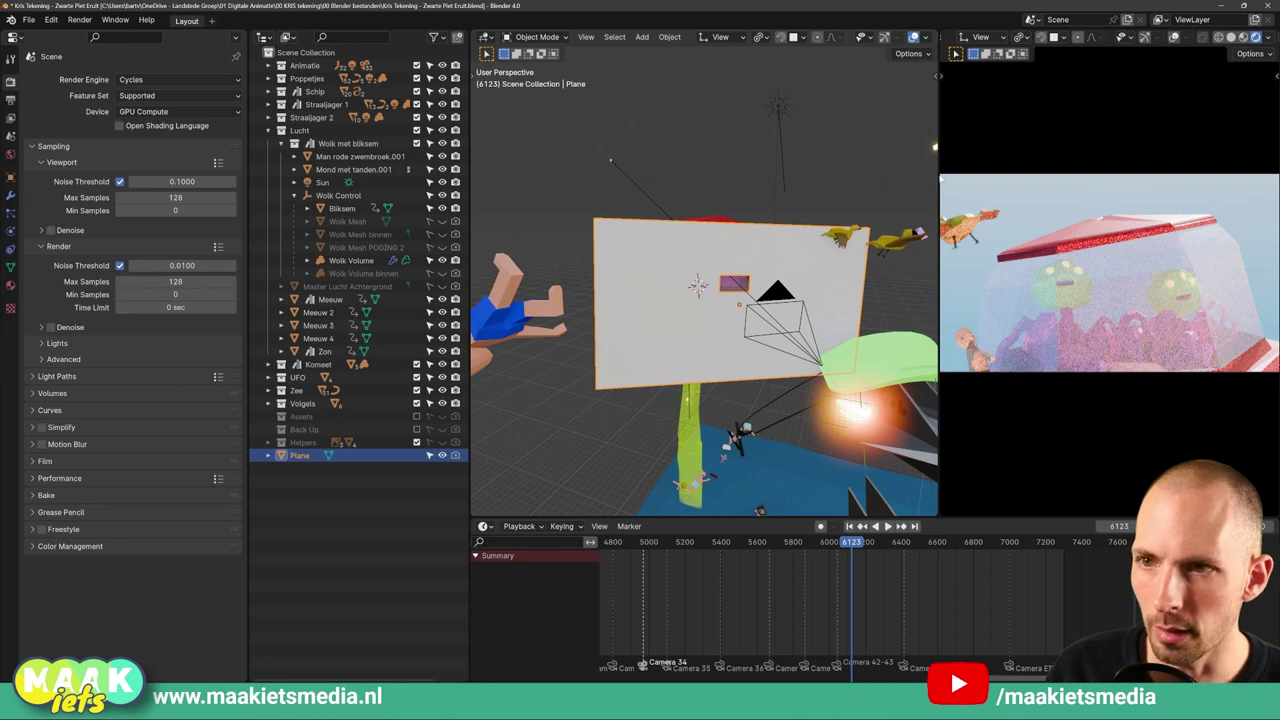
drag(942, 178, 1262, 176)
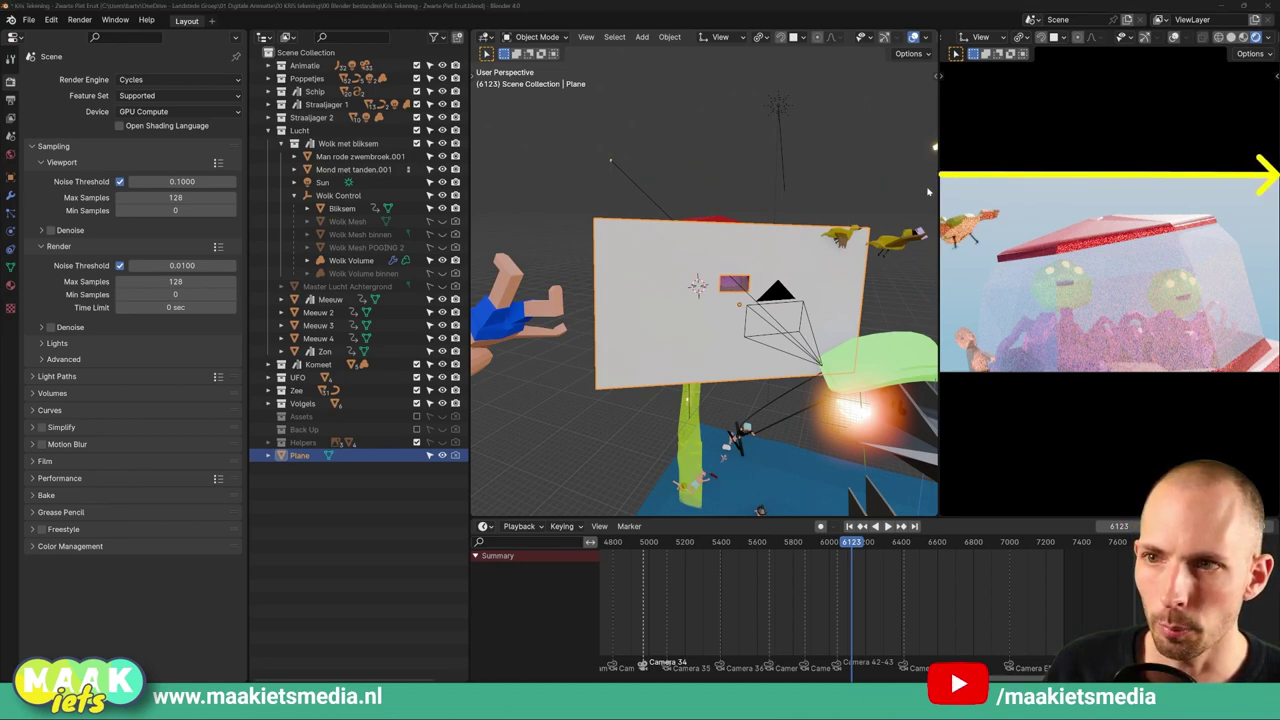
drag(940, 180, 942, 365)
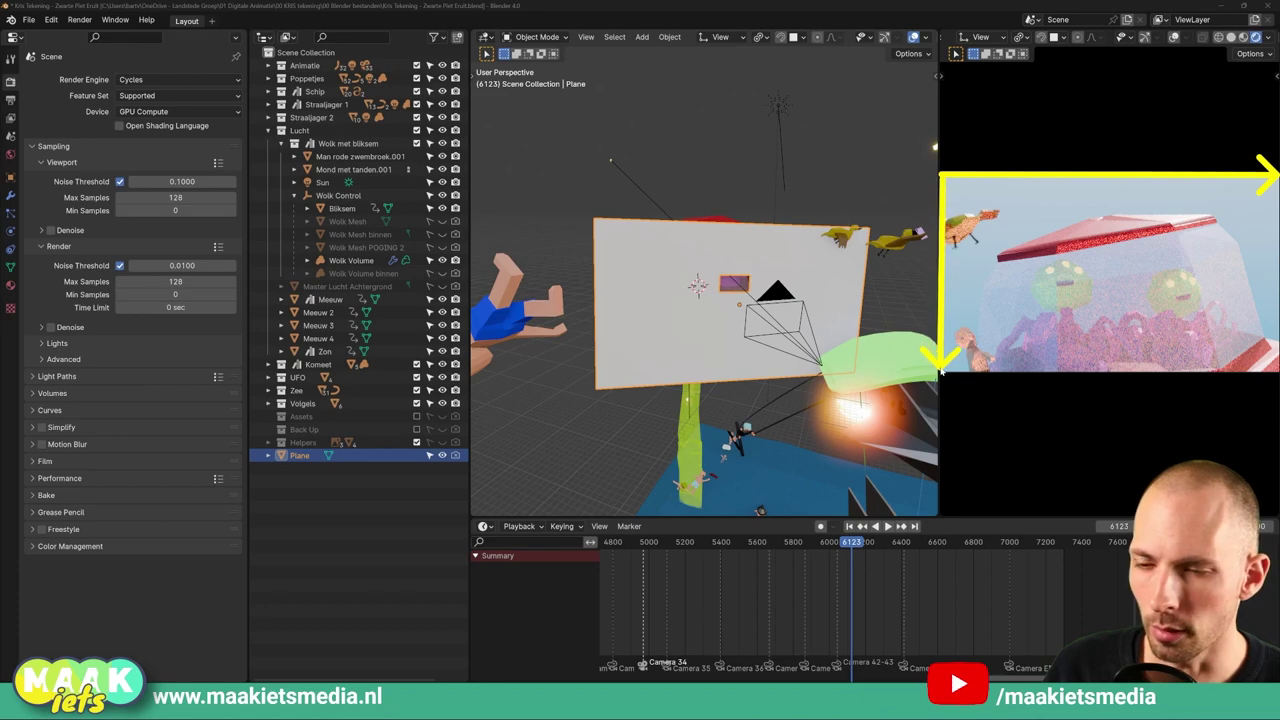
key(Escape)
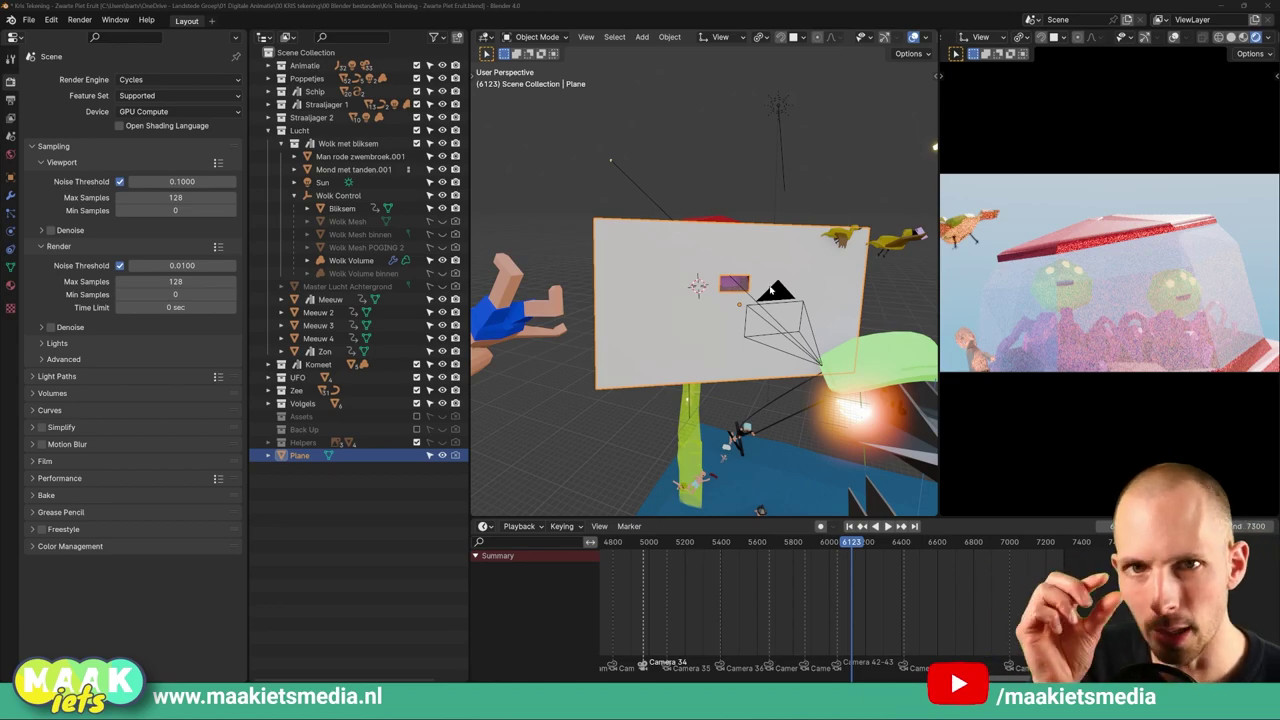
scroll(745, 290, up, 2)
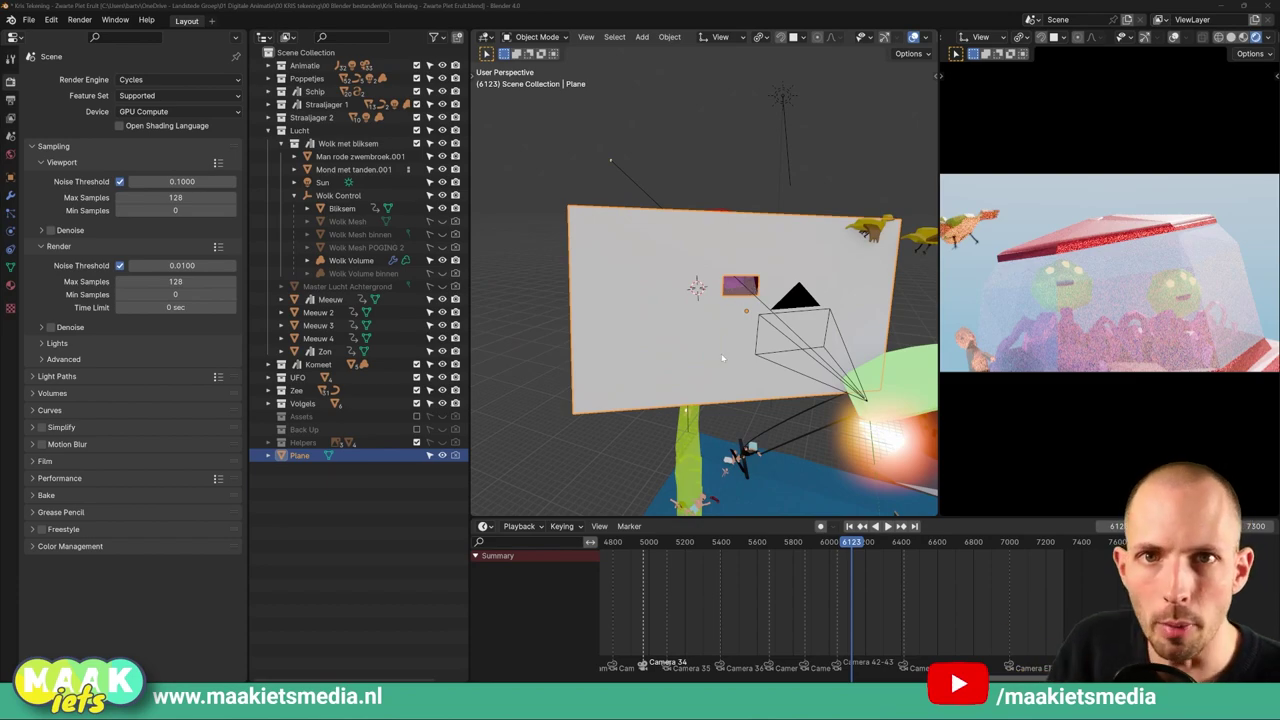
mouse_move(716, 347)
middle_down()
mouse_move(802, 397)
mouse_move(609, 281)
middle_up()
scroll(609, 281, down, 3)
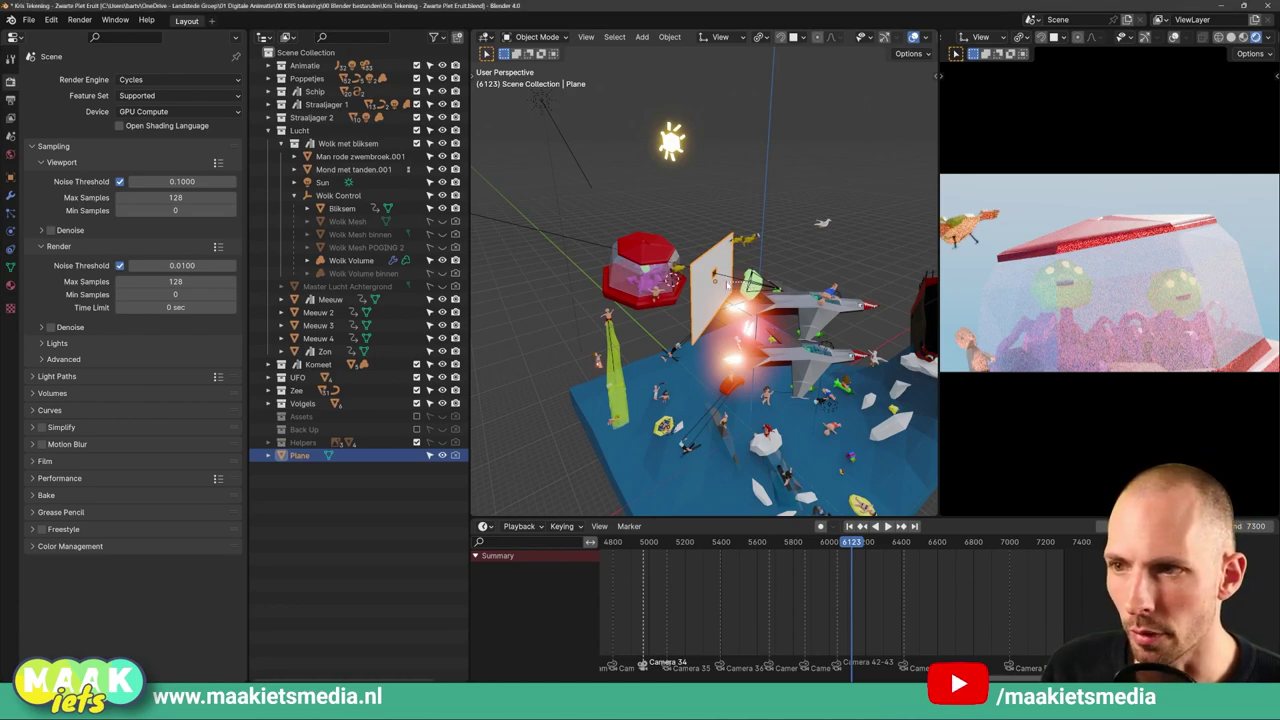
click(776, 280)
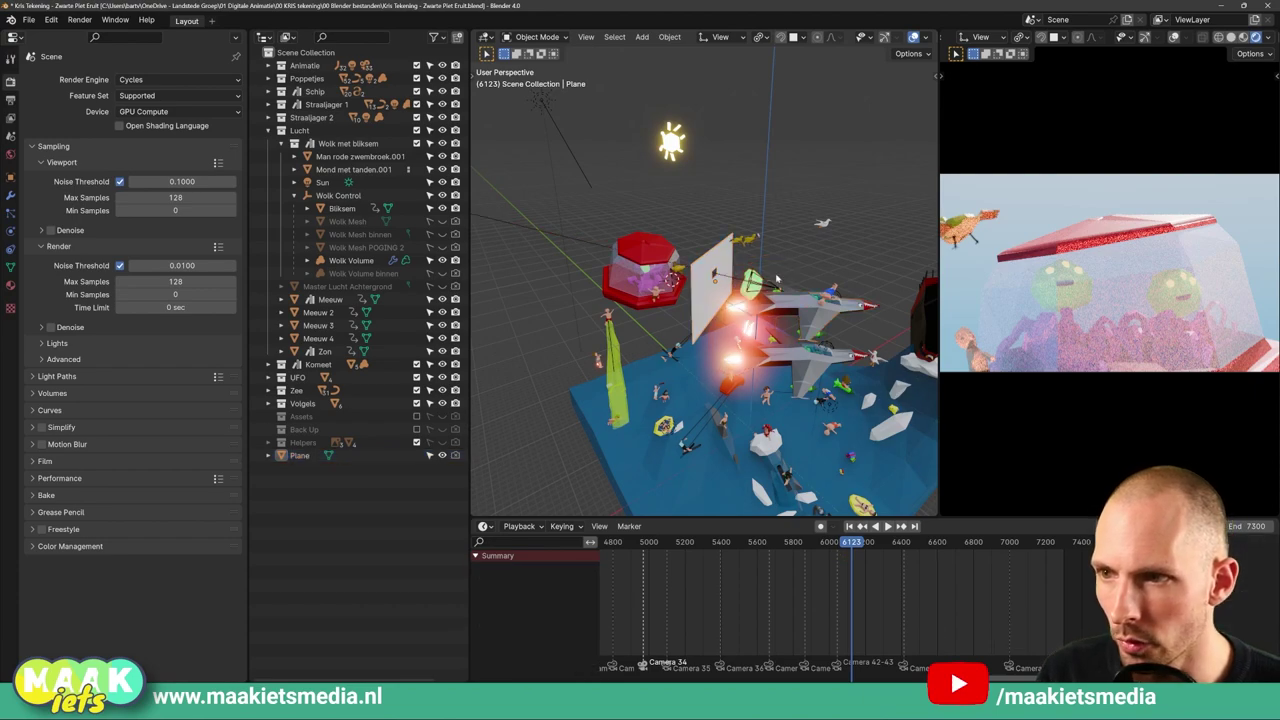
click(738, 282)
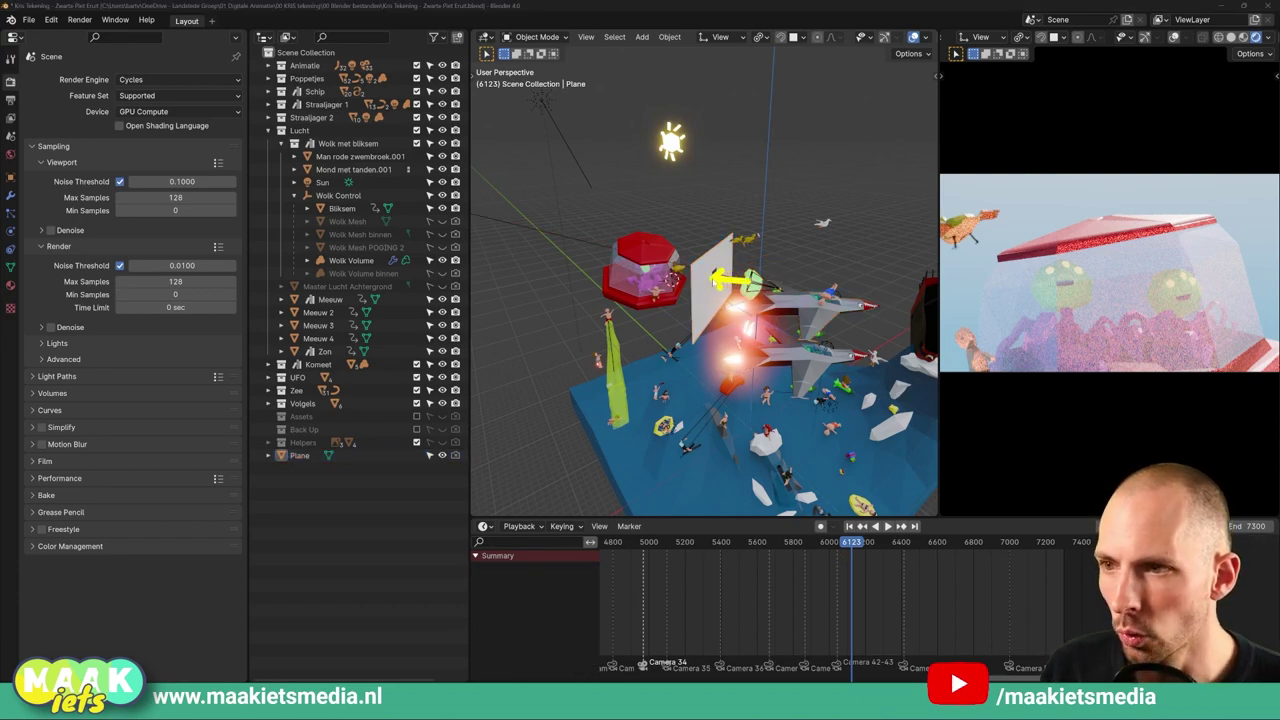
drag(712, 277, 640, 256)
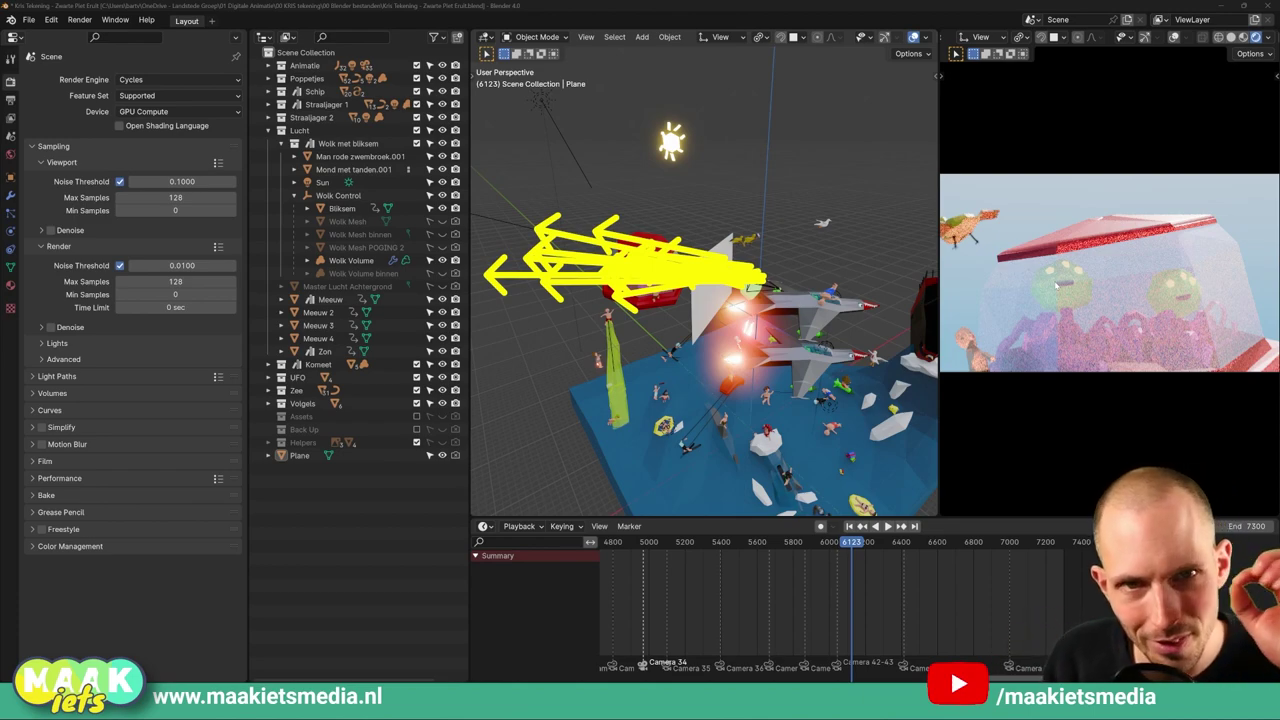
key(Escape)
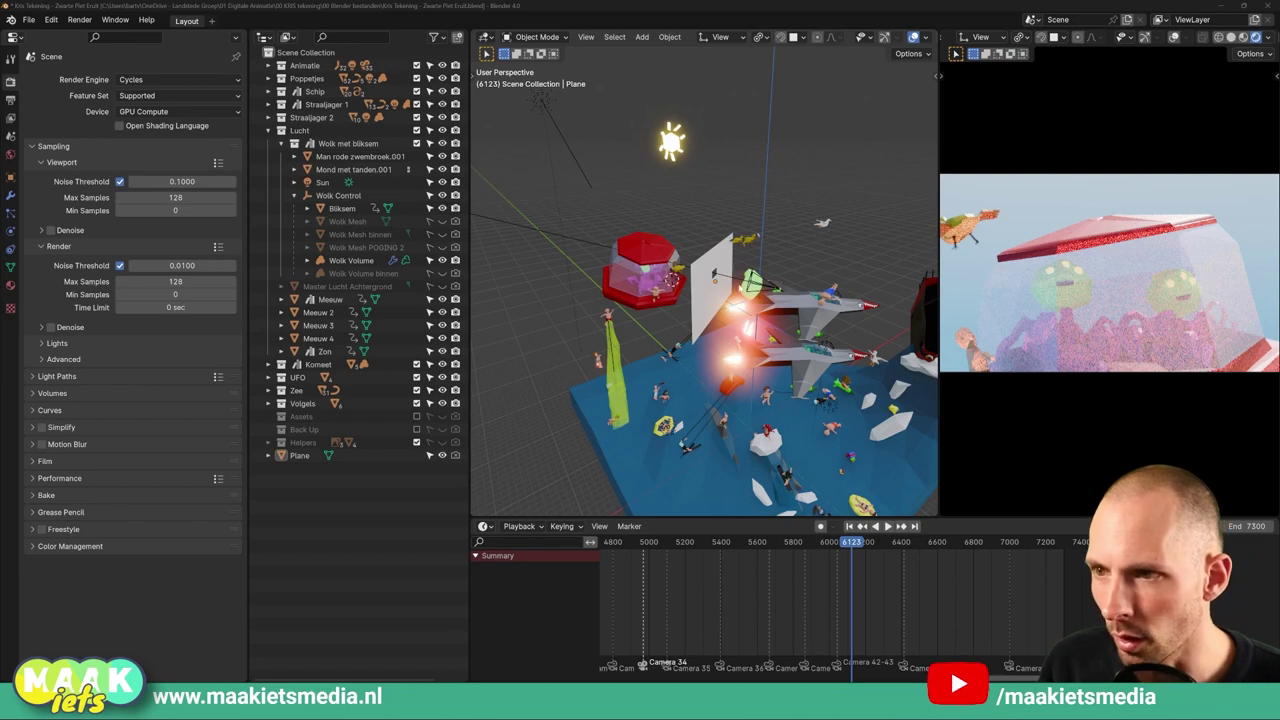
Undo the last change and clear the object selection in the viewport.
key(ctrl+z)
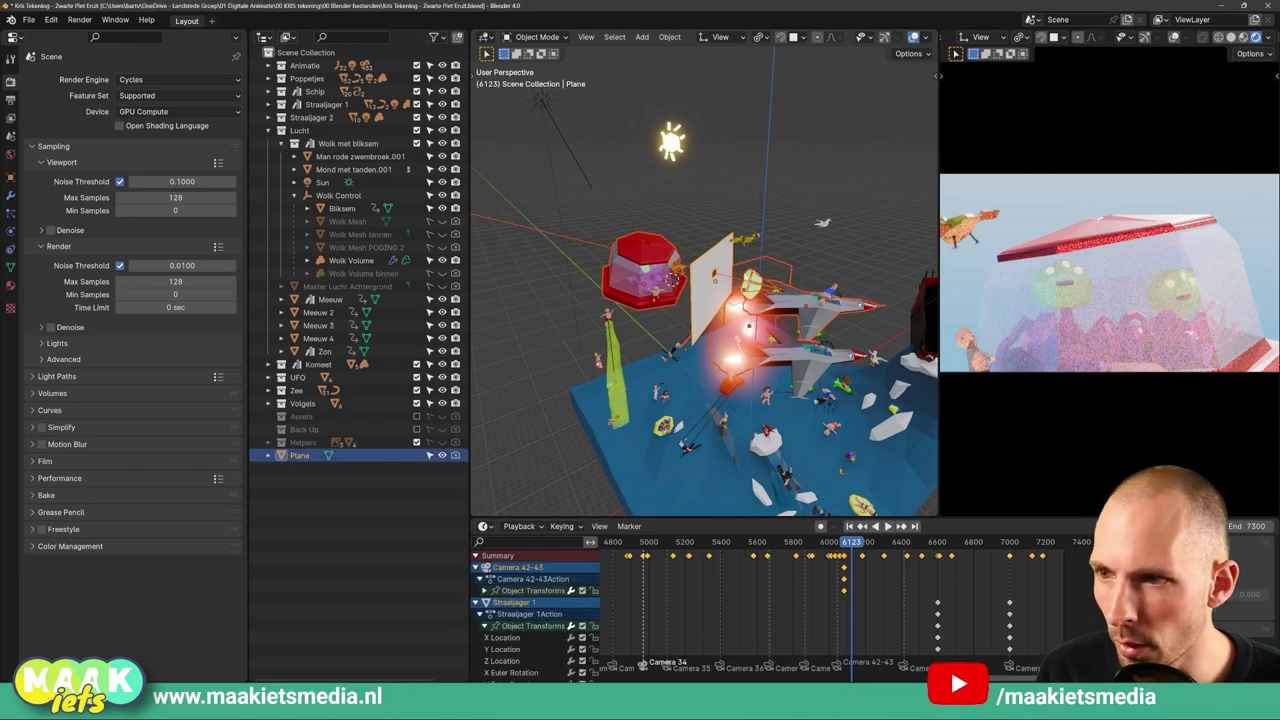
click(726, 188)
mouse_move(752, 282)
mouse_down()
mouse_move(648, 262)
mouse_move(586, 300)
mouse_move(615, 345)
mouse_move(640, 355)
mouse_up()
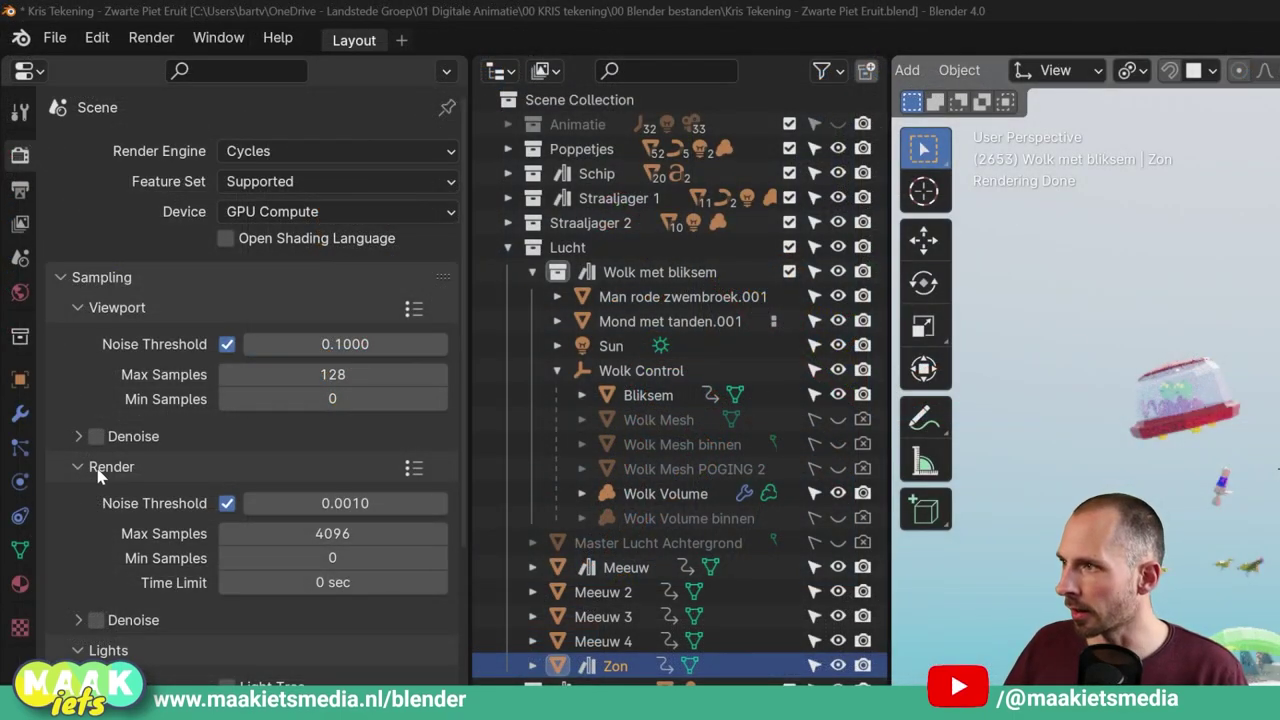
click(98, 467)
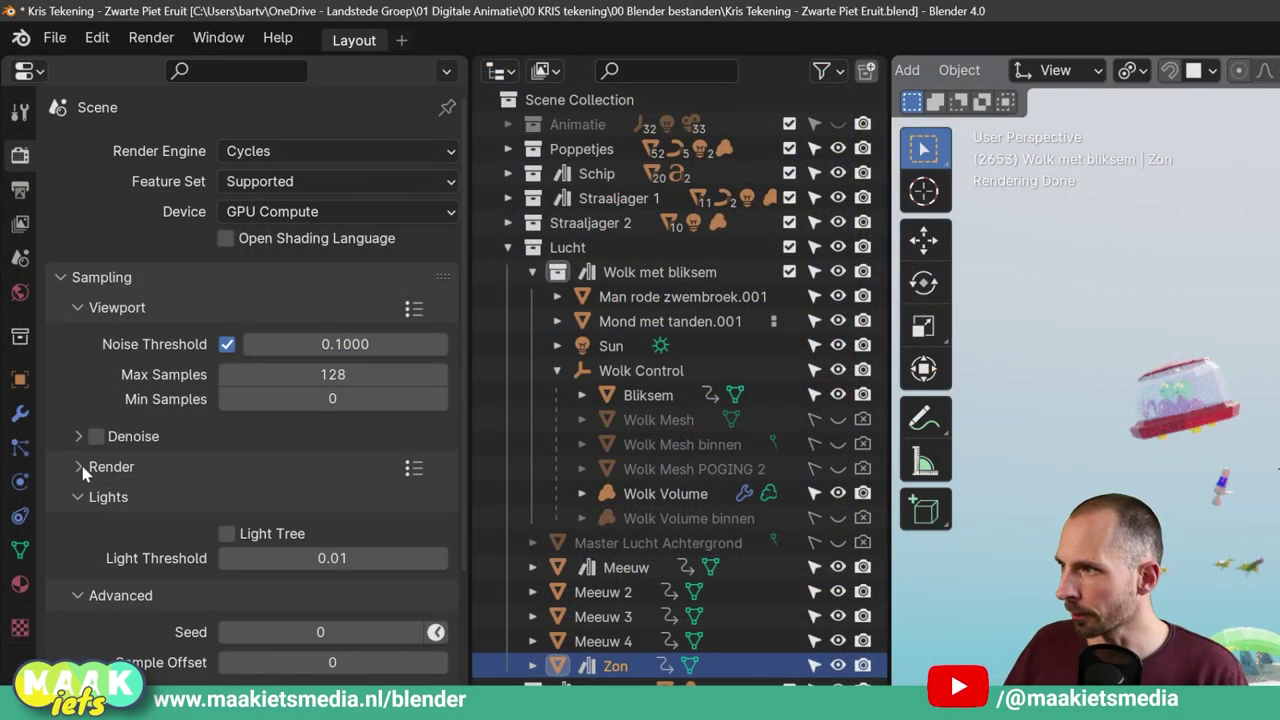
click(98, 467)
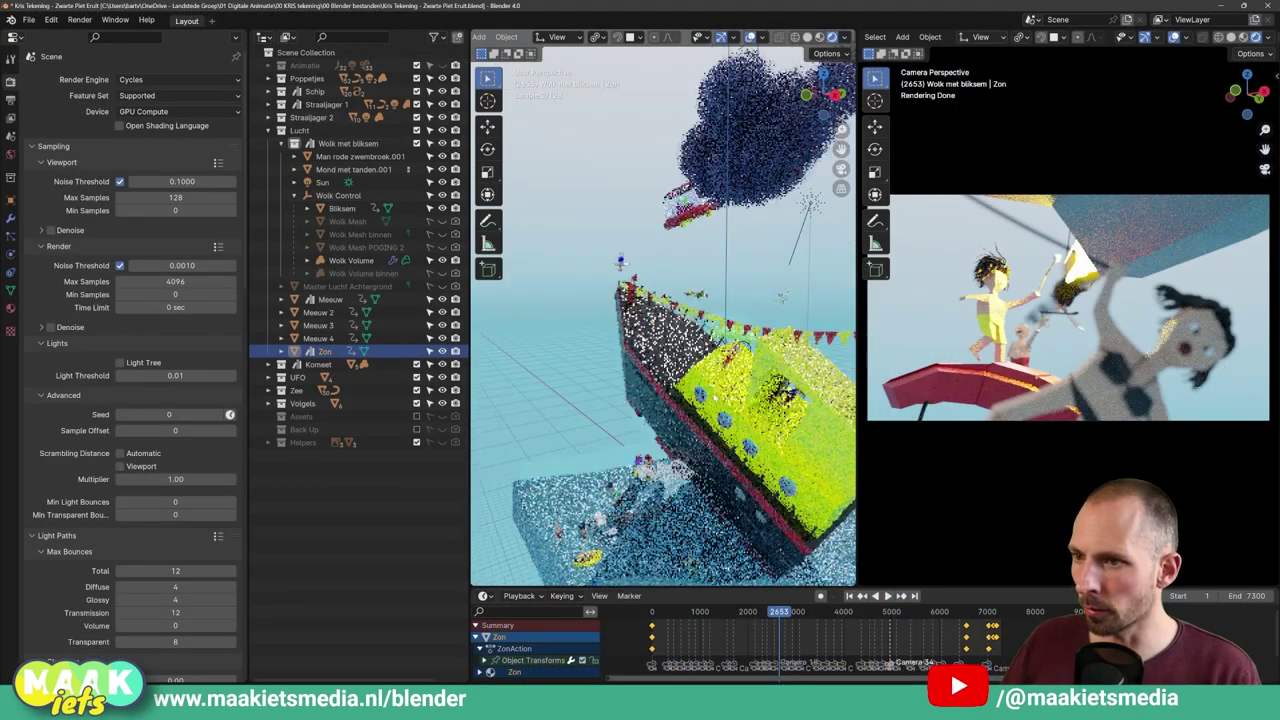
middle_drag(640, 360, 675, 367)
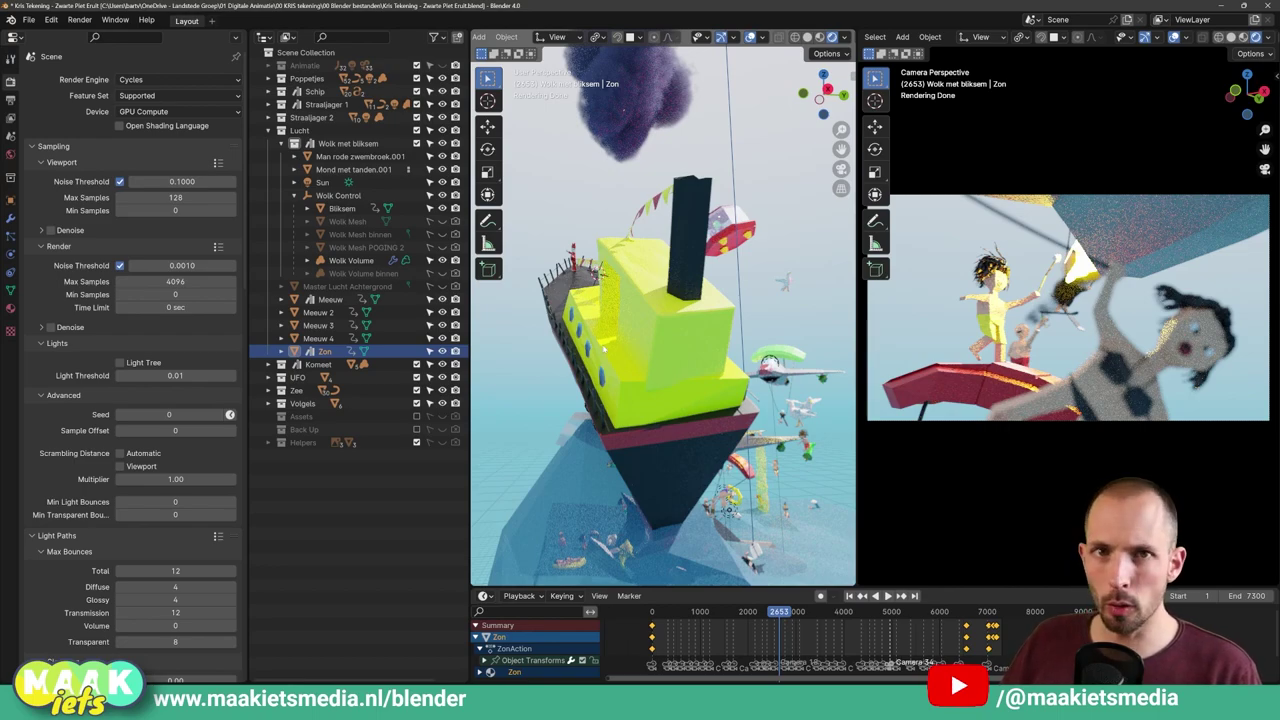
middle_drag(610, 346, 658, 361)
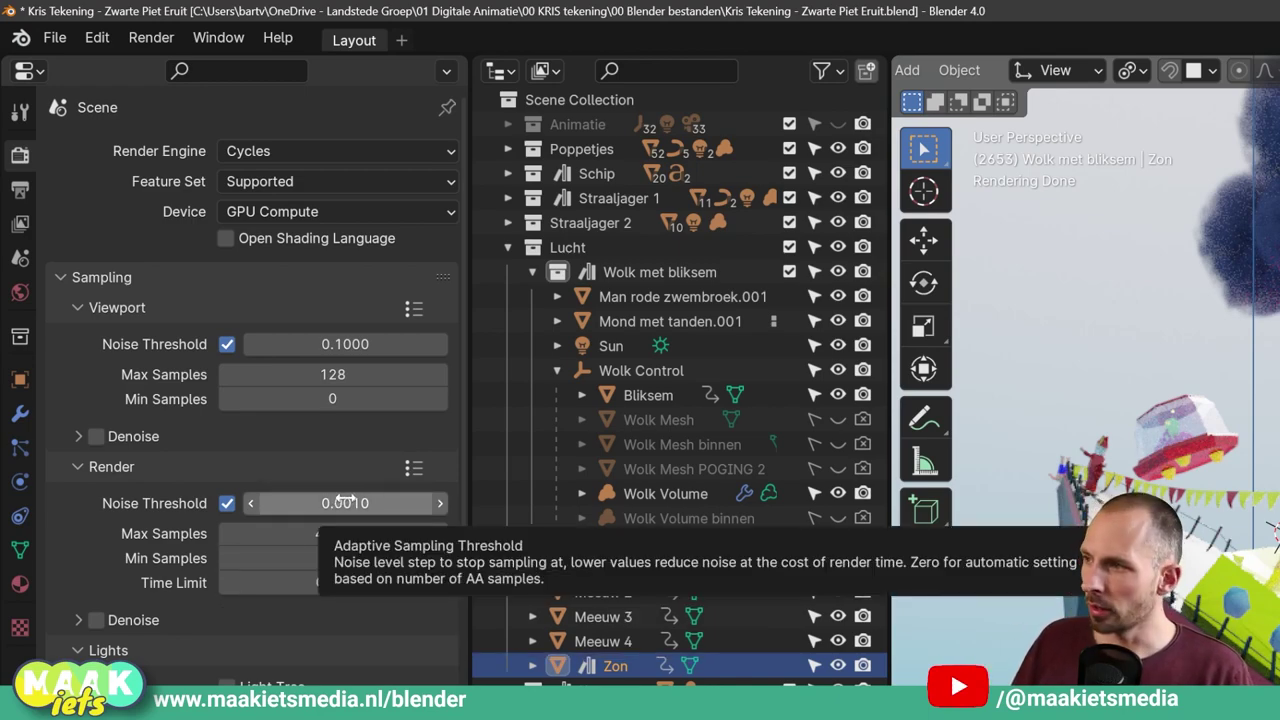
mouse_move(180, 265)
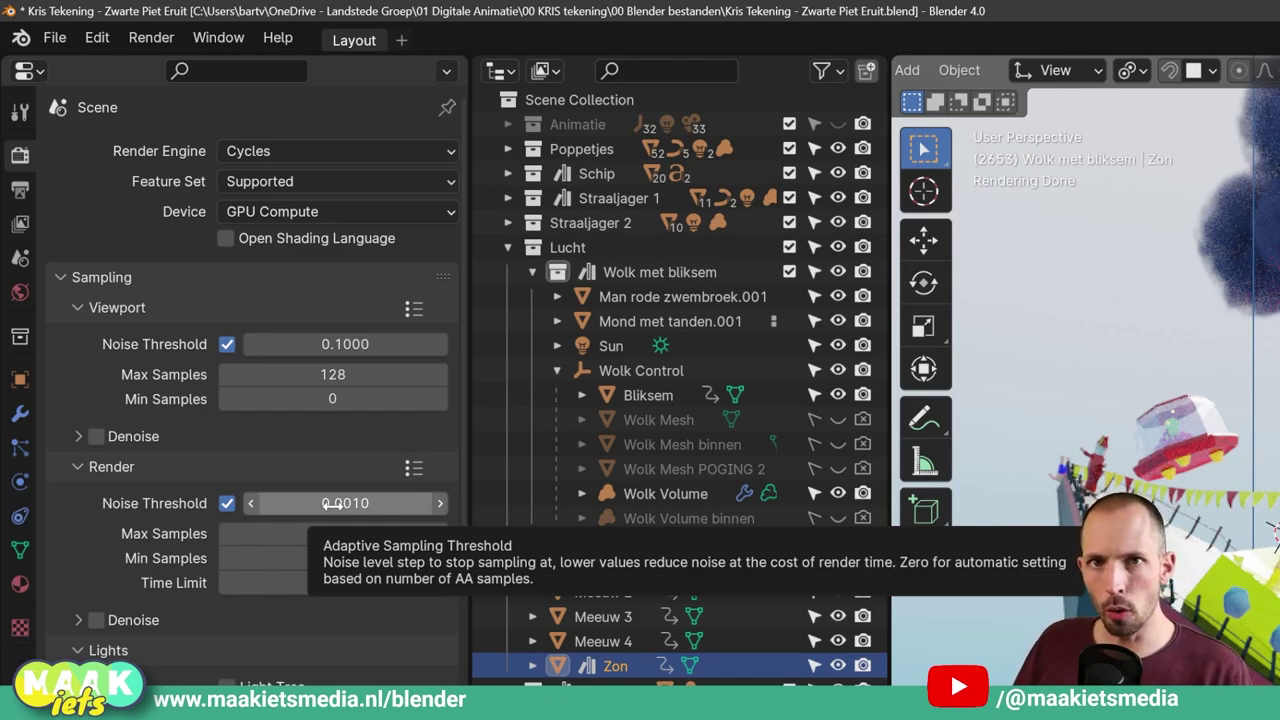
Try render noise threshold values 1 and 0, then toggle the threshold, leaving it enabled.
click(330, 503)
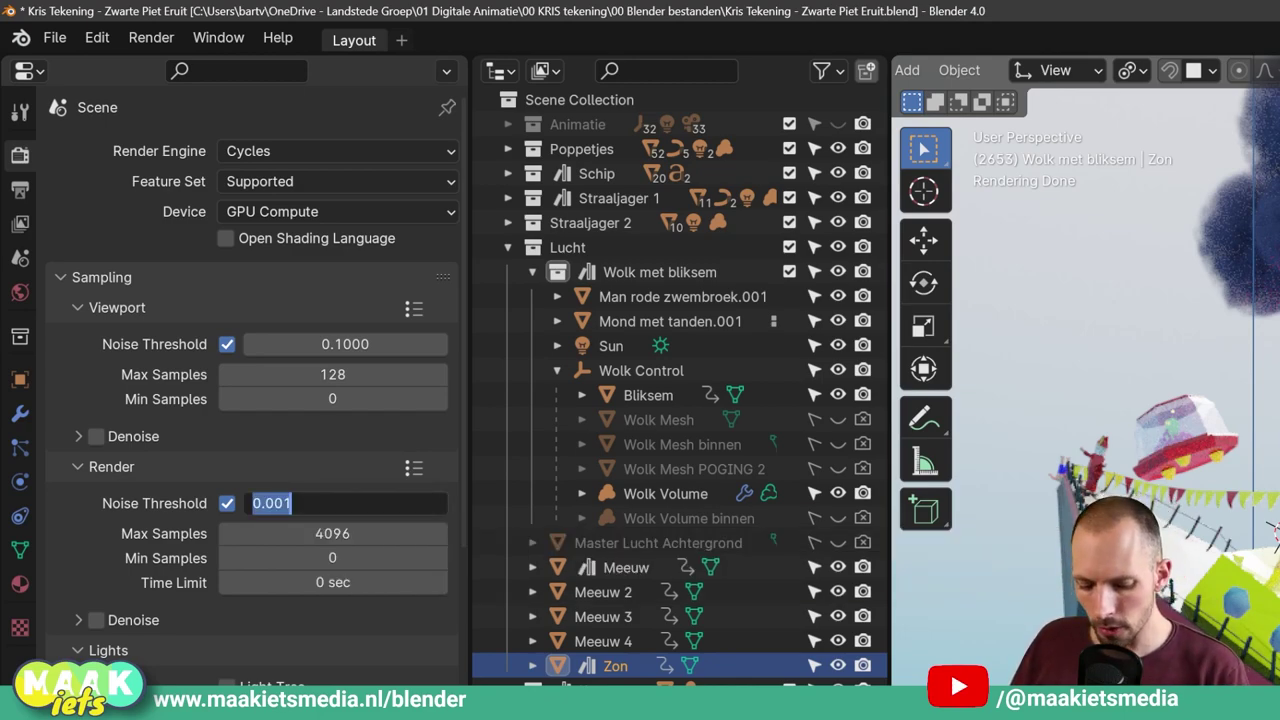
text(1)
key(Return)
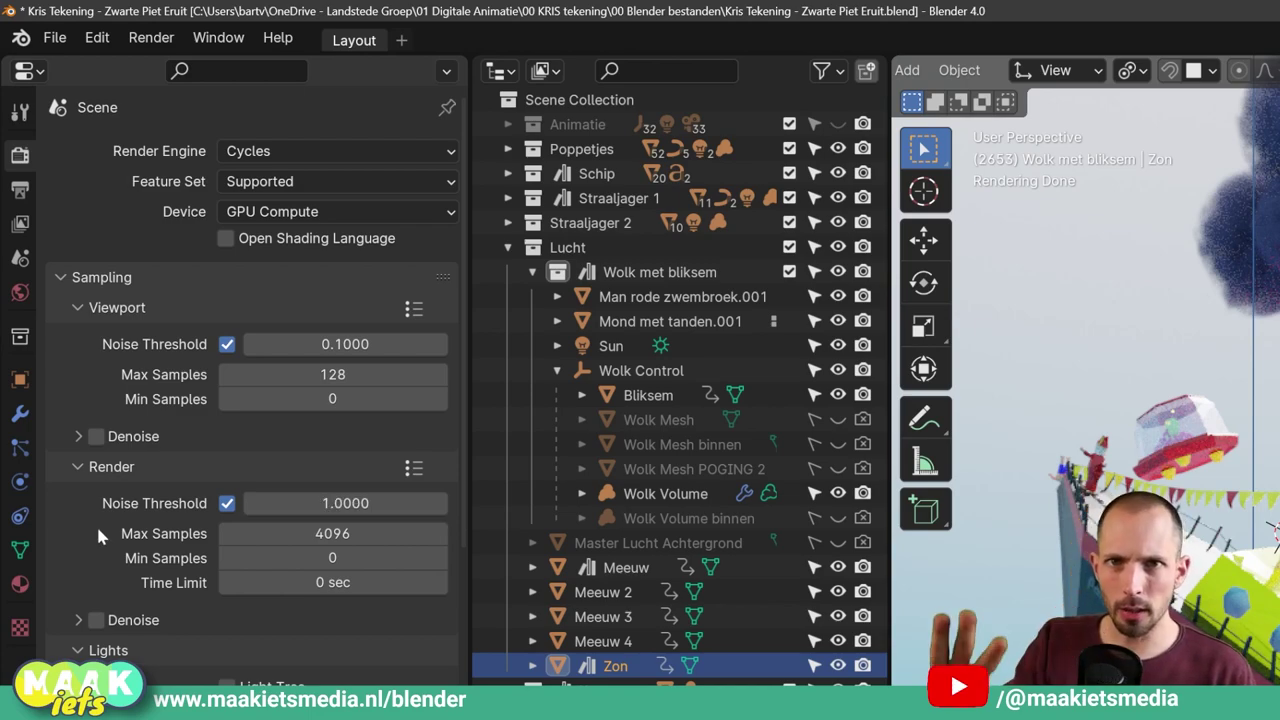
click(318, 503)
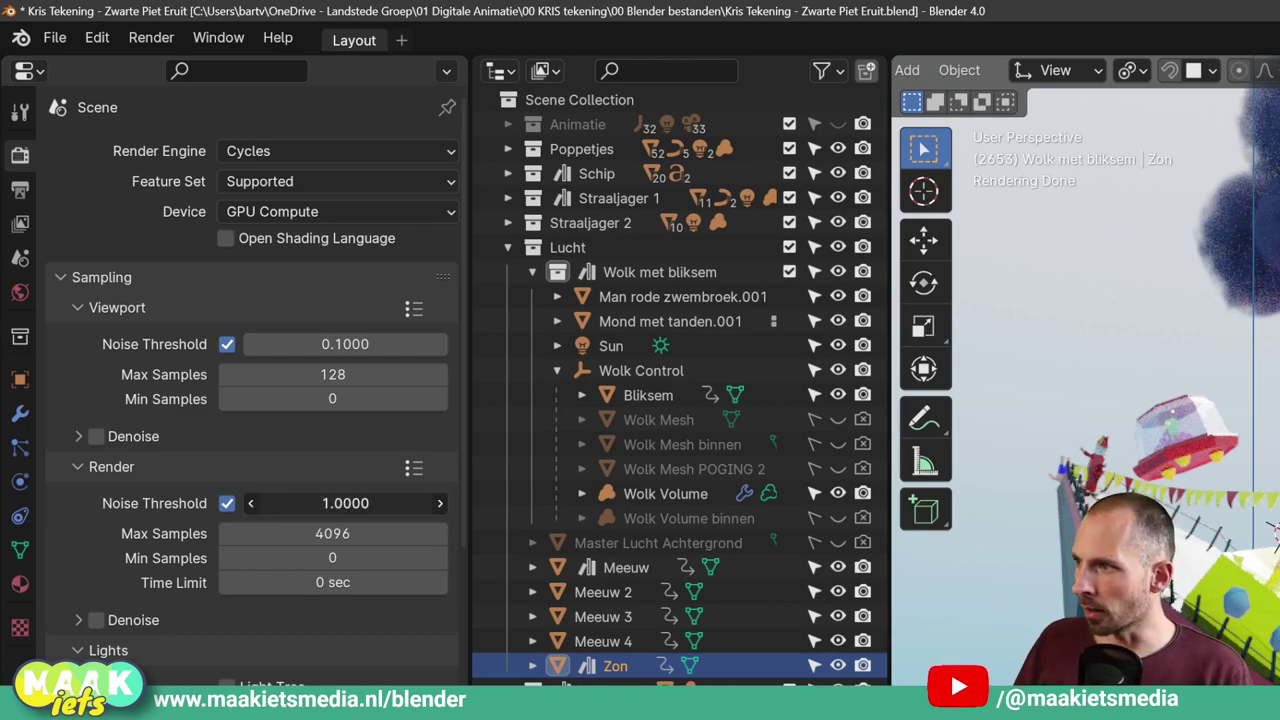
text(0)
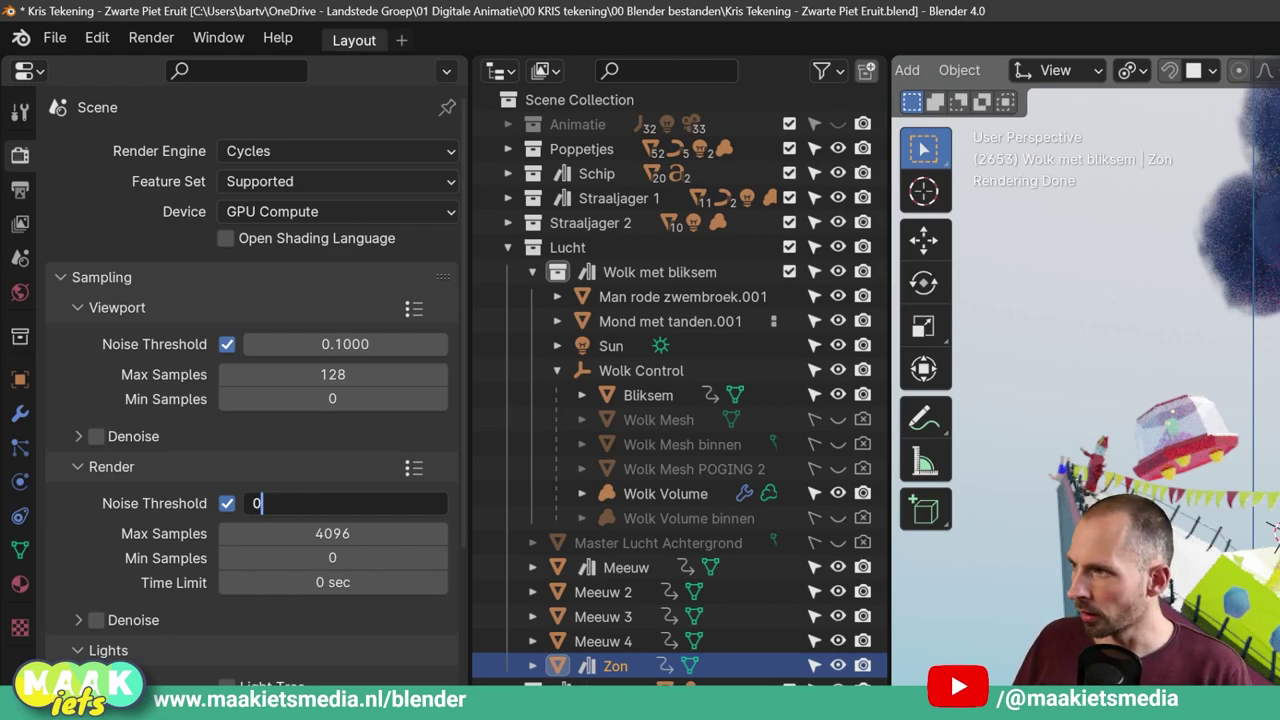
key(Return)
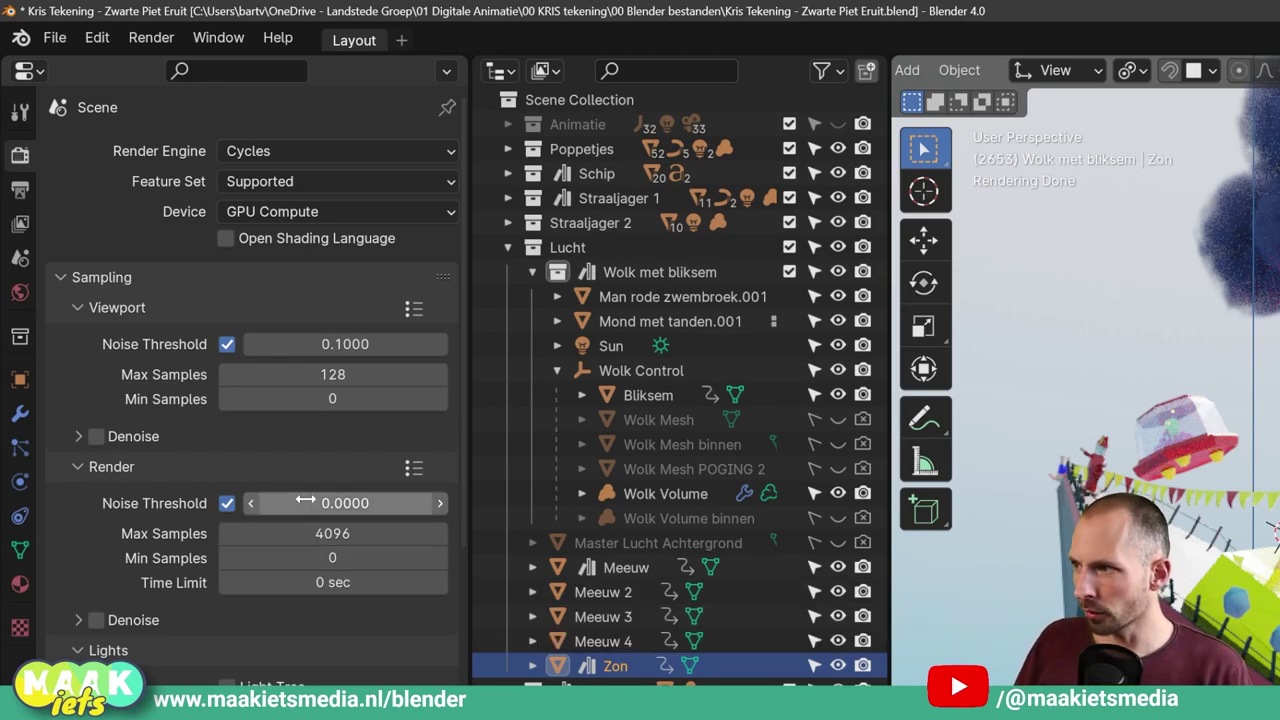
mouse_move(252, 510)
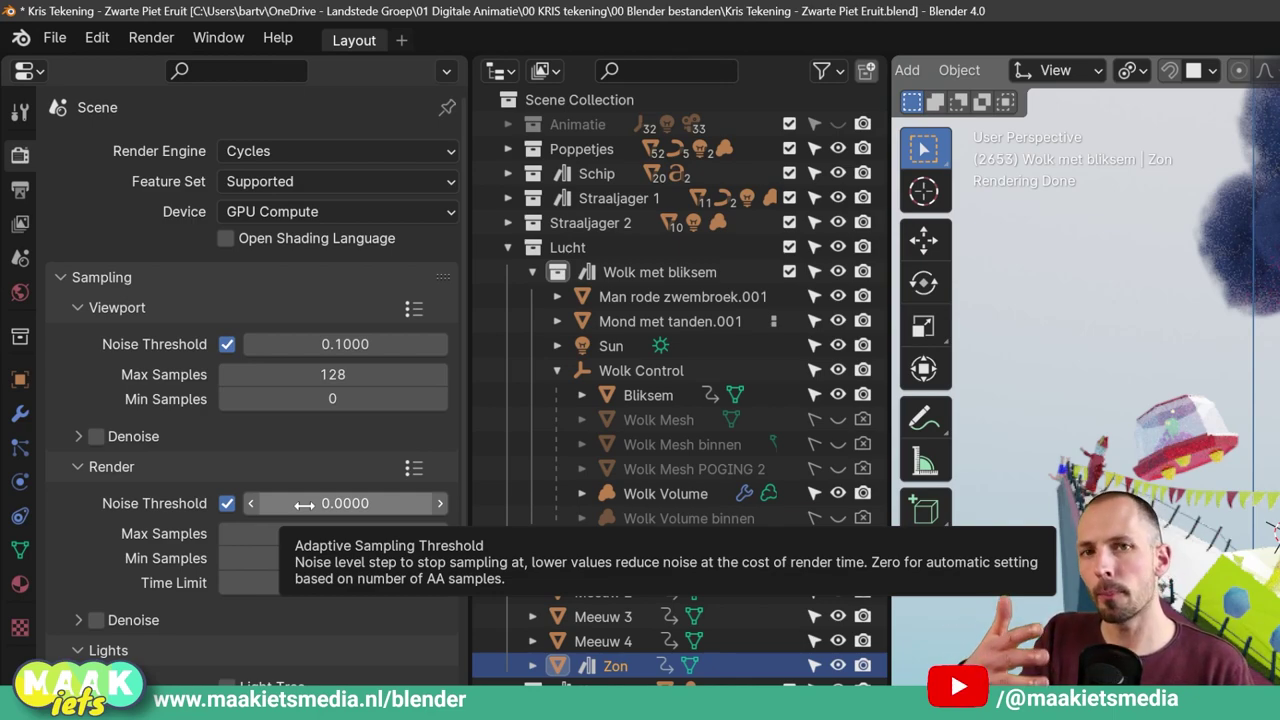
click(227, 504)
click(227, 504)
click(227, 504)
click(227, 504)
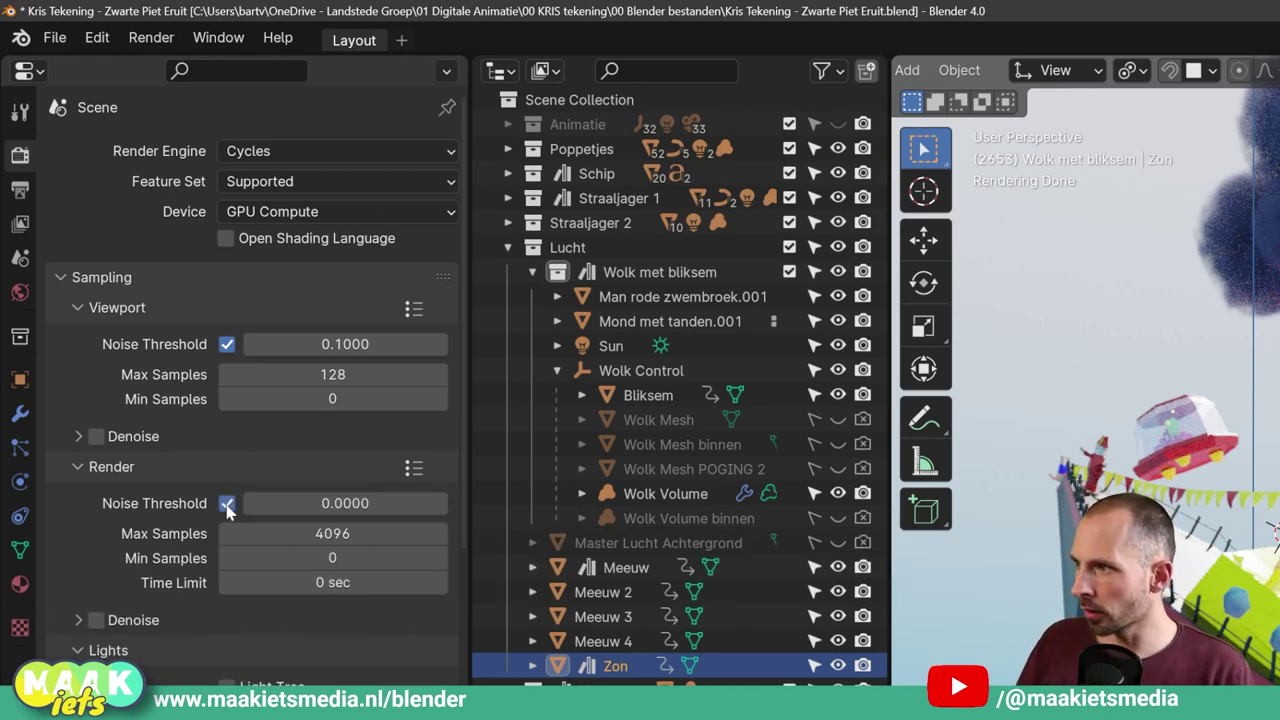
click(227, 504)
click(227, 504)
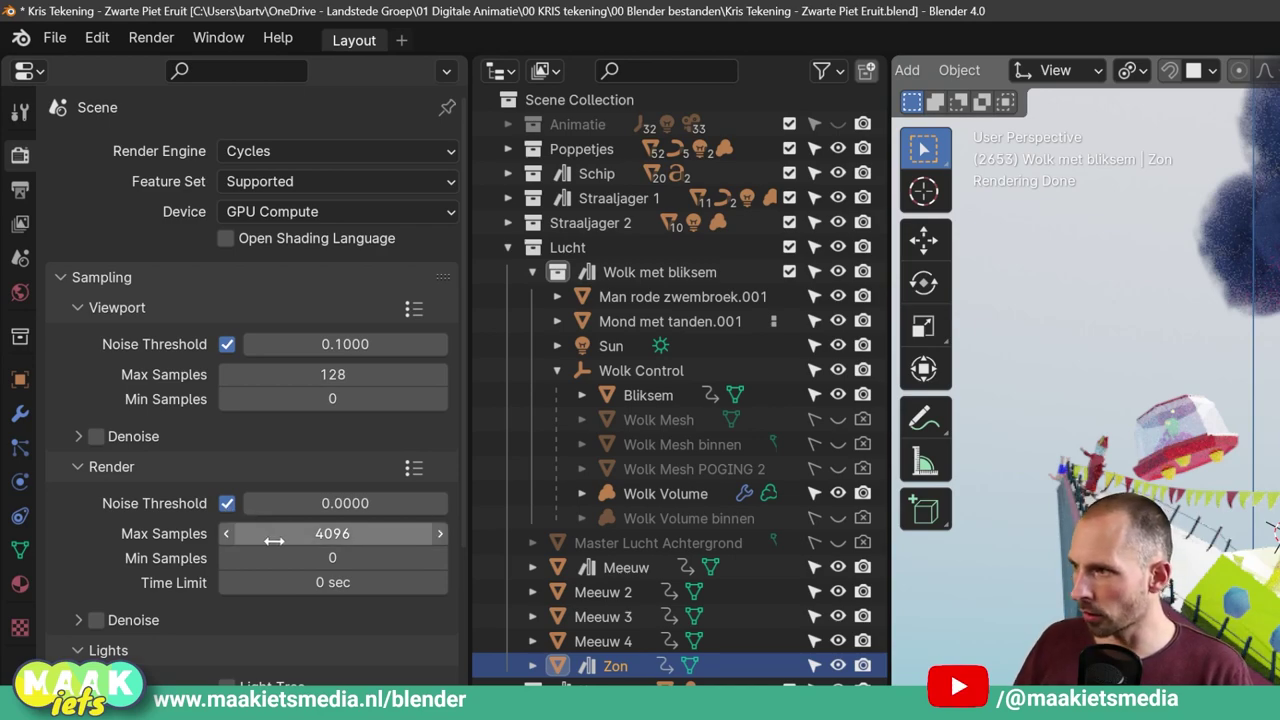
Set render max samples to 12288 (4096*3) and the noise threshold to 0.5.
click(330, 533)
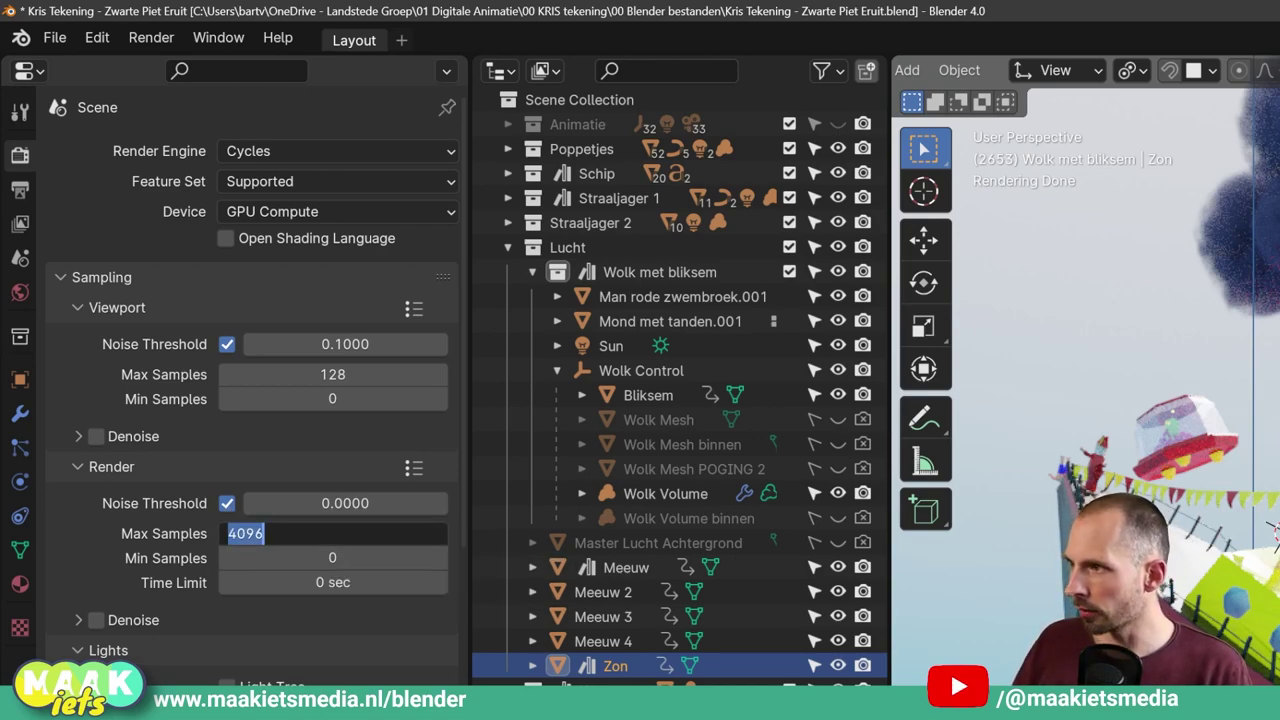
click(263, 533)
text(*3)
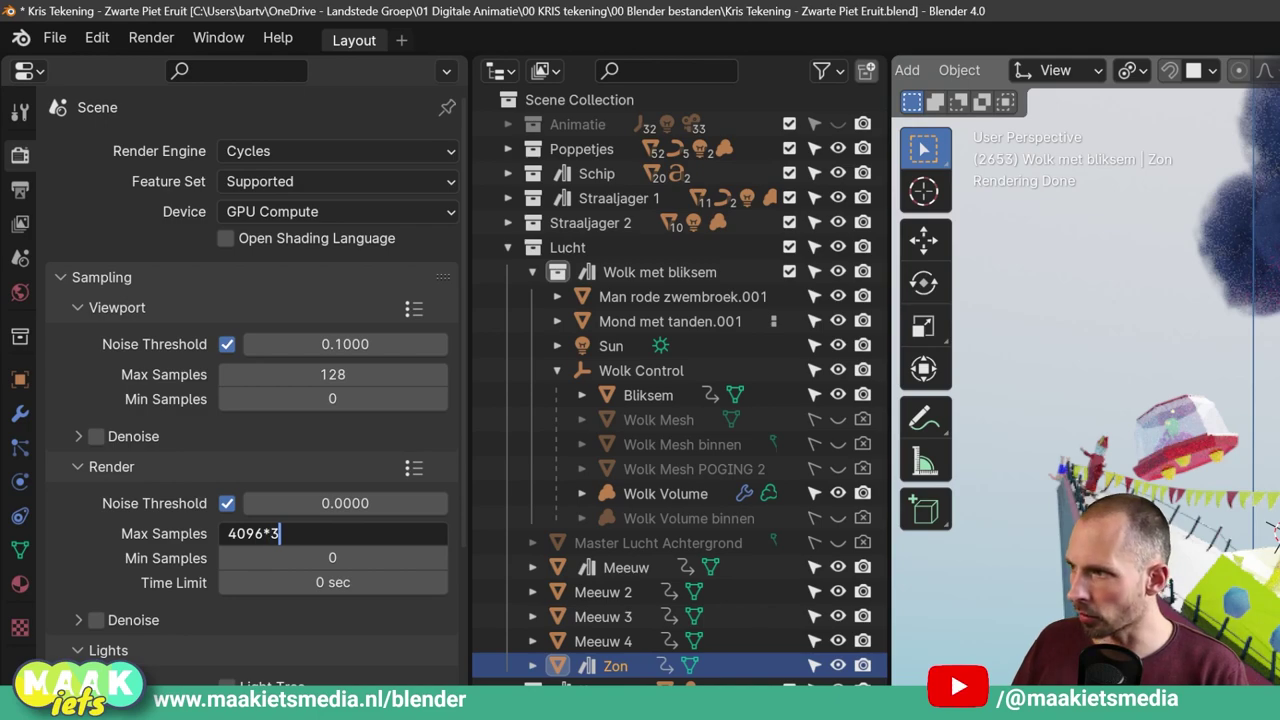
key(Return)
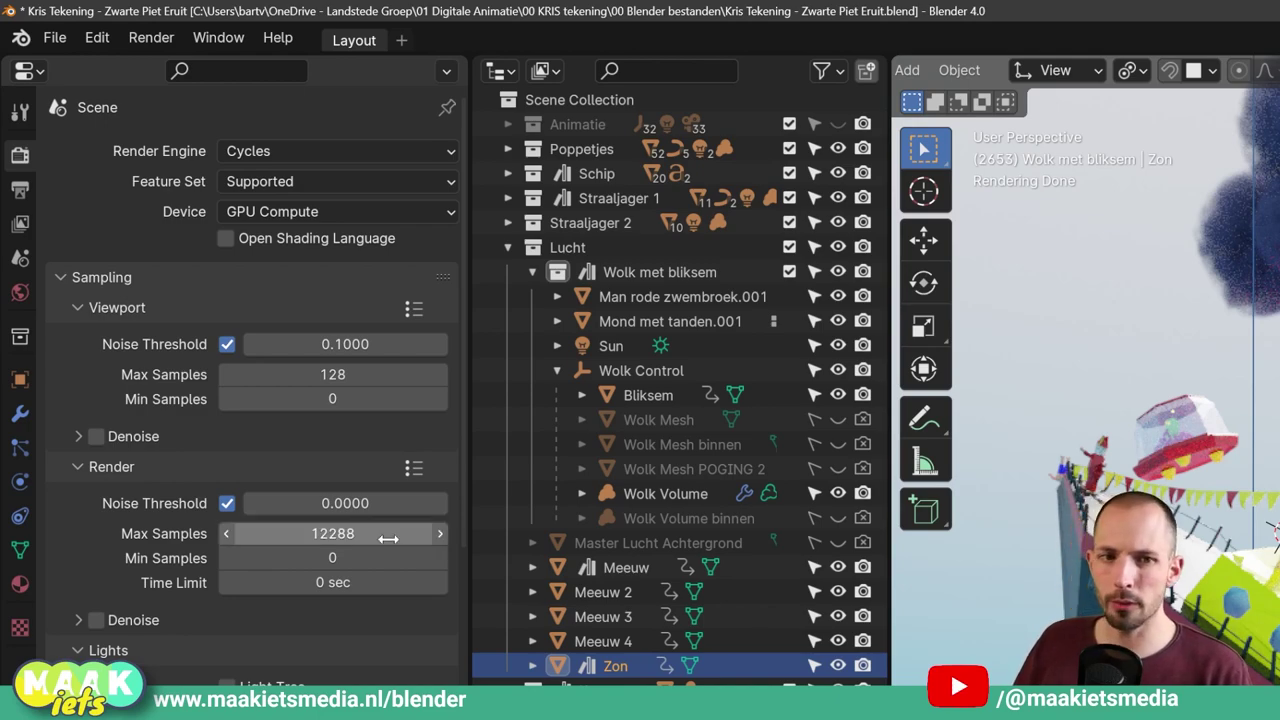
click(350, 503)
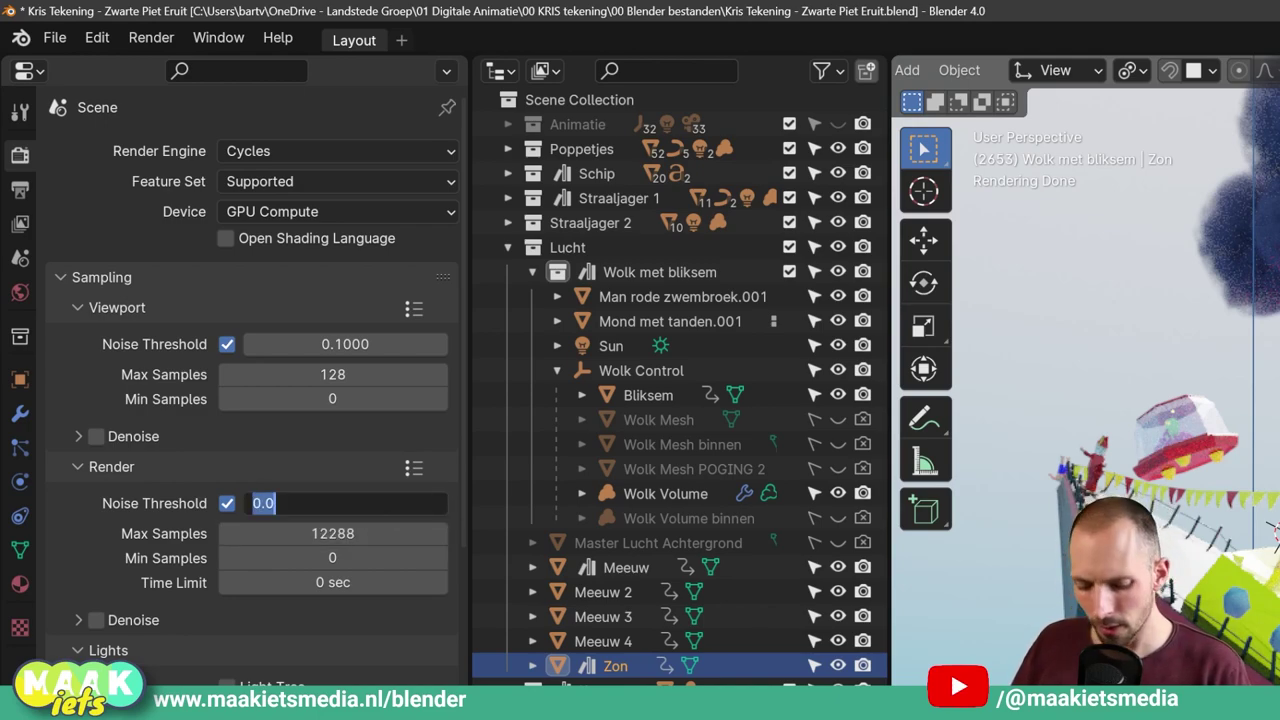
text(0.5)
key(Return)
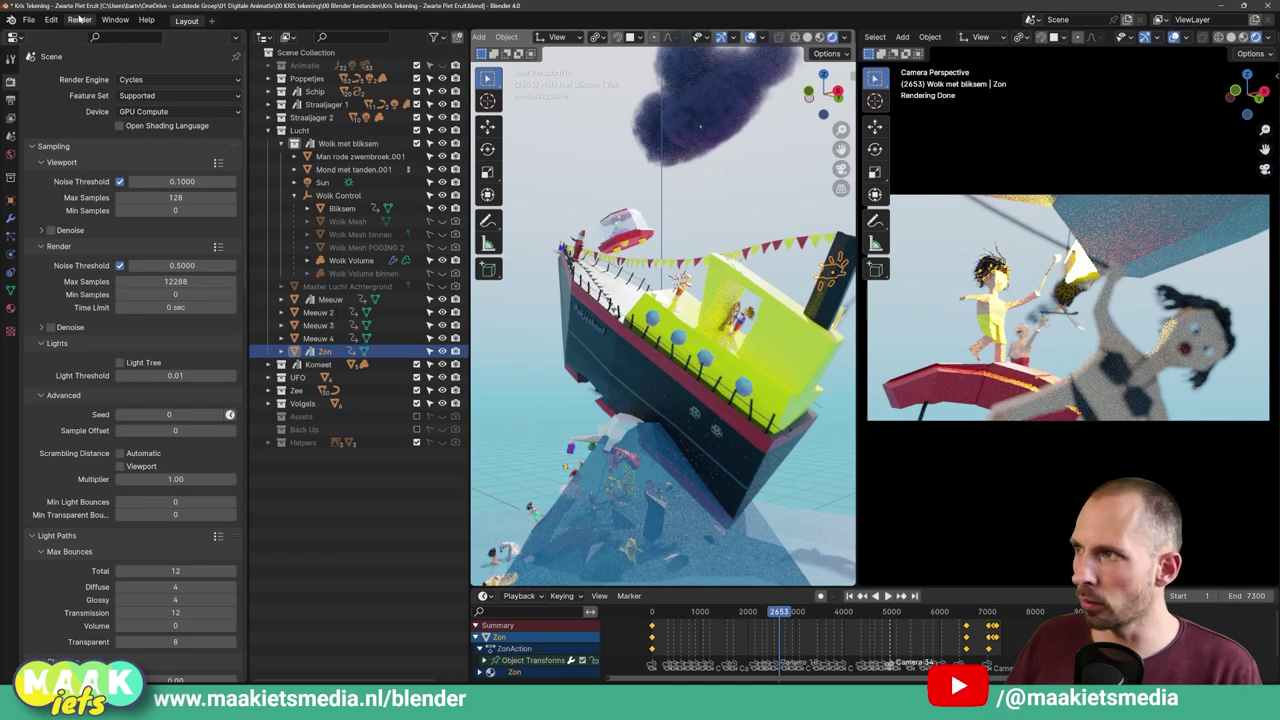
Render a test image of the current frame and move the render window into view.
click(80, 20)
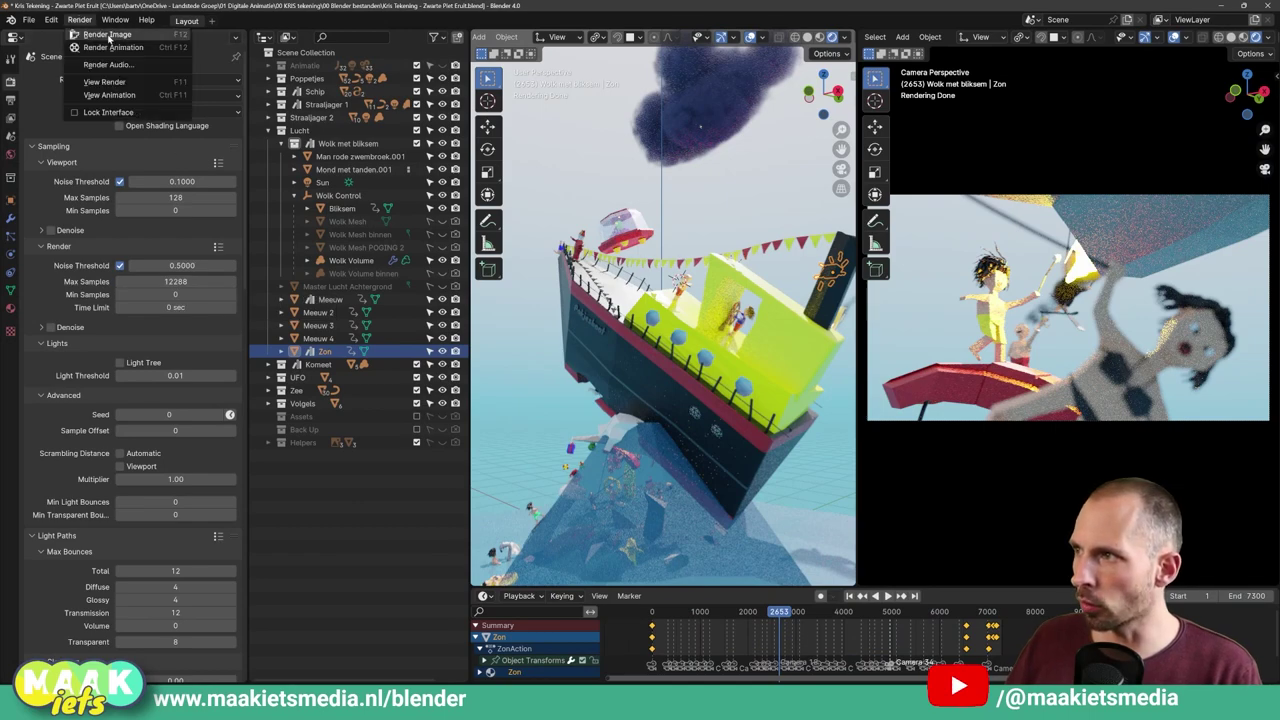
click(108, 35)
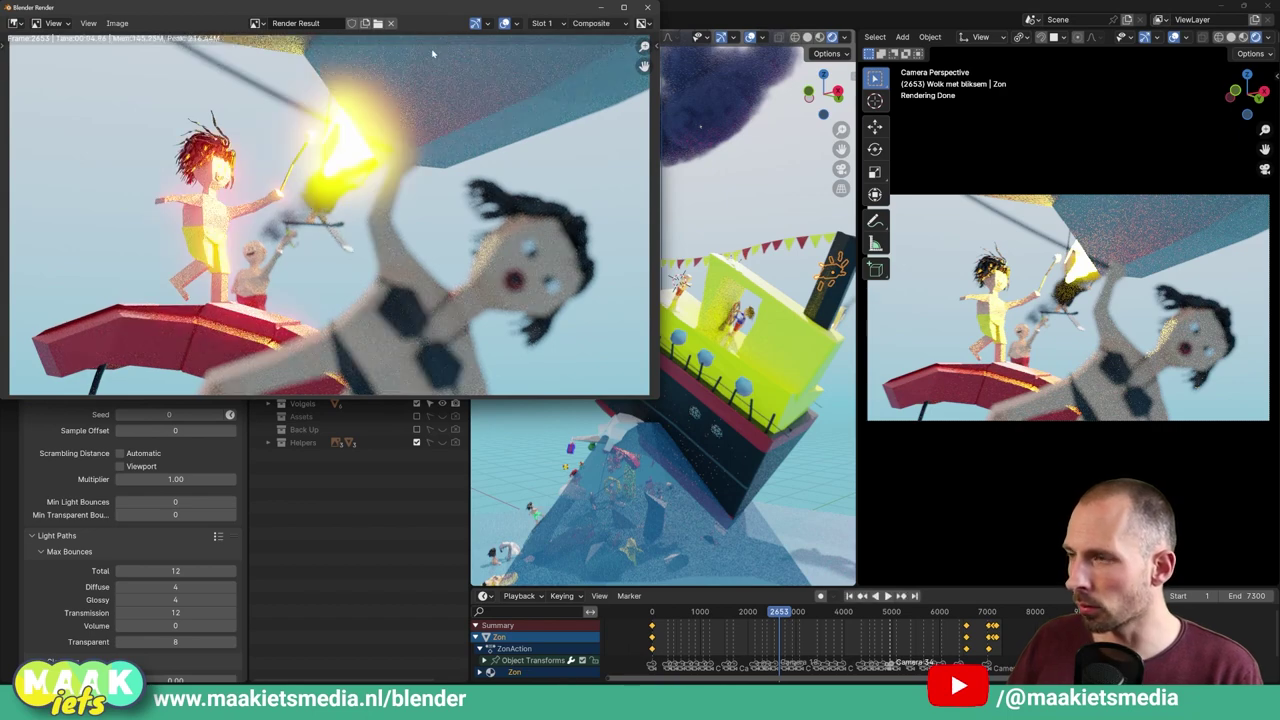
drag(388, 4, 654, 119)
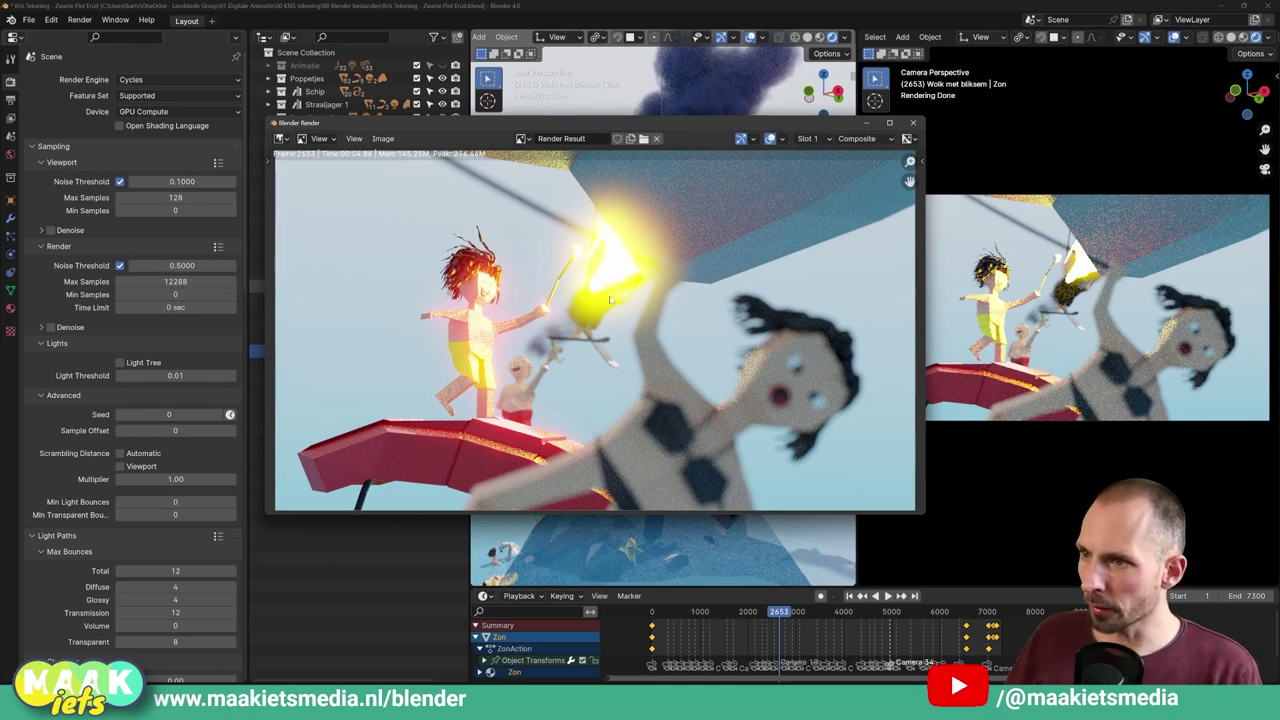
Zoom in and out of the render to check its noise, then close the render window.
scroll(688, 248, up, 2)
scroll(700, 252, up, 1)
scroll(730, 258, up, 2)
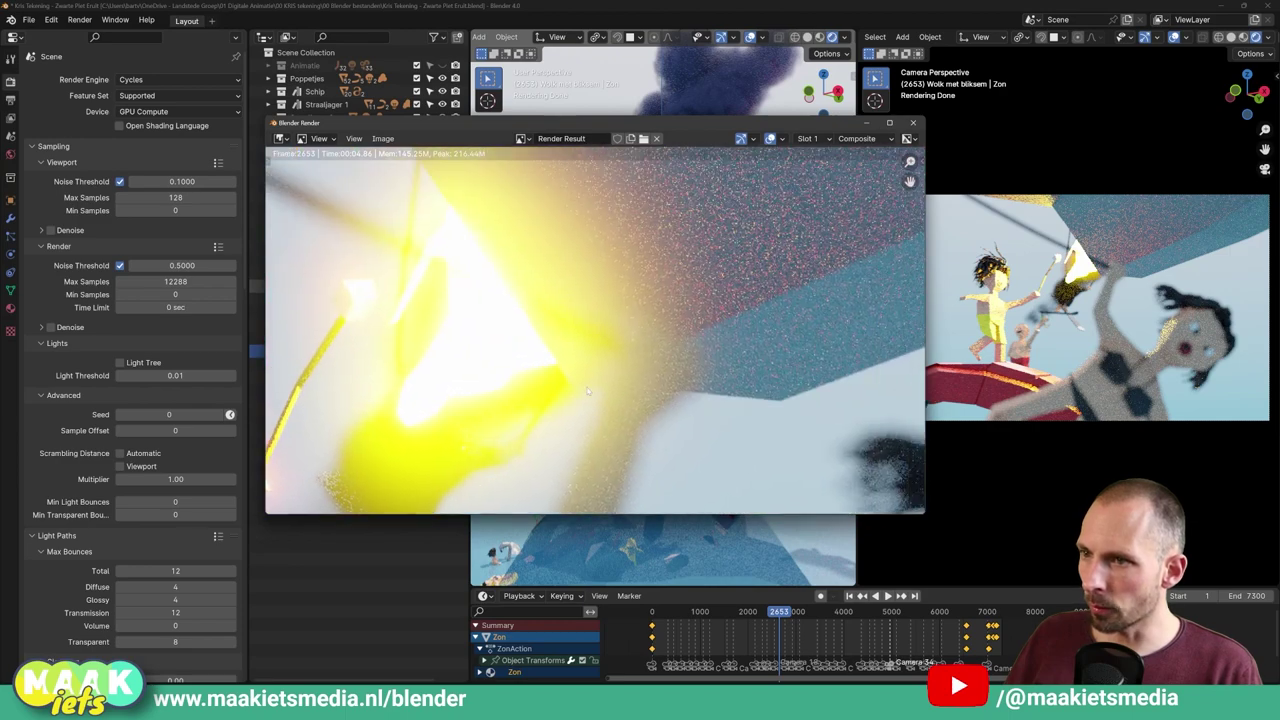
scroll(756, 265, up, 1)
scroll(750, 266, down, 1)
scroll(700, 280, down, 2)
scroll(680, 275, down, 1)
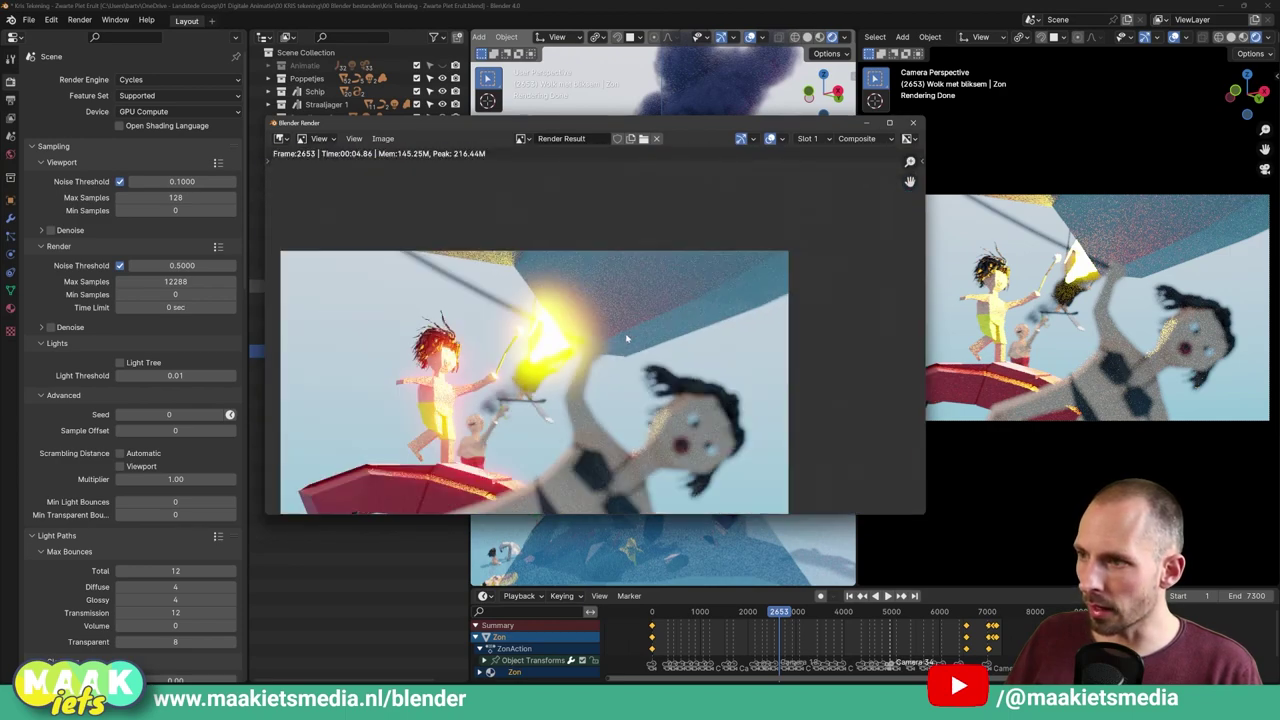
scroll(674, 270, down, 1)
scroll(678, 272, up, 1)
scroll(688, 284, down, 1)
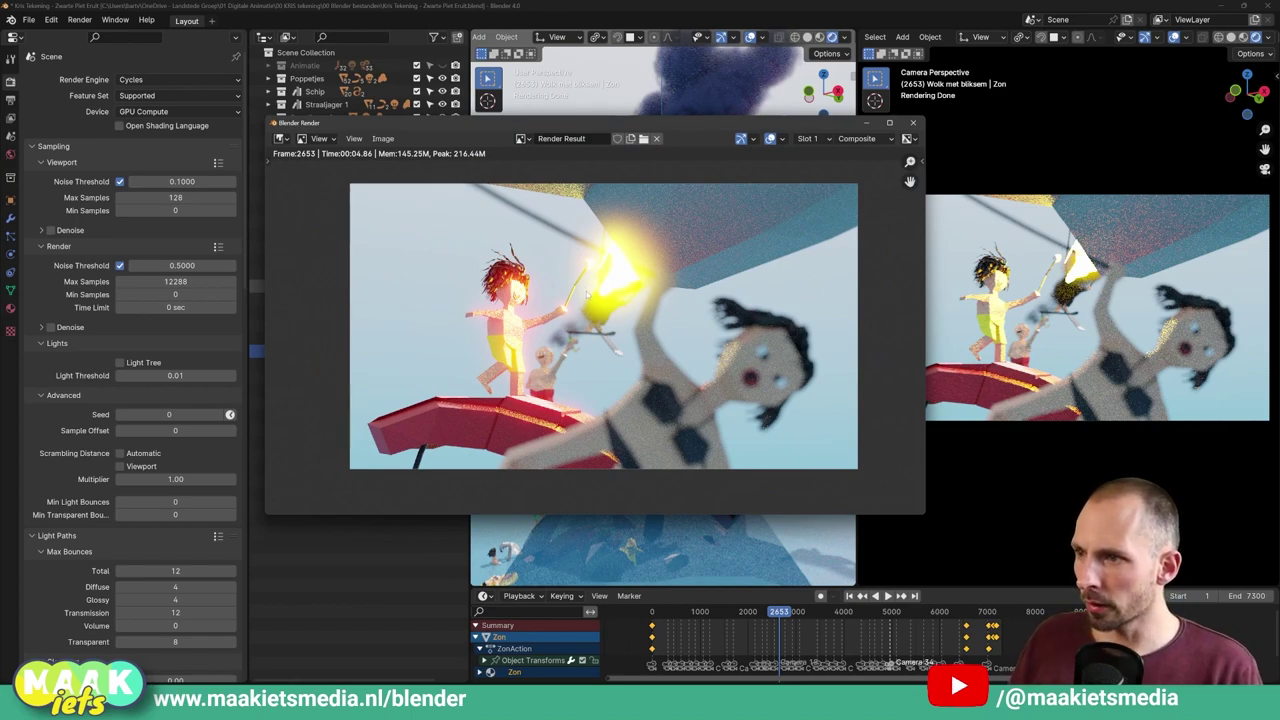
scroll(585, 294, up, 1)
scroll(565, 300, down, 1)
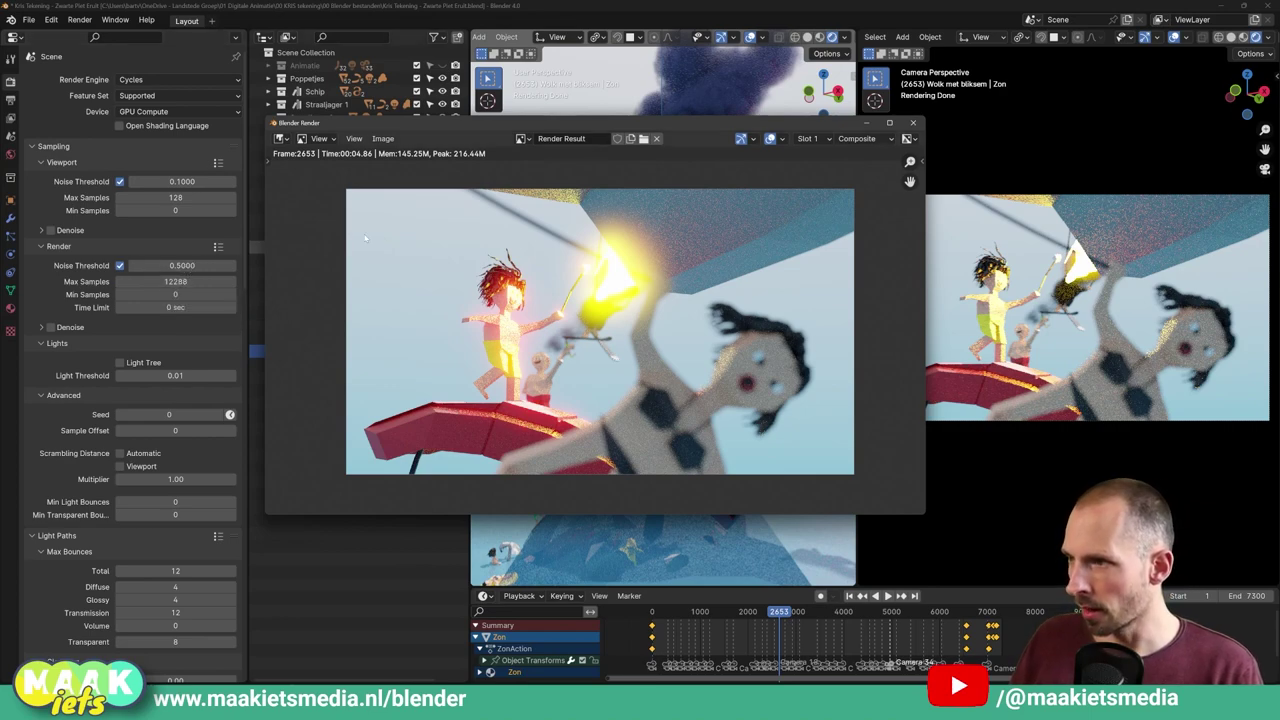
click(912, 122)
Set the render noise threshold to 0.001.
click(175, 265)
text(0)
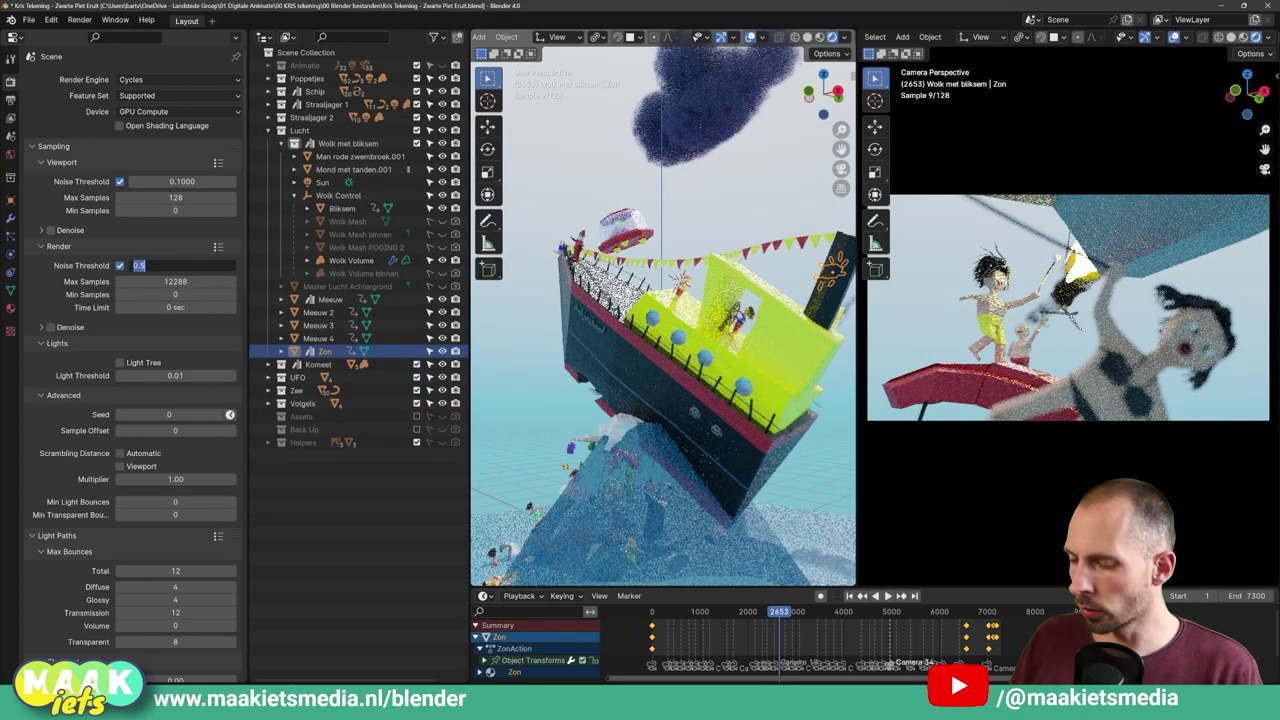
text(.001)
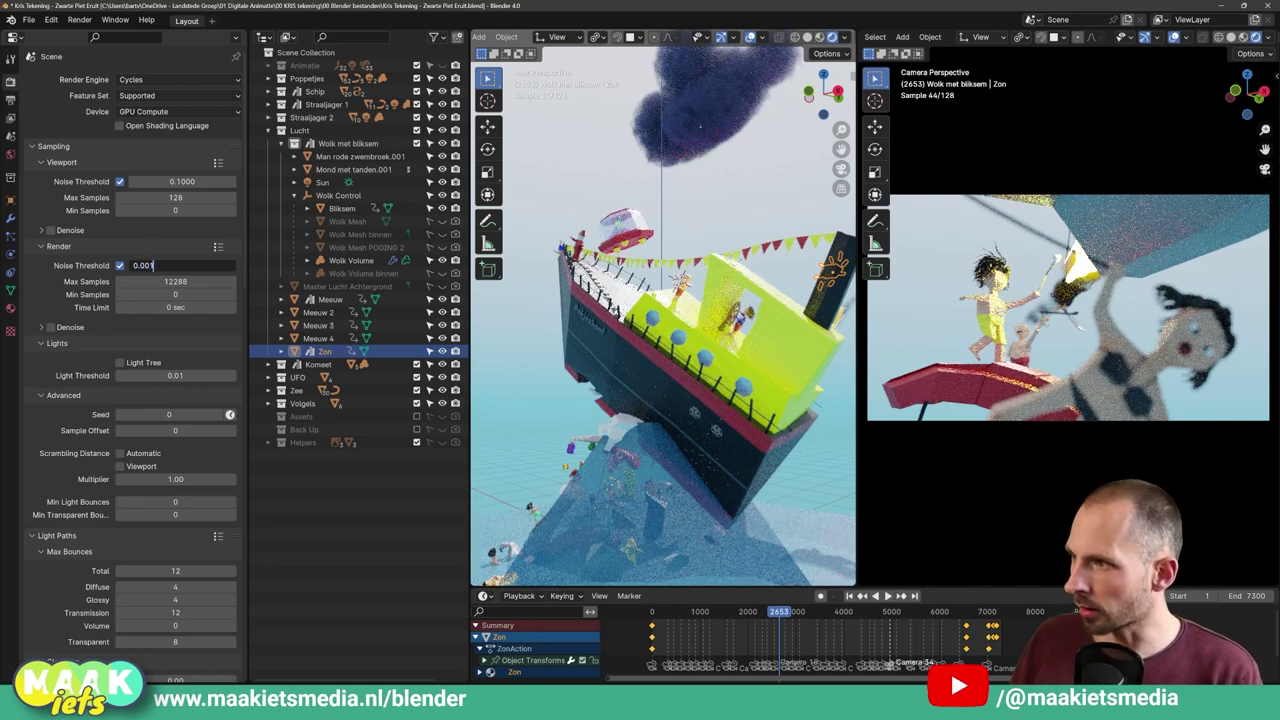
key(Return)
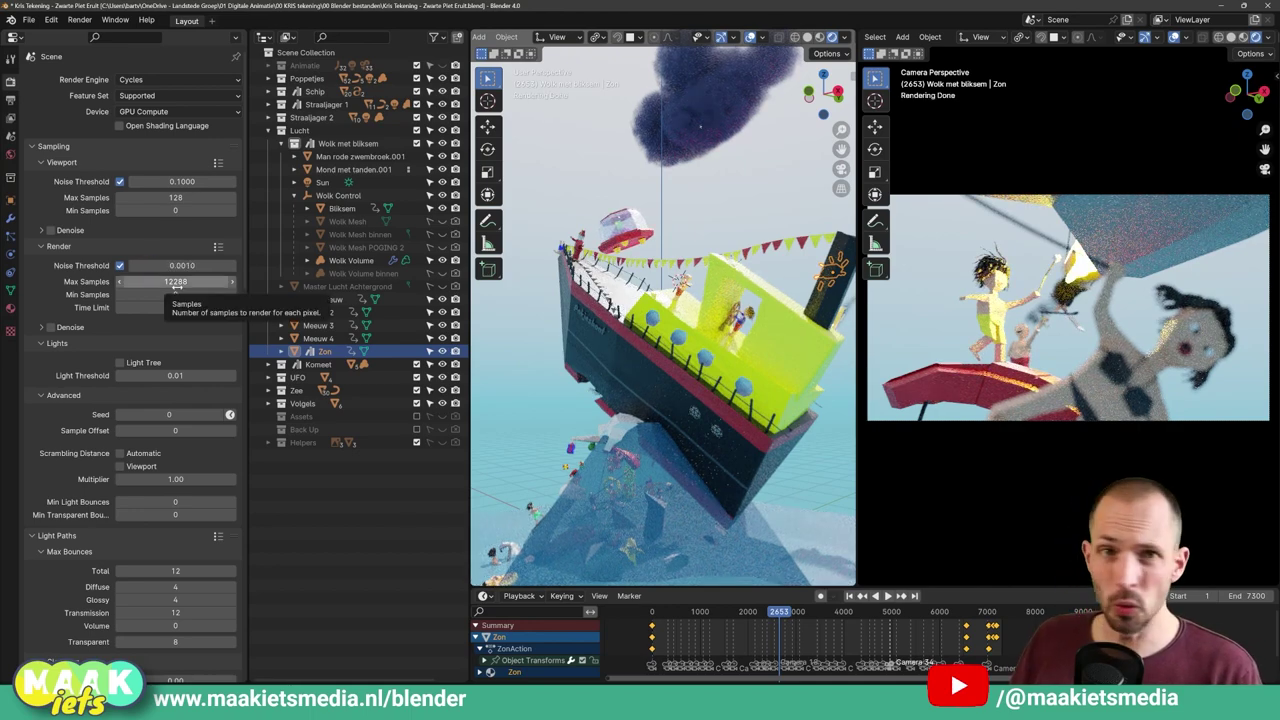
Render a fresh test image of the current frame, then close the render window.
click(80, 20)
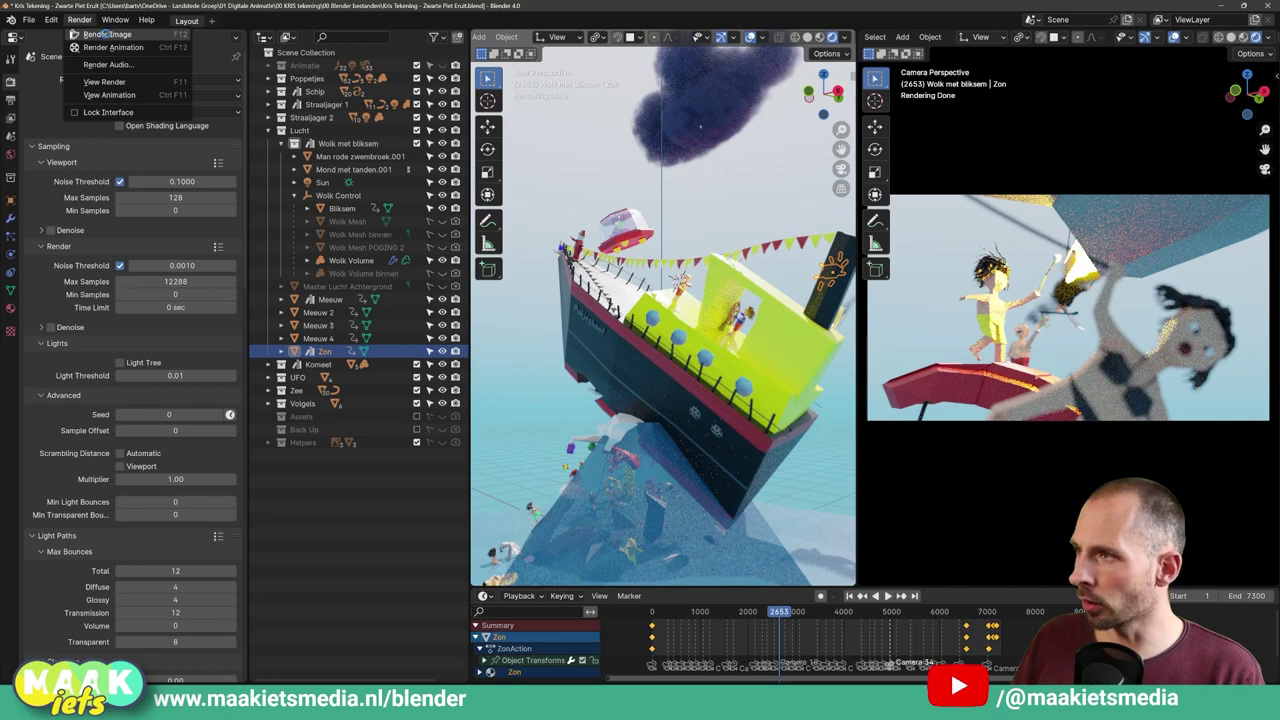
click(106, 34)
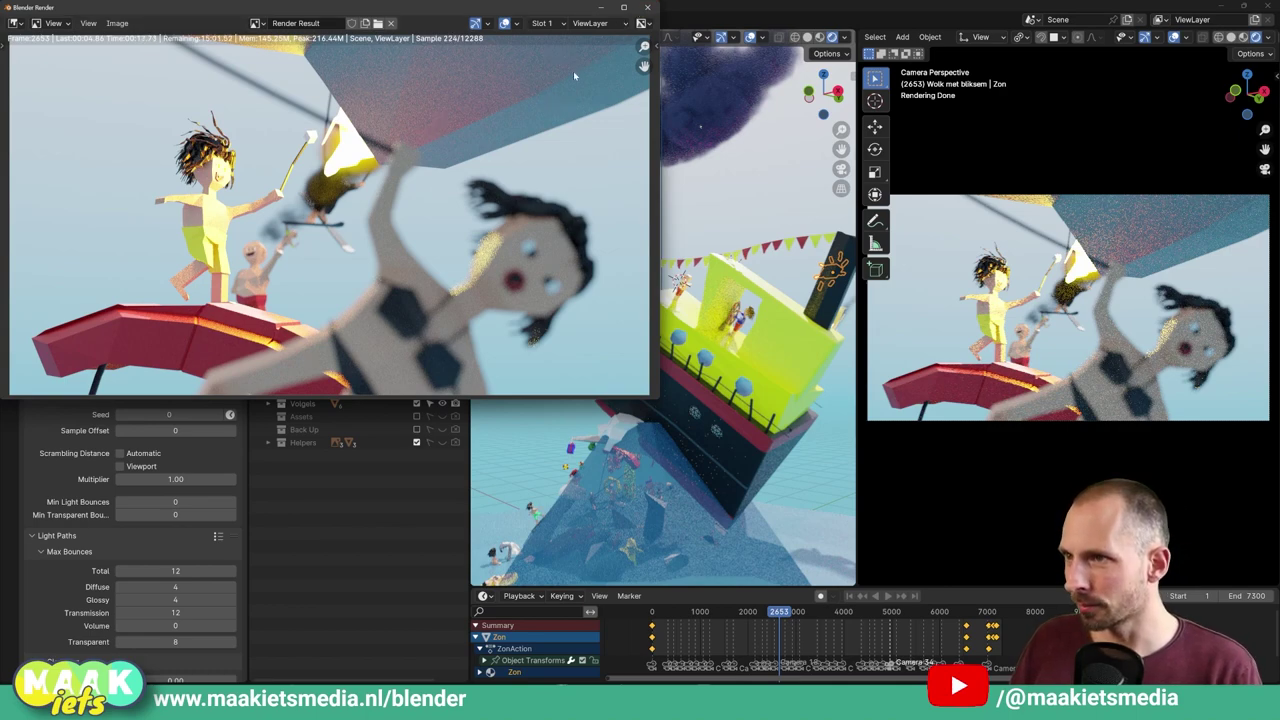
key(Escape)
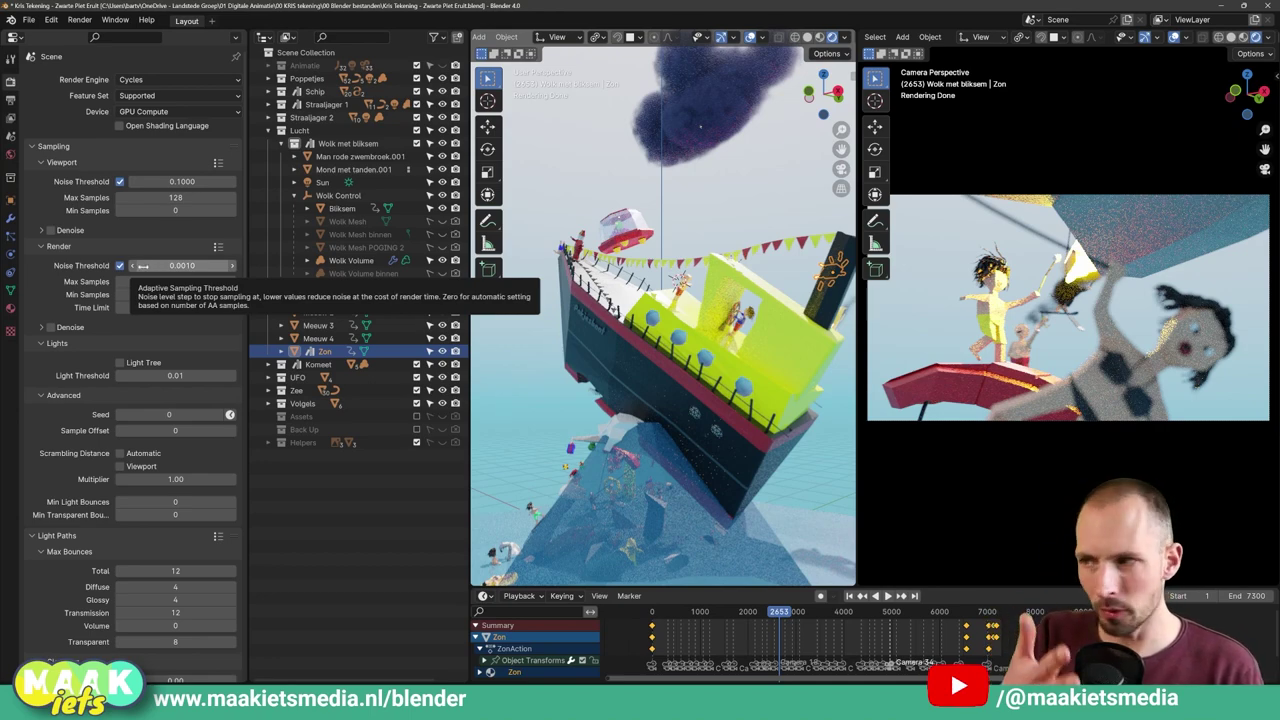
Try 8192 max samples, settle on 512, and set min samples to 128.
click(140, 282)
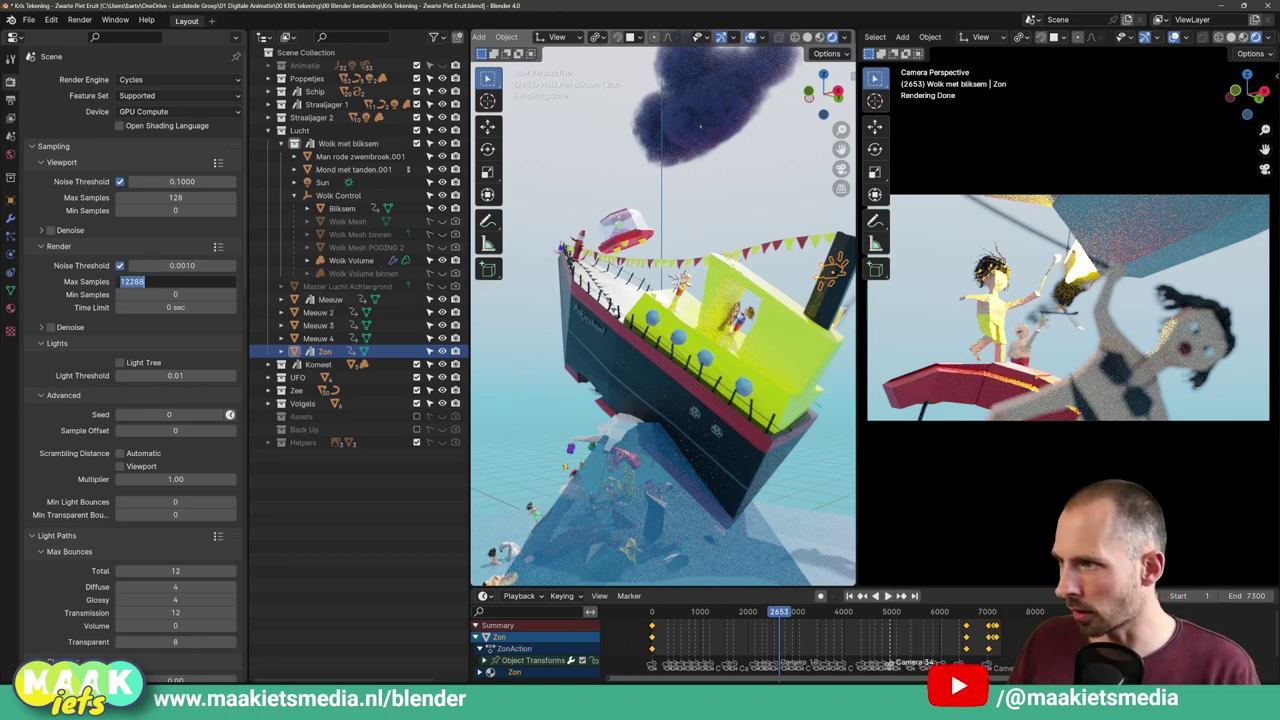
text(8192)
key(Return)
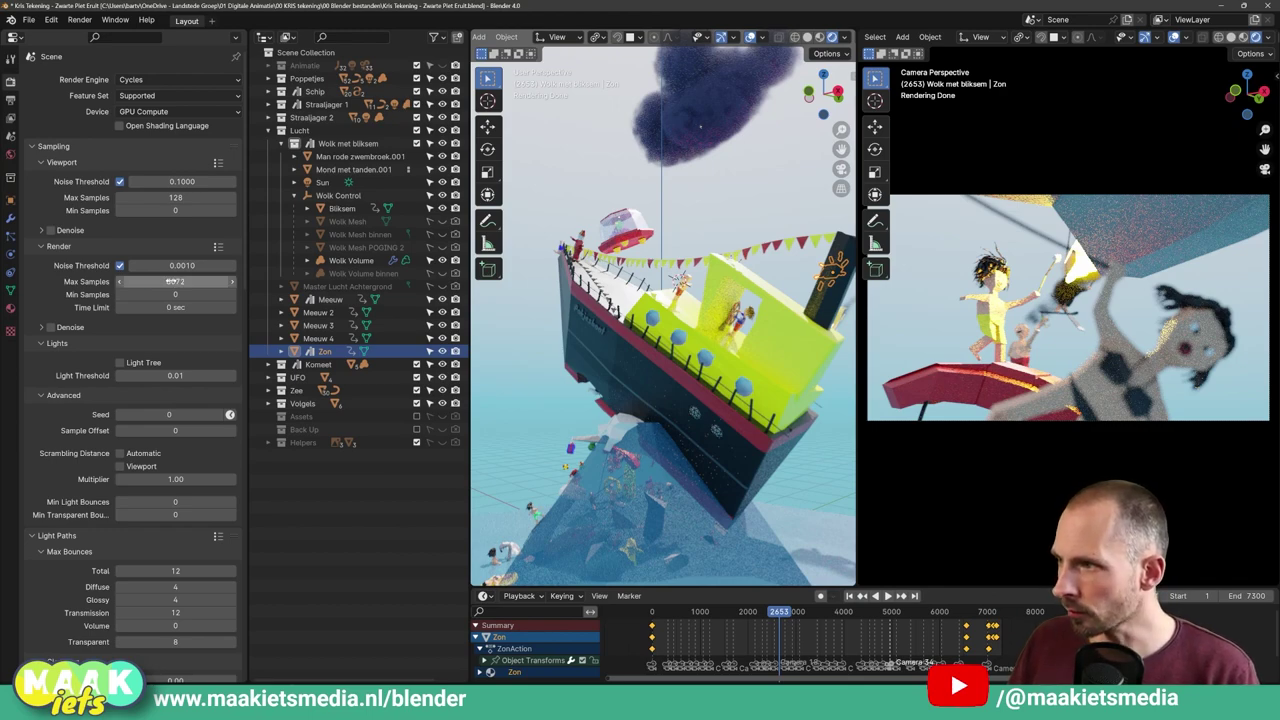
click(175, 281)
text(512)
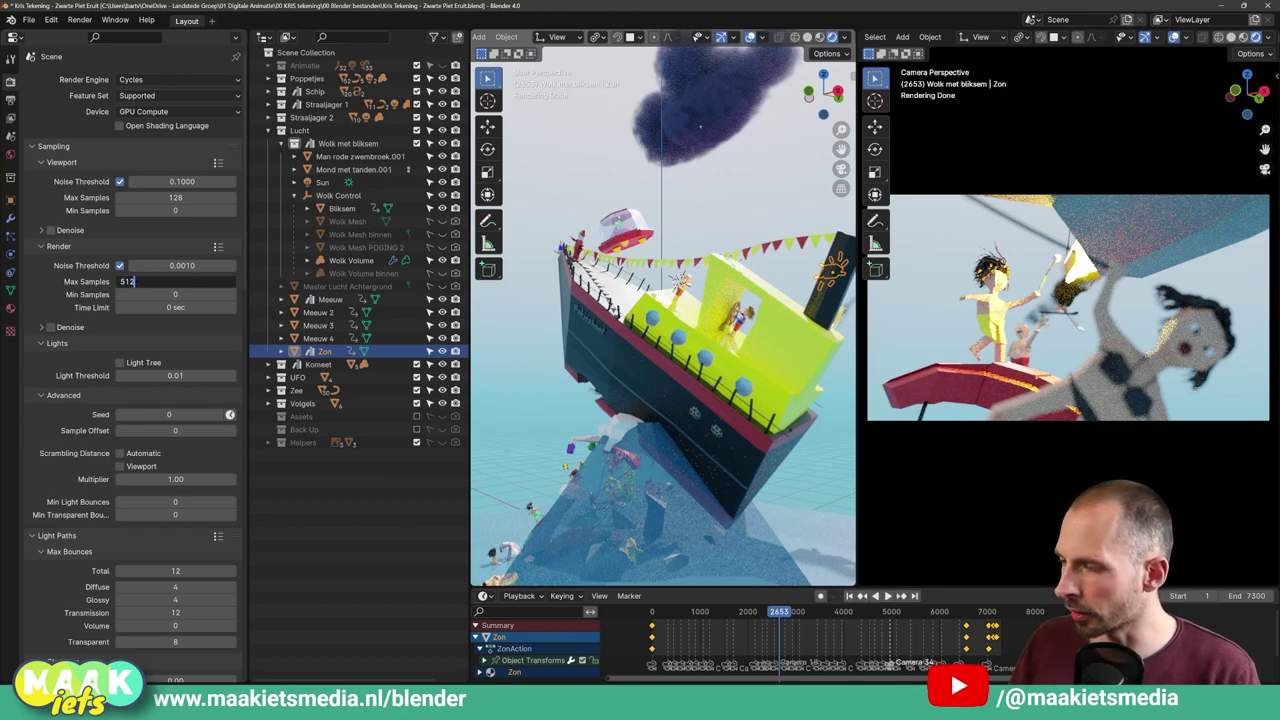
key(Return)
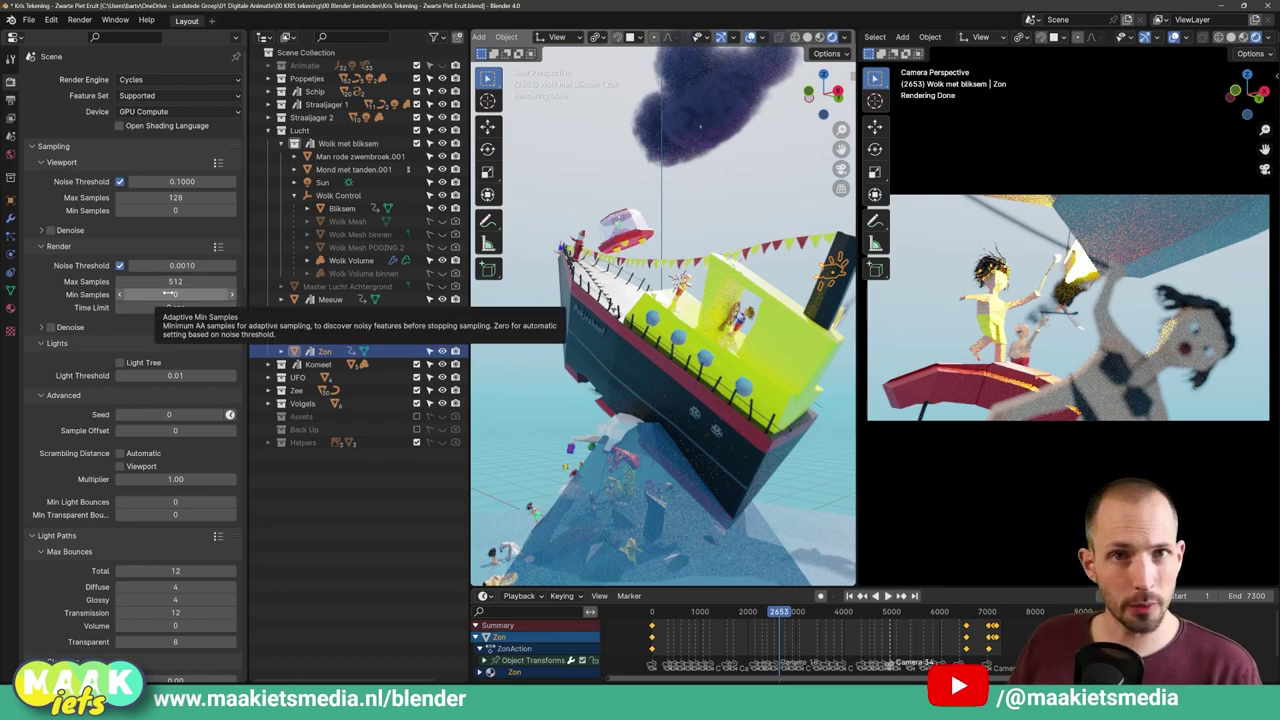
click(168, 294)
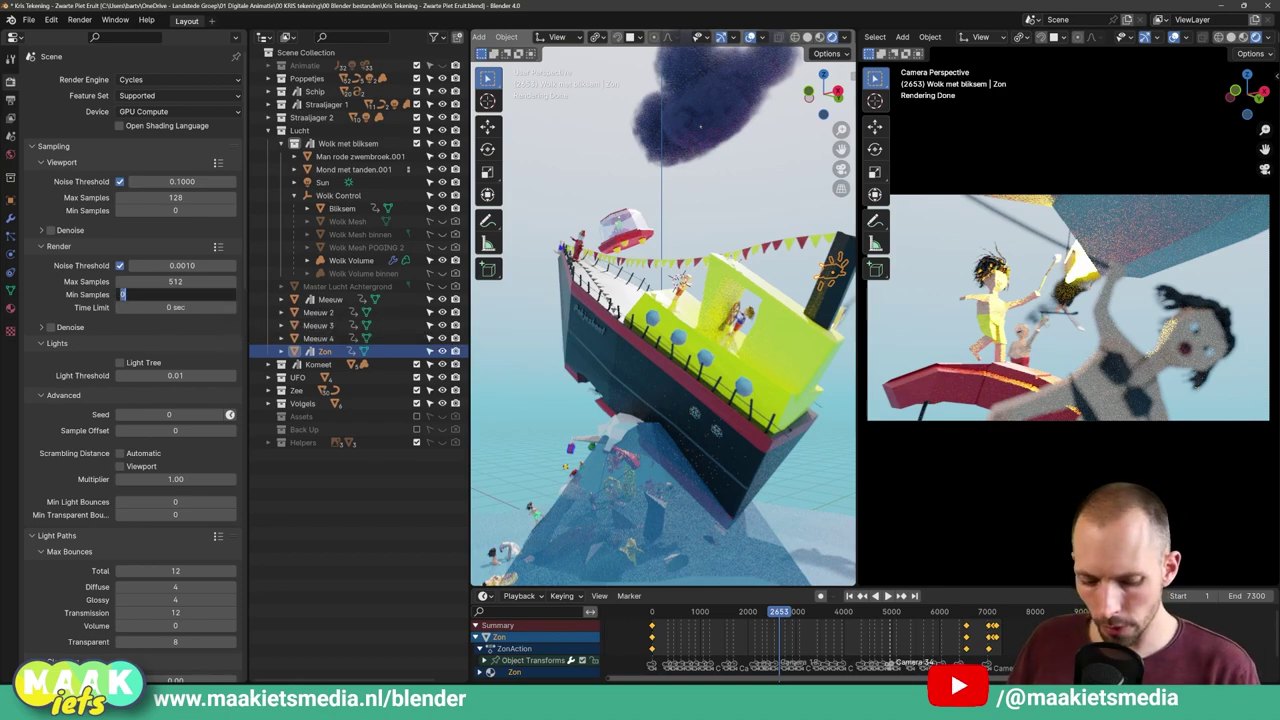
text(128)
key(Return)
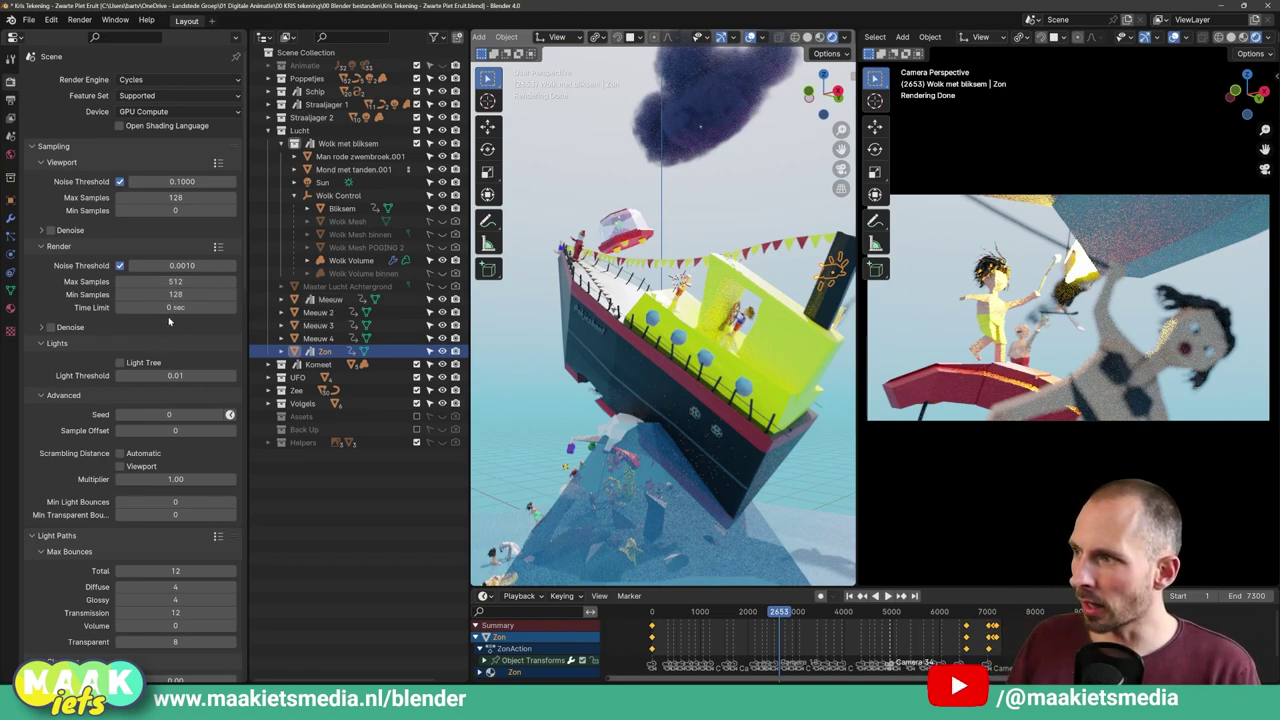
Set a 30-second render time limit, then reset it to 0.
click(170, 308)
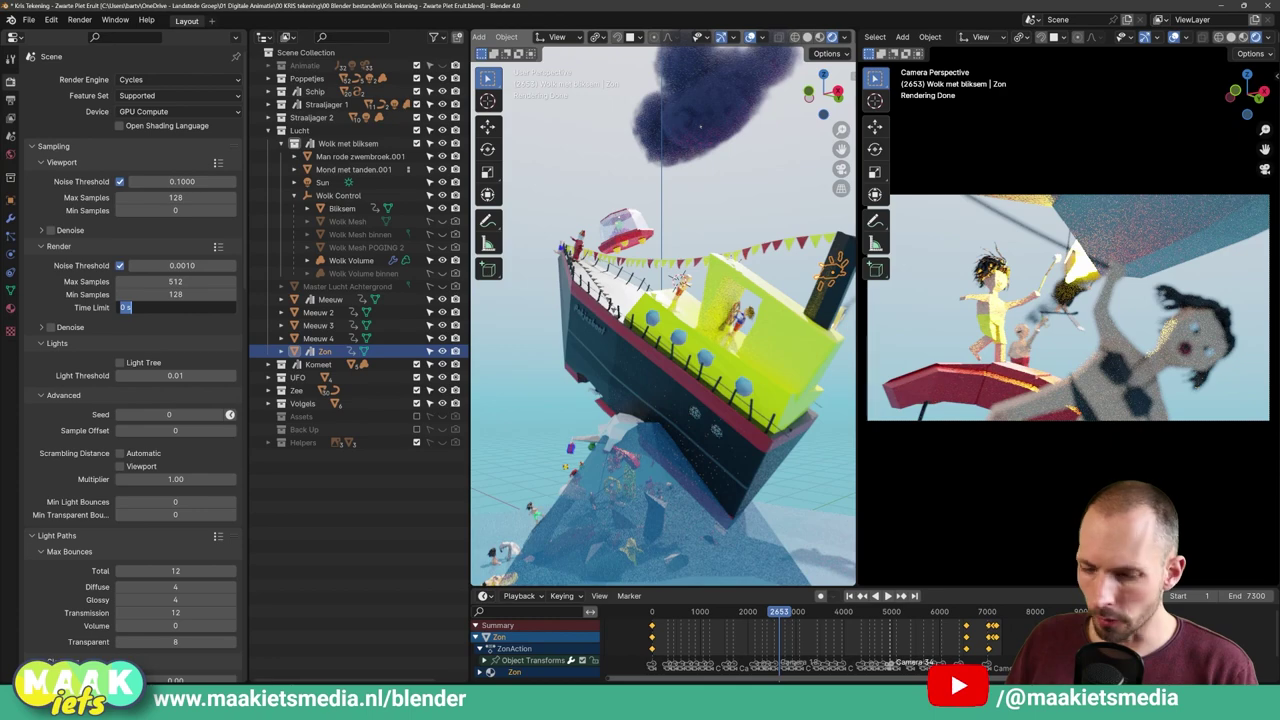
text(30)
key(Return)
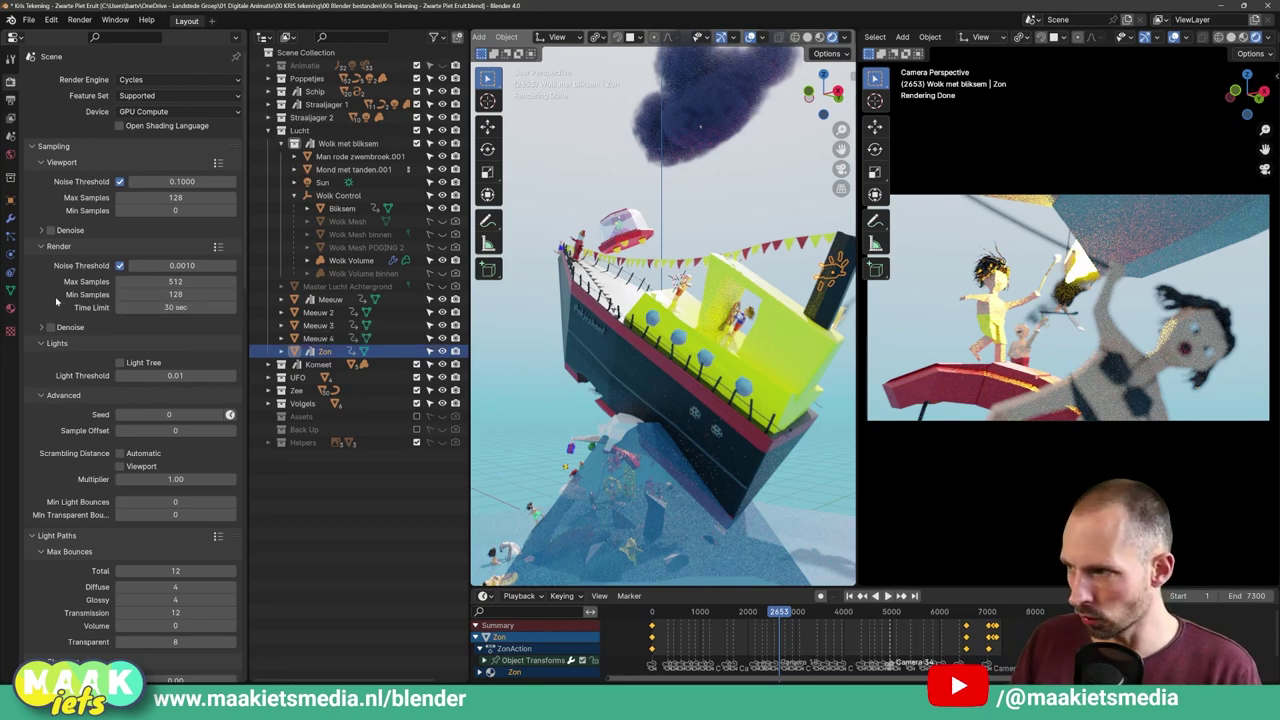
drag(158, 310, 95, 310)
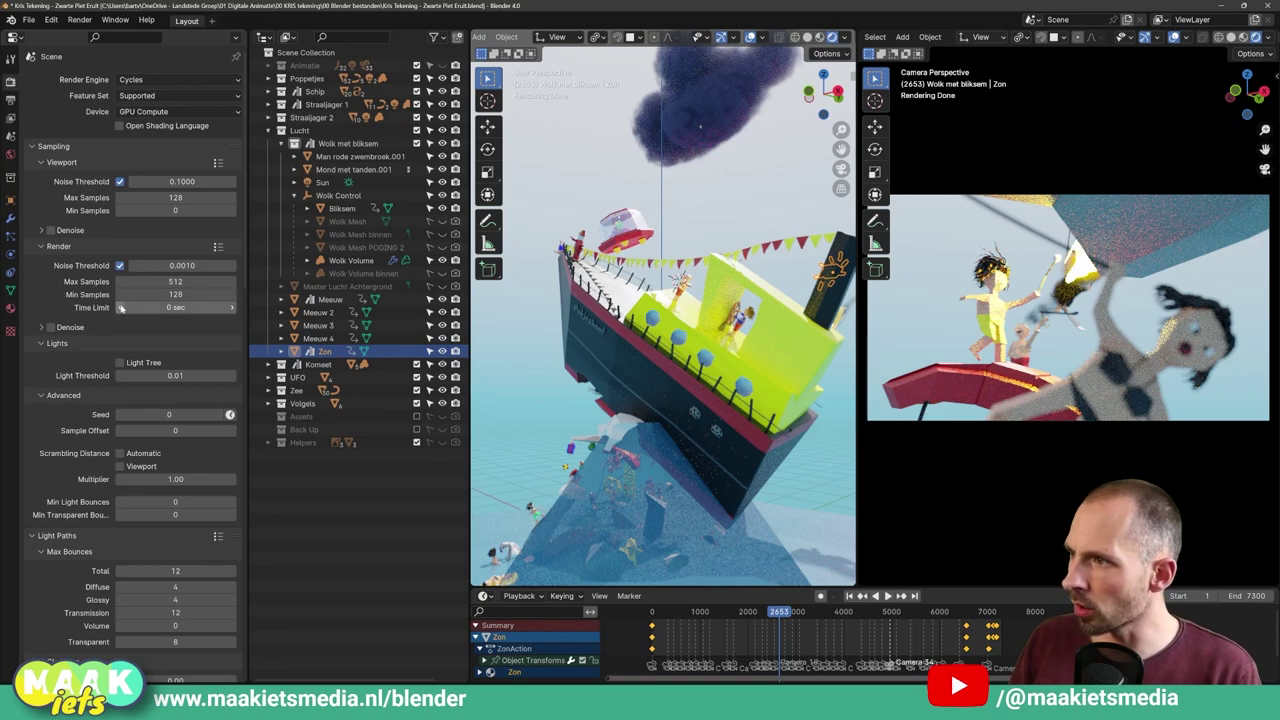
Raise the render noise threshold to 0.01 and lower max samples to 128.
click(150, 265)
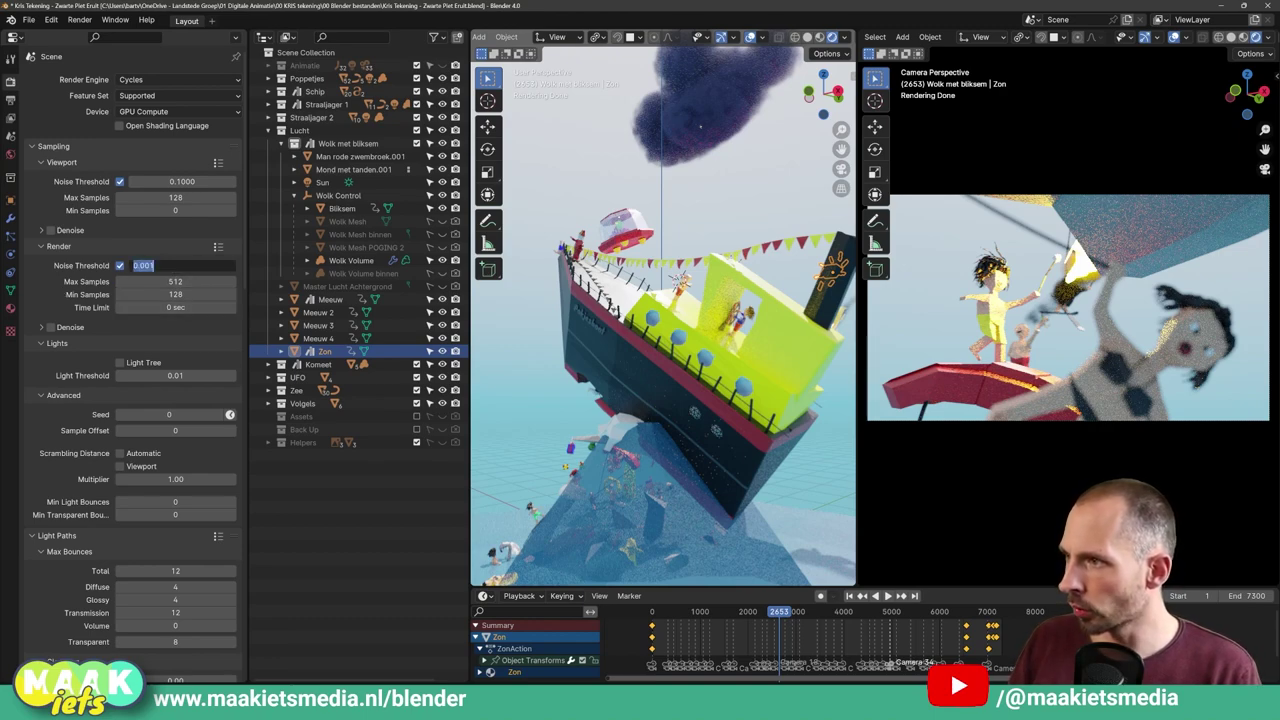
key(BackSpace)
key(BackSpace)
text(1)
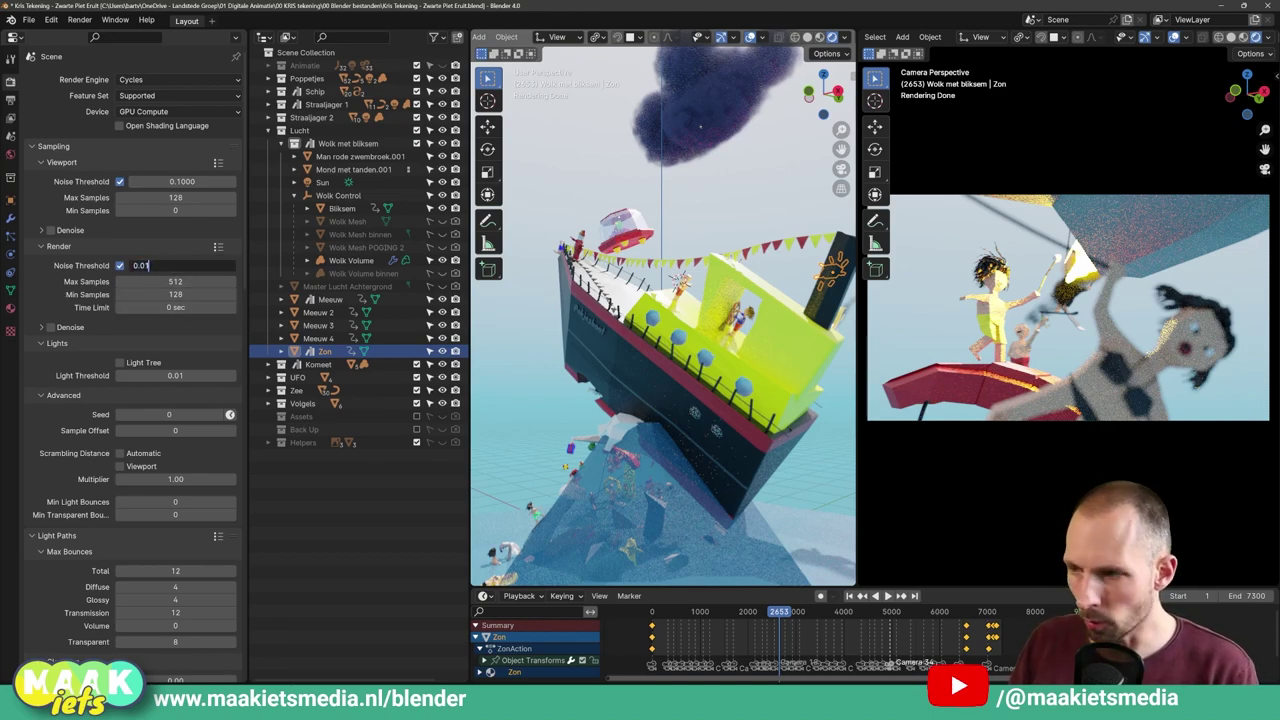
key(Return)
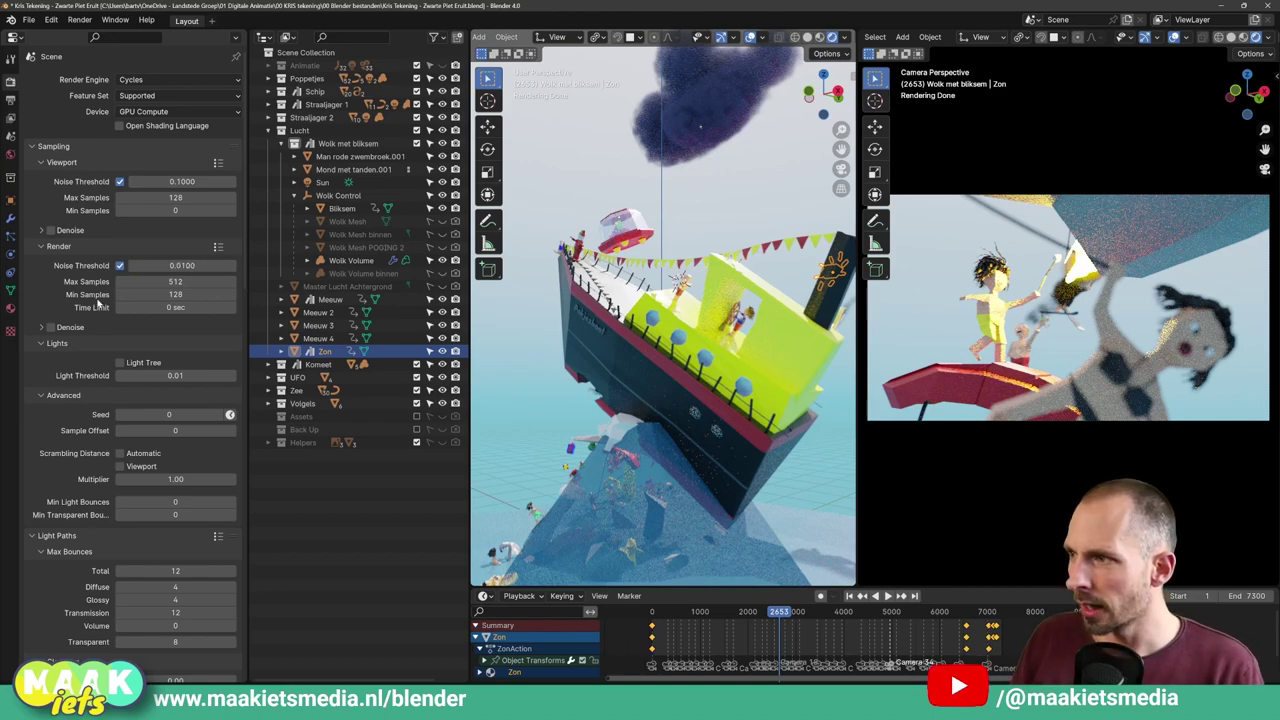
click(137, 281)
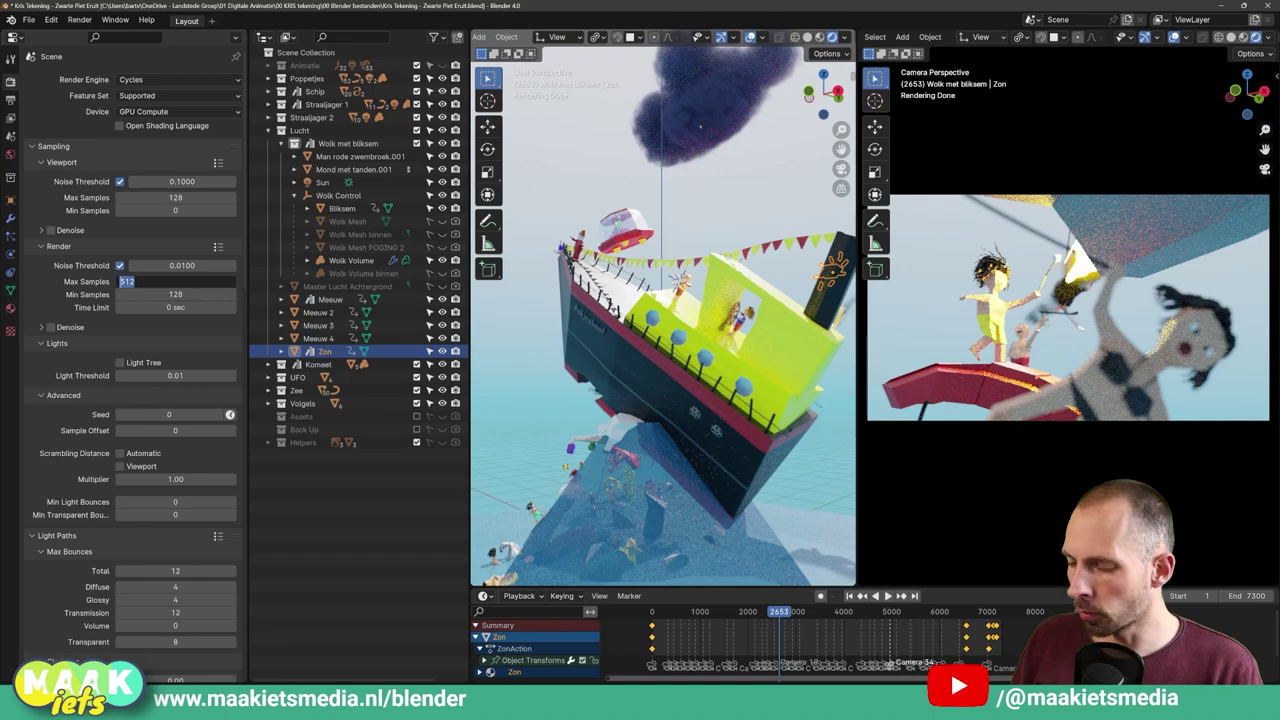
text(128)
key(Return)
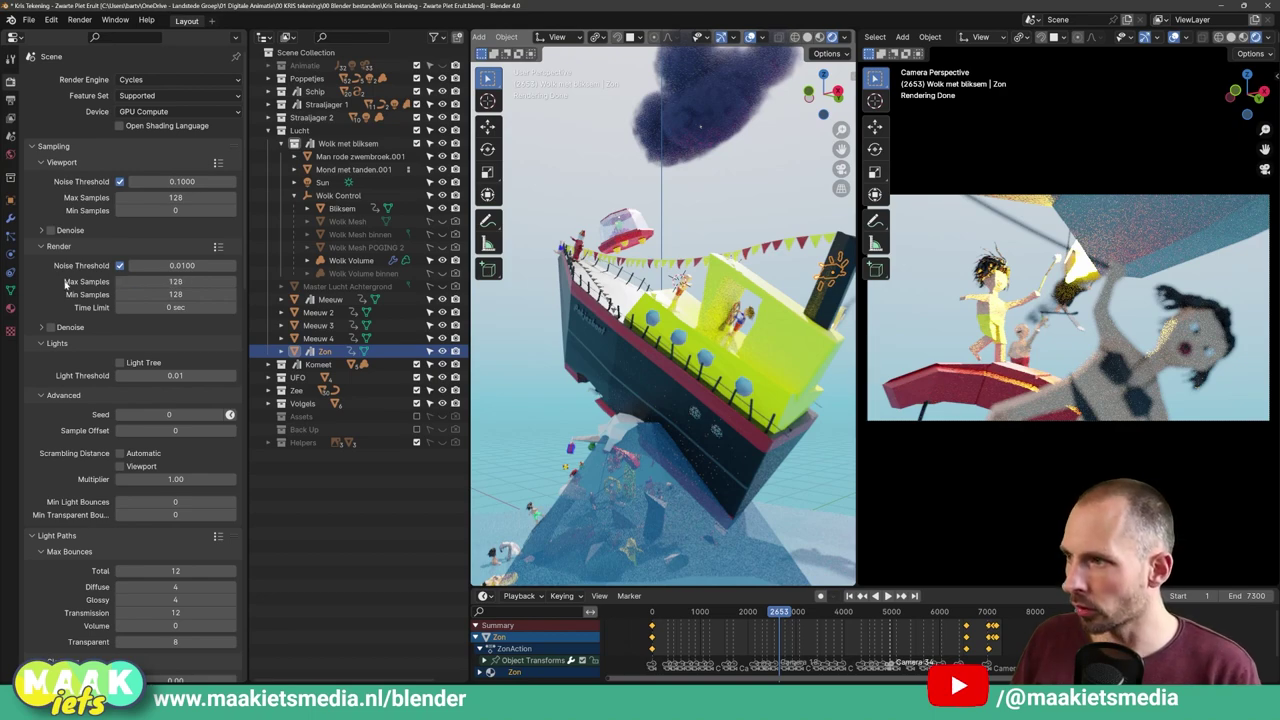
Render a test image of frame 2653 and move the render window down and right.
click(79, 20)
click(100, 34)
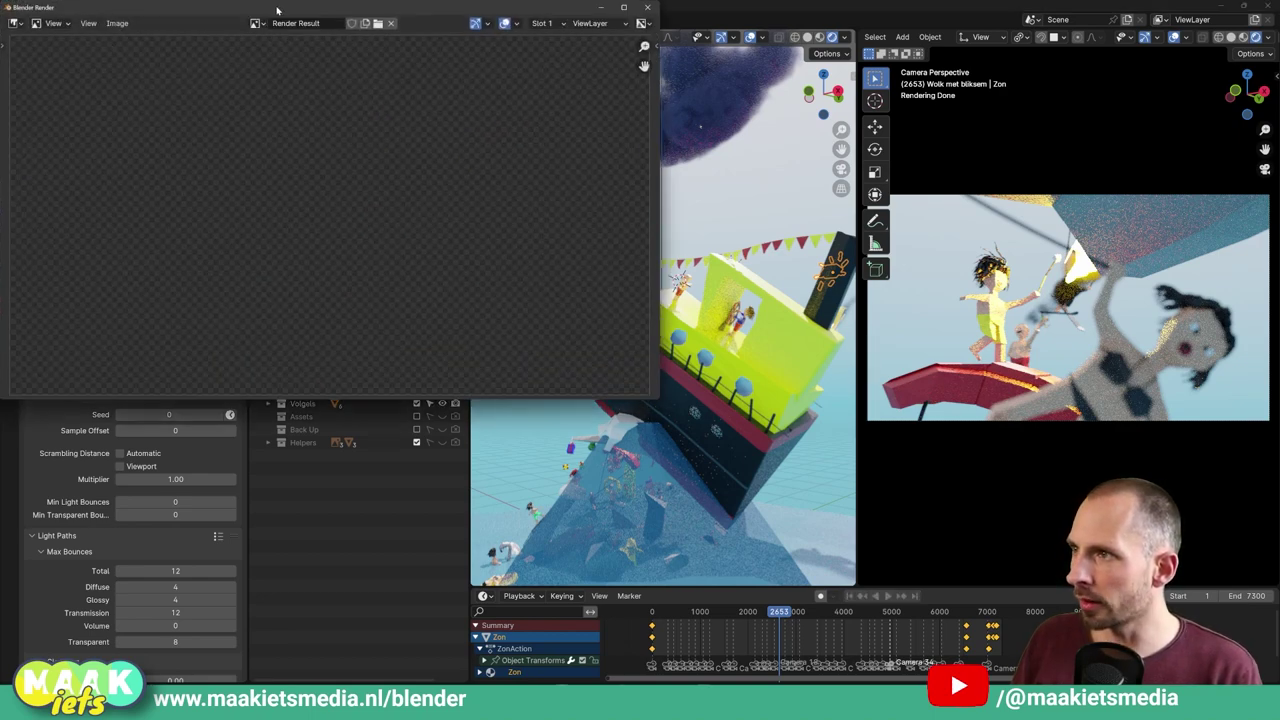
mouse_move(277, 10)
mouse_down()
mouse_move(418, 45)
mouse_move(418, 90)
mouse_up()
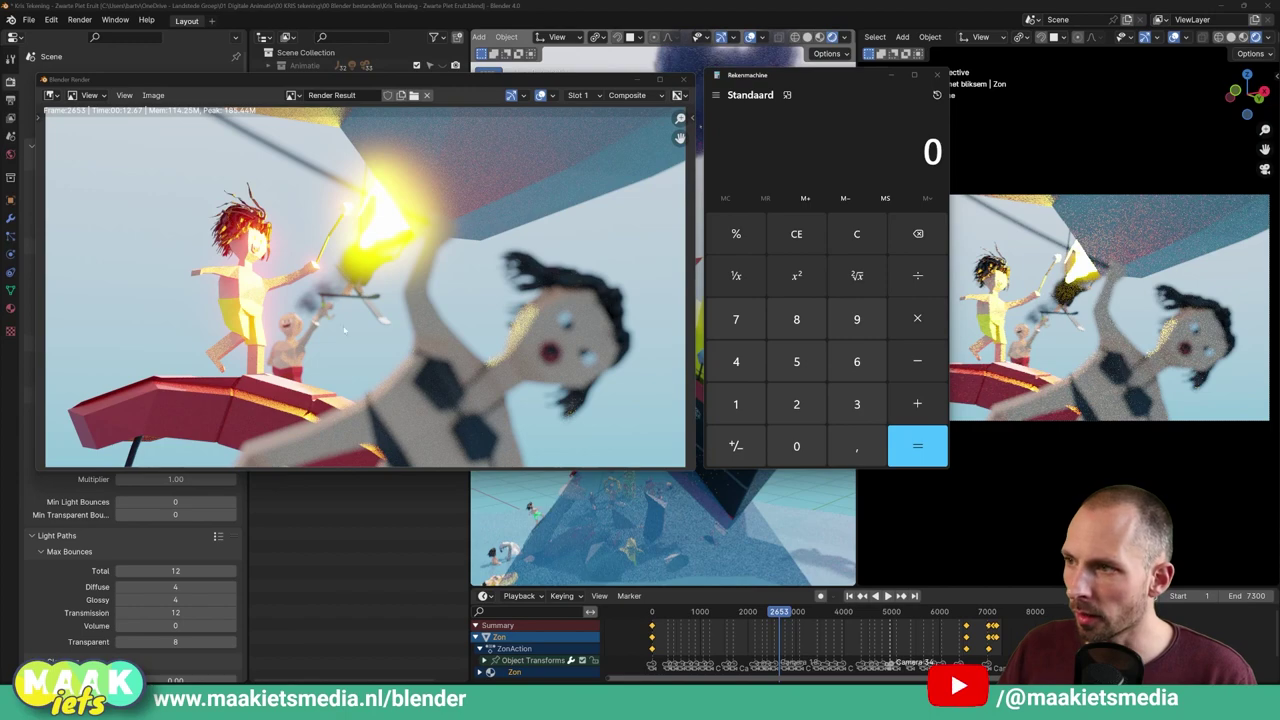
Multiply 13 seconds per frame by 7300 frames in Calculator, giving 94900 seconds.
click(752, 413)
click(868, 405)
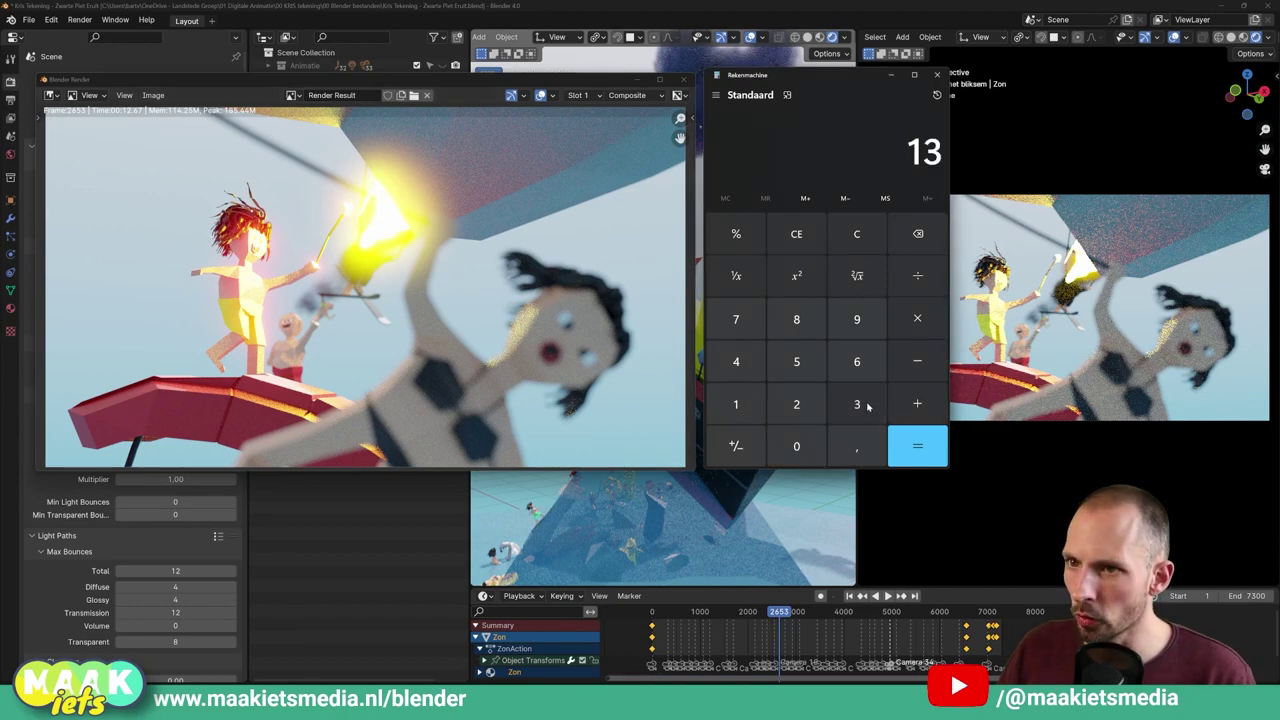
click(917, 321)
click(737, 320)
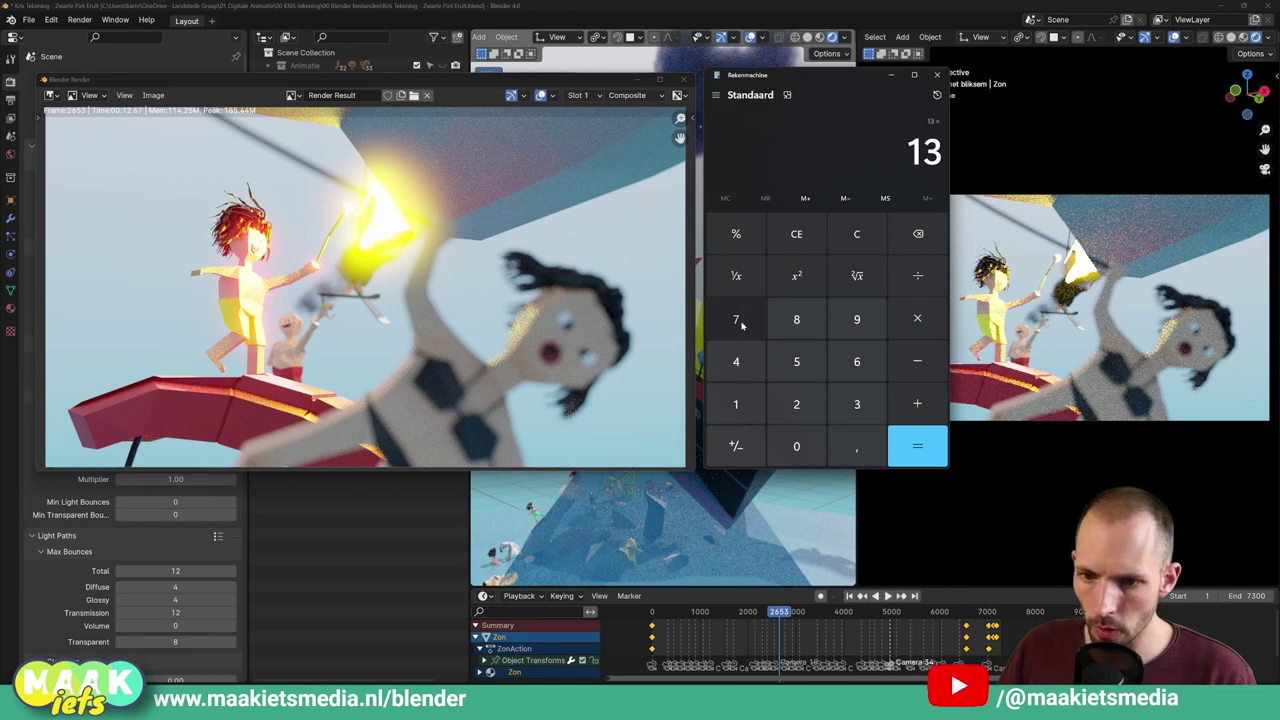
click(863, 410)
click(808, 446)
click(808, 446)
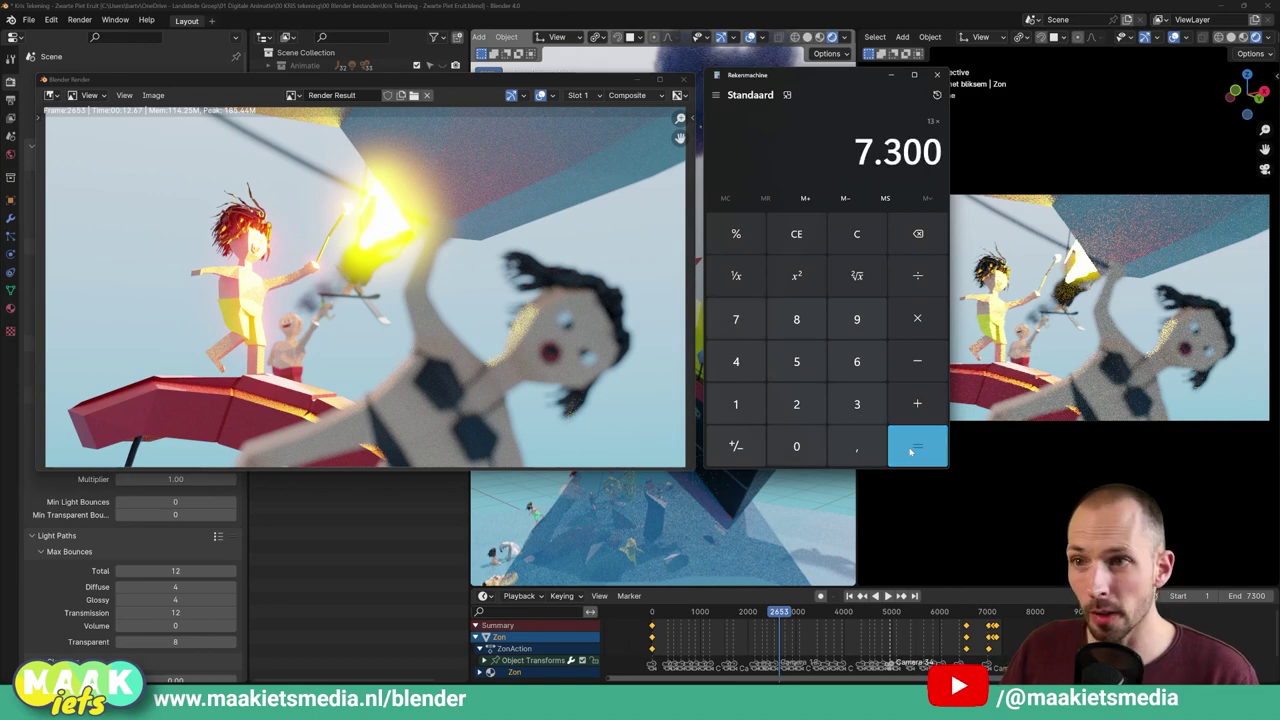
click(910, 451)
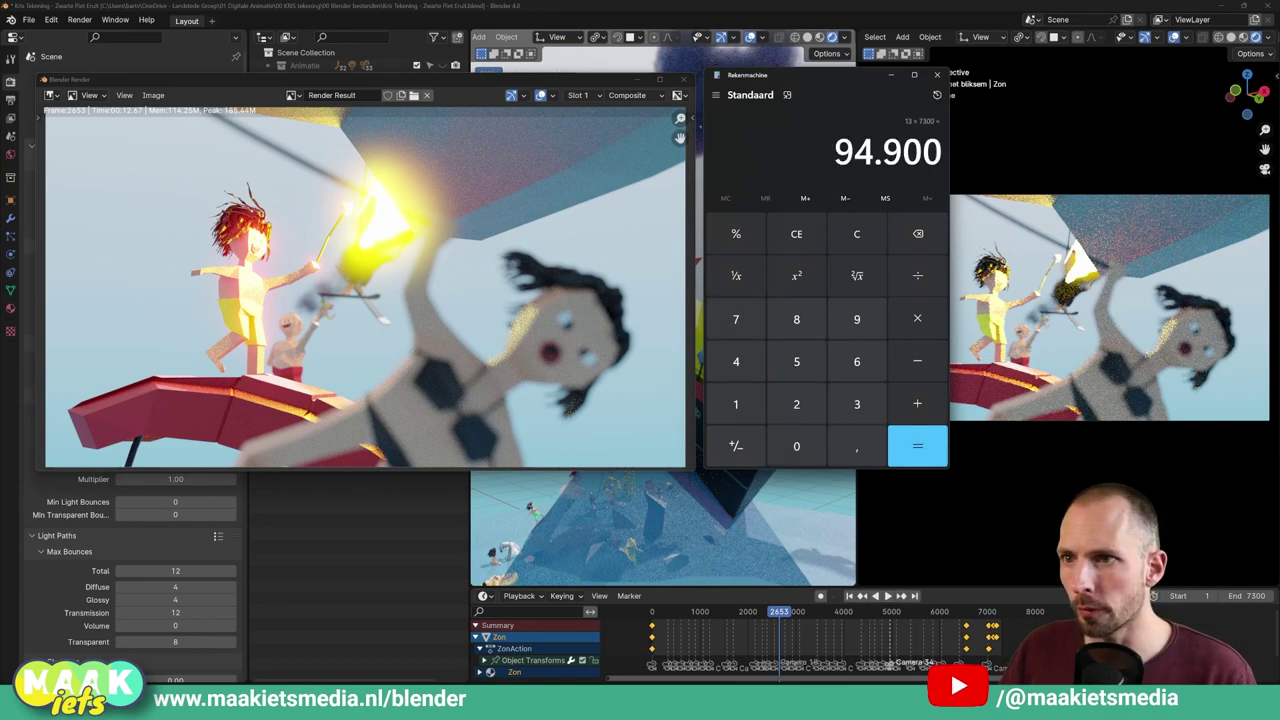
Divide 94900 by 60 twice to get about 26.36 hours of render time.
click(925, 276)
click(857, 361)
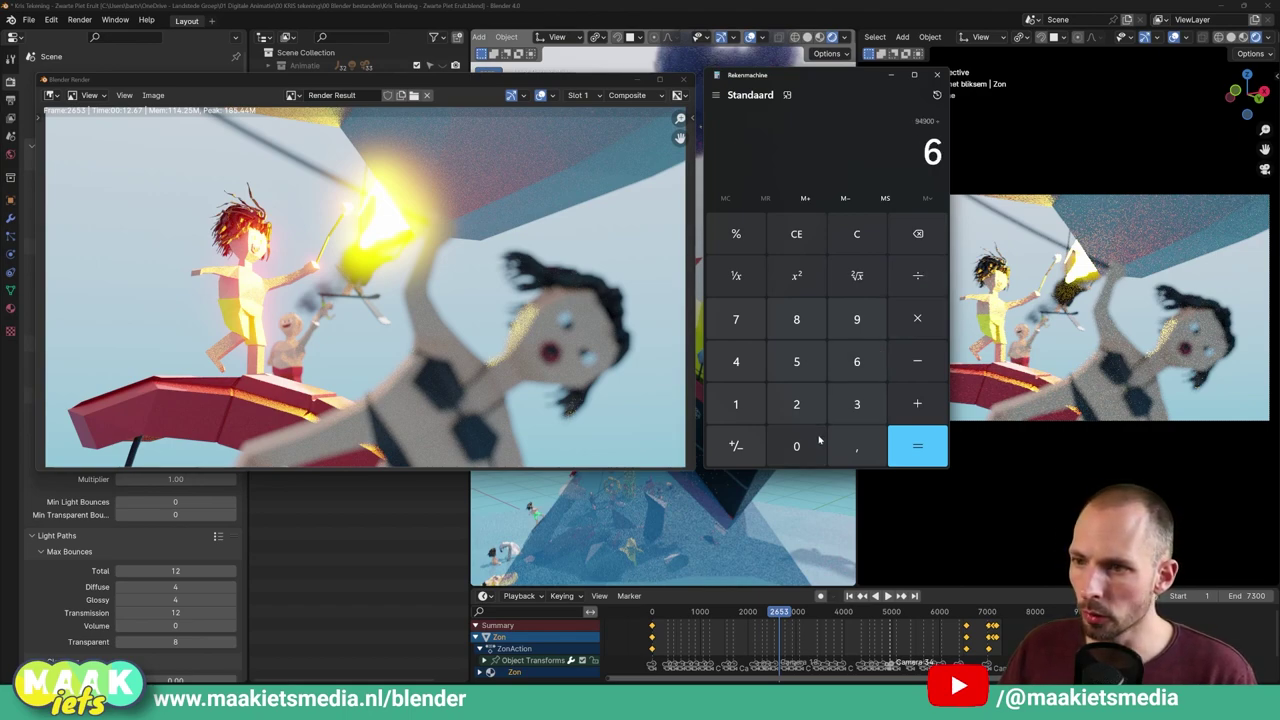
click(797, 446)
click(914, 455)
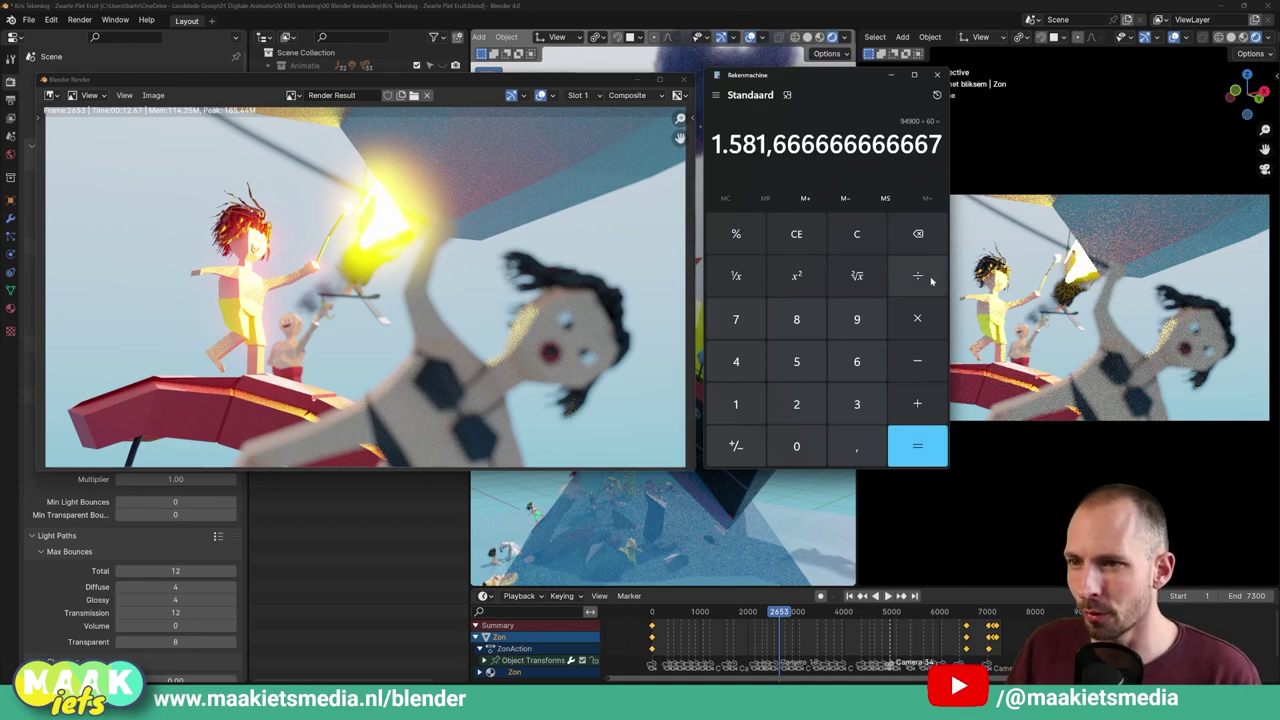
click(917, 276)
click(857, 361)
click(797, 446)
click(917, 446)
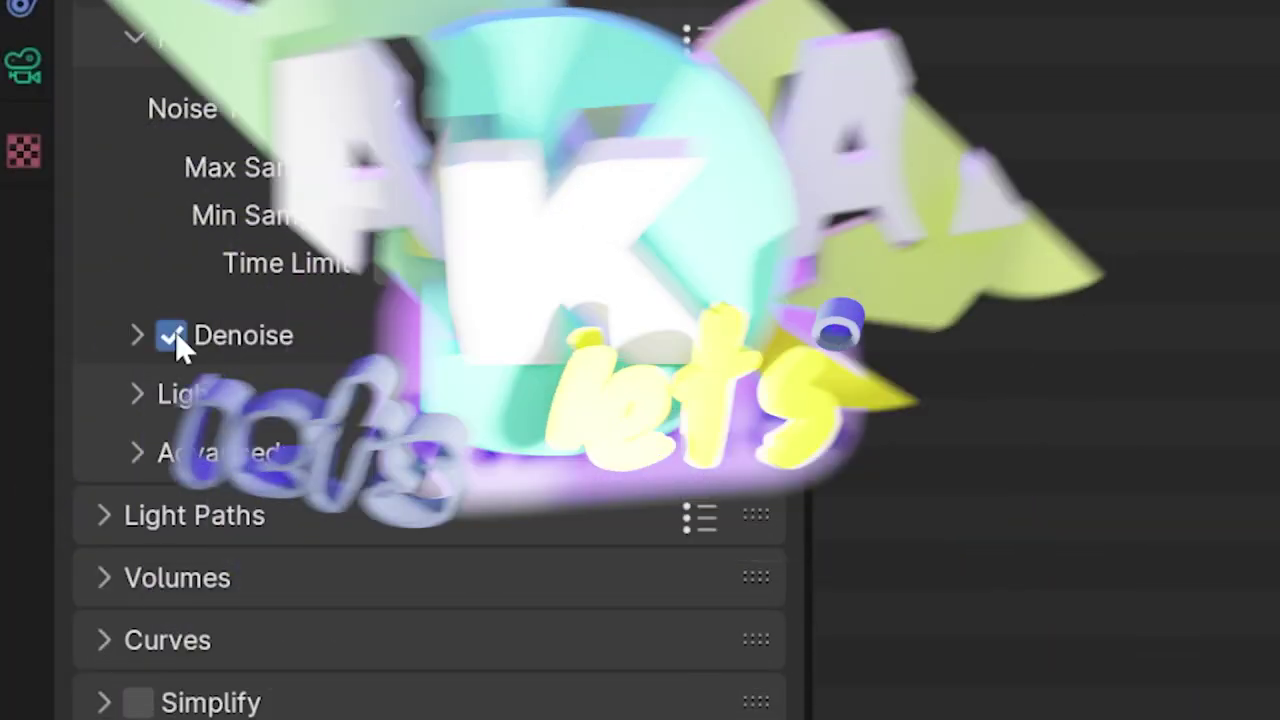
Switch off Denoise under Sampling > Render for the final render.
click(172, 335)
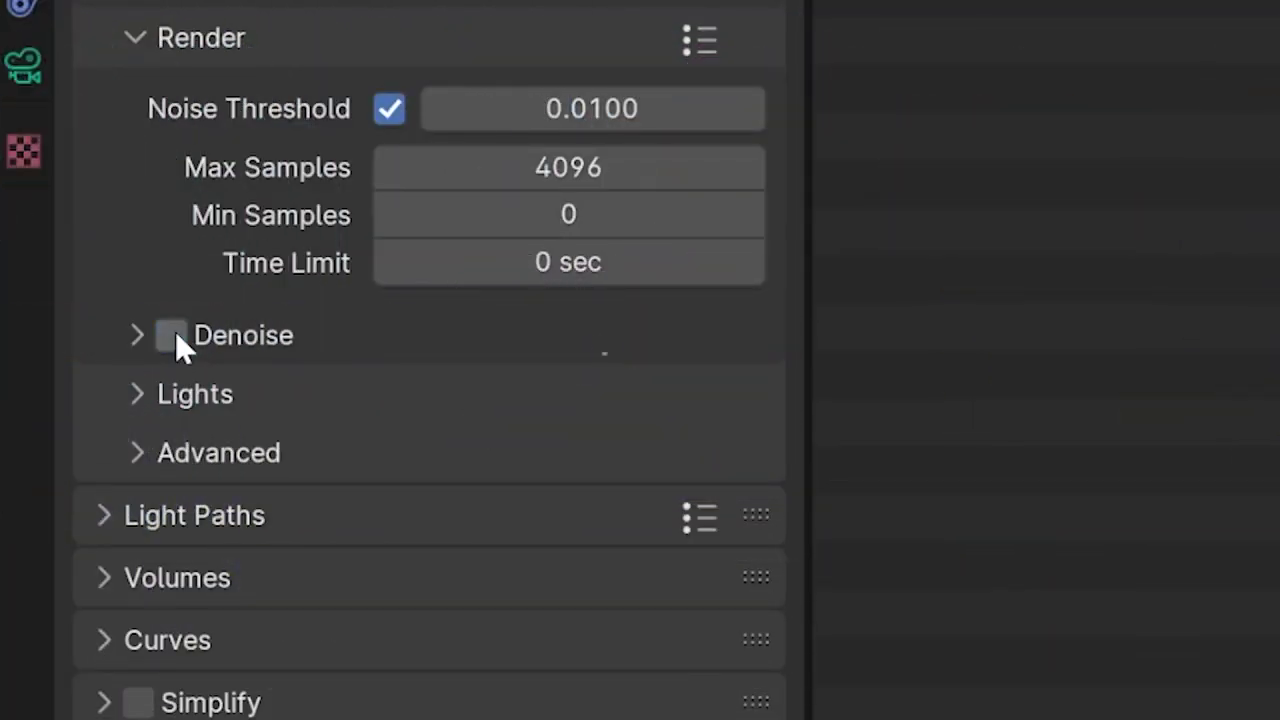
click(173, 335)
click(173, 335)
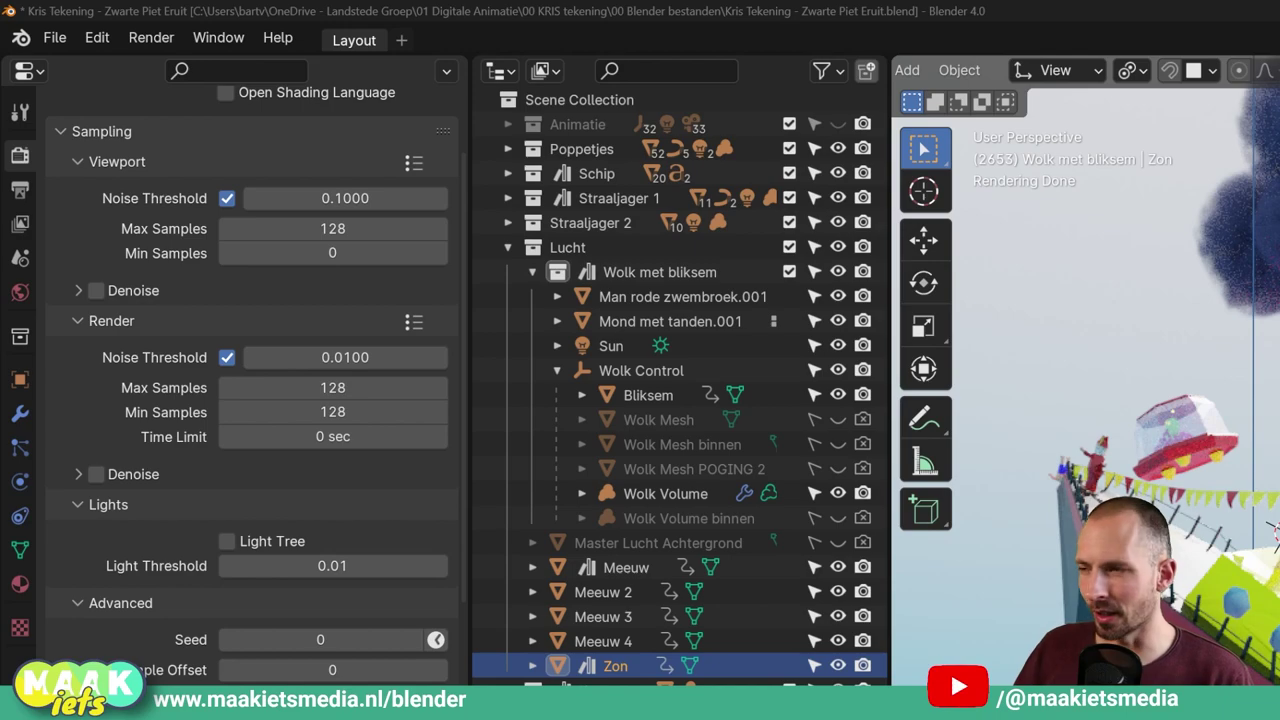
Enable Denoise in the Viewport sampling settings.
scroll(106, 271, up, 2)
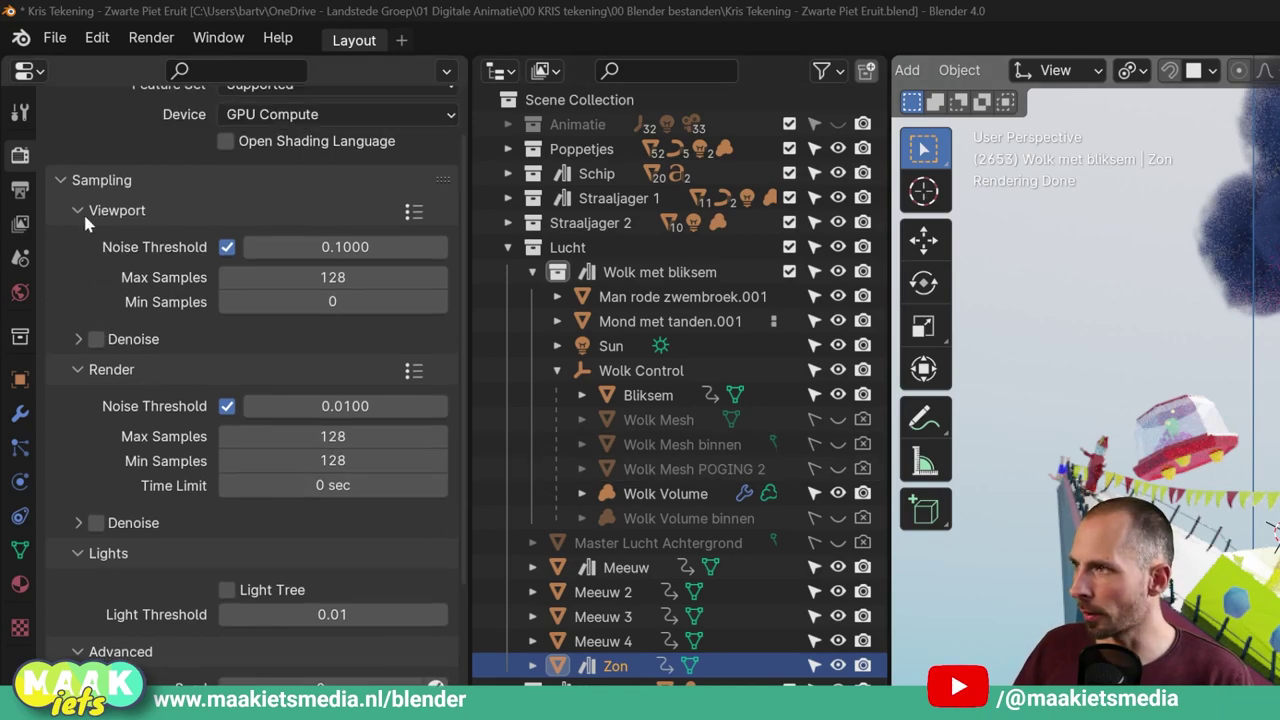
click(80, 208)
click(78, 205)
click(80, 369)
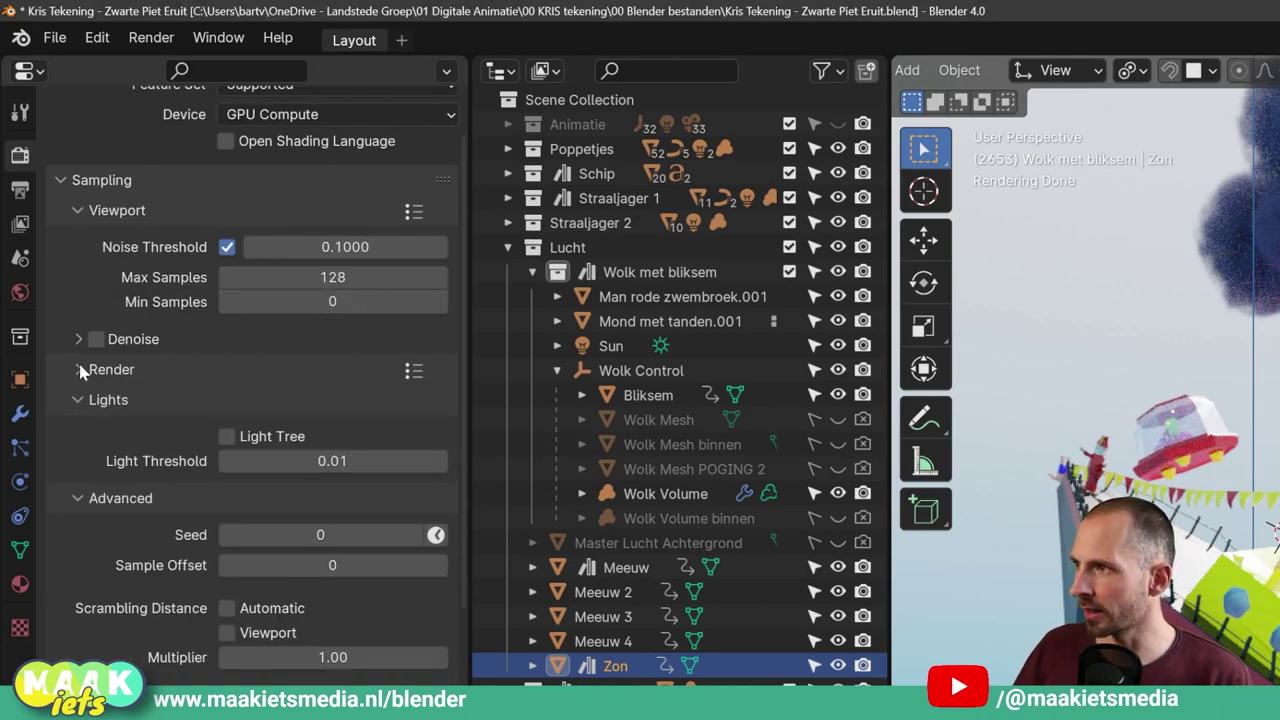
click(80, 369)
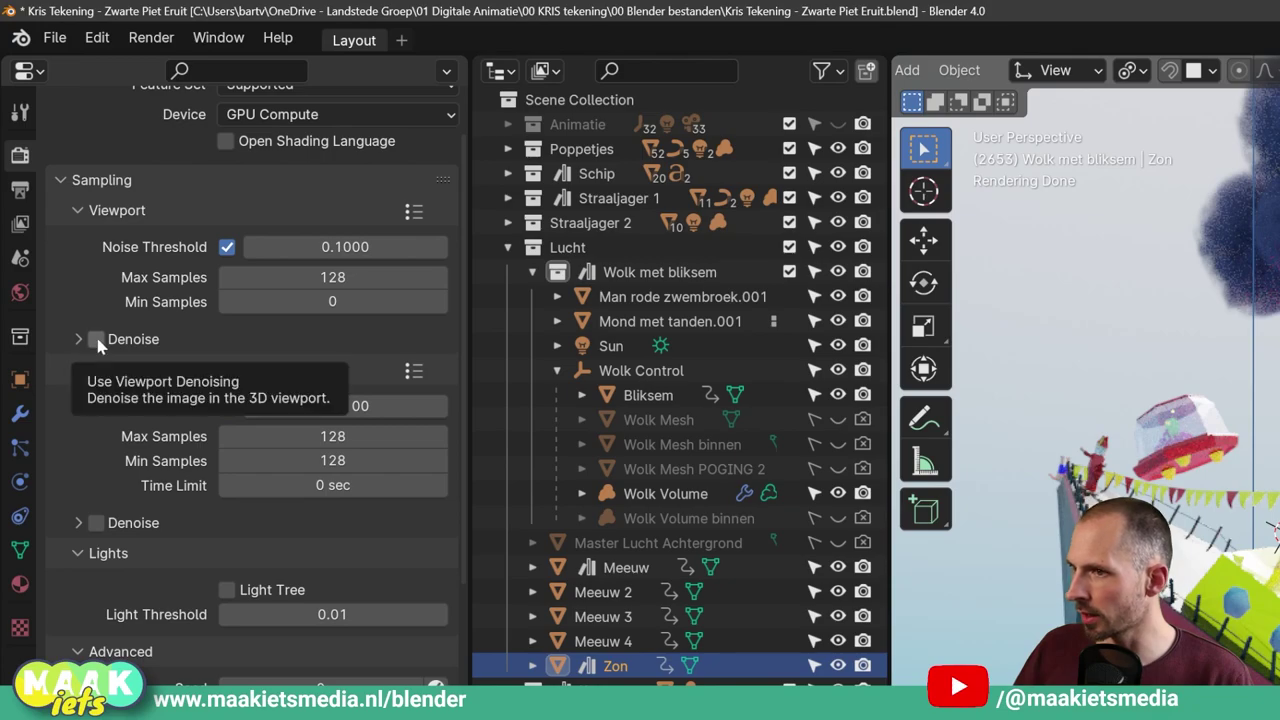
click(96, 339)
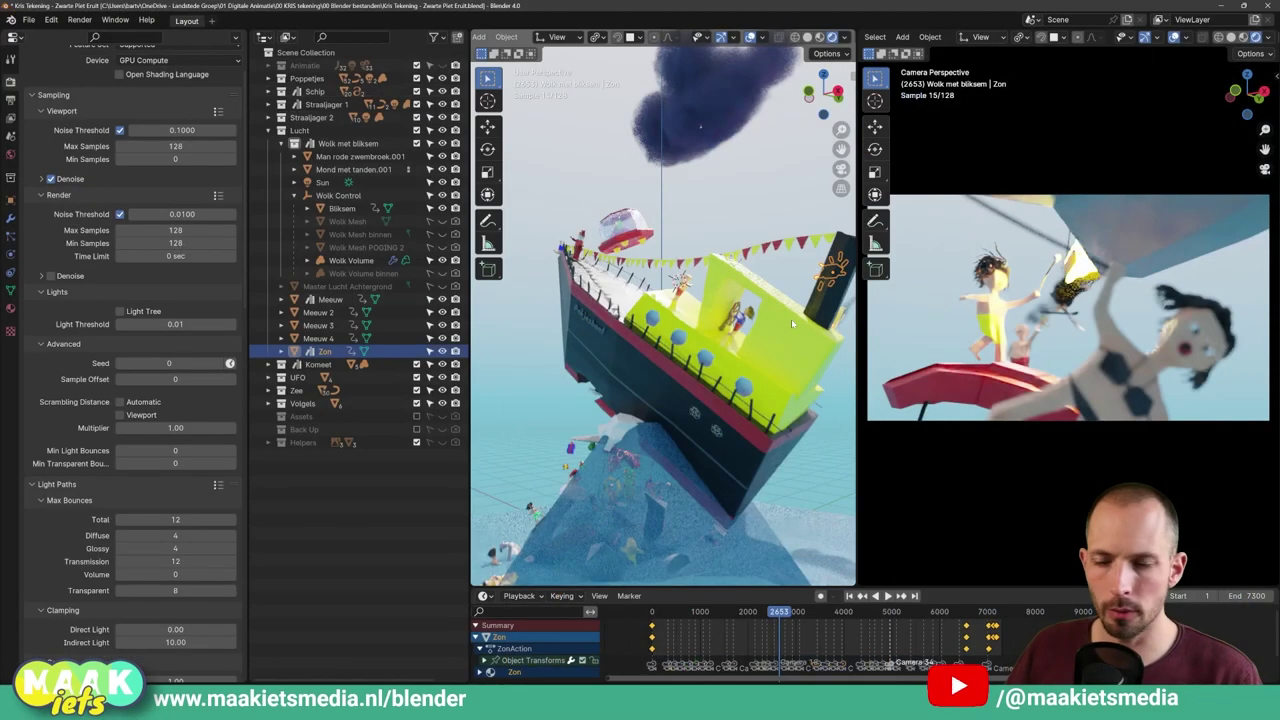
scroll(750, 330, up, 2)
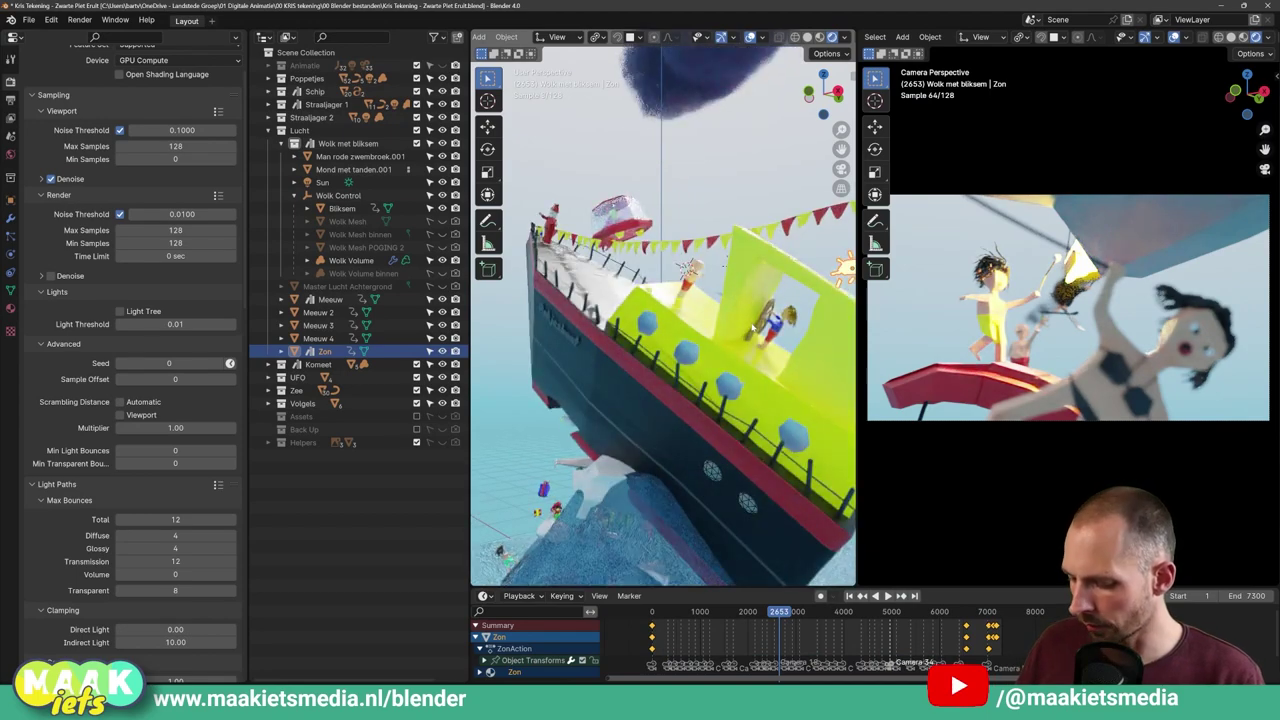
Maximize the 3D view, orbit around the denoised ship, jets and water, then restore the layout.
key(ctrl+space)
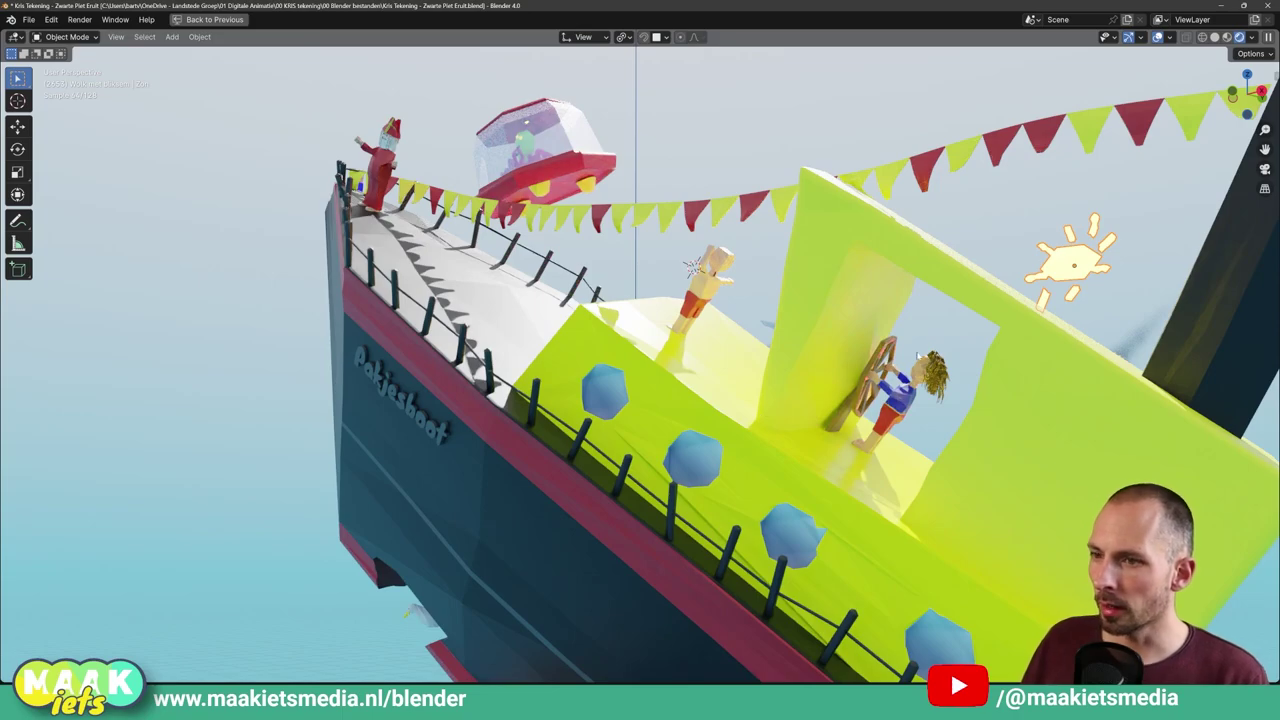
mouse_move(828, 425)
middle_down()
mouse_move(797, 399)
mouse_move(665, 405)
middle_up()
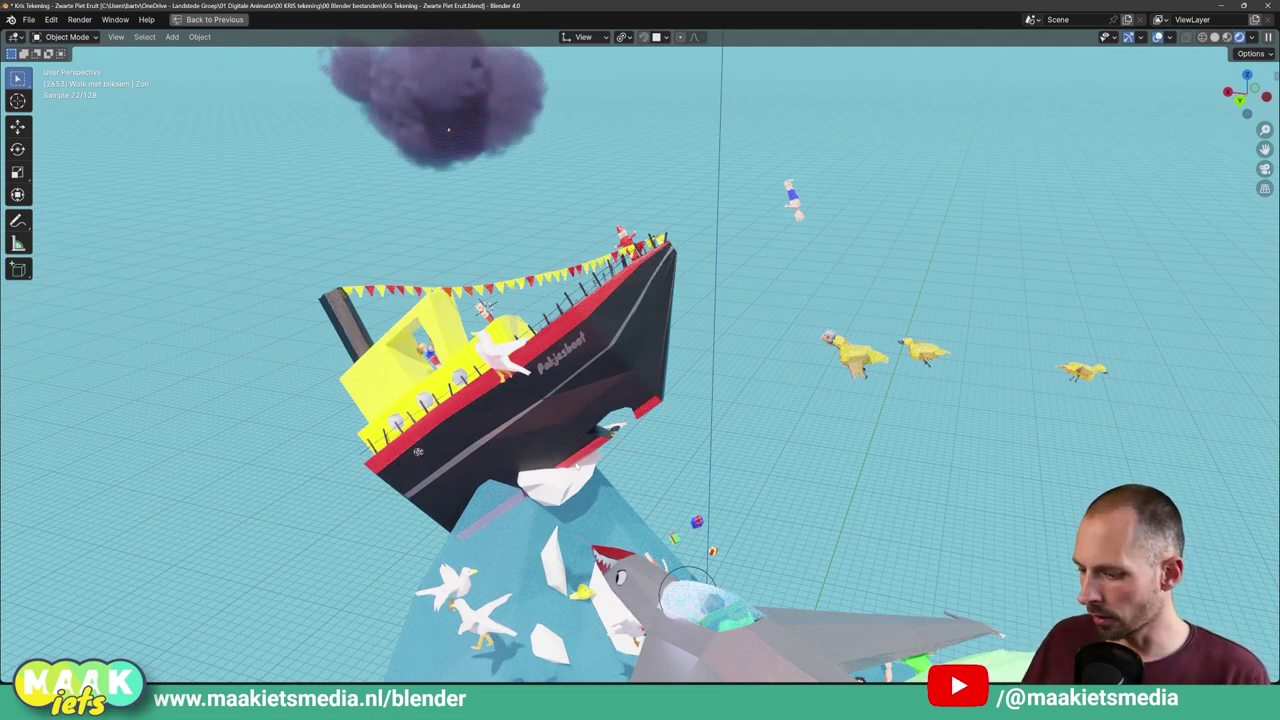
middle_drag(576, 466, 685, 342)
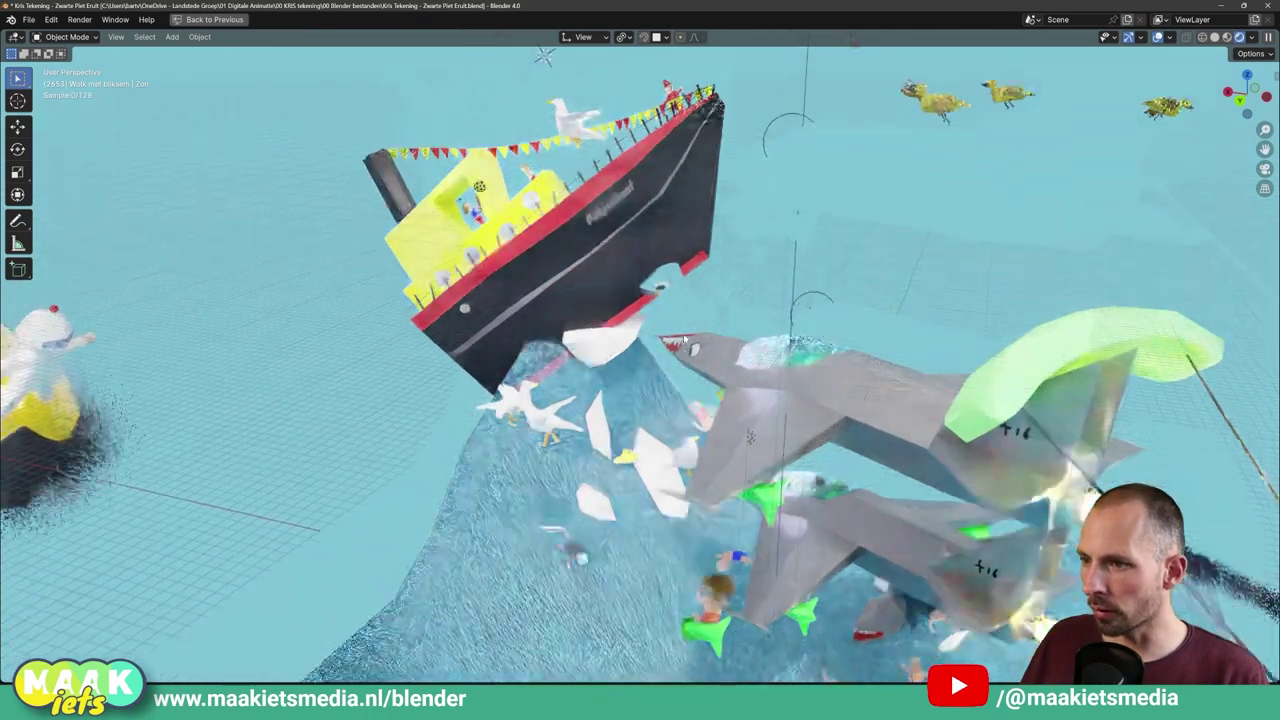
middle_drag(750, 437, 632, 505)
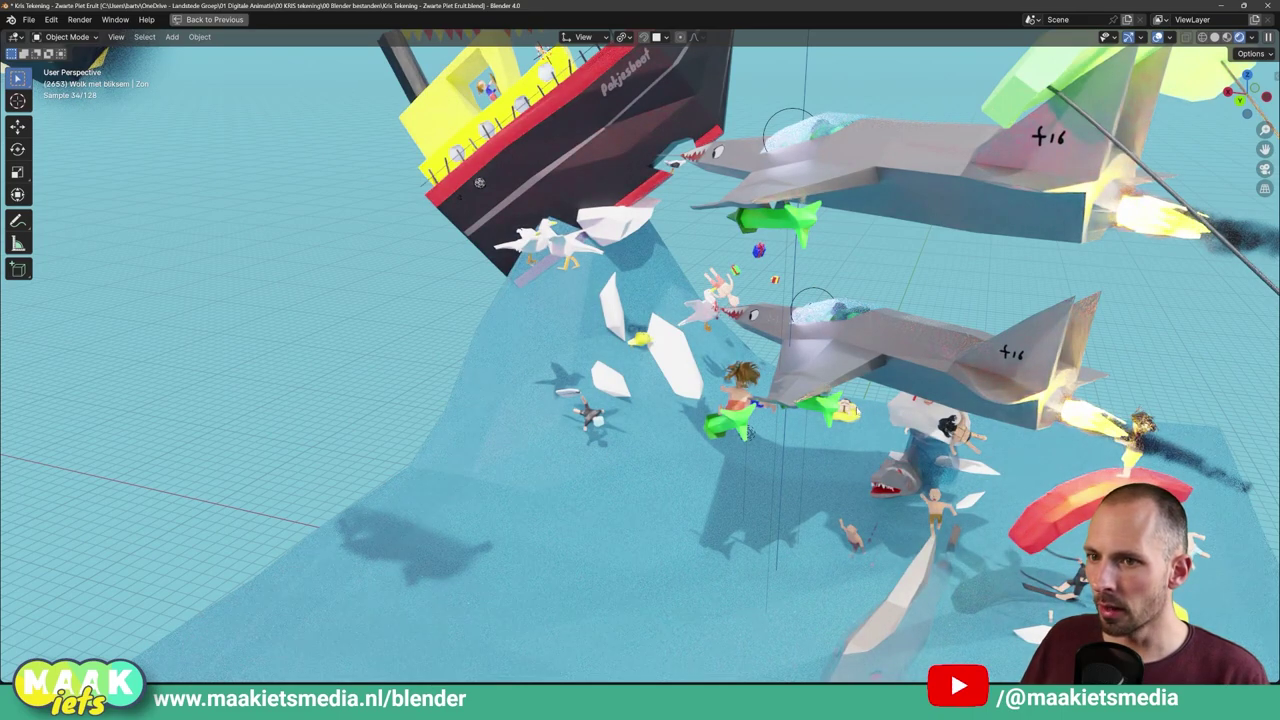
middle_drag(943, 352, 910, 457)
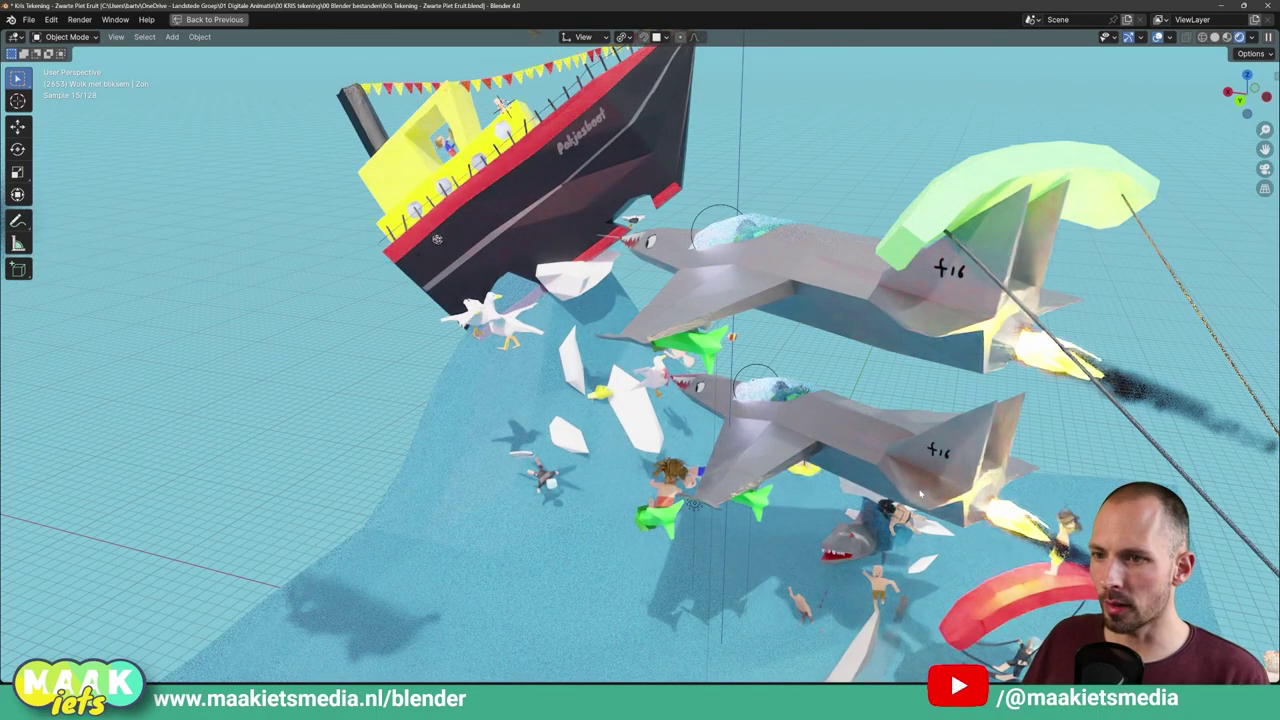
mouse_move(969, 496)
middle_down()
mouse_move(880, 558)
mouse_move(829, 478)
mouse_move(891, 614)
middle_up()
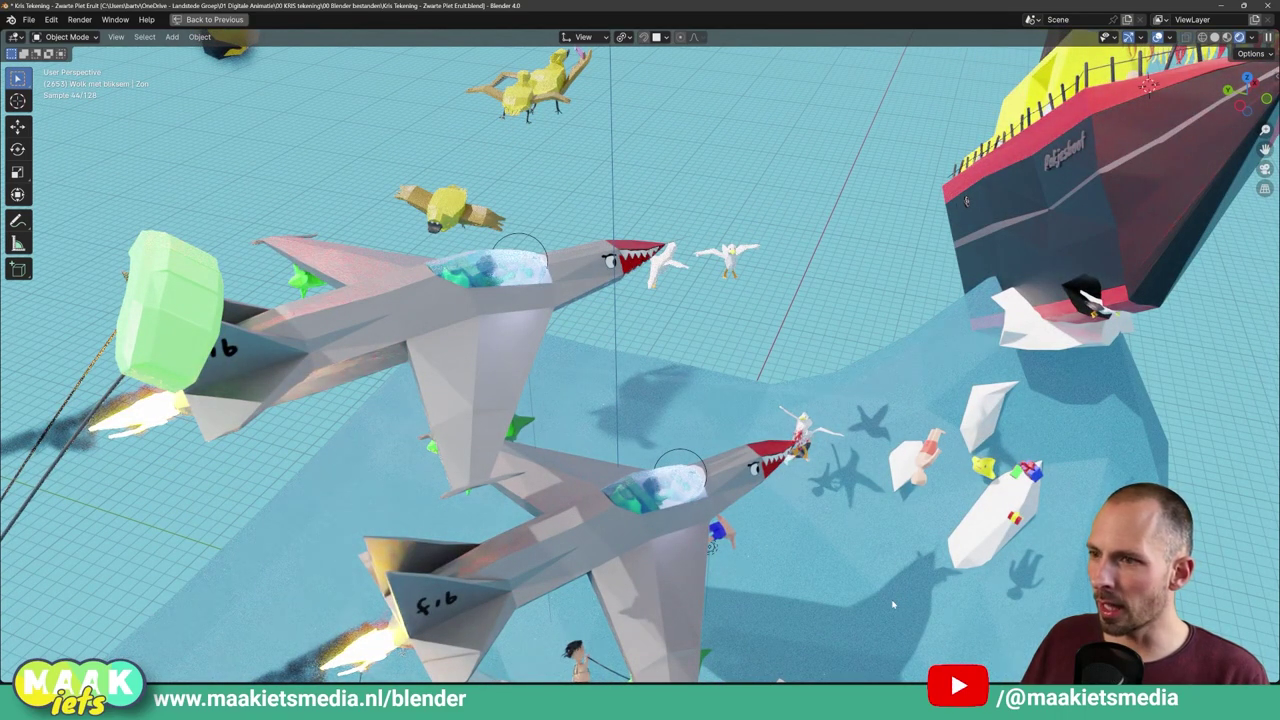
mouse_move(856, 547)
middle_down()
mouse_move(583, 516)
mouse_move(693, 481)
mouse_move(613, 498)
mouse_move(714, 516)
middle_up()
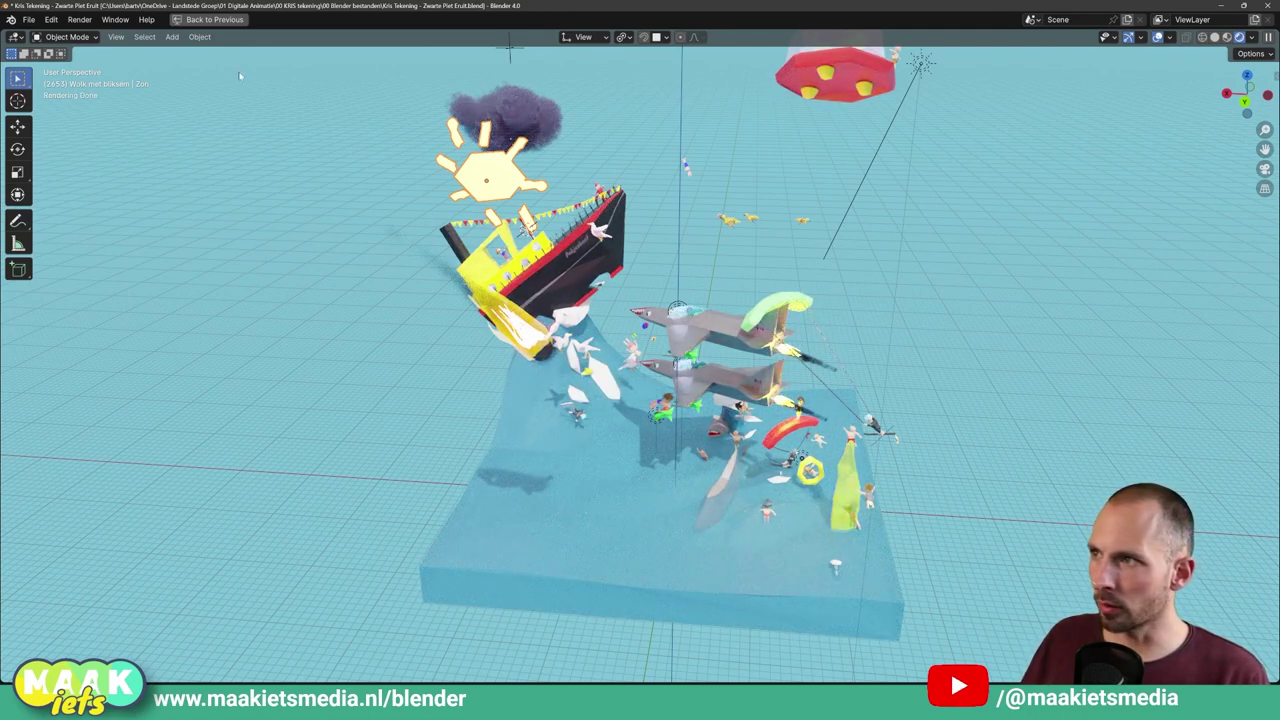
click(214, 20)
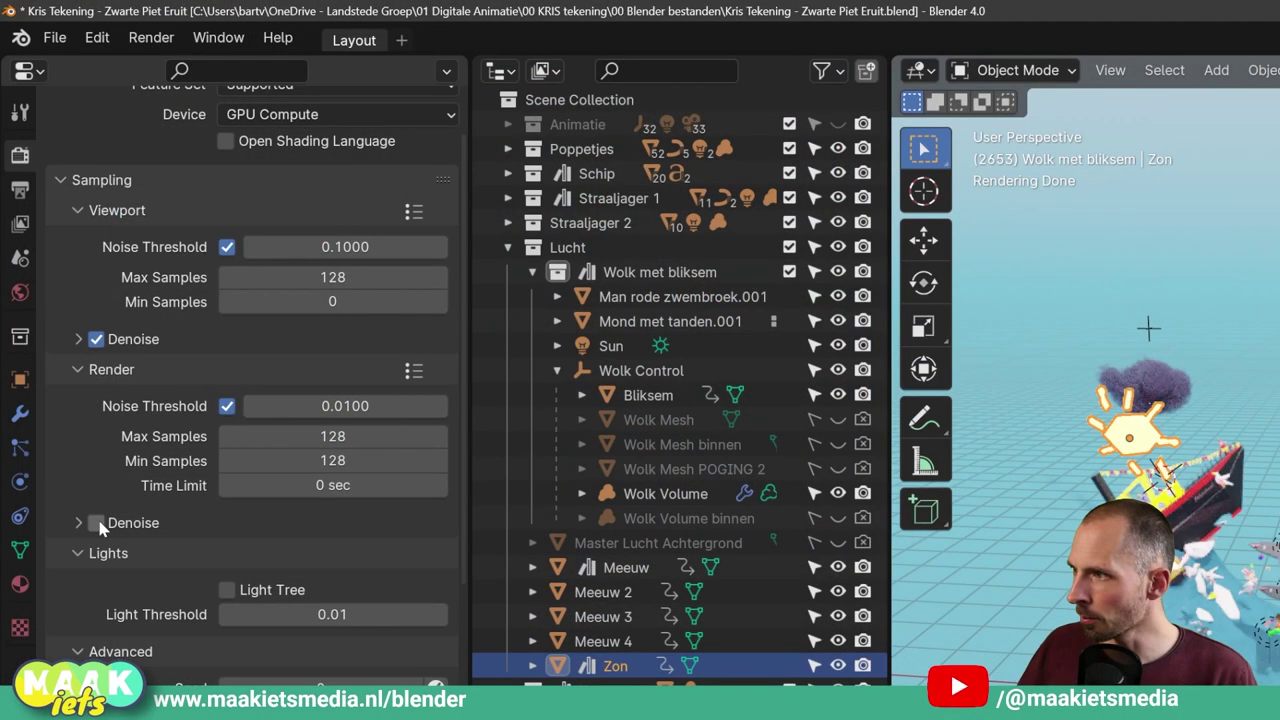
Change the final-render Denoiser from OpenImageDenoise to OptiX, keeping Albedo and Normal passes.
click(79, 339)
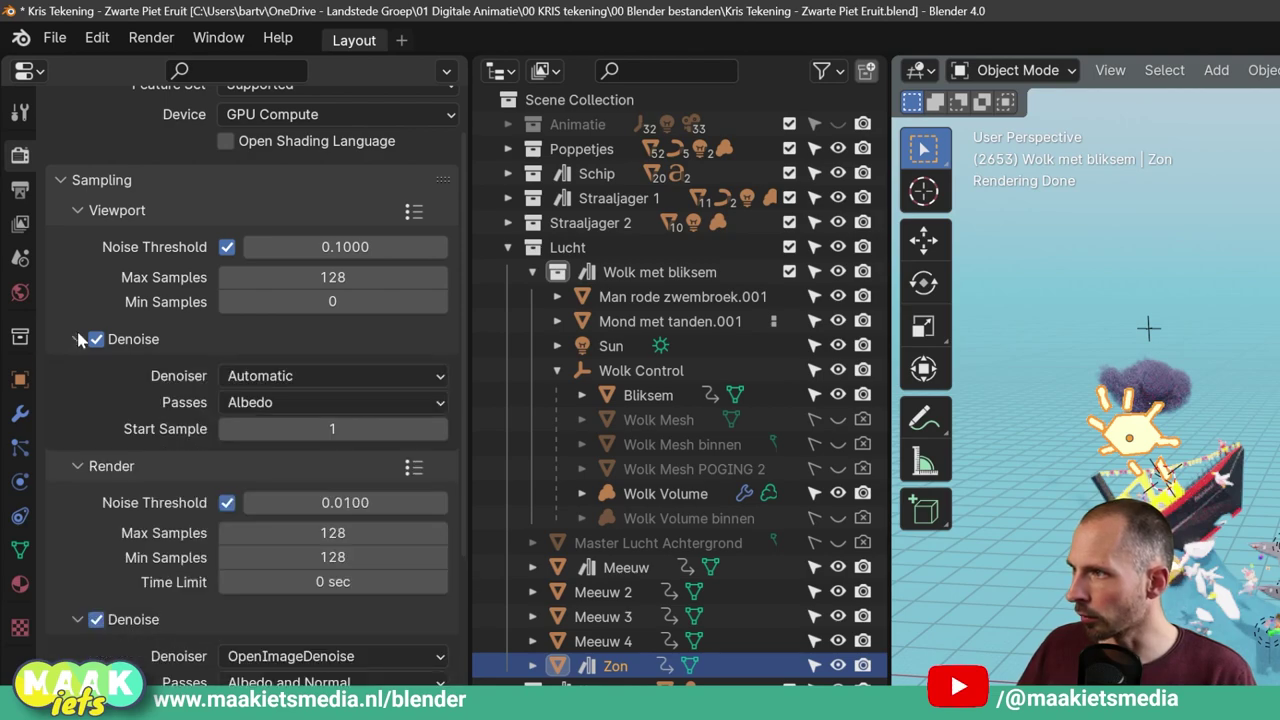
click(79, 339)
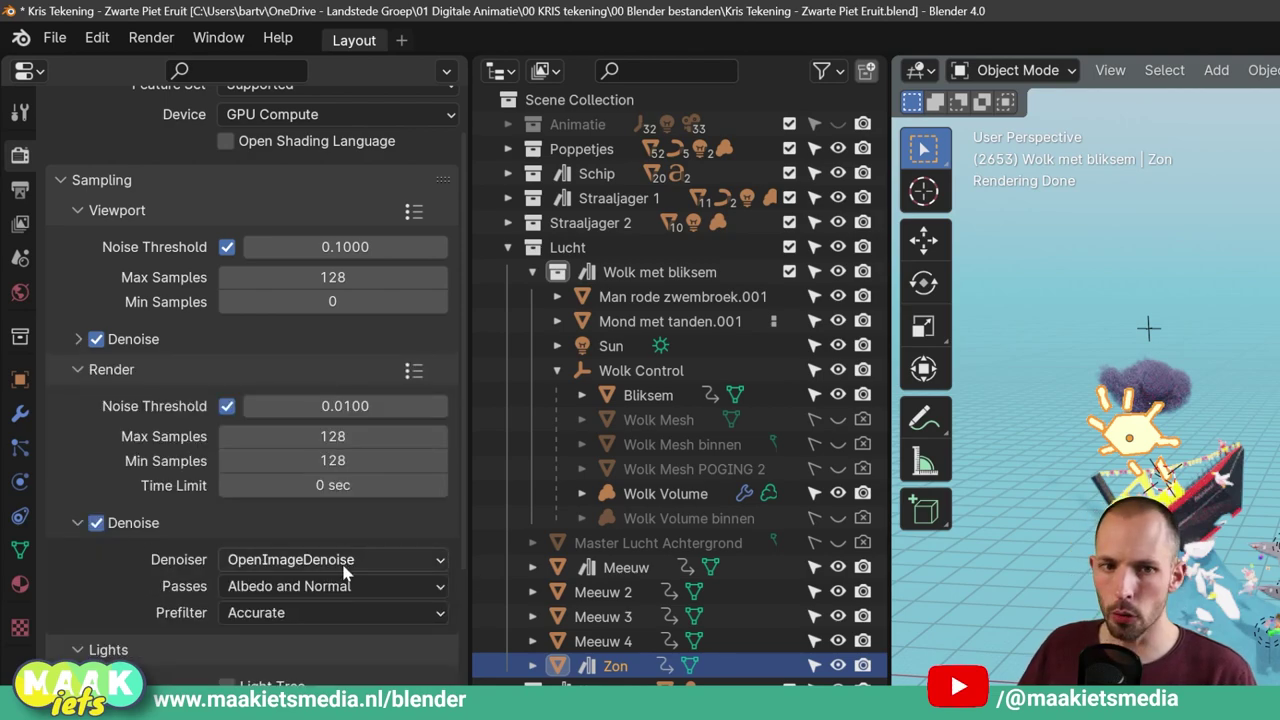
scroll(345, 570, down, 4)
scroll(300, 470, down, 2)
scroll(253, 385, down, 1)
scroll(135, 330, down, 1)
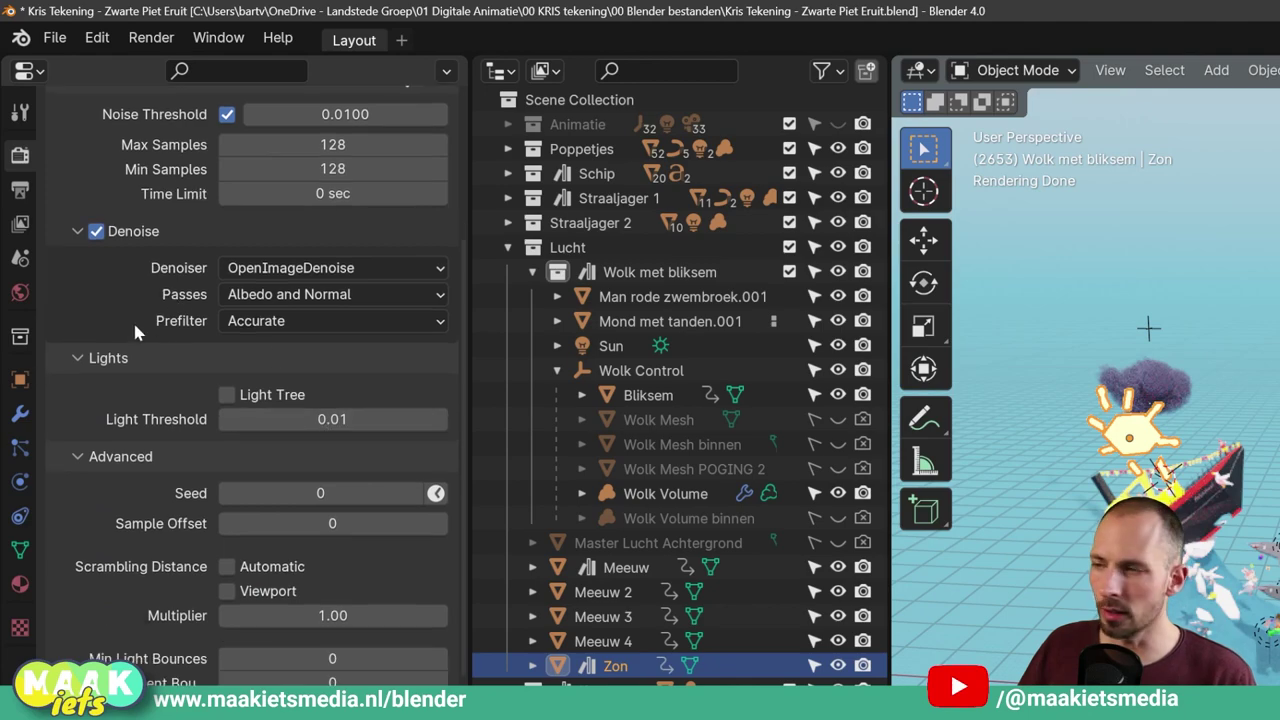
click(300, 268)
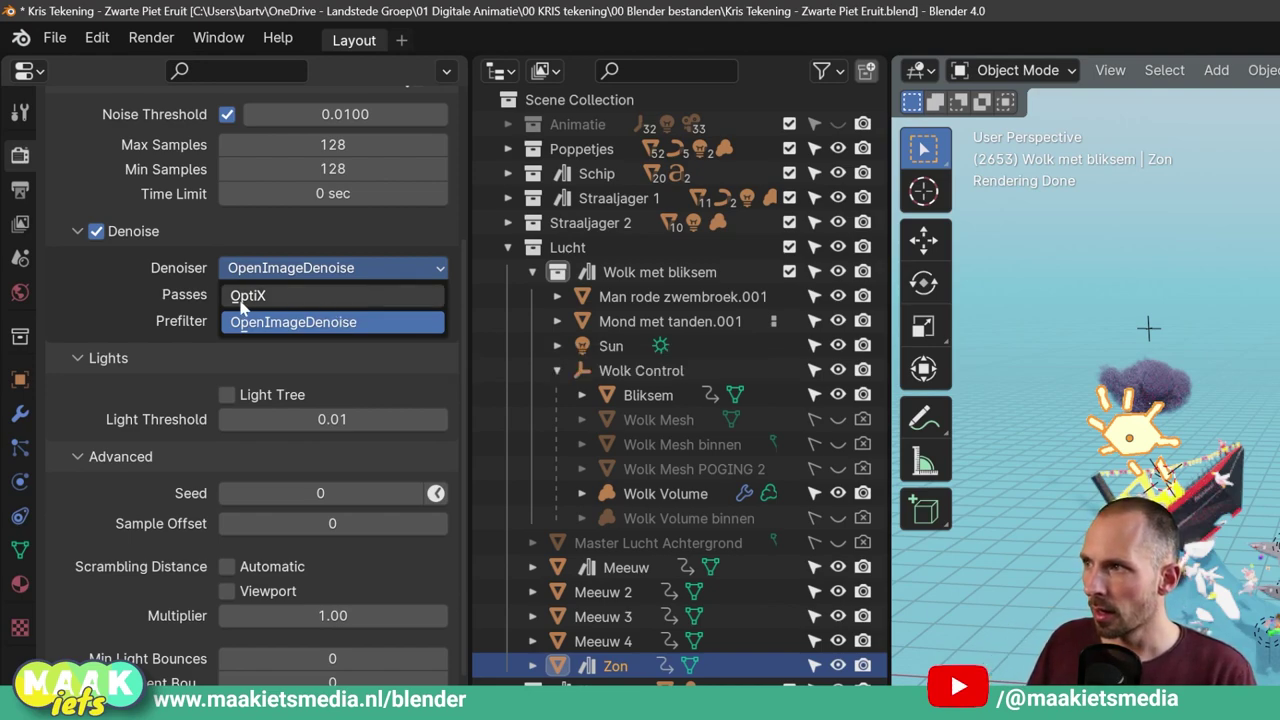
mouse_move(248, 295)
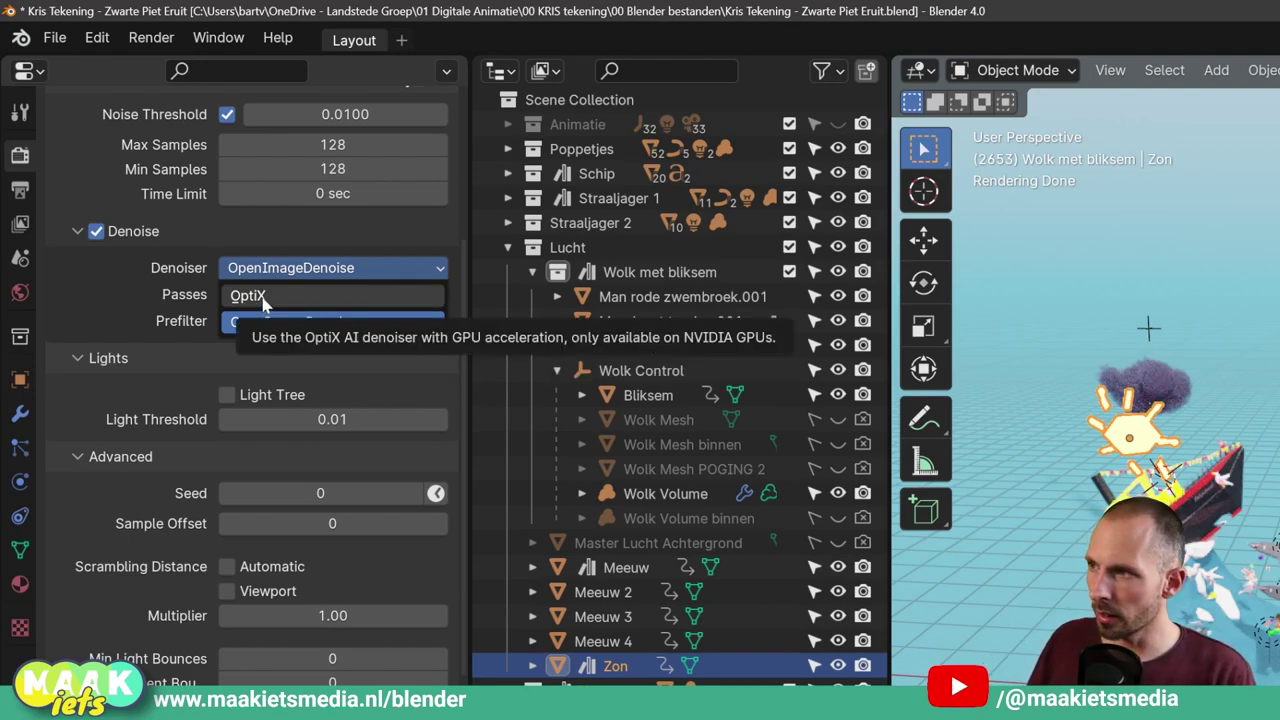
click(265, 298)
click(364, 298)
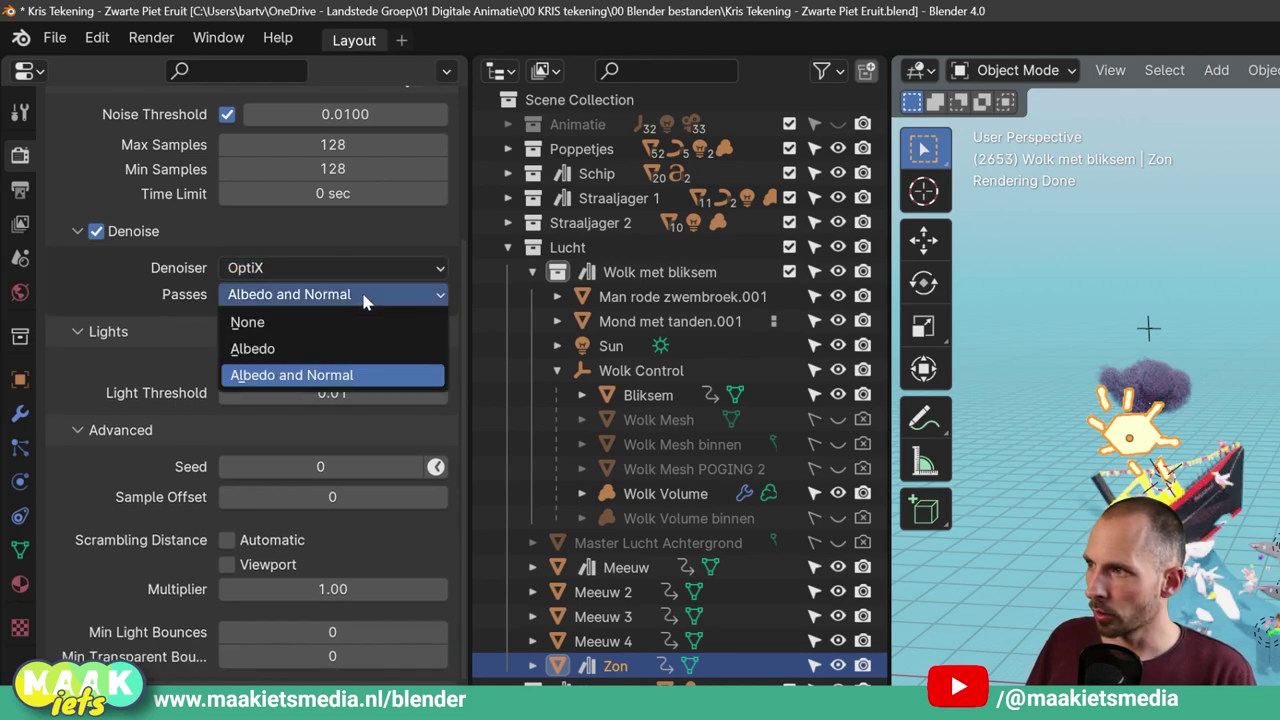
click(311, 377)
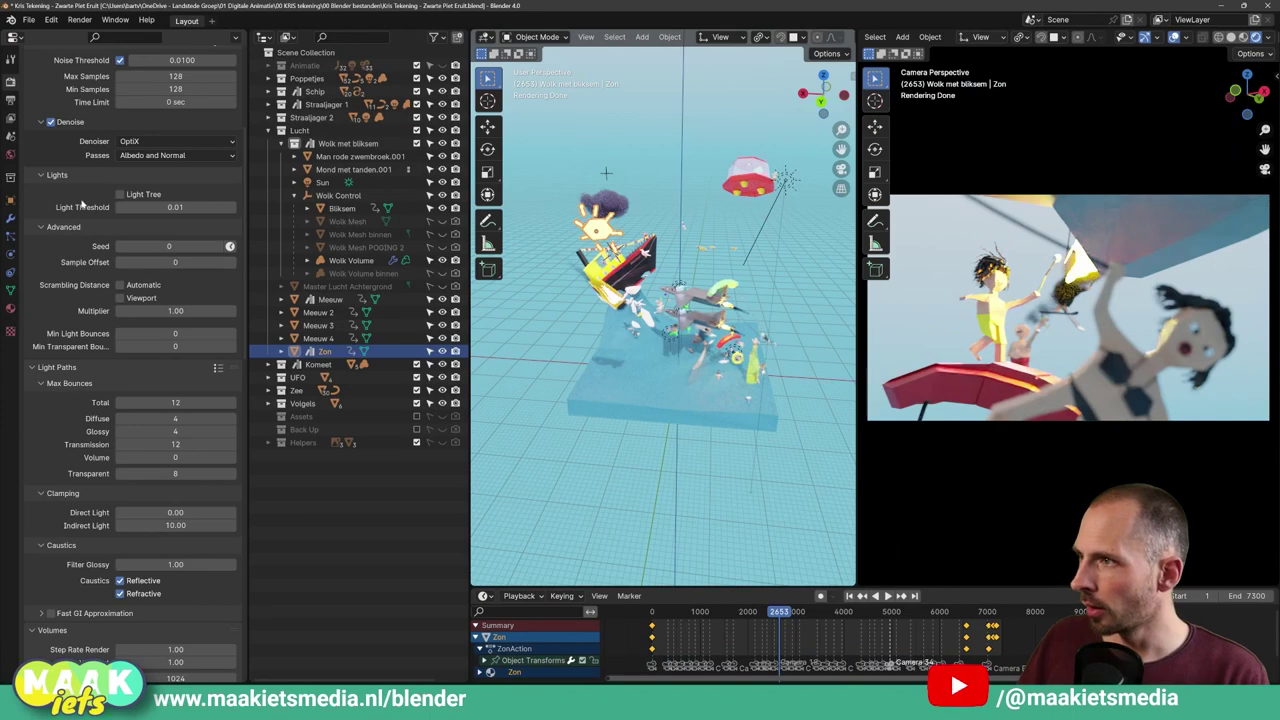
Render frame 2653 as a still image with the OptiX denoiser.
scroll(82, 199, up, 4)
scroll(185, 179, up, 1)
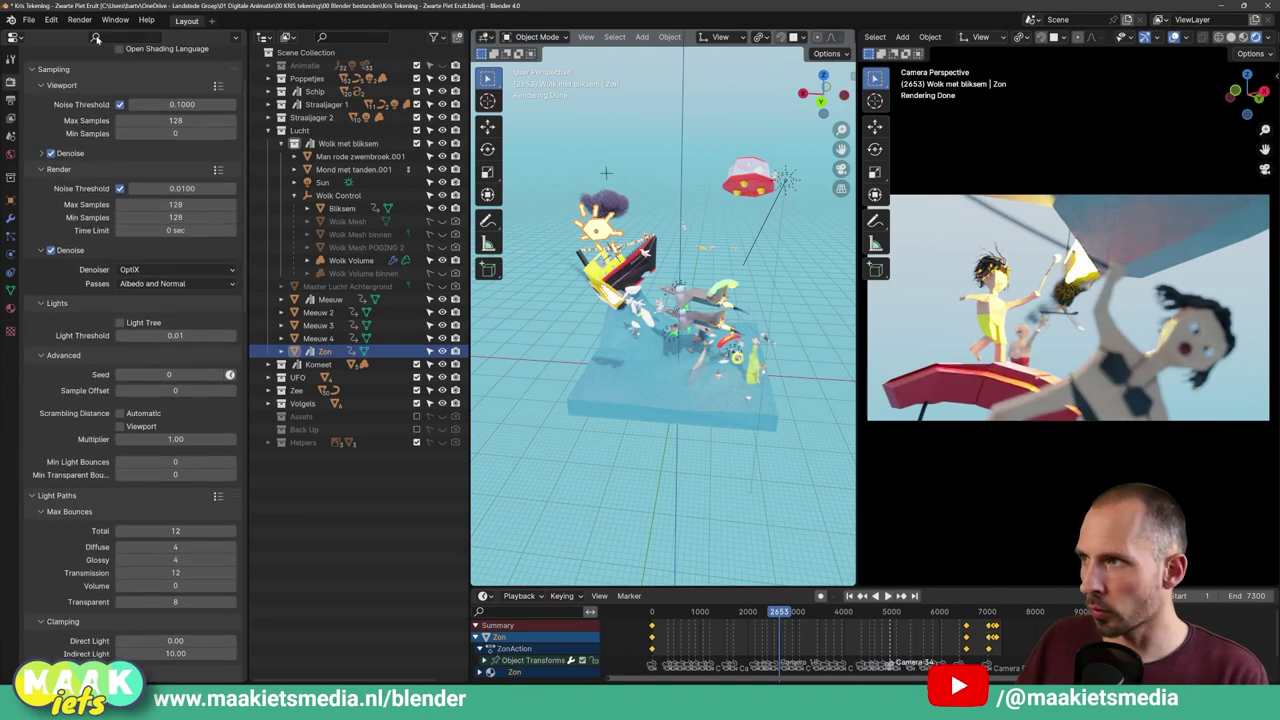
click(80, 20)
click(100, 36)
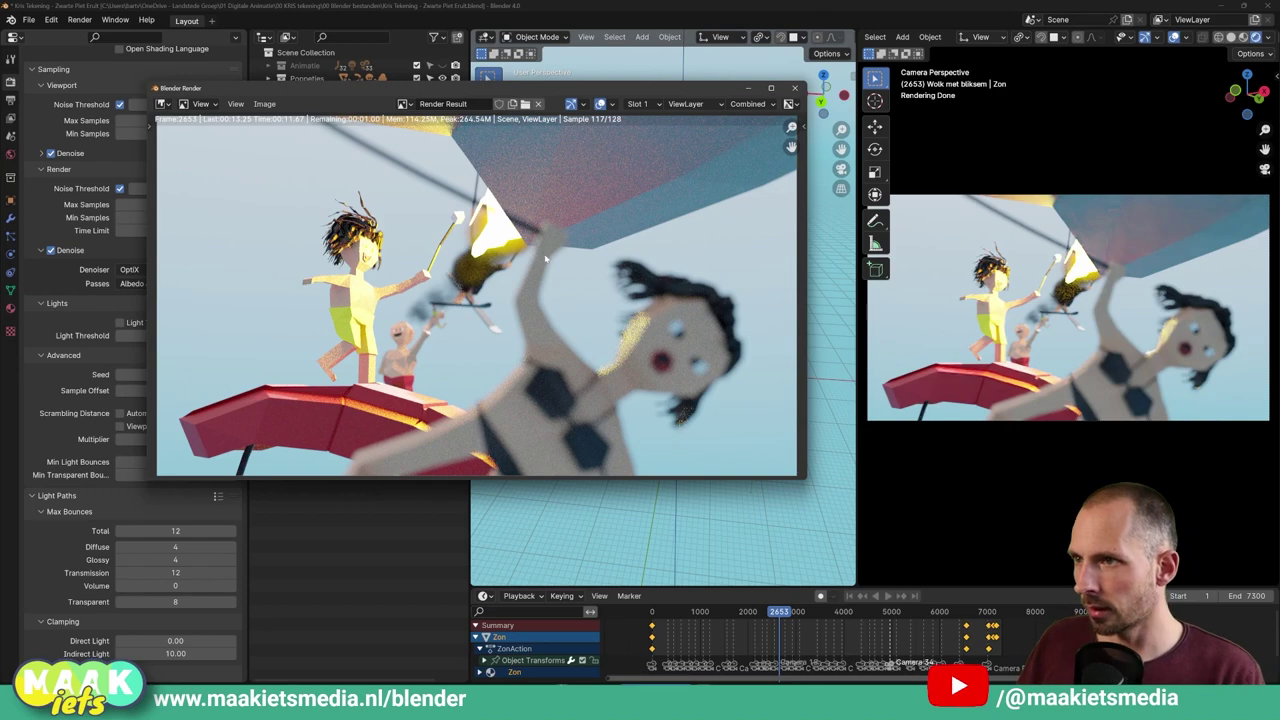
Zoom in and out on the rendered frame to inspect the denoised result.
scroll(569, 222, up, 1)
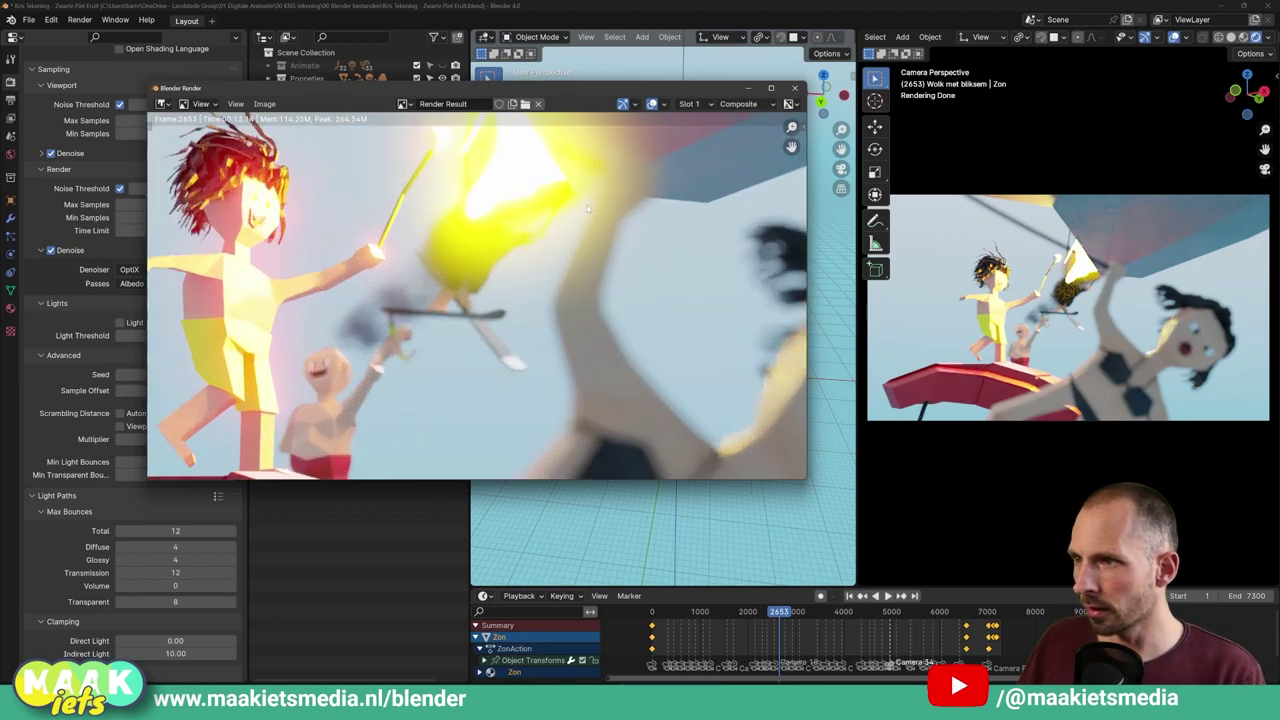
scroll(480, 391, up, 2)
scroll(547, 315, up, 2)
scroll(571, 294, up, 2)
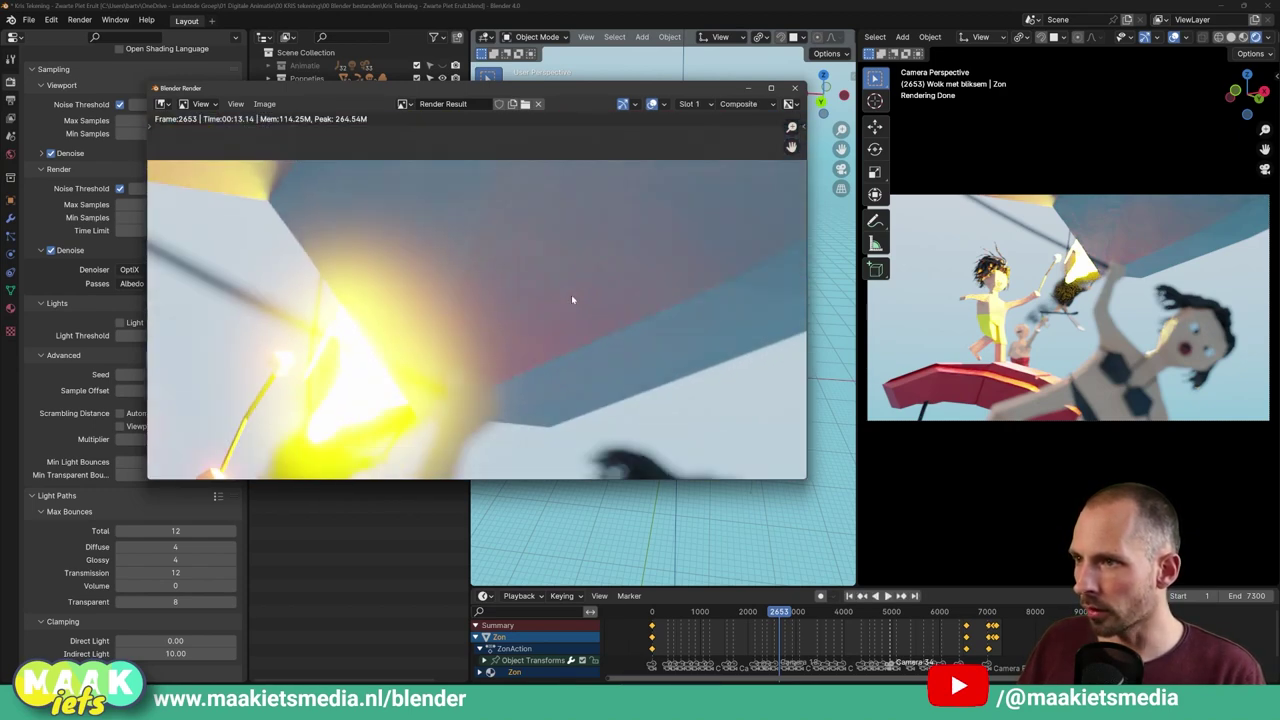
scroll(571, 296, up, 1)
scroll(571, 296, up, 2)
scroll(505, 308, up, 1)
scroll(505, 308, up, 2)
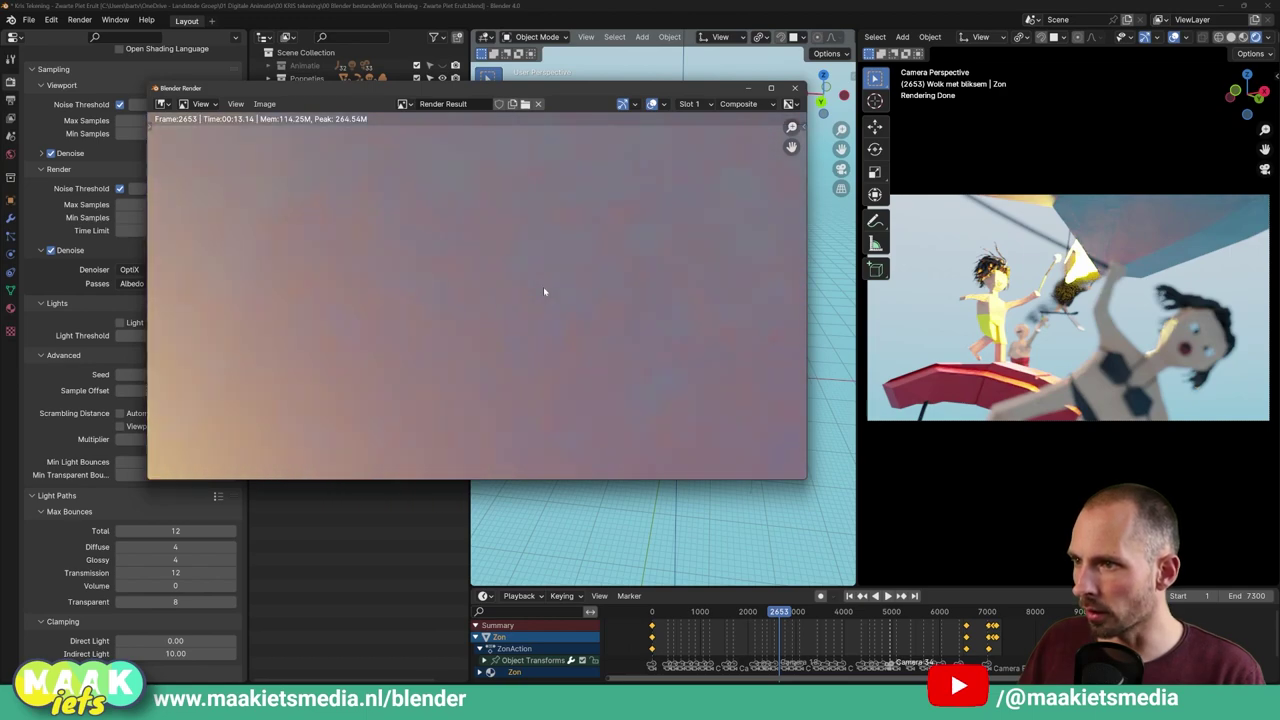
scroll(543, 286, up, 1)
scroll(595, 288, up, 1)
scroll(623, 251, down, 1)
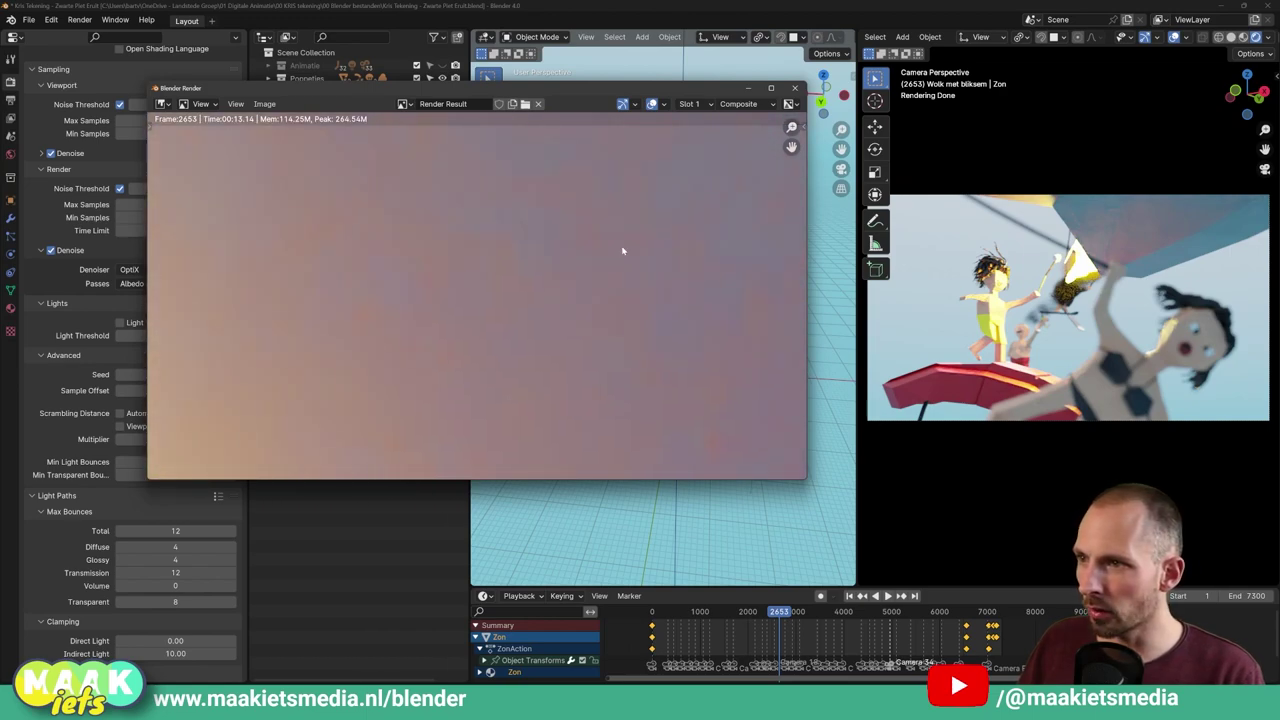
scroll(589, 280, down, 2)
scroll(569, 303, down, 2)
scroll(627, 243, down, 2)
scroll(627, 243, down, 3)
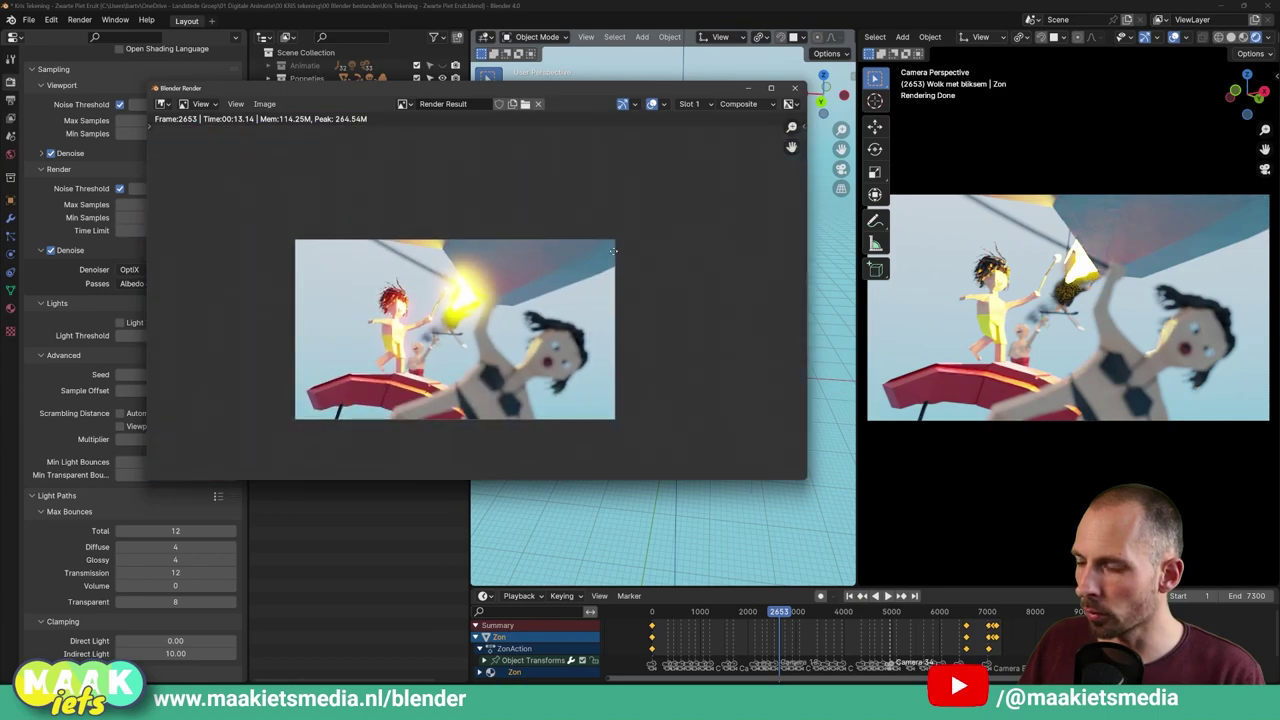
scroll(591, 236, down, 1)
scroll(596, 236, up, 3)
scroll(593, 255, up, 1)
scroll(570, 270, down, 2)
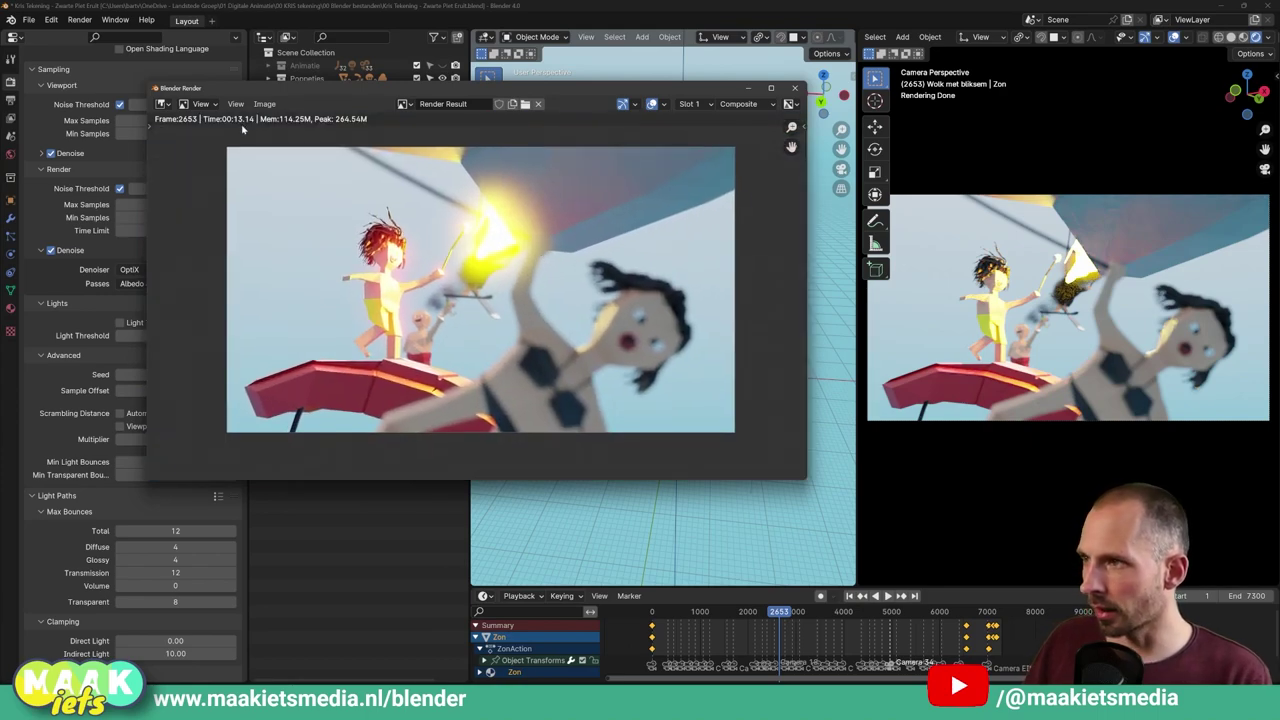
scroll(427, 270, up, 1)
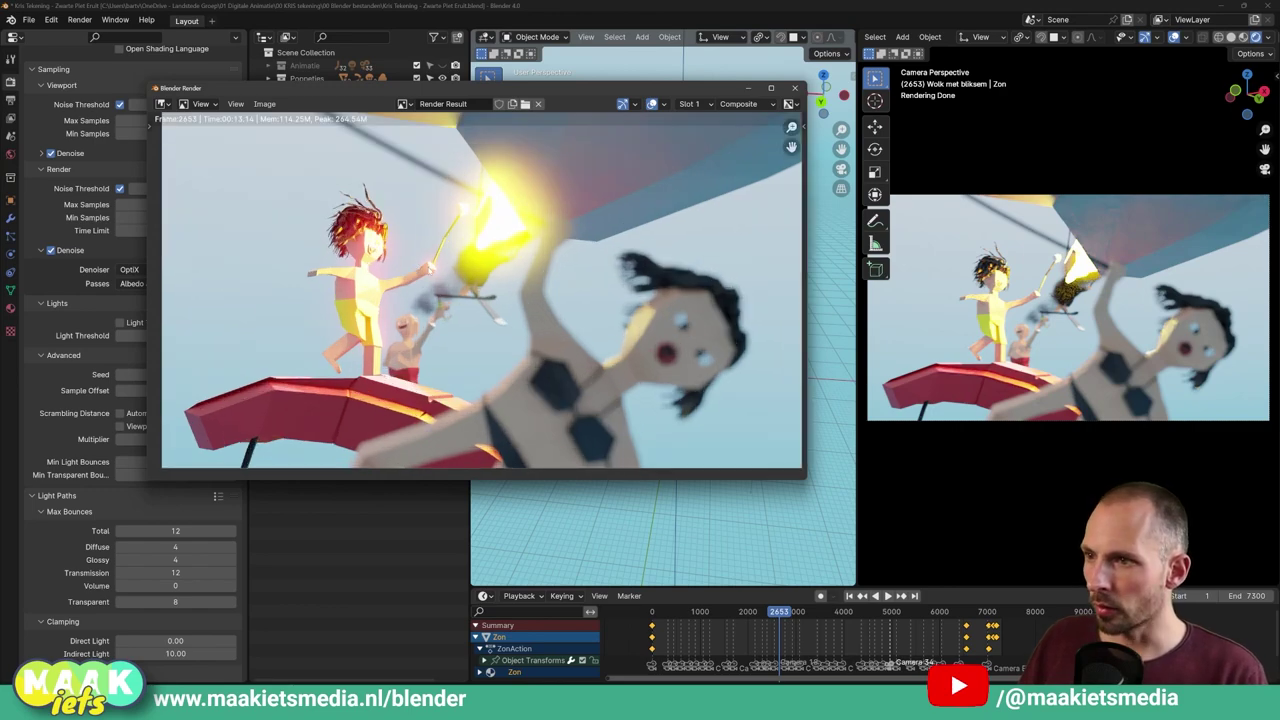
scroll(427, 270, down, 1)
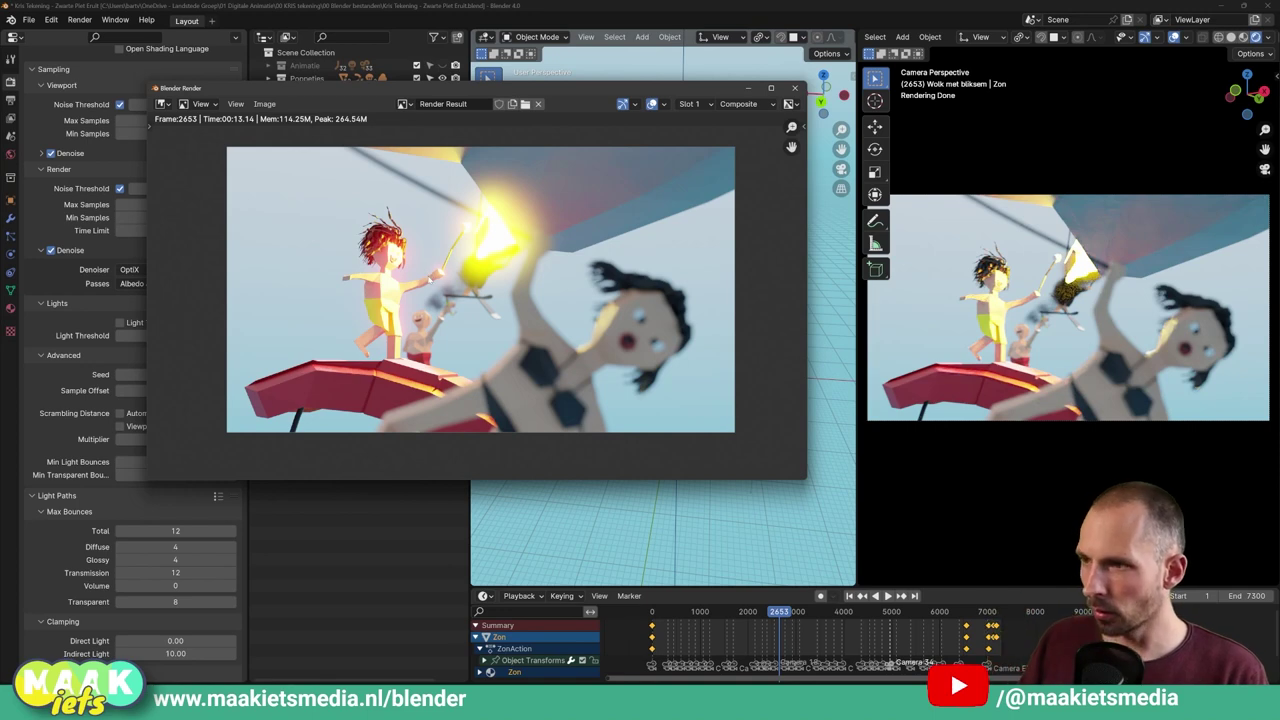
scroll(495, 272, up, 1)
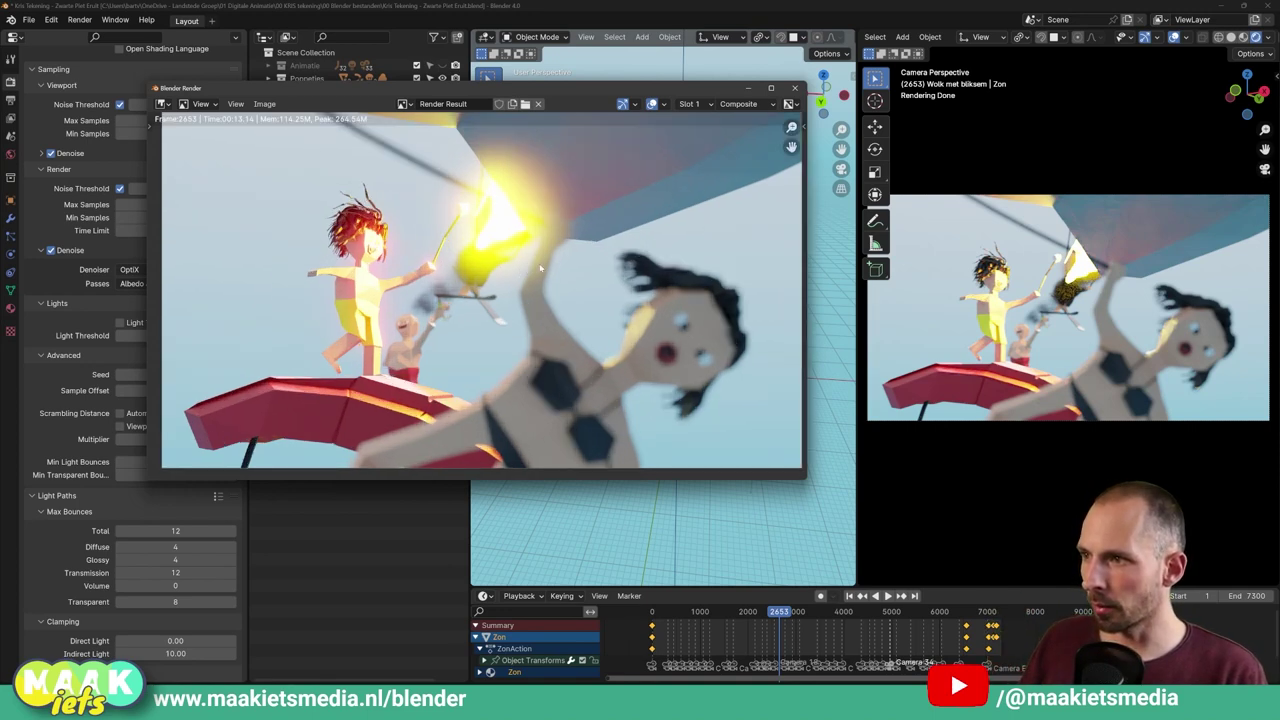
scroll(540, 267, down, 1)
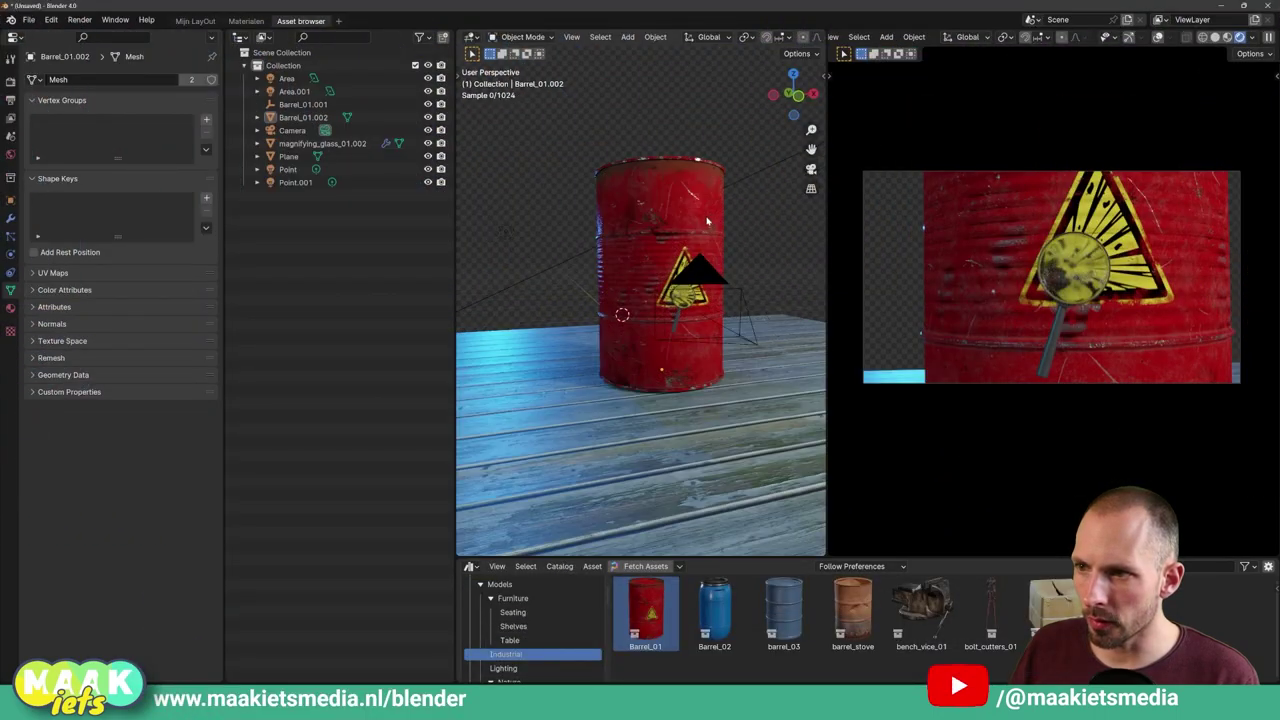
Select the red barrel and orbit to view its hazard label from above.
click(706, 220)
mouse_move(690, 235)
middle_down()
mouse_move(629, 251)
mouse_move(631, 289)
mouse_move(691, 262)
mouse_move(545, 241)
middle_up()
scroll(691, 262, up, 2)
scroll(545, 241, down, 3)
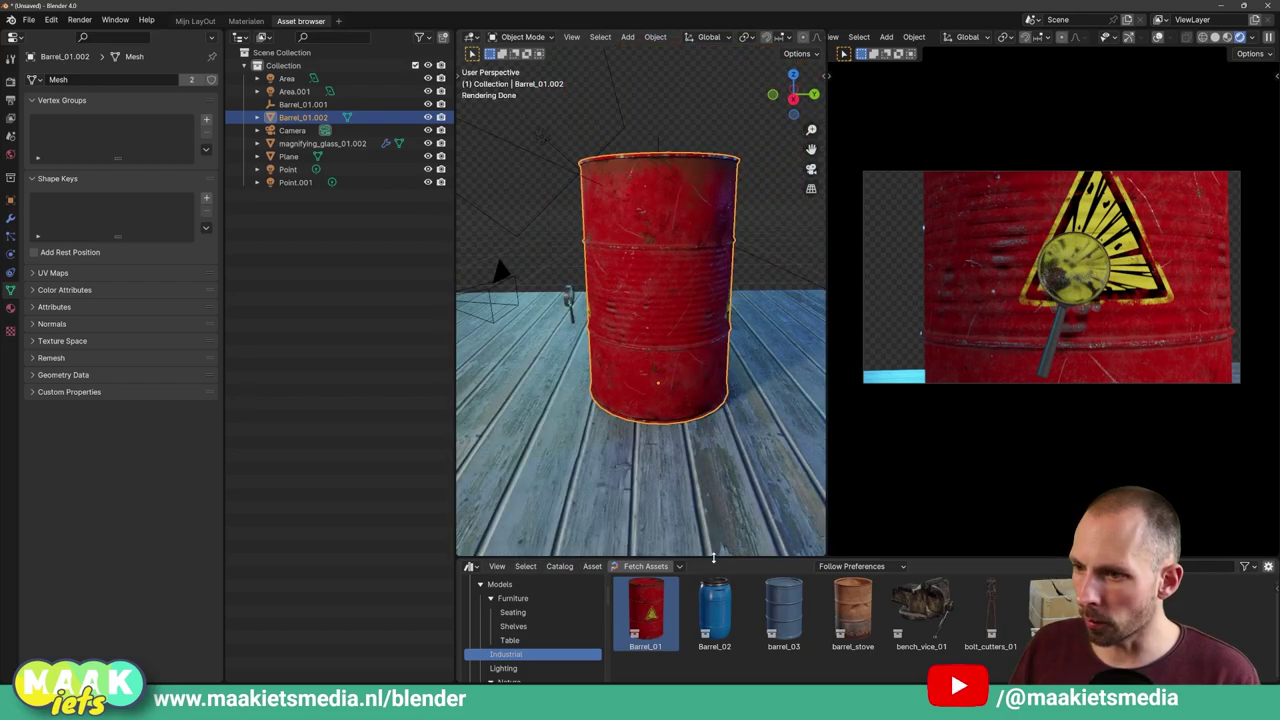
drag(713, 557, 713, 546)
mouse_move(503, 257)
middle_down()
mouse_move(603, 366)
mouse_move(337, 314)
middle_up()
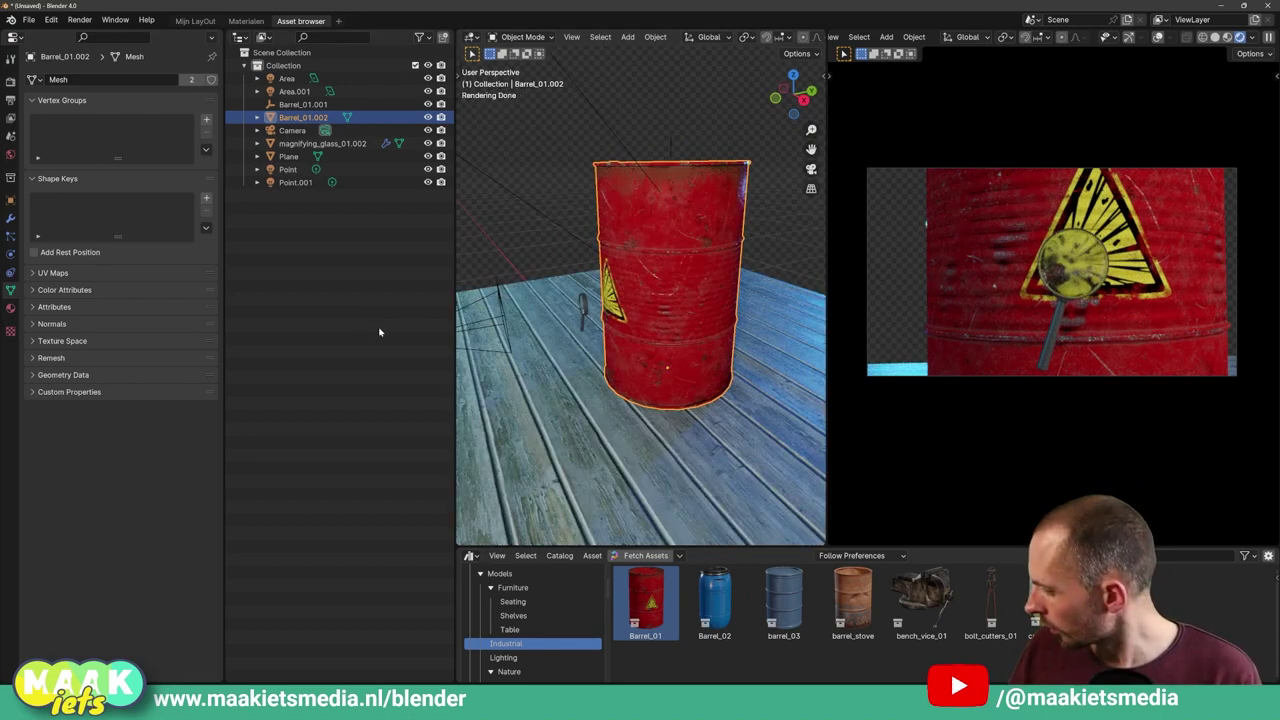
mouse_move(590, 295)
middle_down()
mouse_move(671, 291)
mouse_move(643, 218)
middle_up()
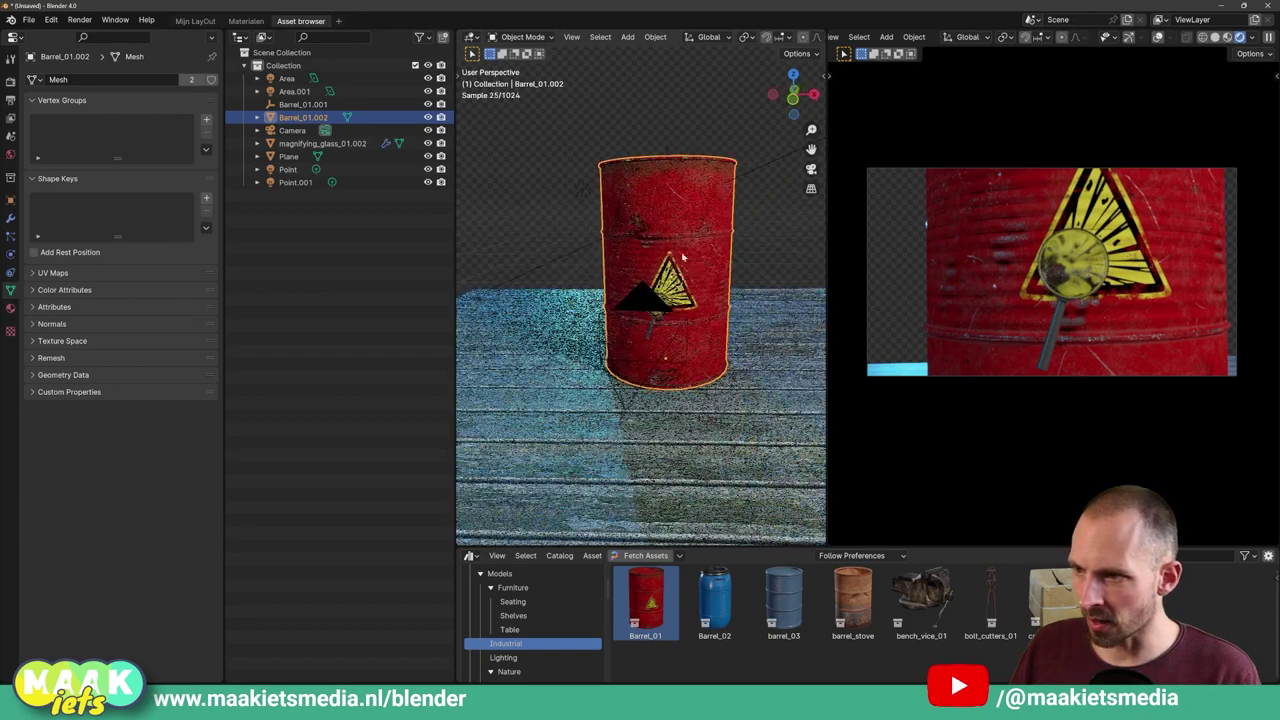
Show the barrel's material panel and check the Barrel_01 resolution options without changing them.
click(11, 308)
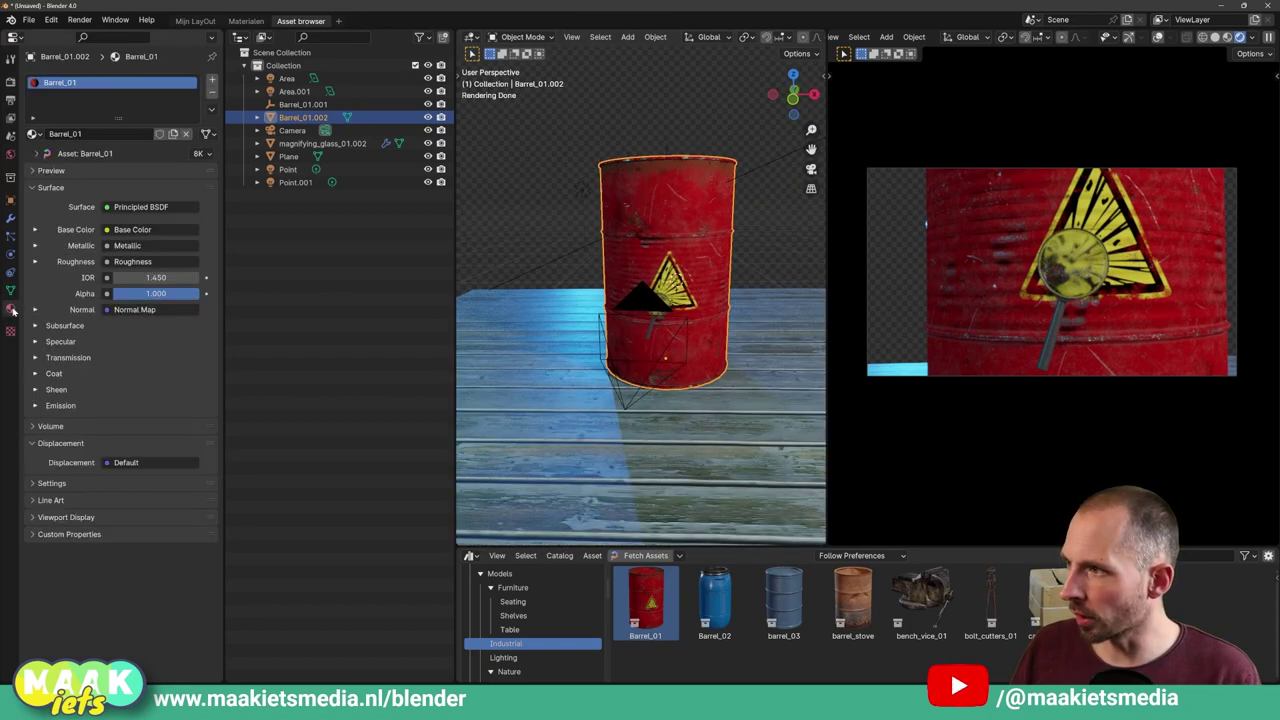
click(37, 154)
click(38, 155)
click(198, 155)
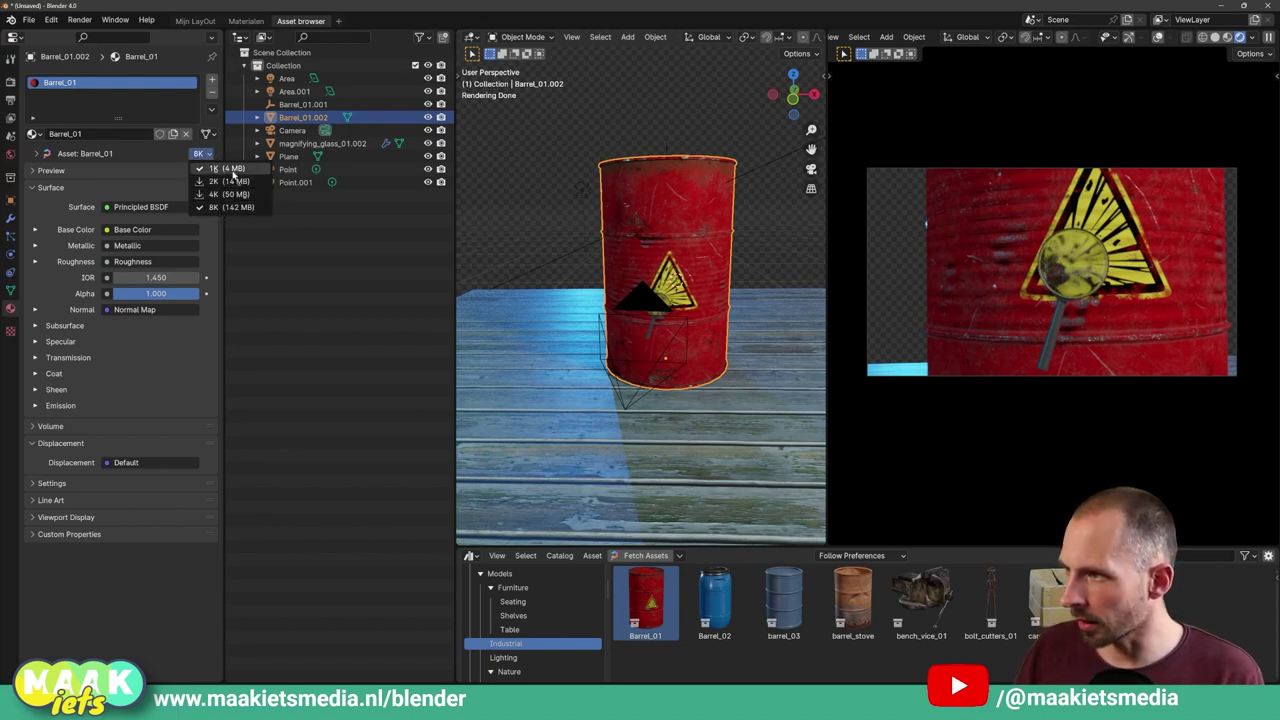
click(219, 170)
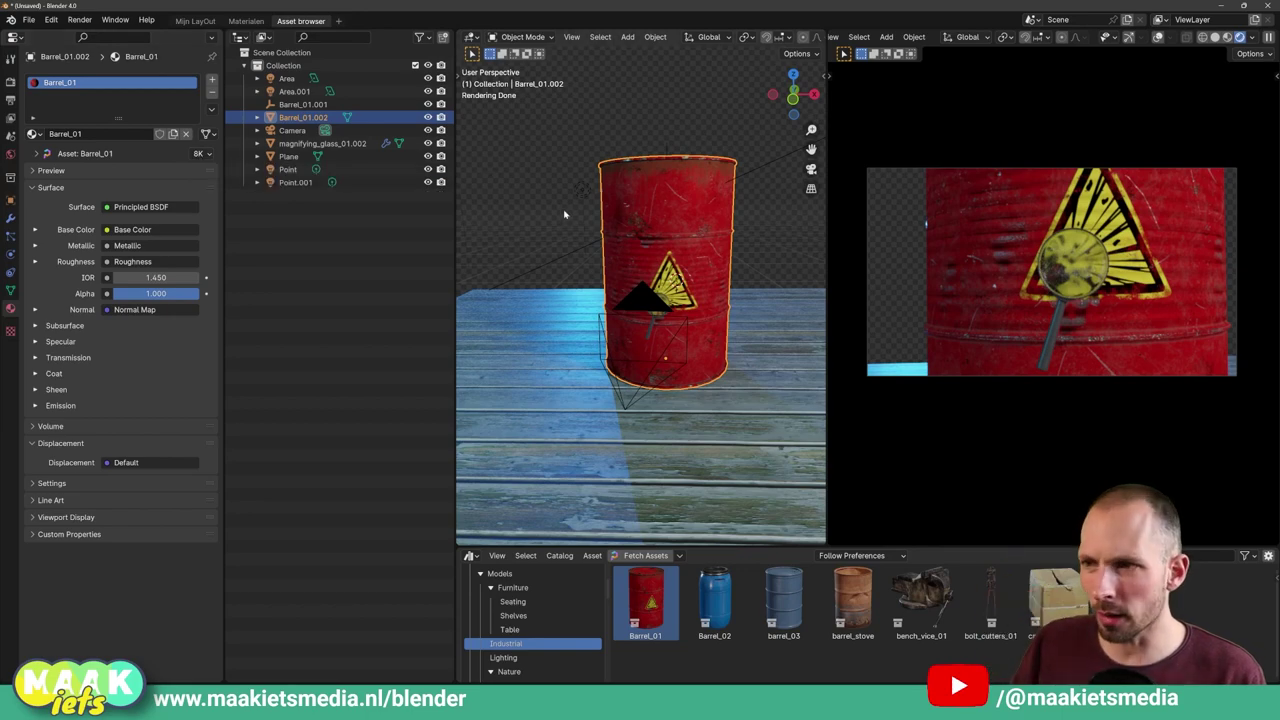
Orbit and zoom around the barrel and floor, closing in on the hazard sign's explosion symbol.
mouse_move(629, 228)
middle_down()
mouse_move(697, 251)
mouse_move(671, 274)
mouse_move(706, 231)
mouse_move(771, 209)
middle_up()
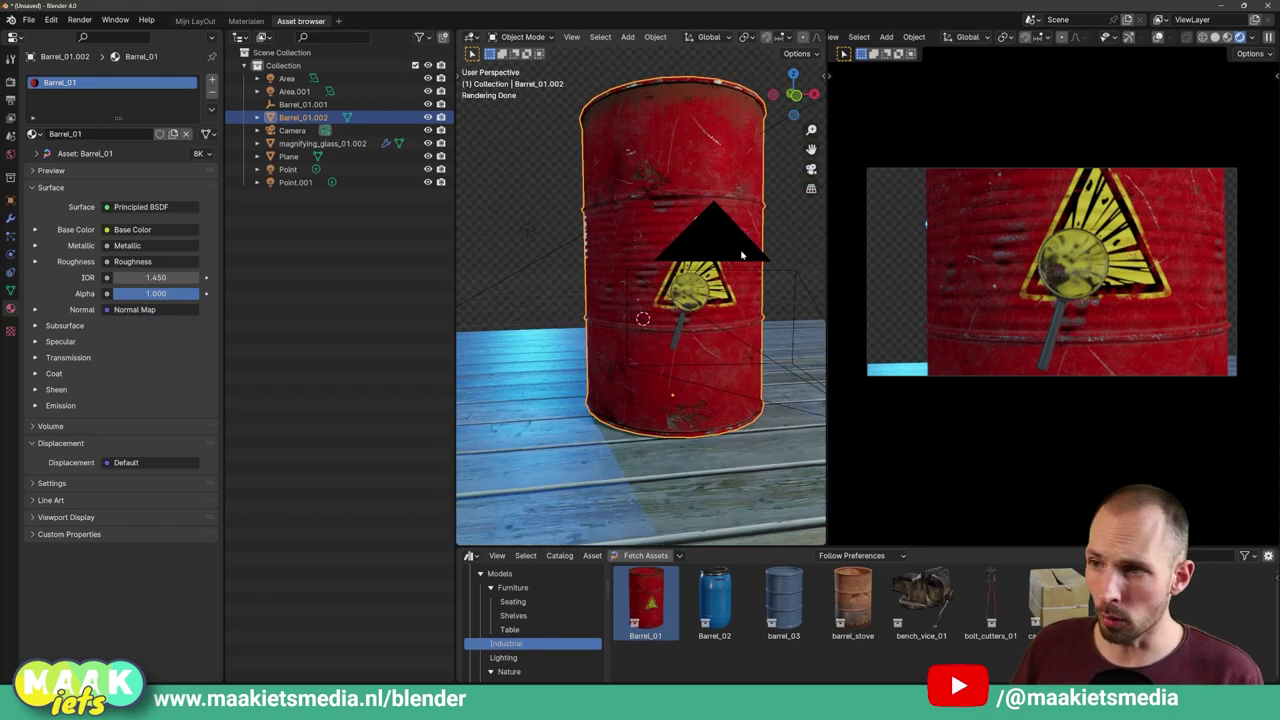
scroll(741, 256, up, 2)
scroll(729, 304, down, 8)
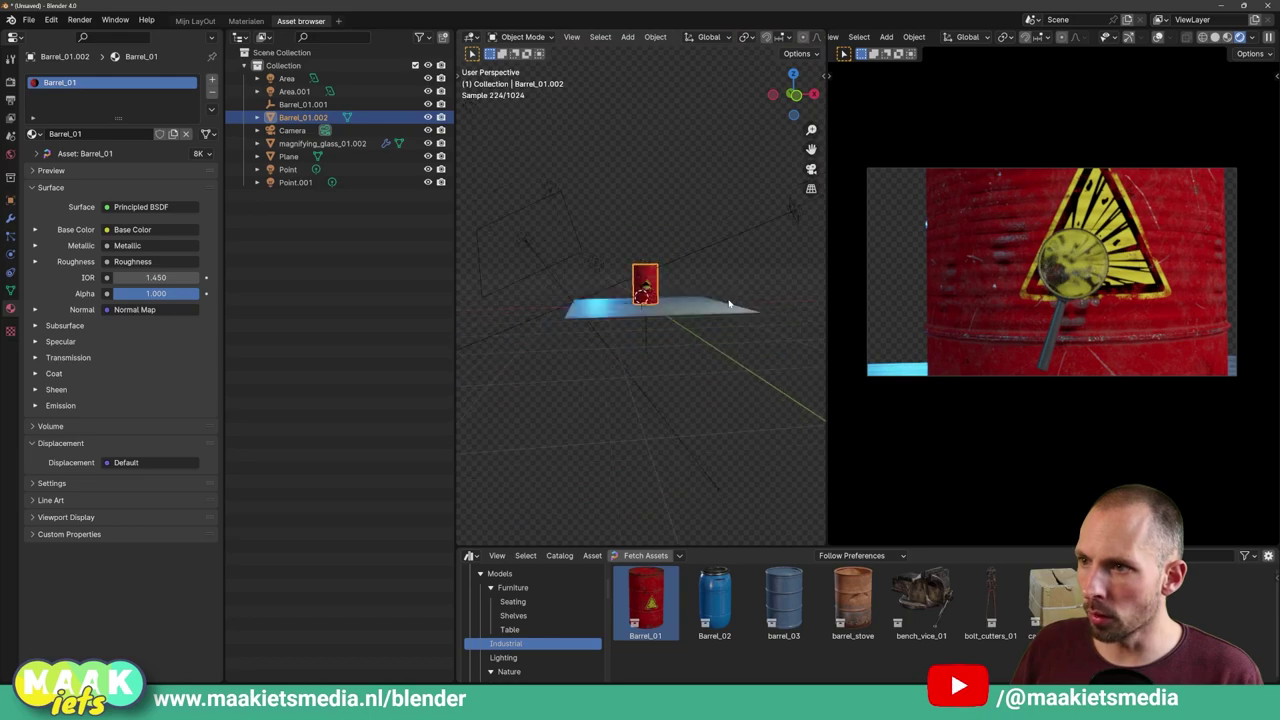
middle_drag(729, 304, 701, 320)
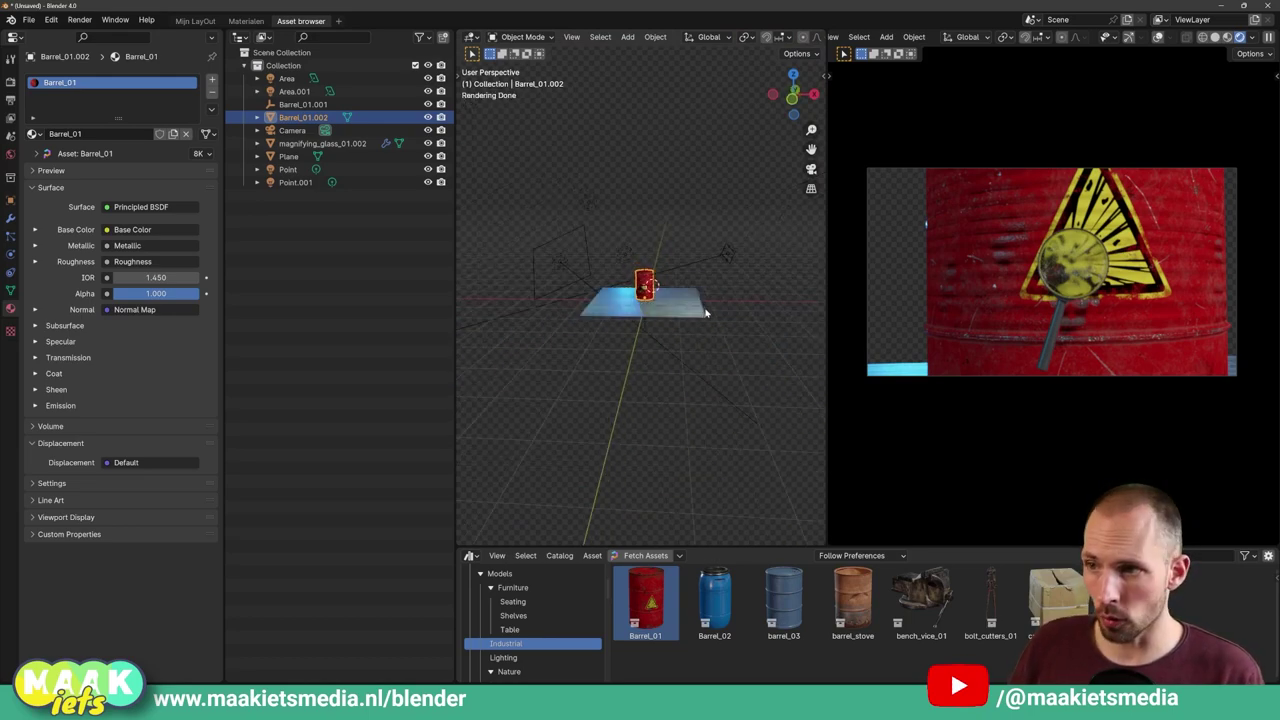
scroll(701, 316, up, 5)
scroll(703, 262, up, 5)
scroll(703, 262, up, 5)
scroll(740, 280, up, 4)
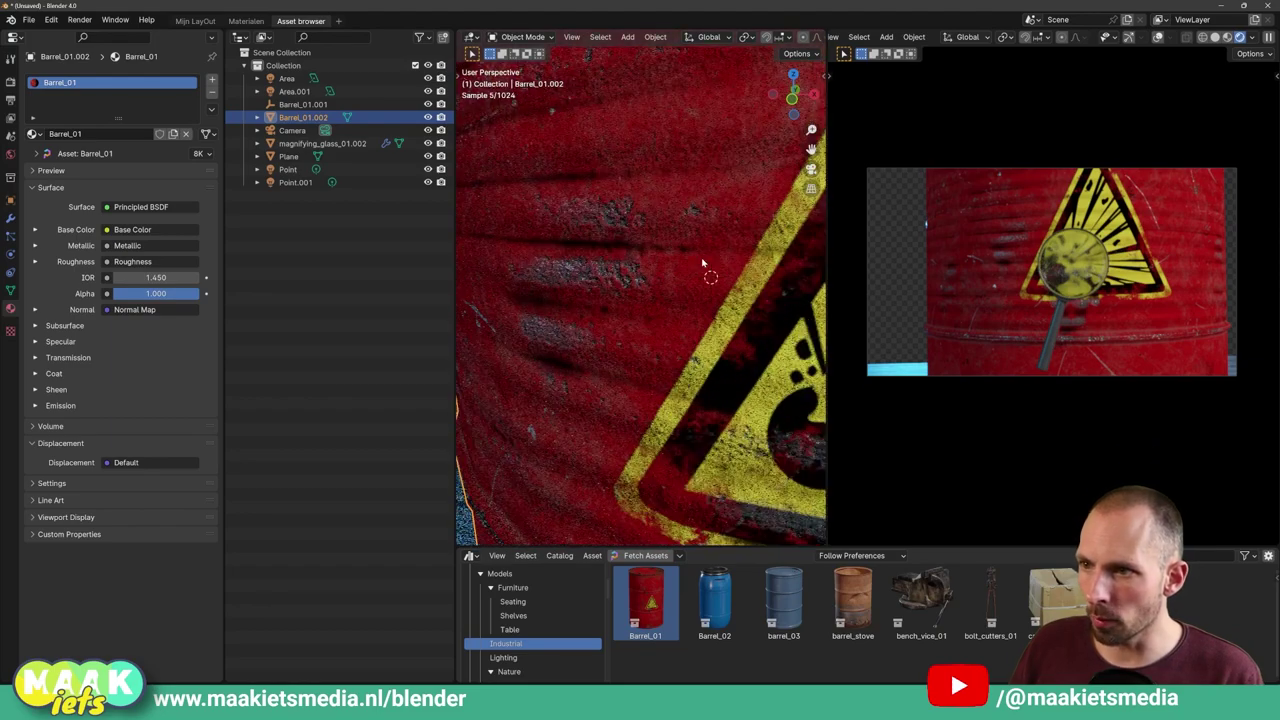
middle_drag(752, 285, 715, 272)
scroll(708, 268, up, 3)
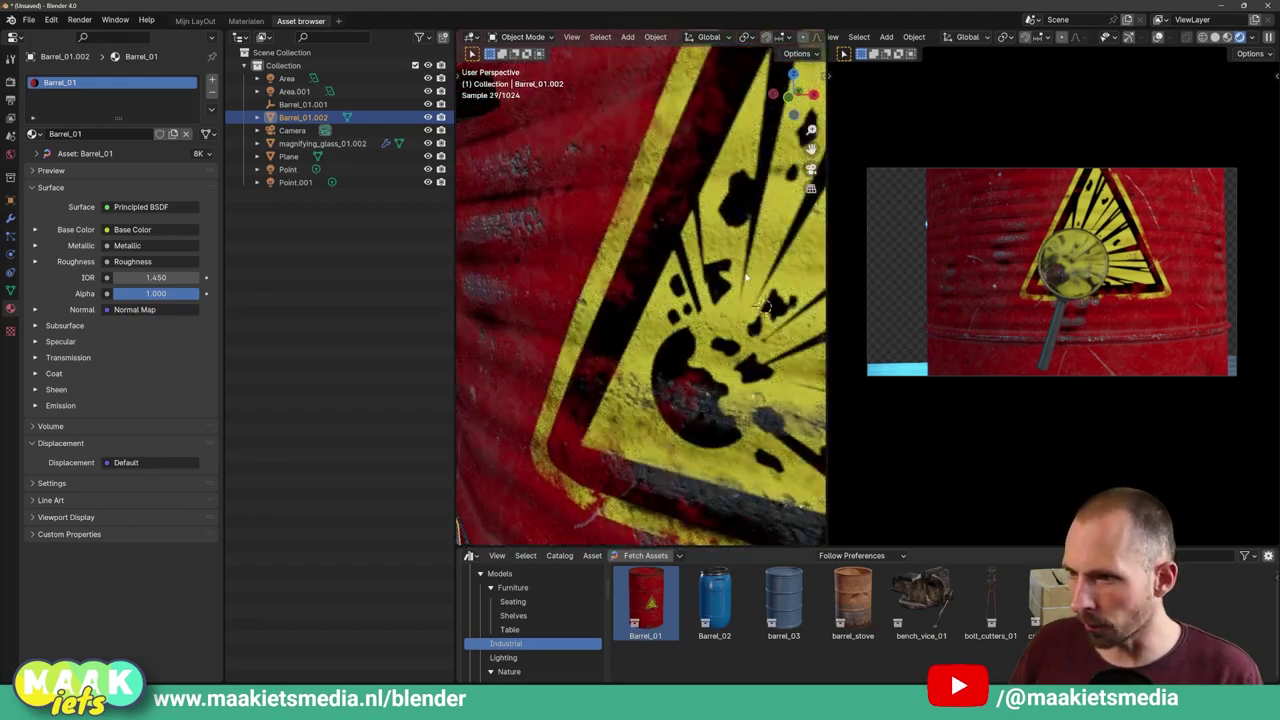
scroll(704, 265, up, 3)
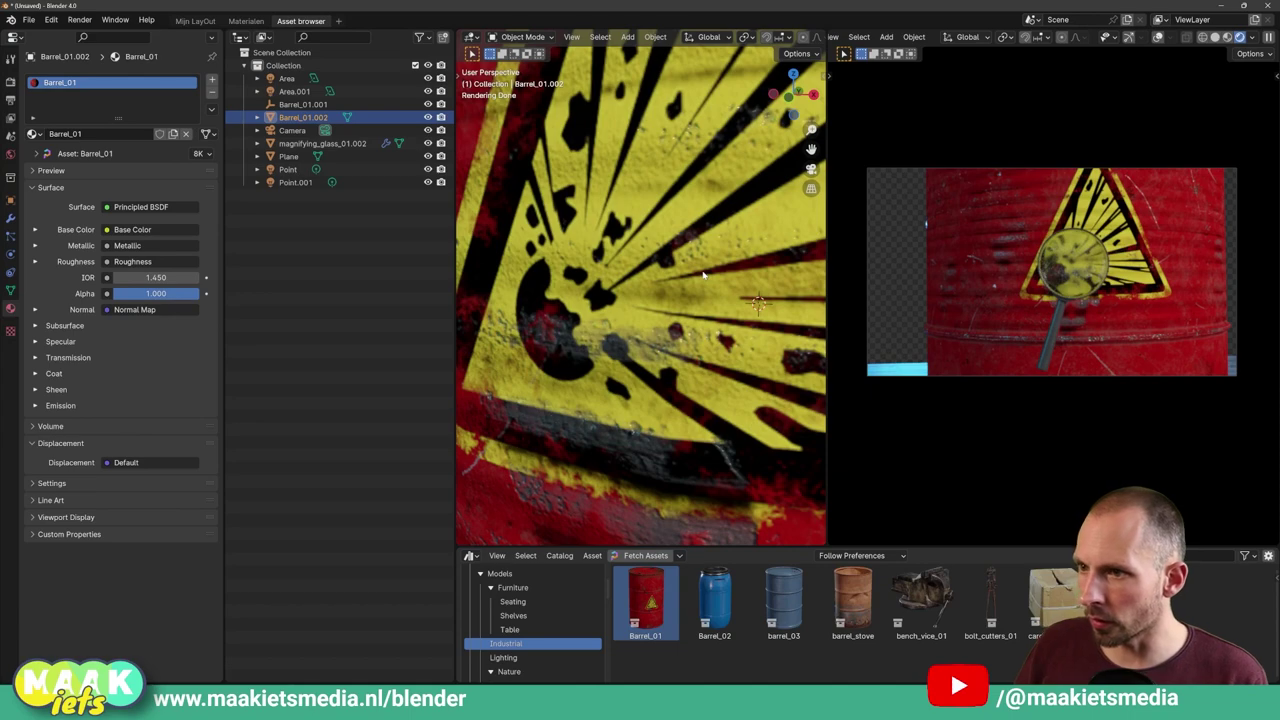
Switch Barrel_01's textures to 8K and frame the barrel in view.
click(211, 155)
click(228, 168)
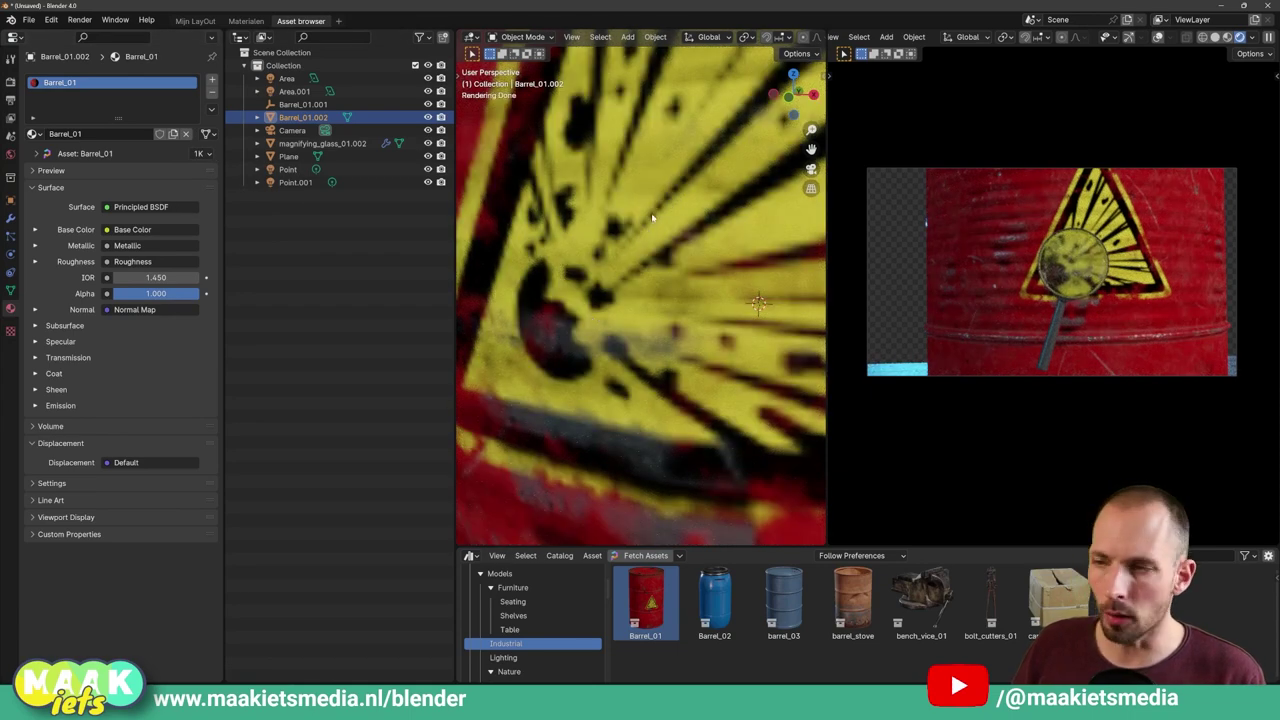
click(203, 154)
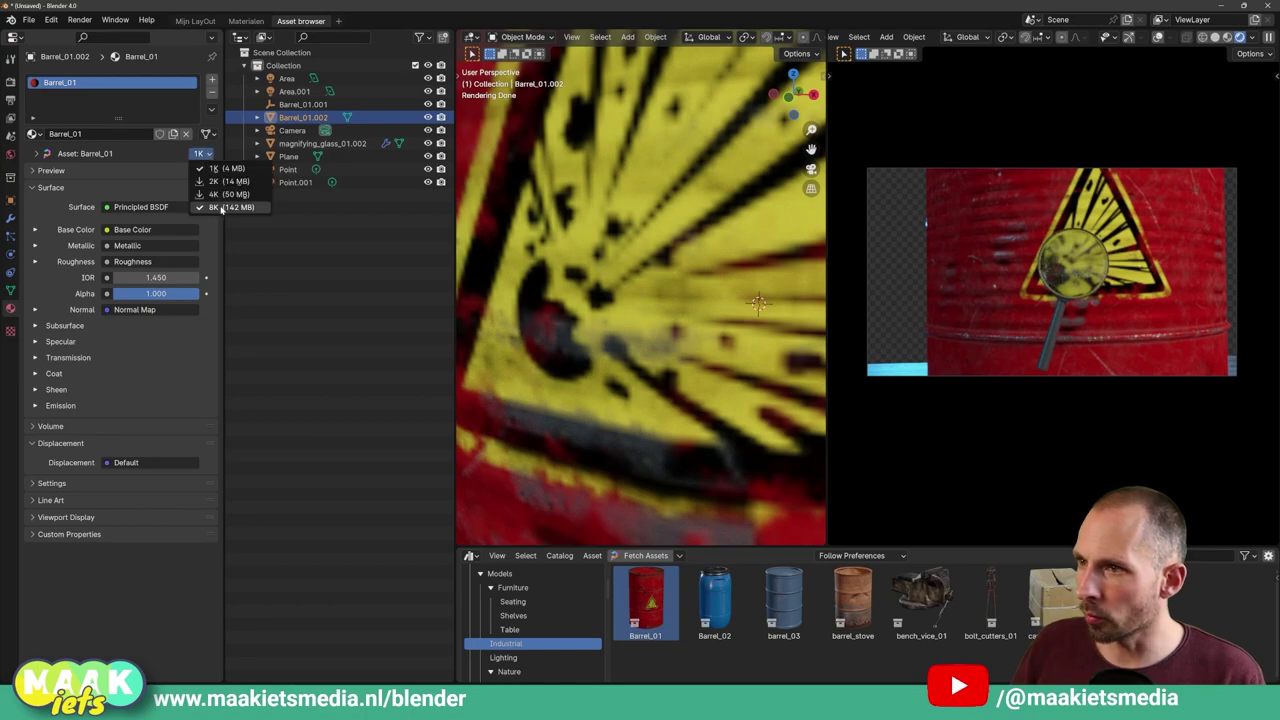
click(221, 207)
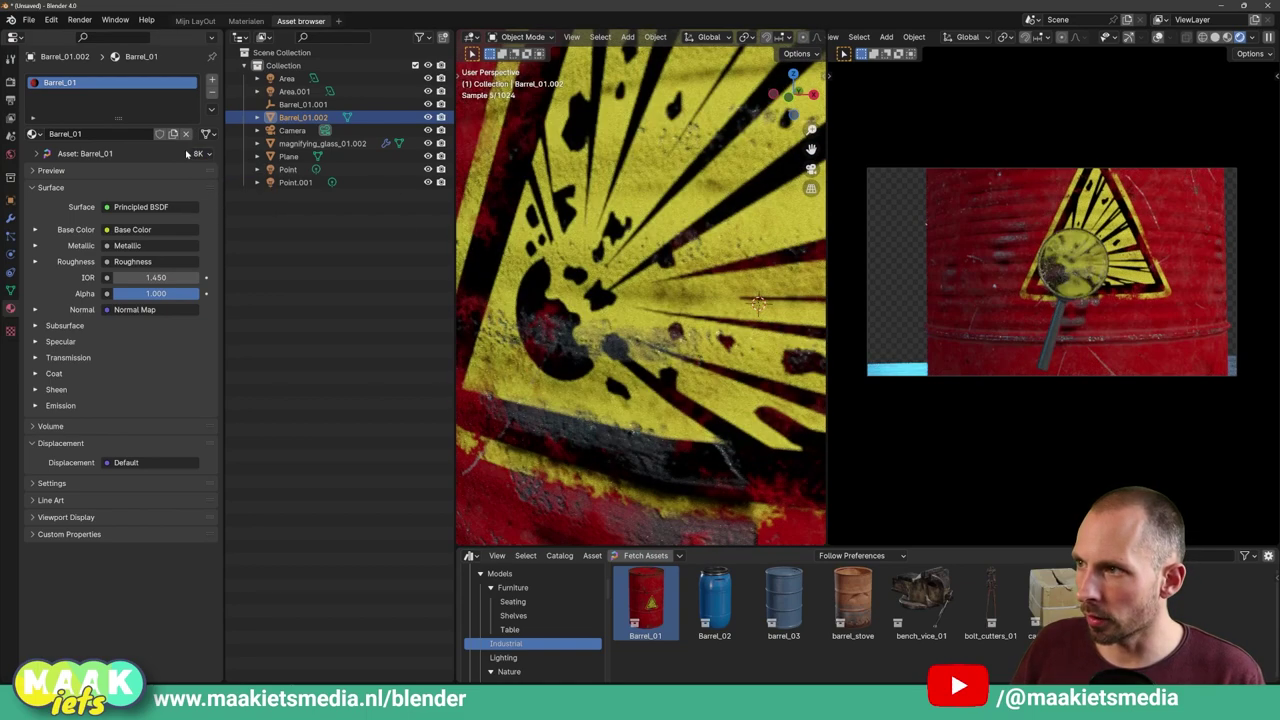
key(KP_Decimal)
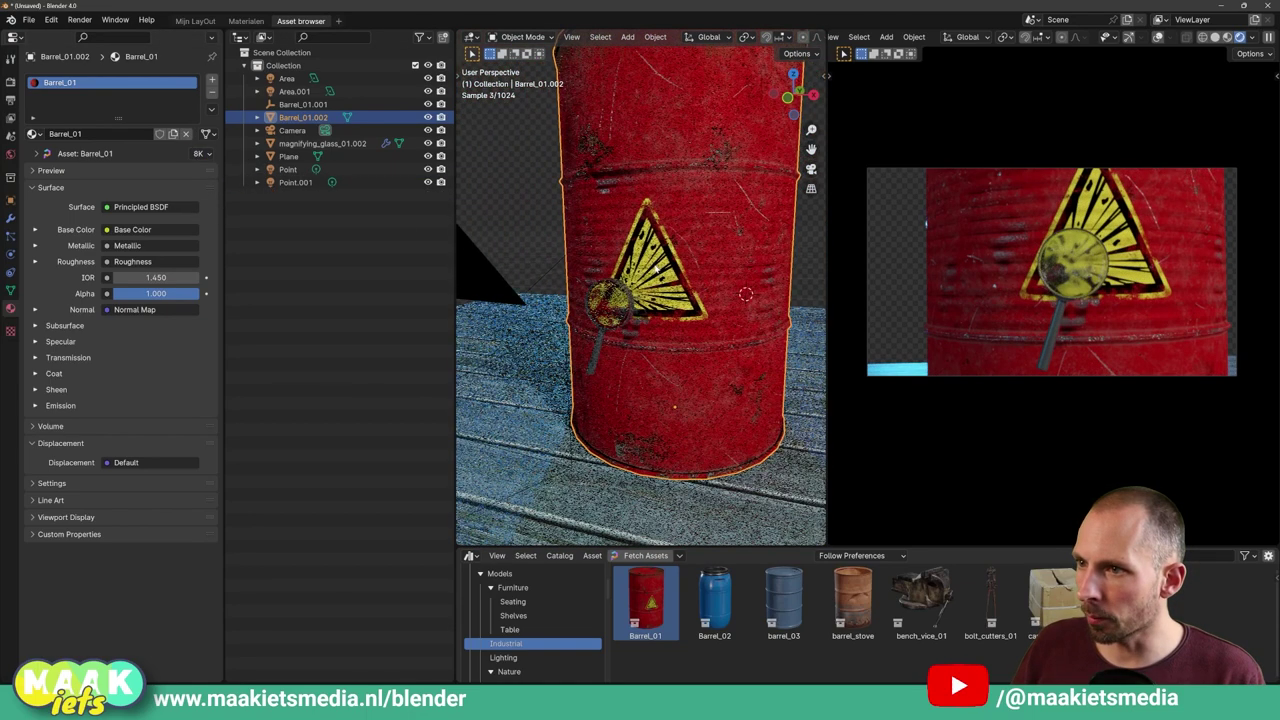
mouse_move(678, 265)
middle_down()
mouse_move(713, 275)
mouse_move(700, 283)
middle_up()
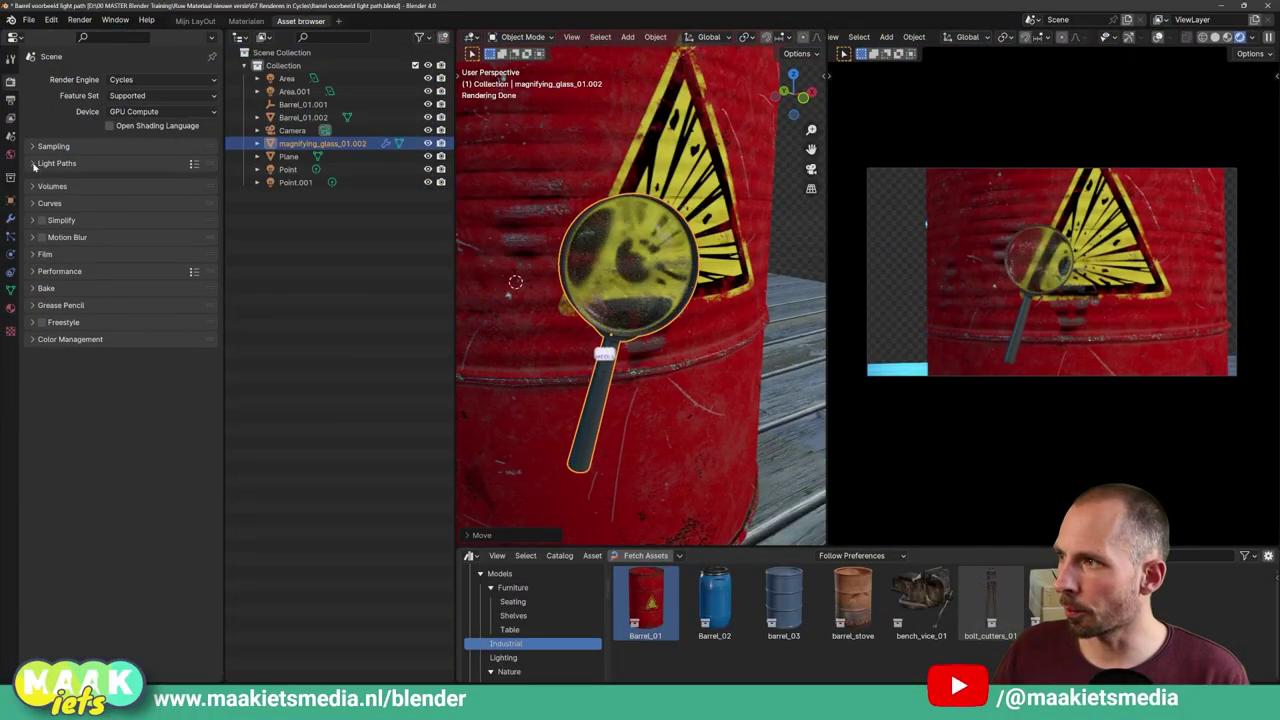
Expand Light Paths and its Max Bounces settings, showing 12 total bounces.
click(45, 163)
click(45, 163)
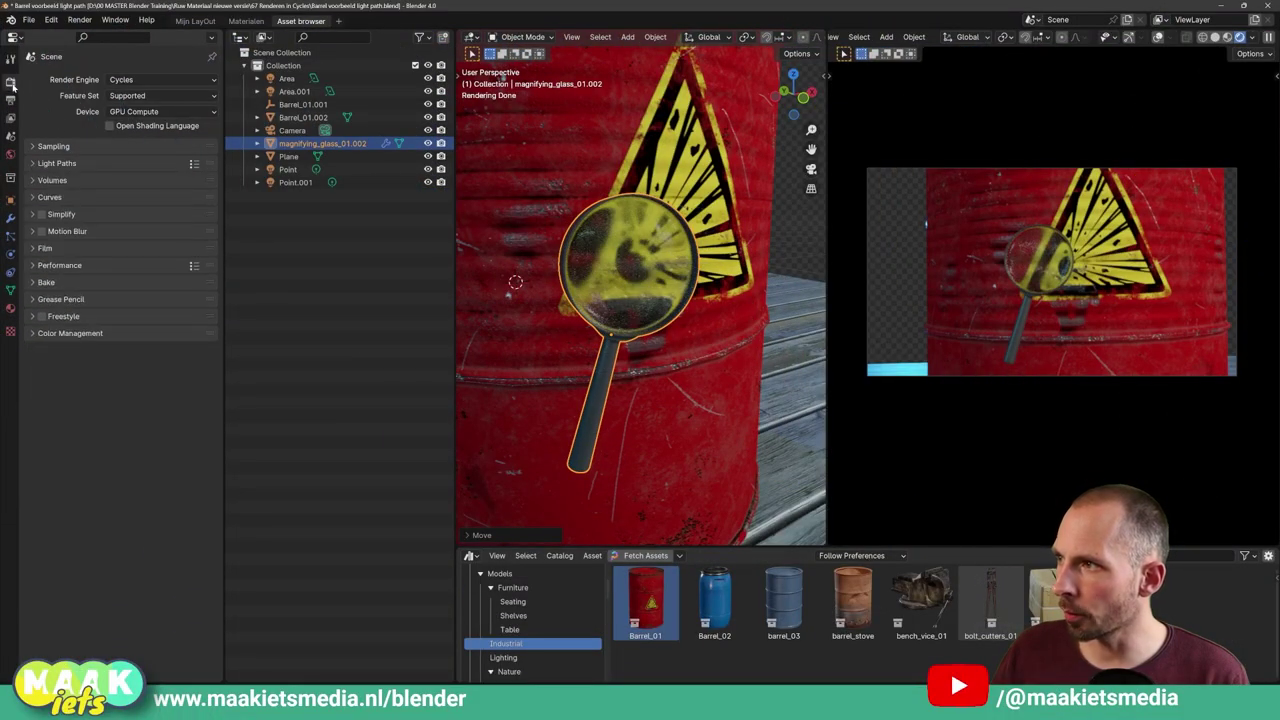
click(36, 163)
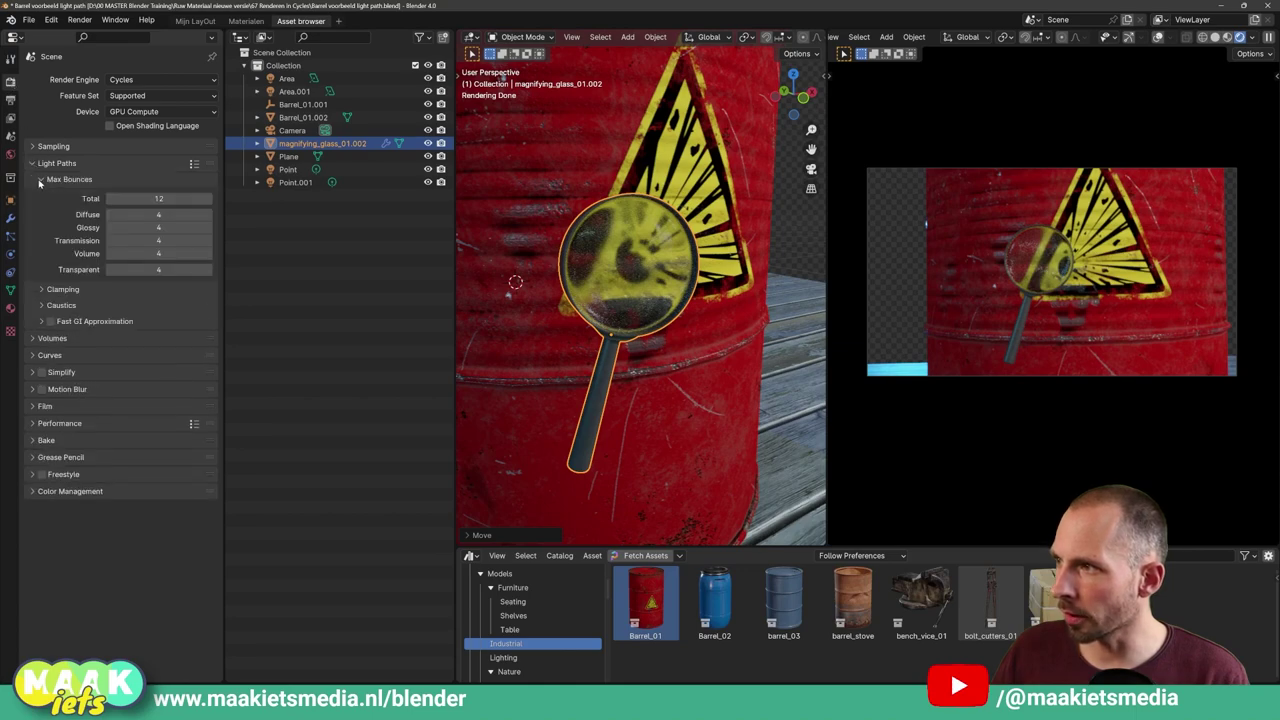
click(40, 180)
click(41, 180)
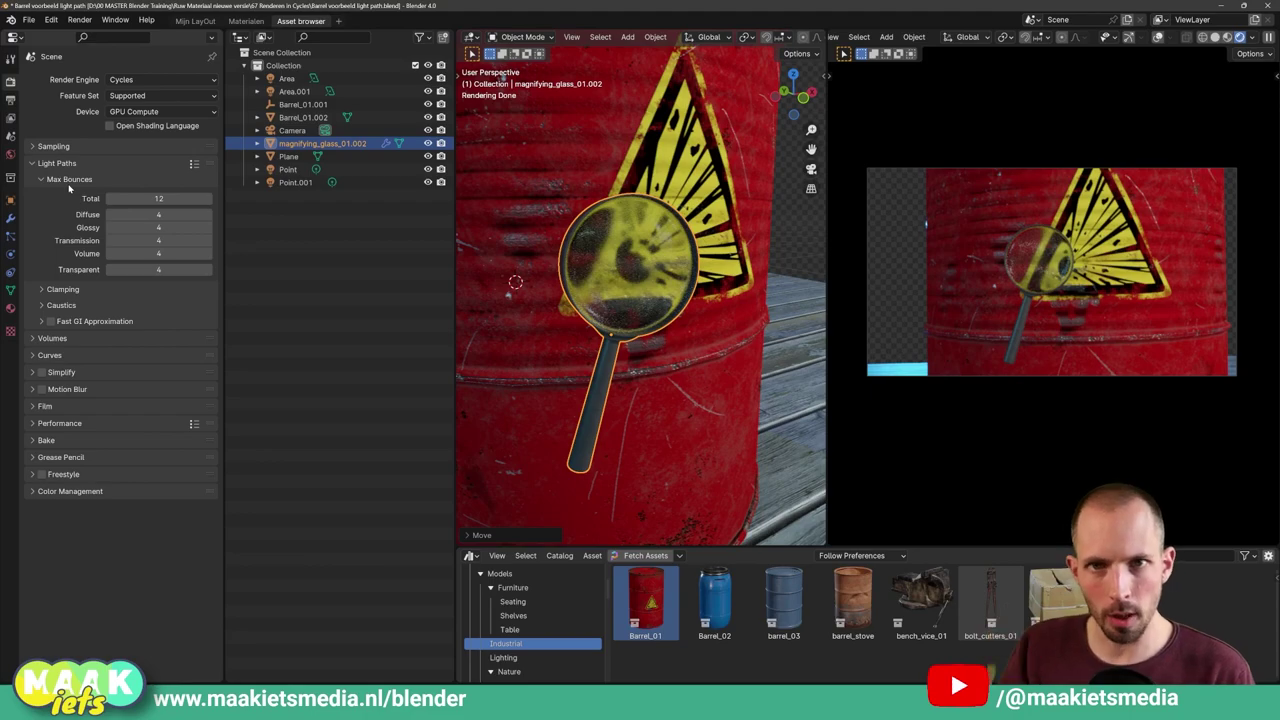
scroll(636, 298, down, 3)
scroll(650, 295, down, 2)
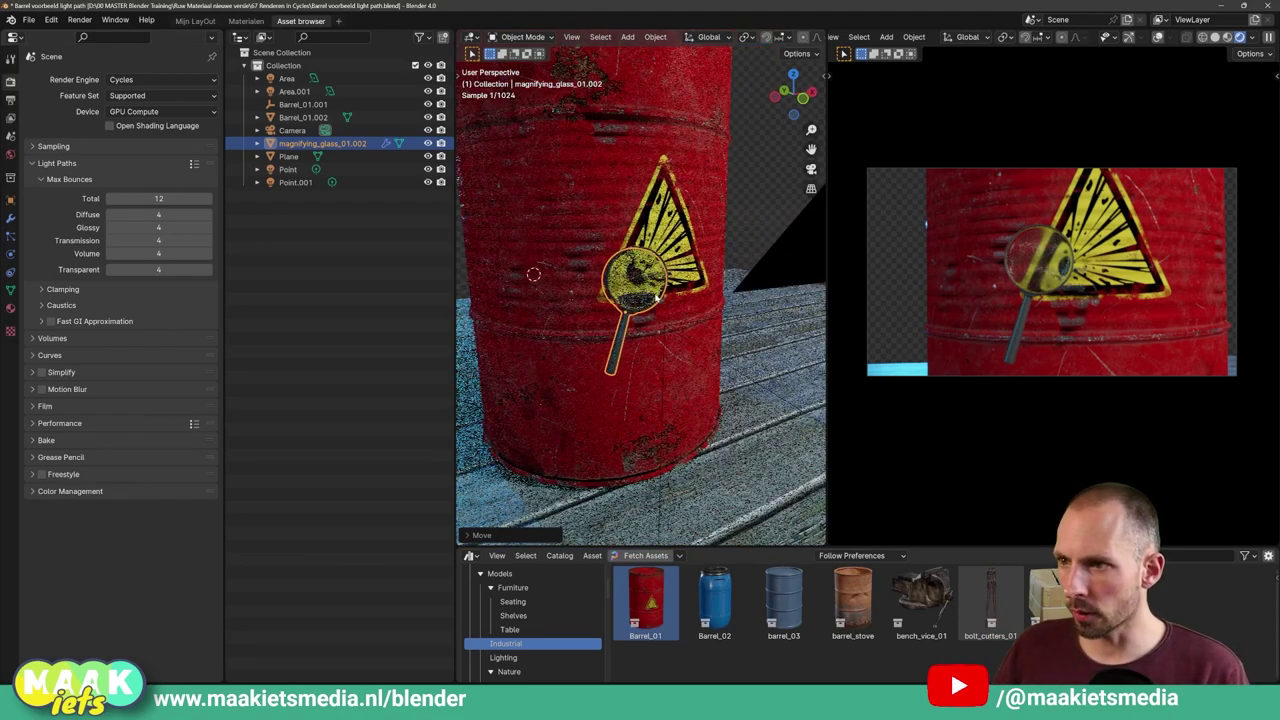
scroll(666, 290, down, 2)
scroll(666, 290, up, 3)
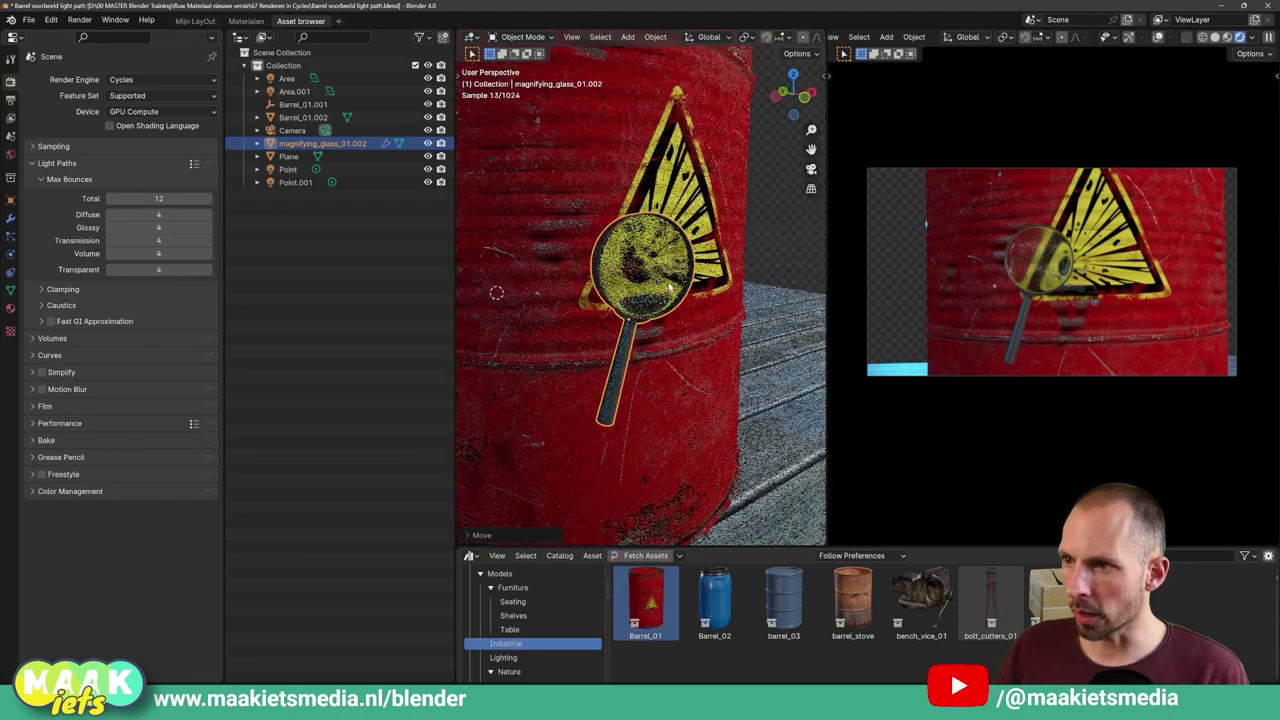
scroll(666, 290, down, 3)
scroll(668, 288, up, 3)
scroll(668, 285, up, 2)
scroll(662, 283, up, 1)
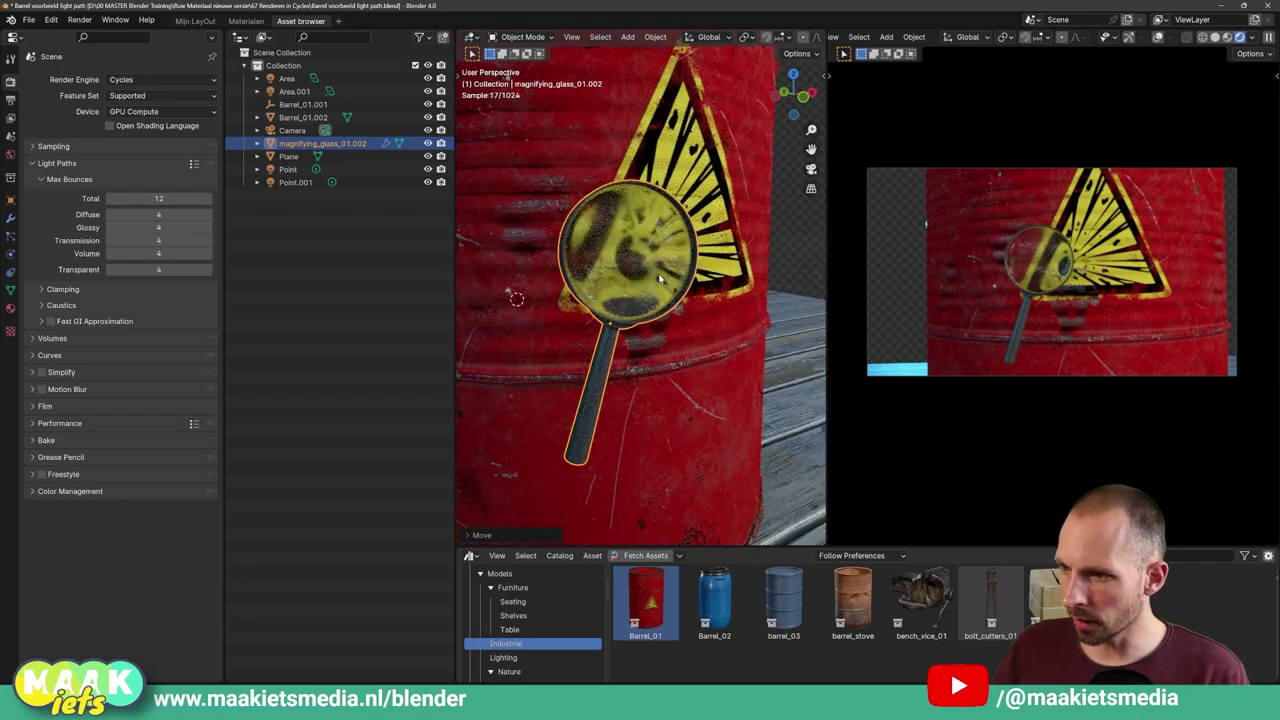
Move the magnifying glass right until it sits over the barrel's warning sign.
drag(658, 283, 673, 272)
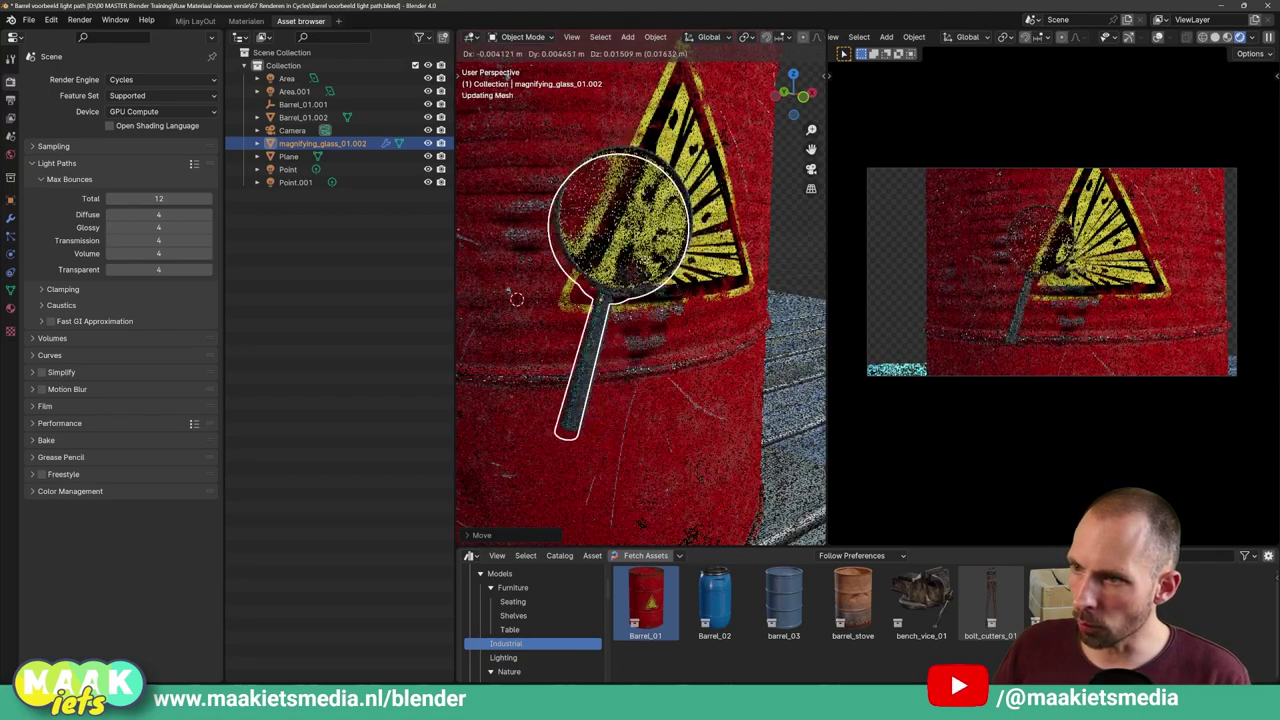
scroll(672, 272, up, 1)
scroll(665, 272, up, 2)
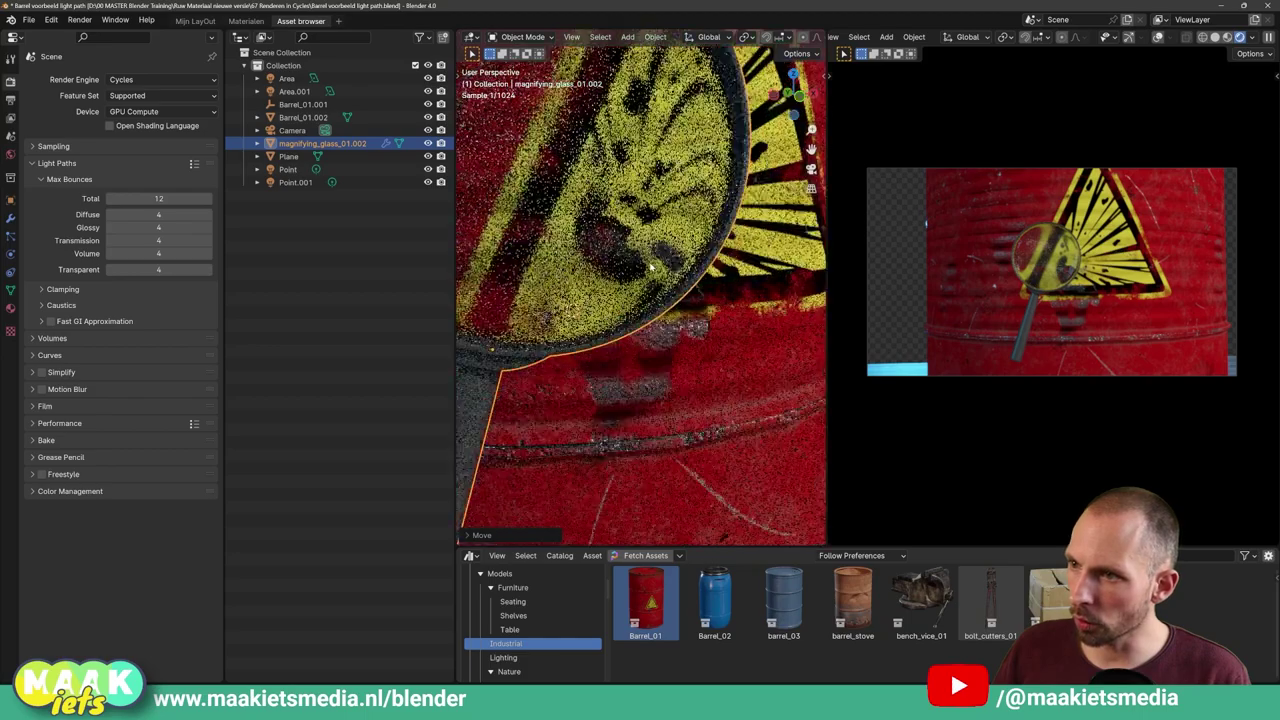
scroll(658, 271, up, 1)
scroll(655, 272, down, 1)
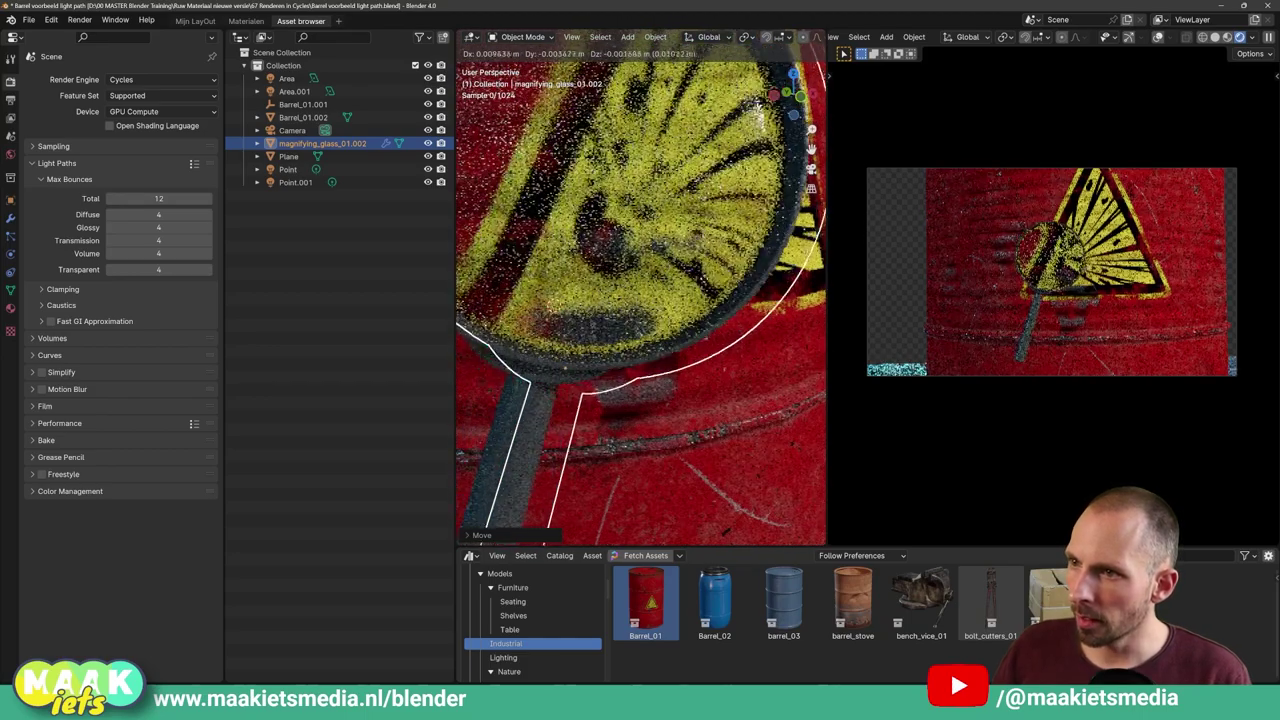
scroll(662, 285, down, 2)
scroll(672, 300, down, 1)
scroll(681, 316, down, 1)
drag(680, 316, 696, 322)
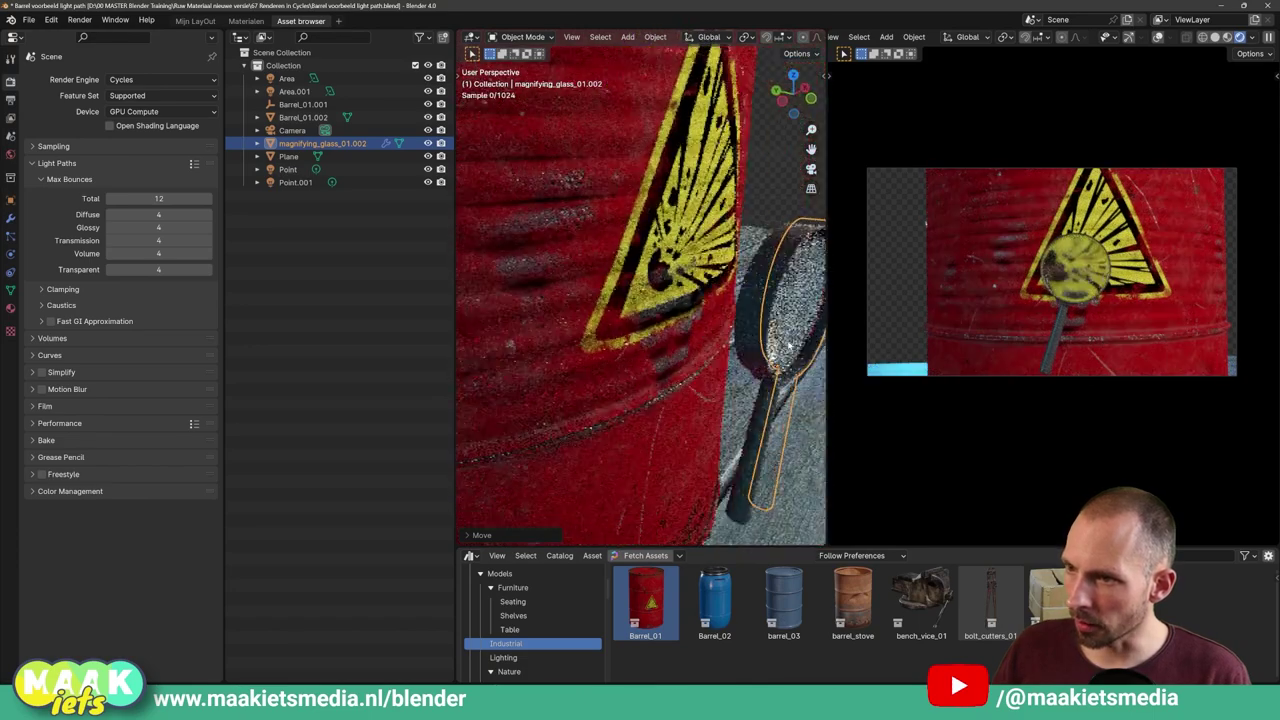
drag(696, 322, 667, 329)
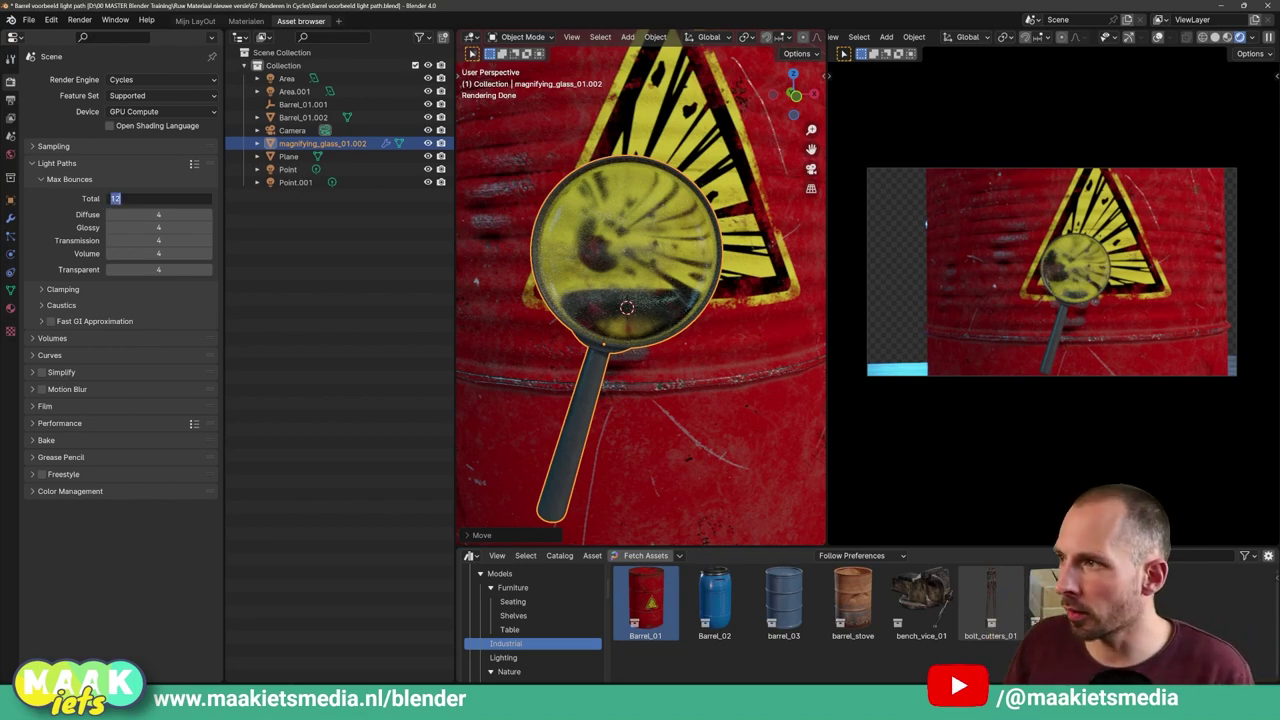
Confirm Total bounces of 12 and drop Transmission bounces to 0.
key(Return)
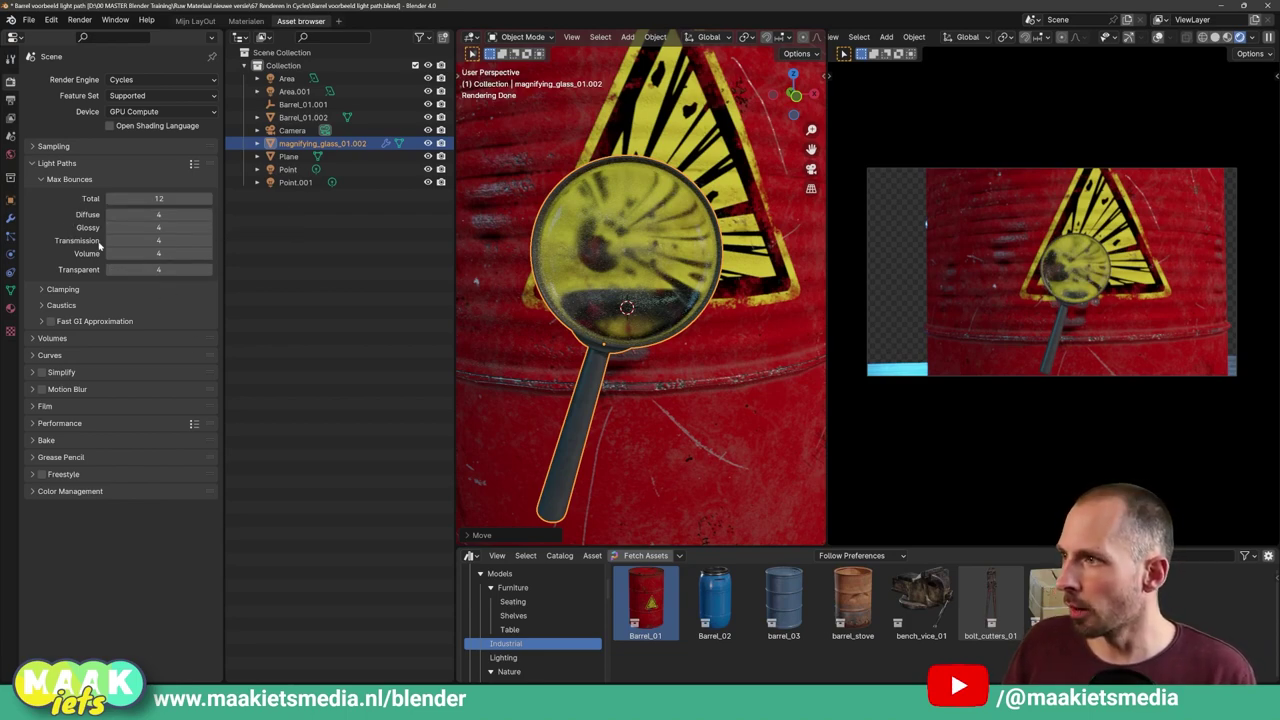
key(BackSpace)
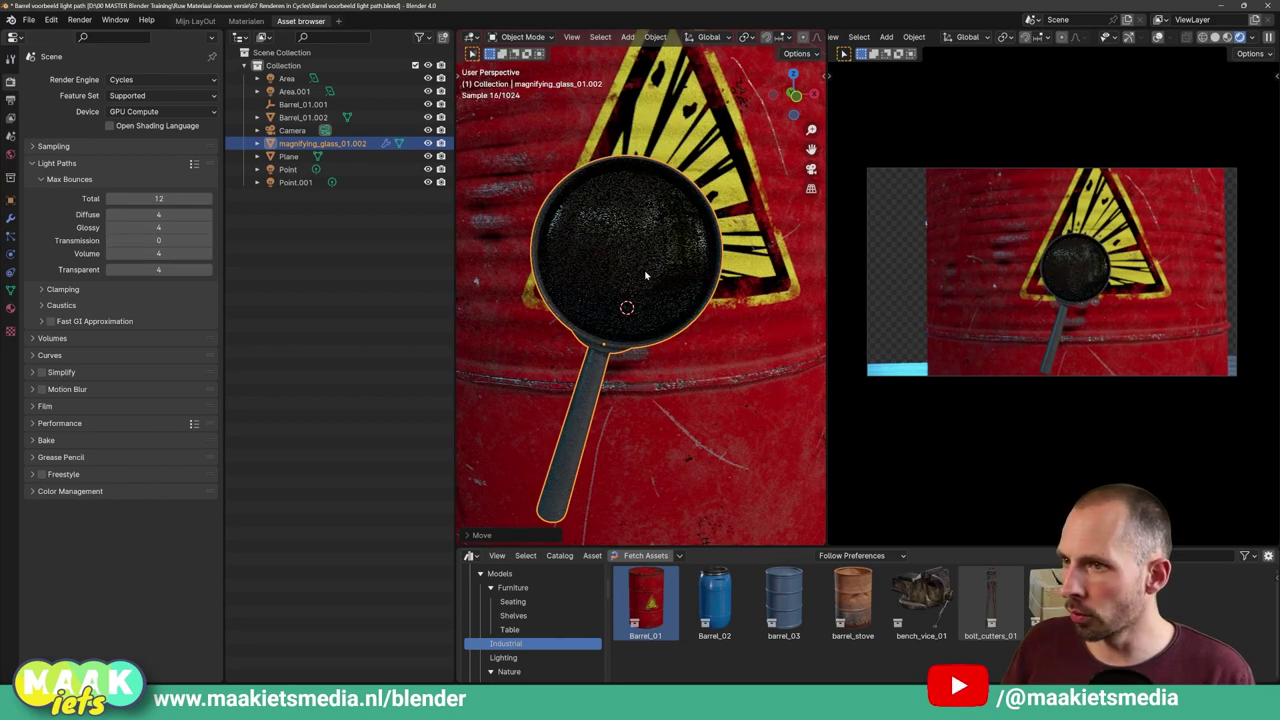
scroll(637, 276, up, 4)
scroll(674, 289, down, 1)
scroll(674, 289, down, 2)
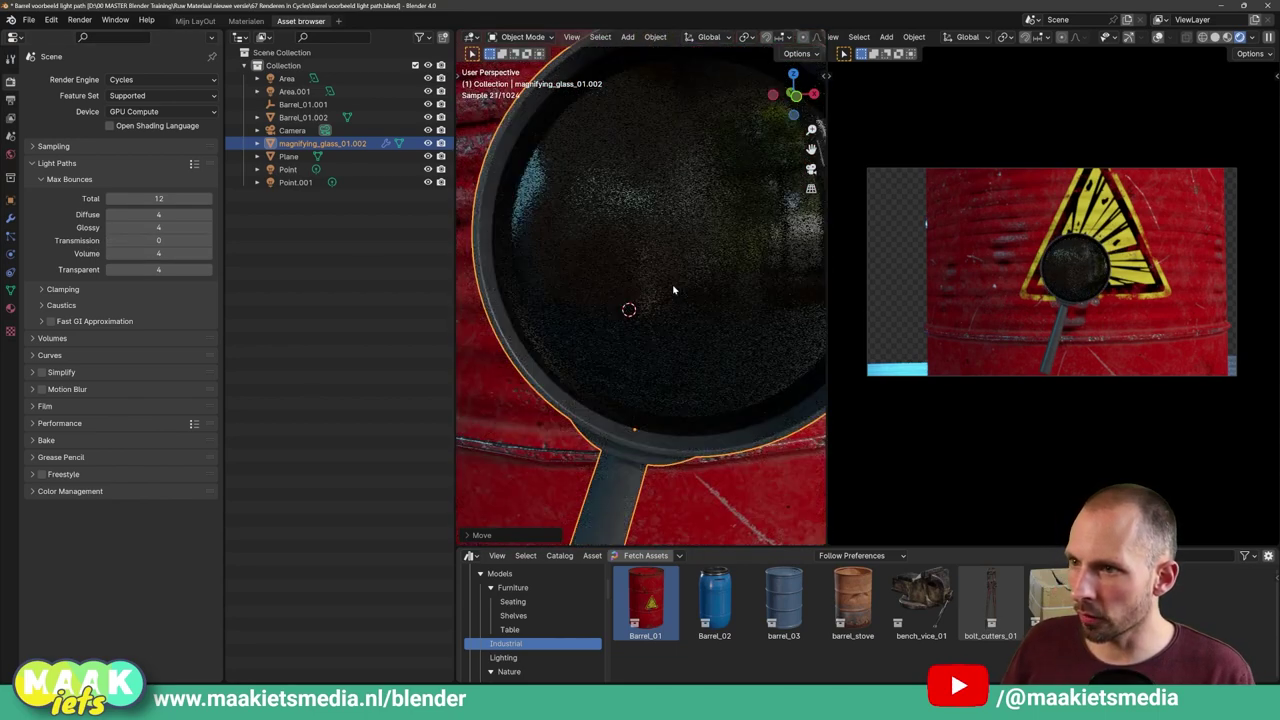
scroll(667, 294, up, 2)
scroll(660, 294, down, 3)
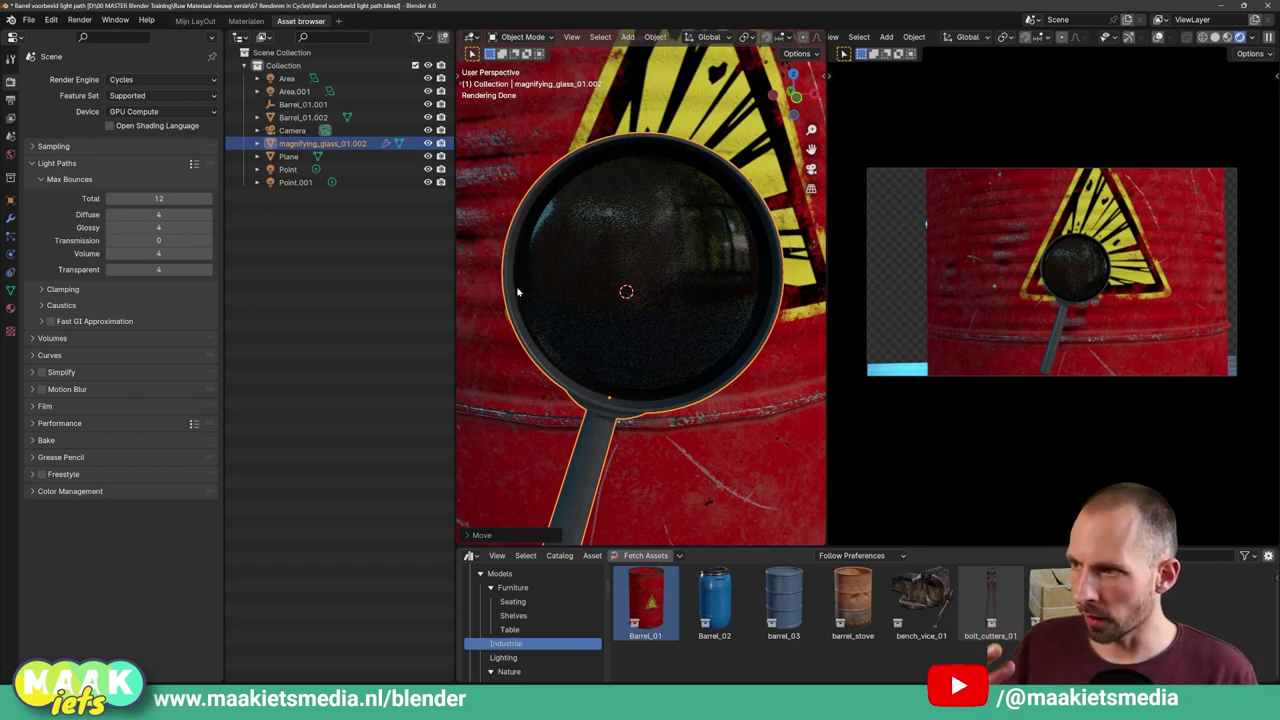
Step Transmission bounces up through 1 and 2 to 13.
click(205, 241)
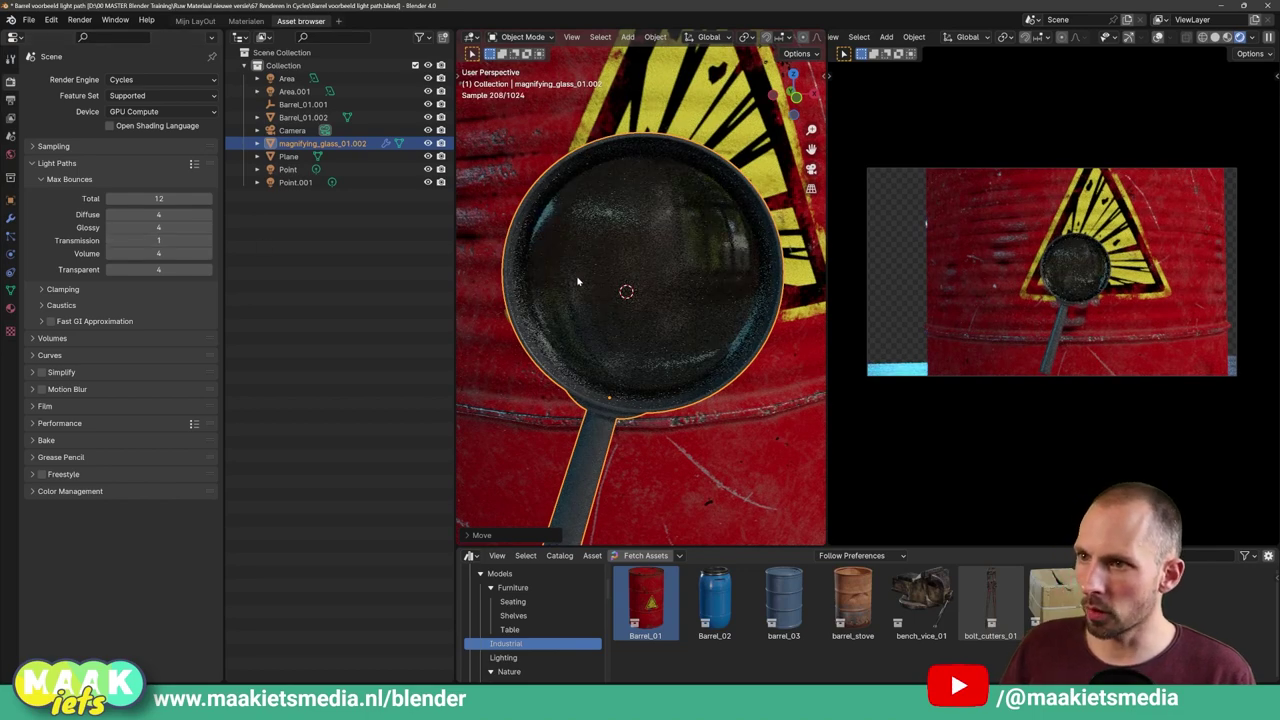
scroll(577, 282, up, 2)
scroll(577, 282, down, 2)
scroll(577, 282, up, 2)
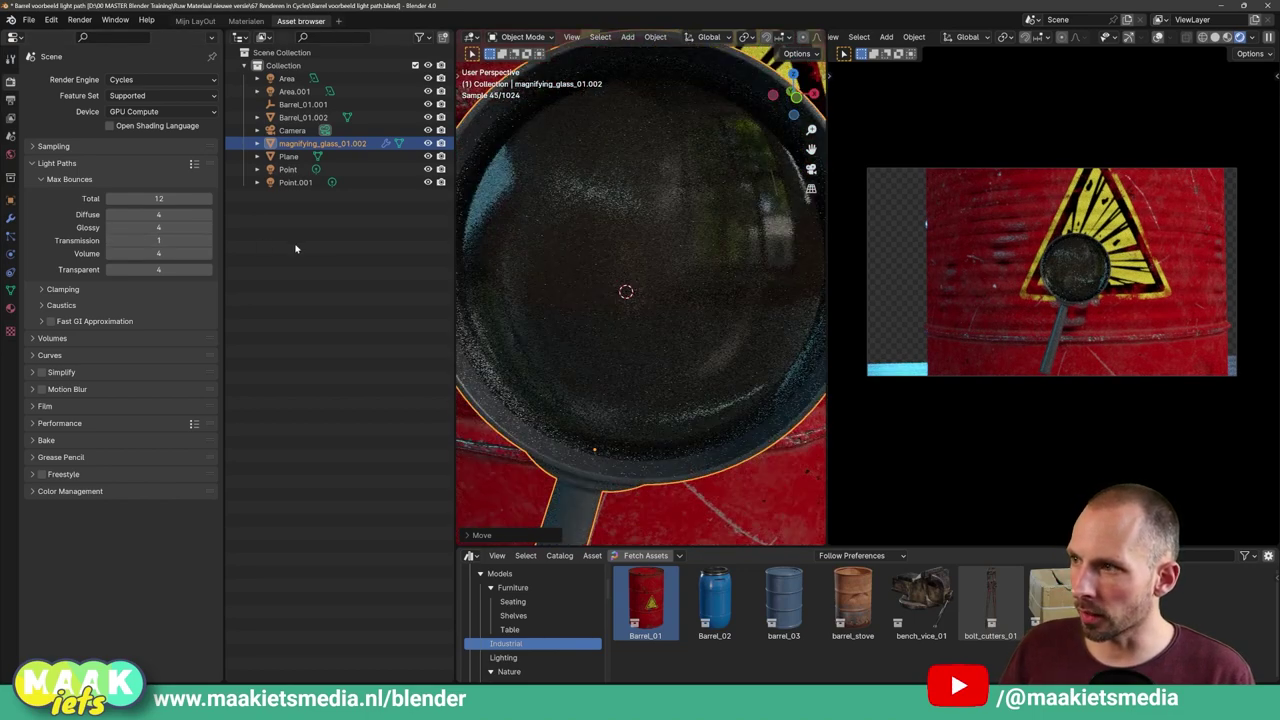
click(209, 241)
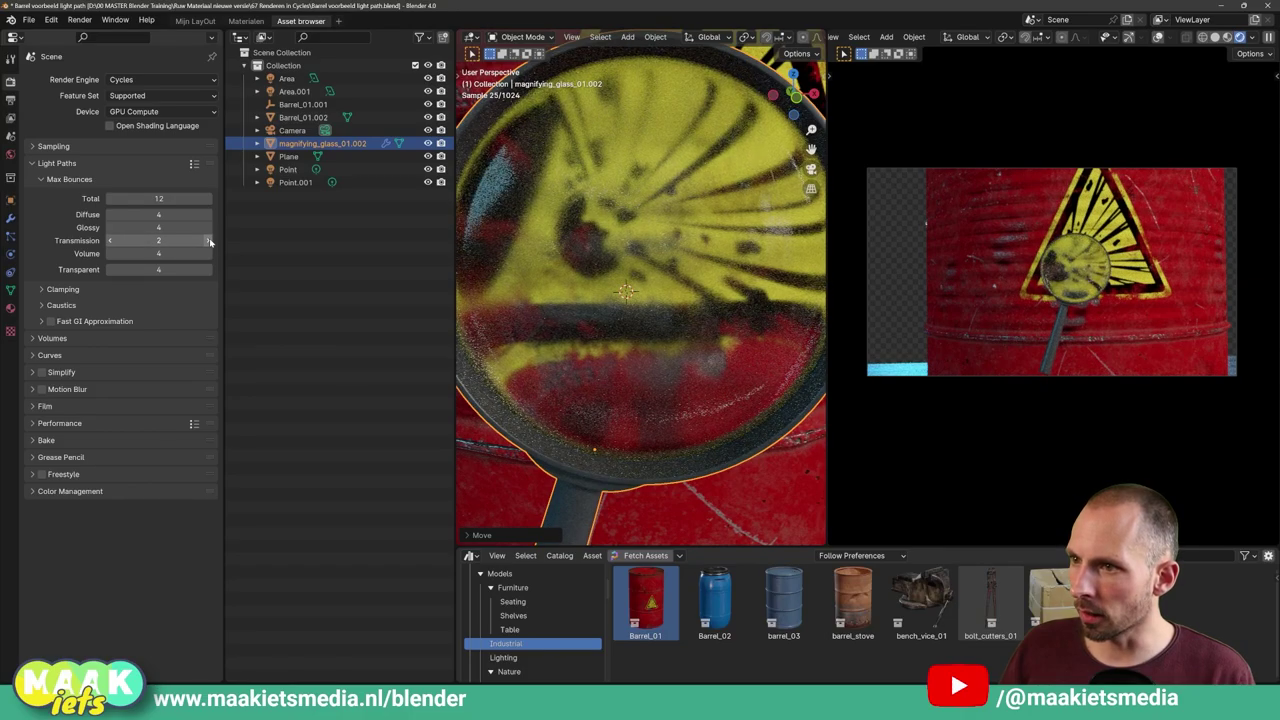
click(209, 241)
click(209, 241)
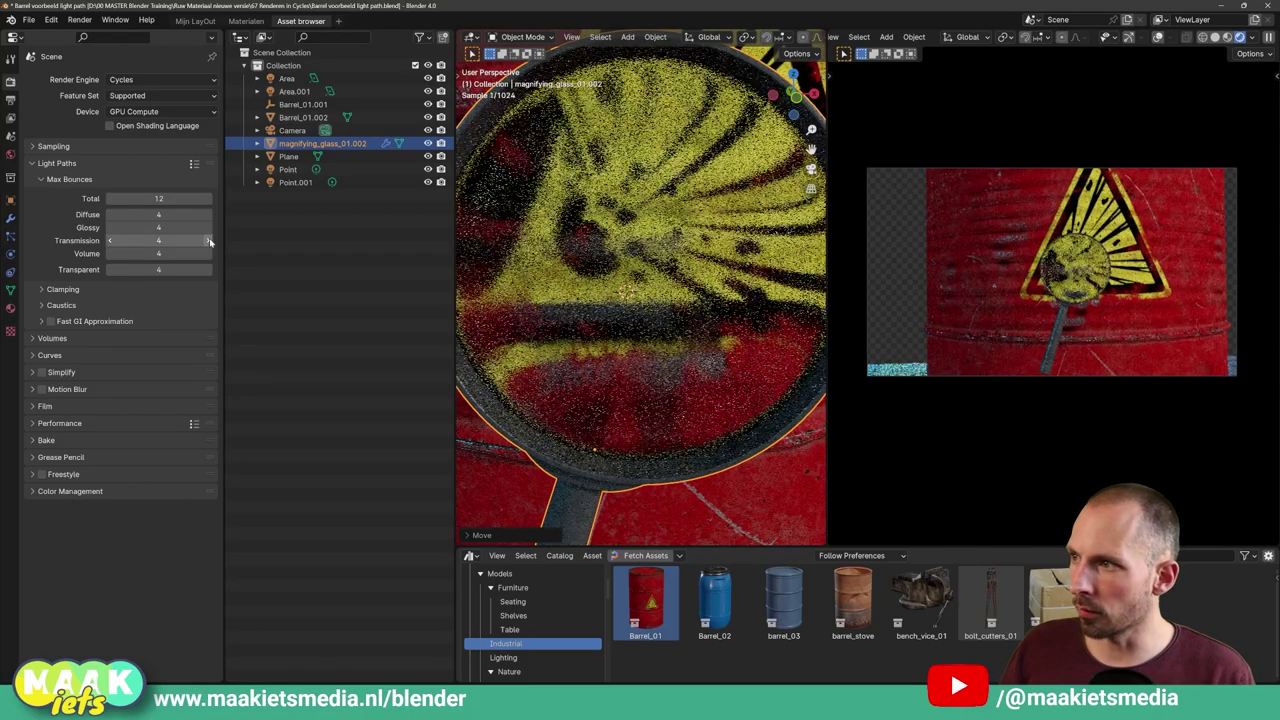
click(208, 241)
click(209, 241)
click(209, 241)
click(209, 241)
click(209, 241)
click(209, 241)
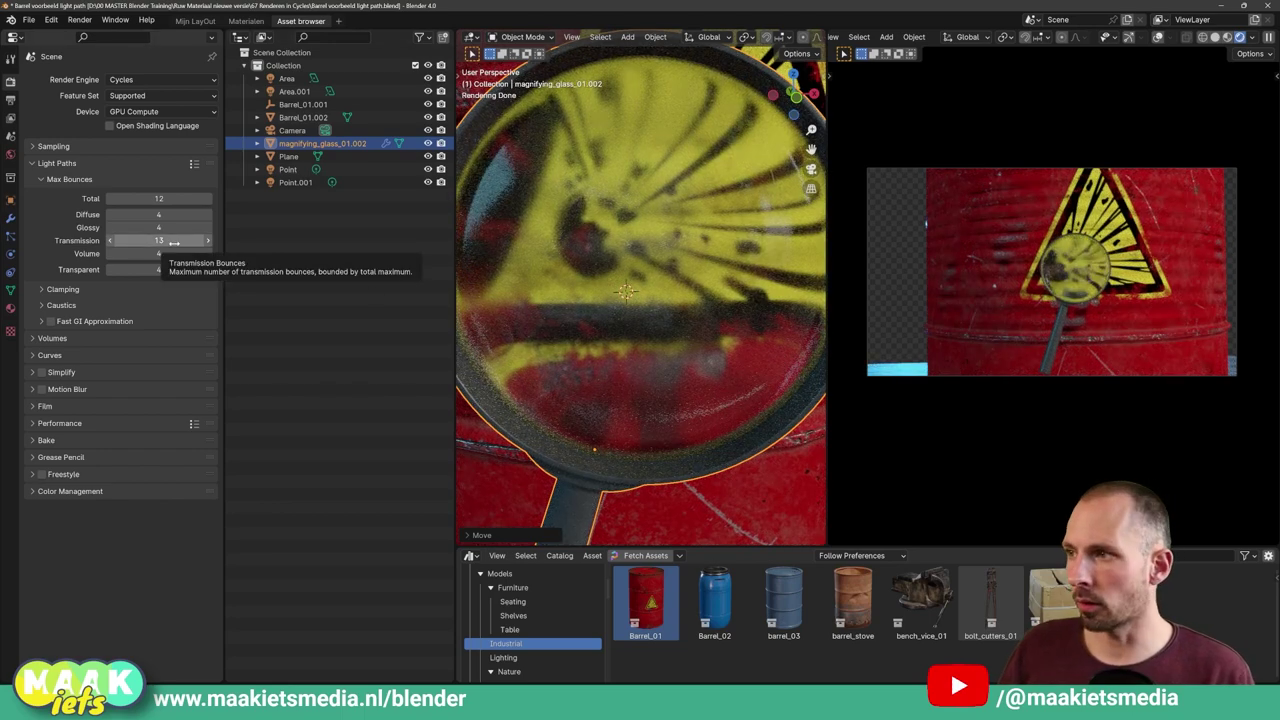
Reset Transmission bounces to 0, settle on 3, and frame the magnifying glass.
key(BackSpace)
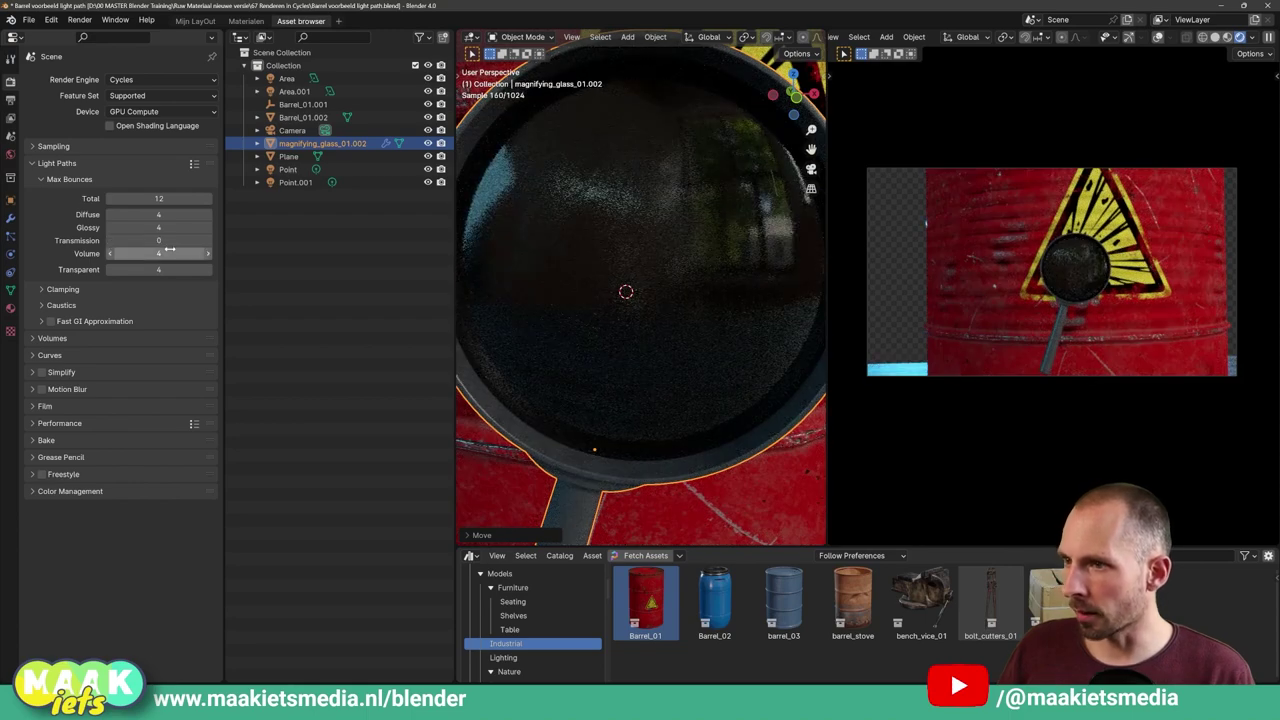
click(208, 241)
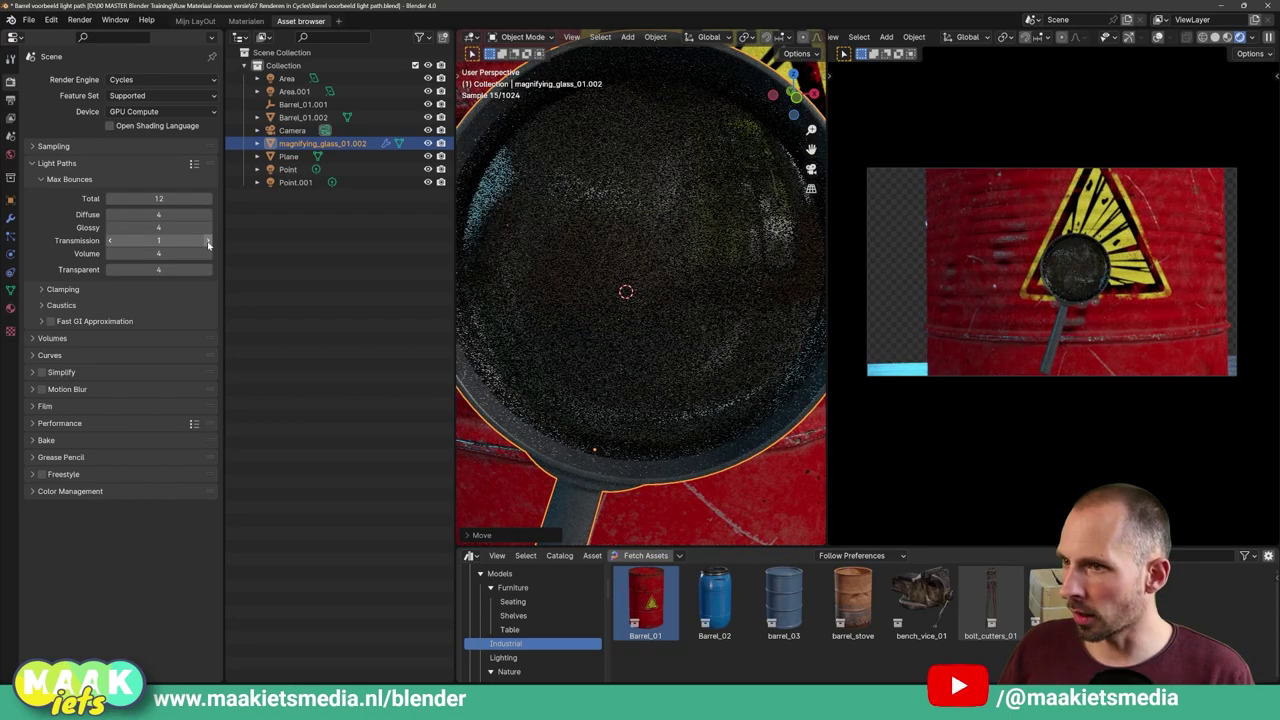
click(208, 241)
click(208, 241)
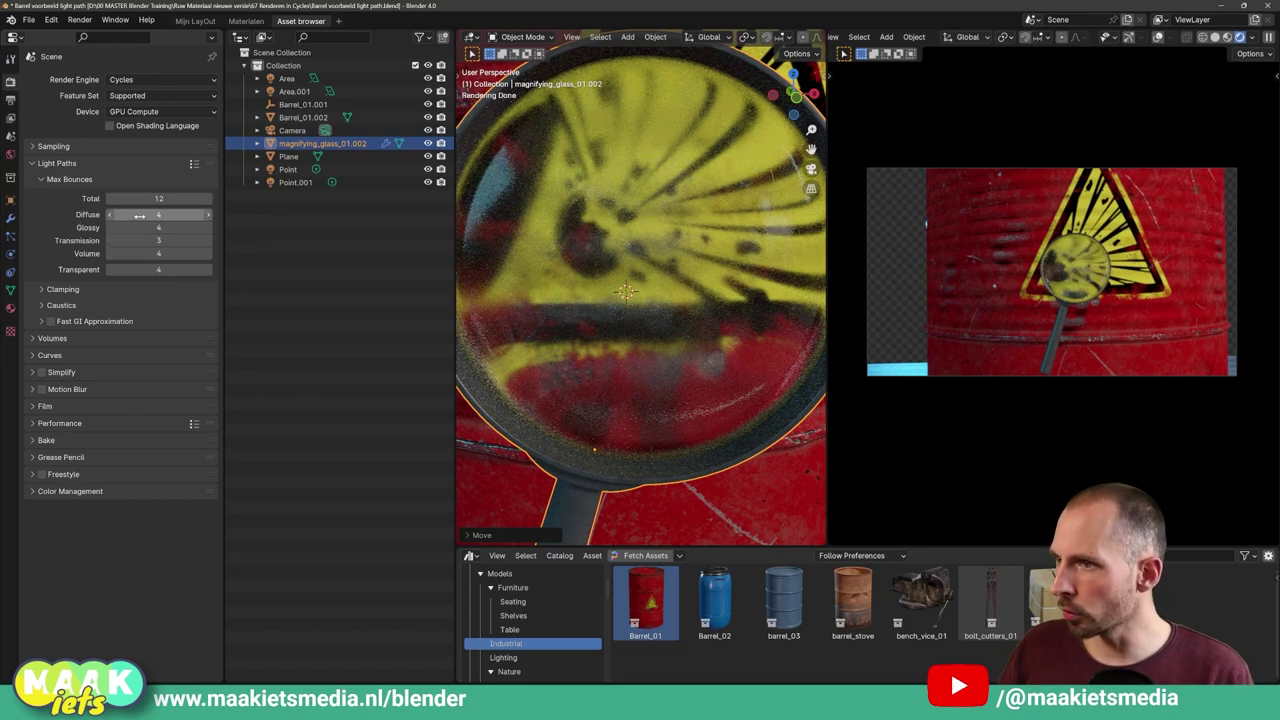
key(KP_Decimal)
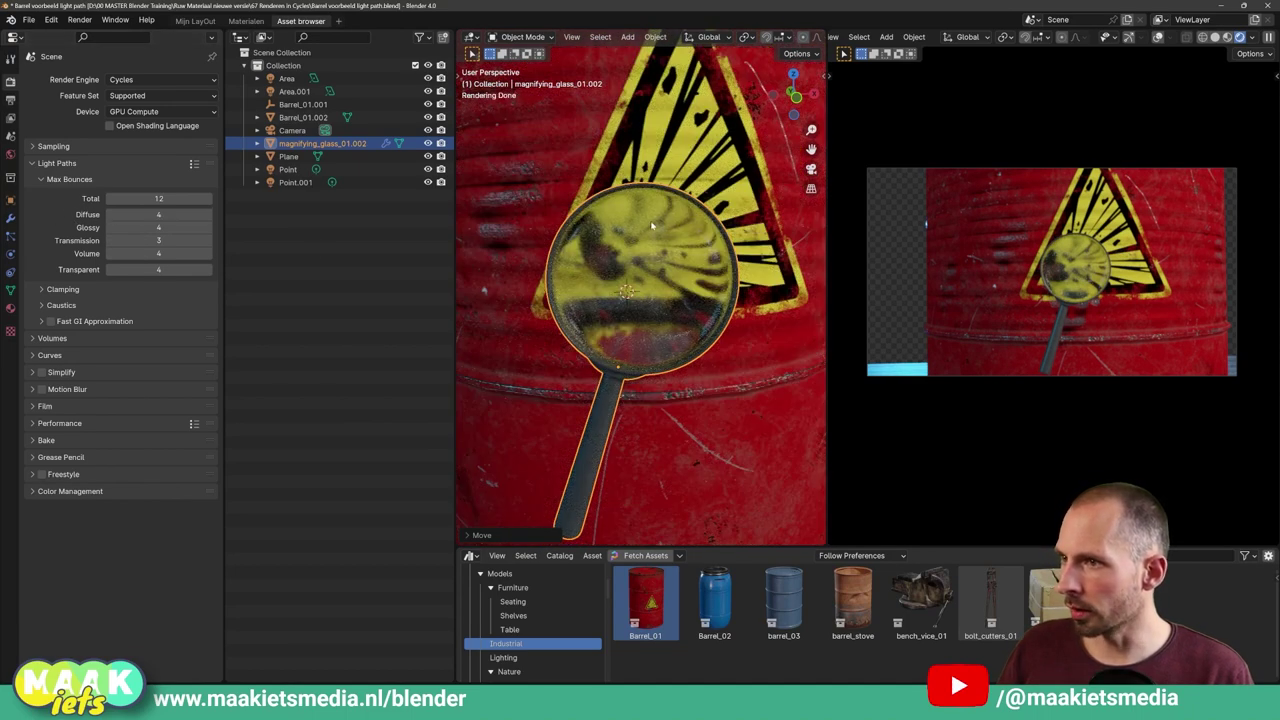
Orbit to face the barrel and slide the magnifying glass over the hazard sign.
middle_drag(560, 230, 660, 226)
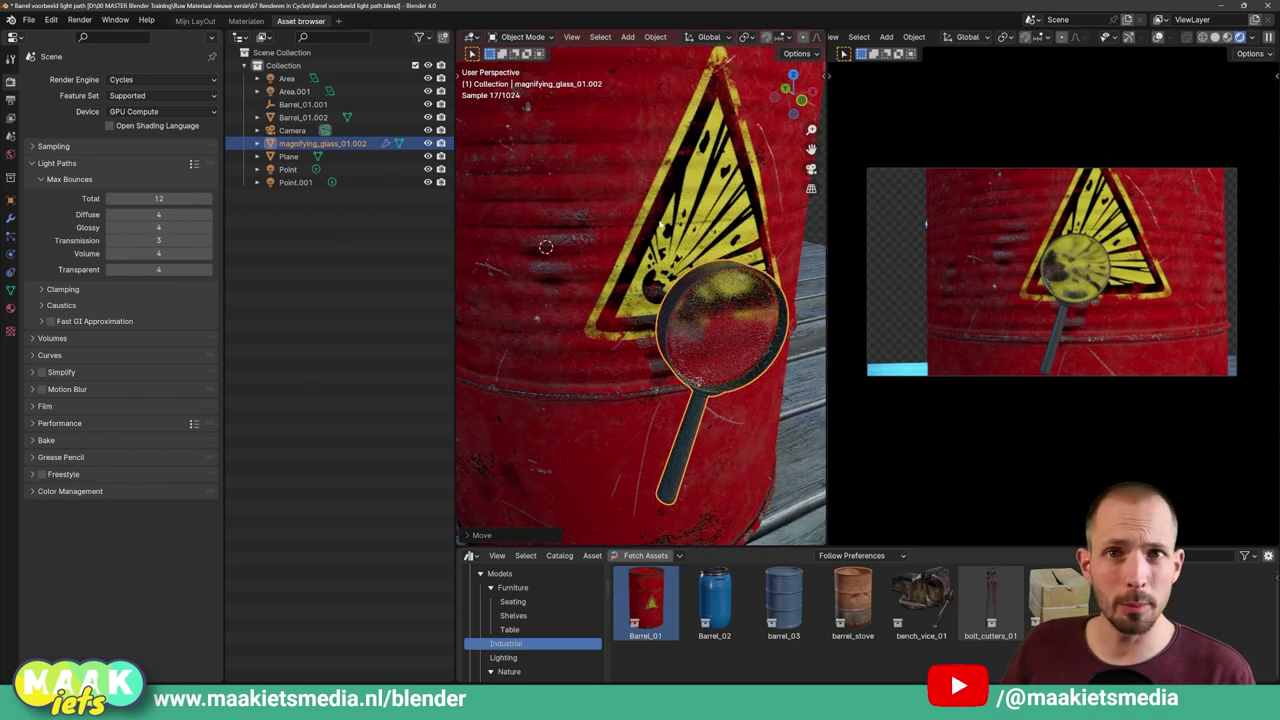
middle_drag(780, 270, 704, 280)
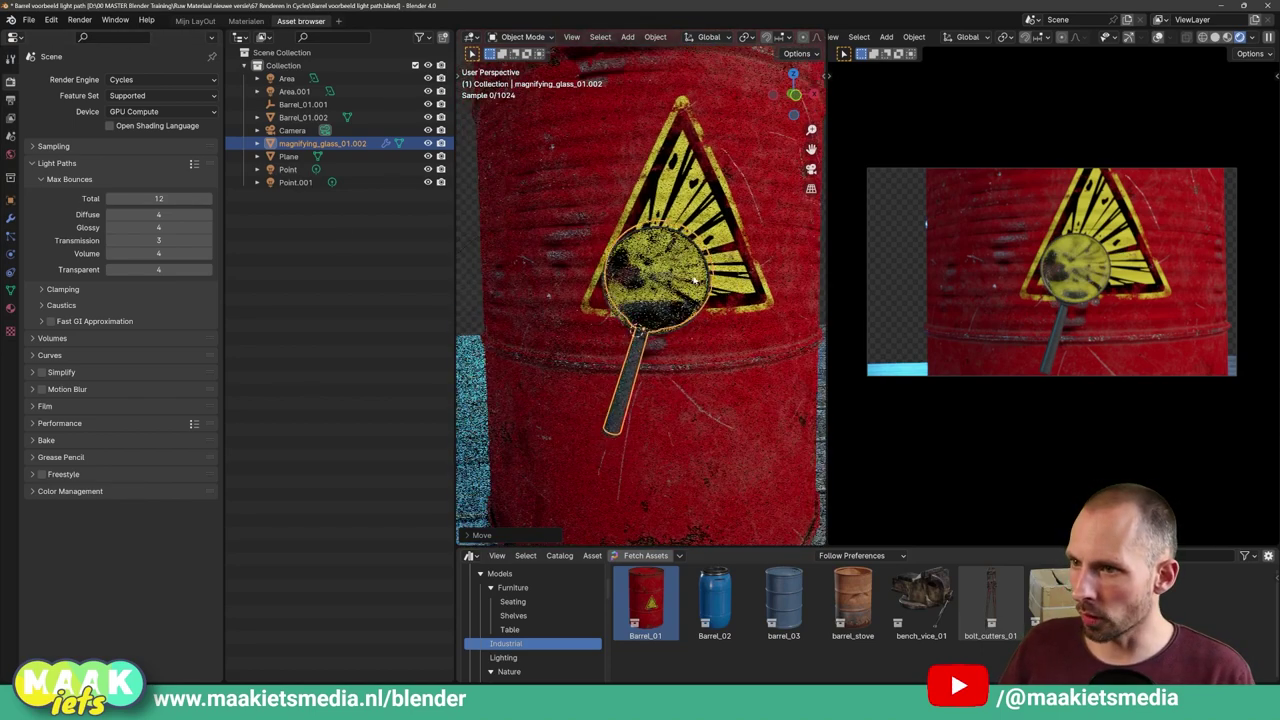
key(g)
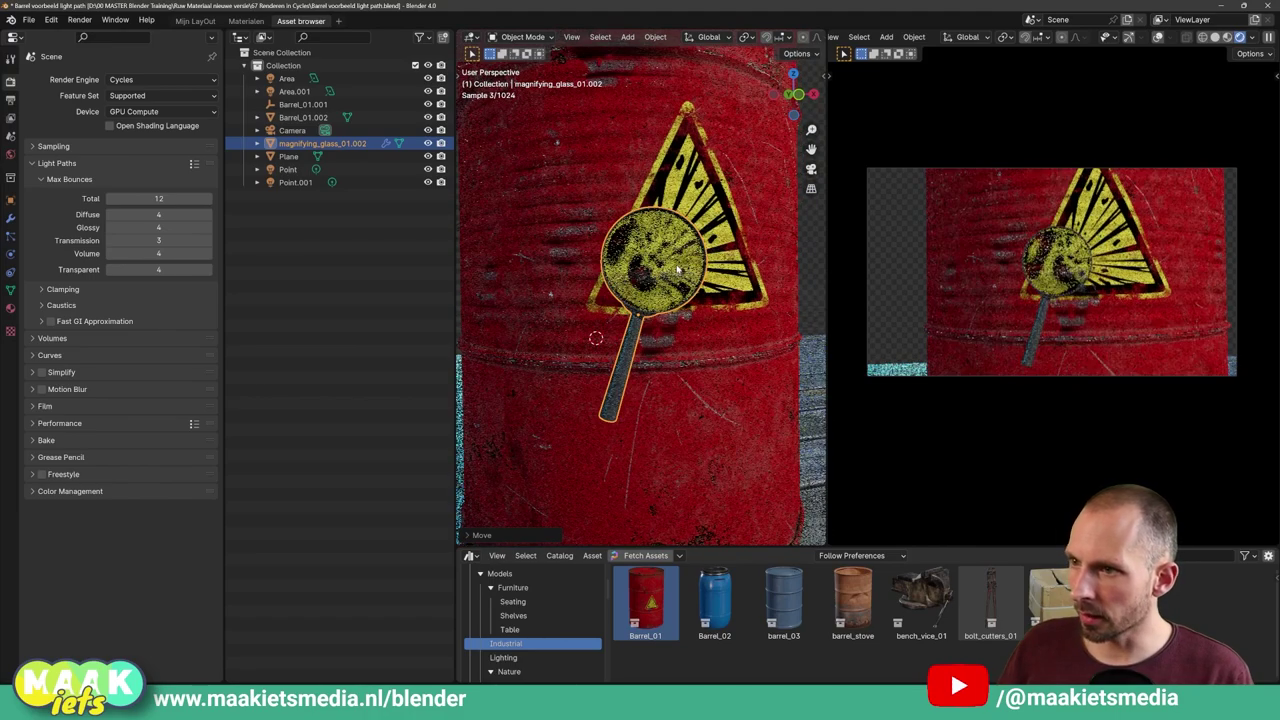
mouse_move(640, 290)
middle_down()
mouse_move(718, 270)
mouse_move(640, 280)
middle_up()
click(713, 275)
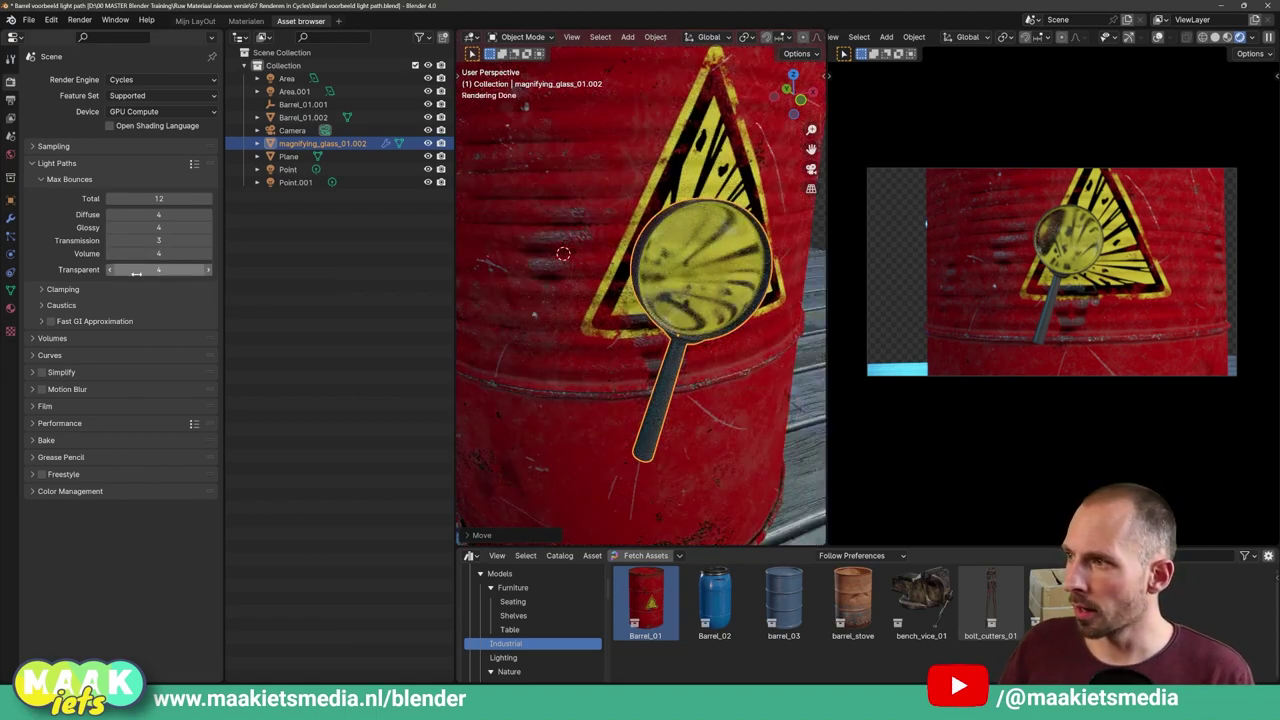
Nudge the magnifying glass into place twice more and expand the Performance panel.
key(g)
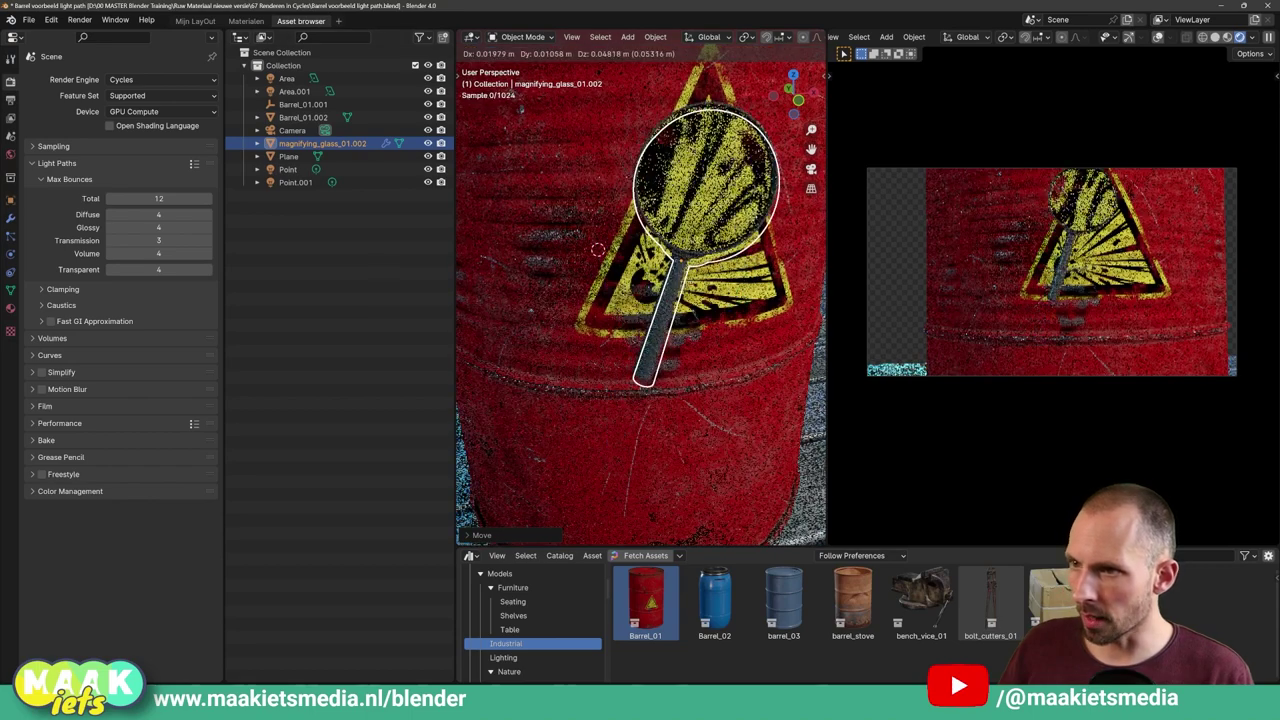
key(Return)
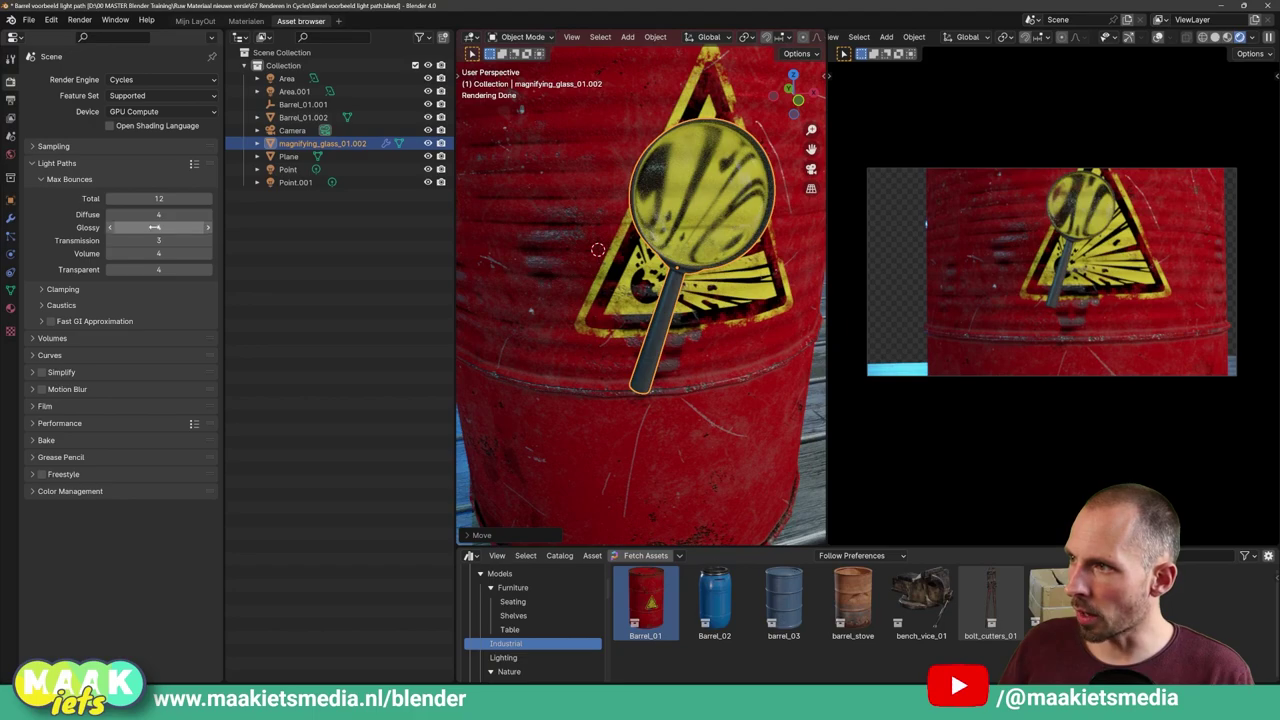
key(g)
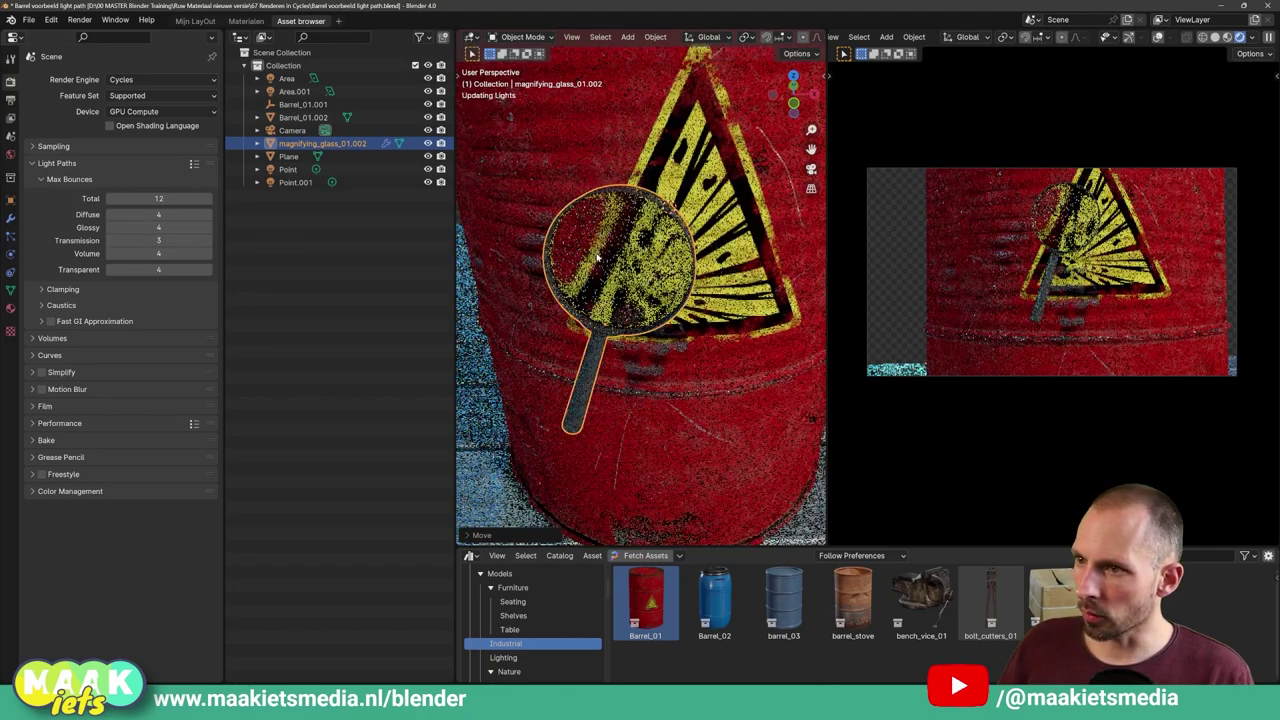
key(Return)
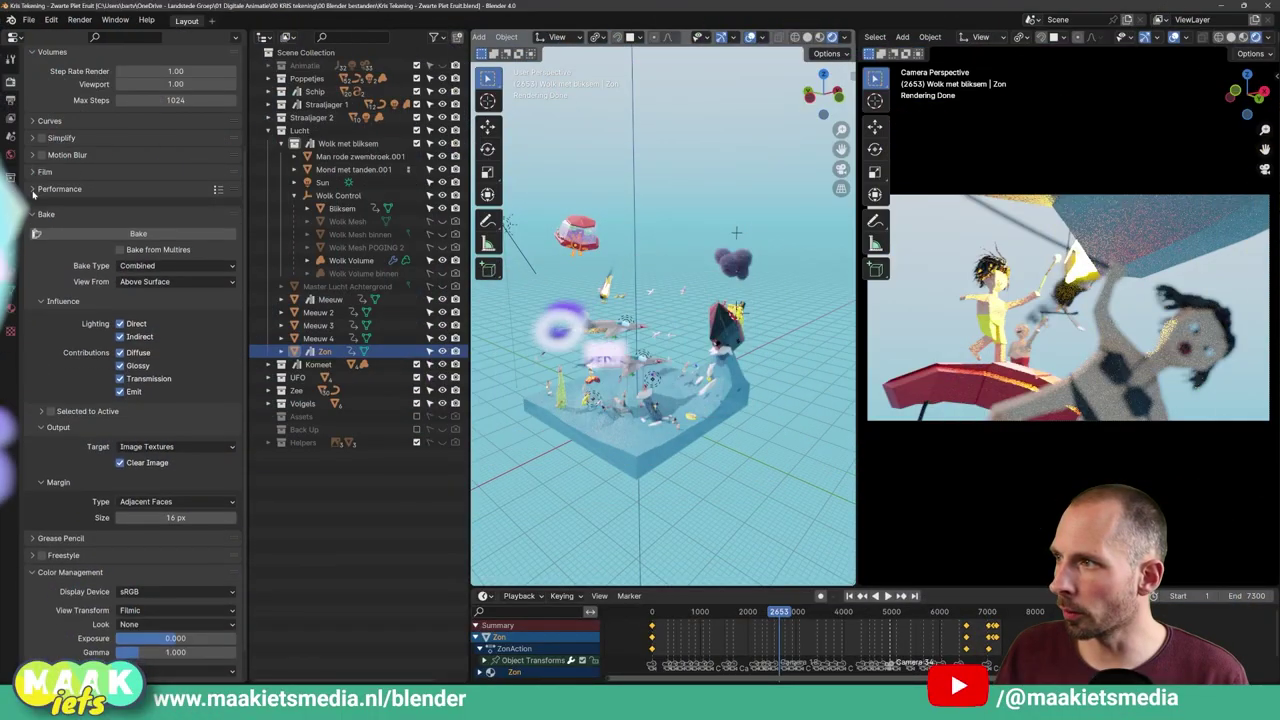
click(33, 190)
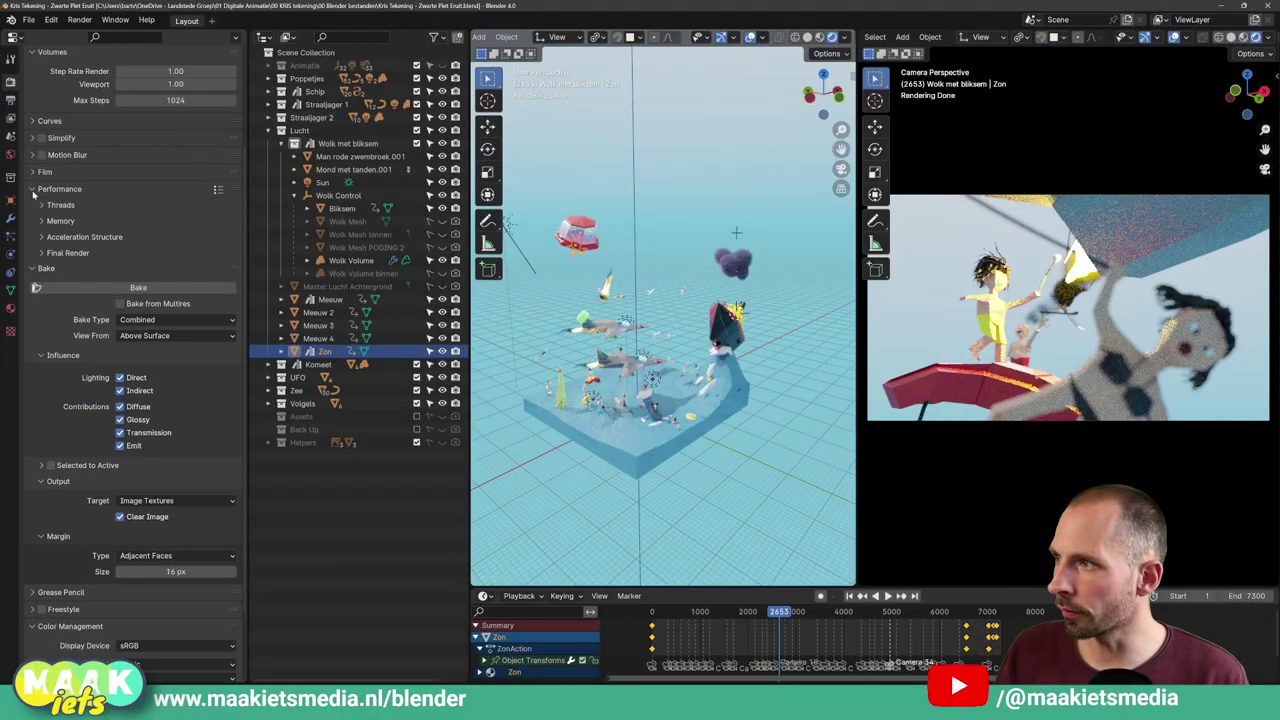
Expand Final Render performance options and test-render the current frame.
click(41, 254)
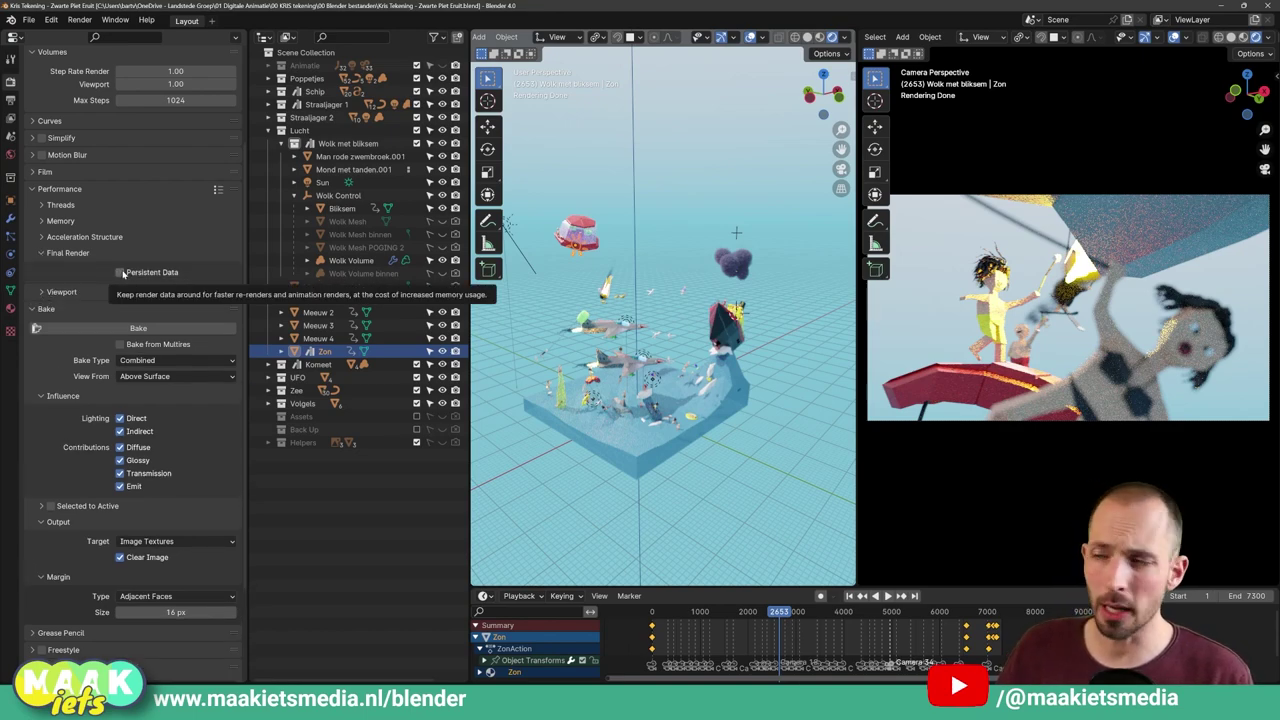
click(79, 20)
click(92, 35)
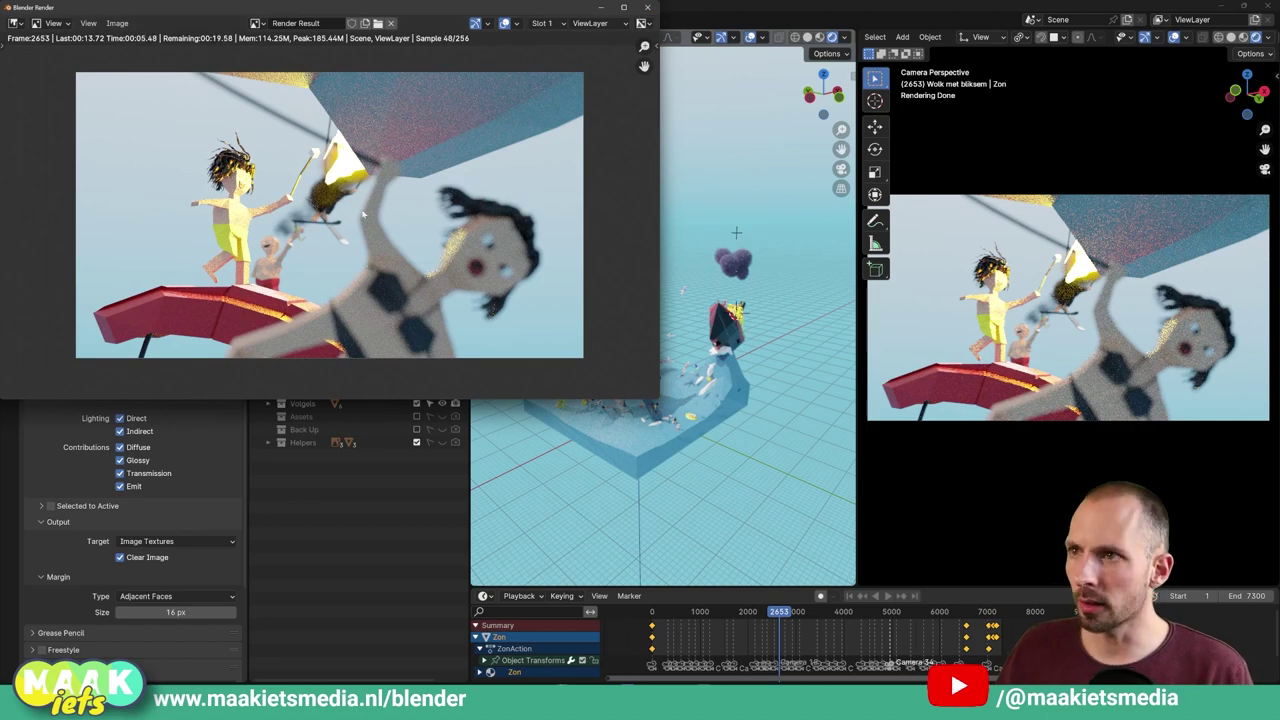
key(Escape)
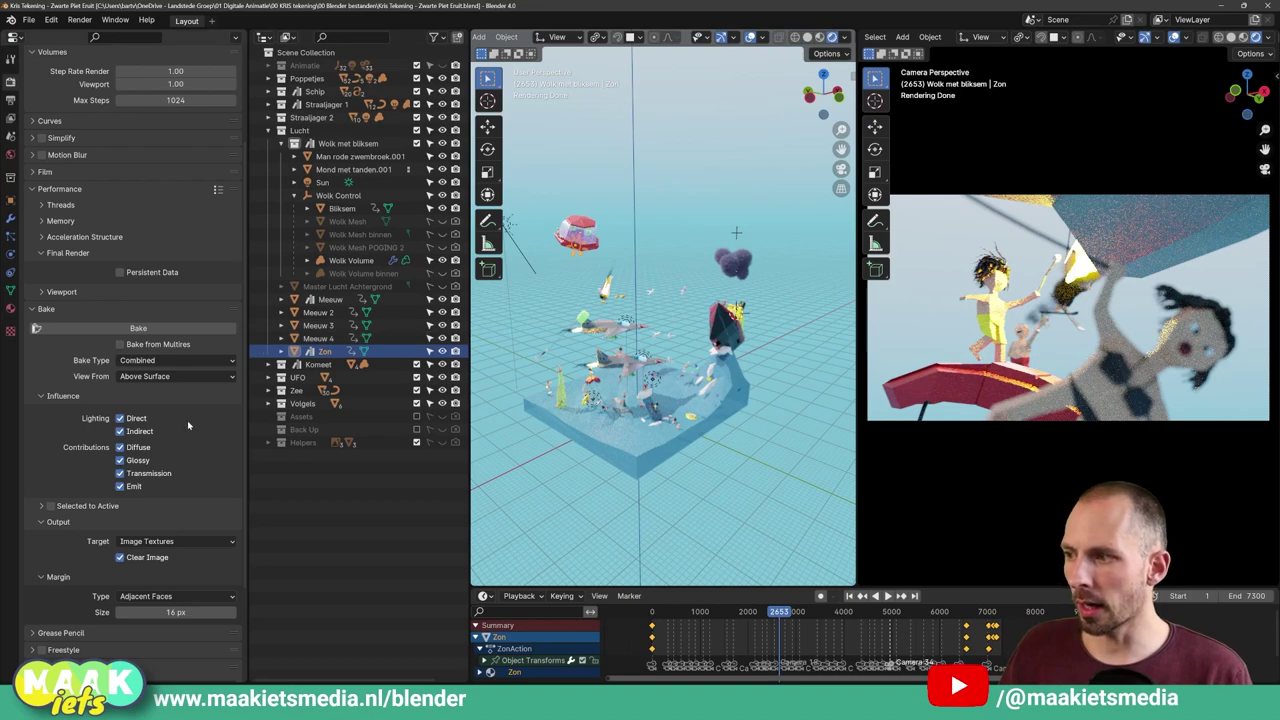
scroll(173, 444, down, 1)
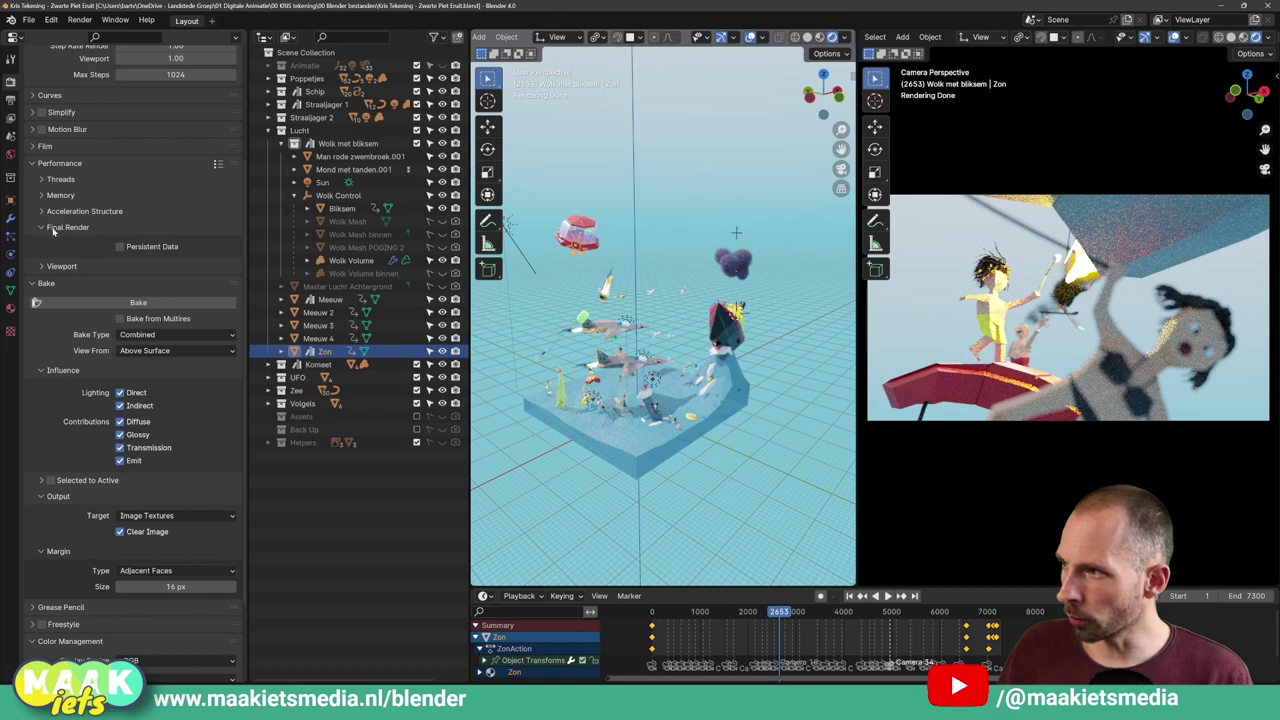
Toggle Persistent Data under Final Render performance options.
click(119, 247)
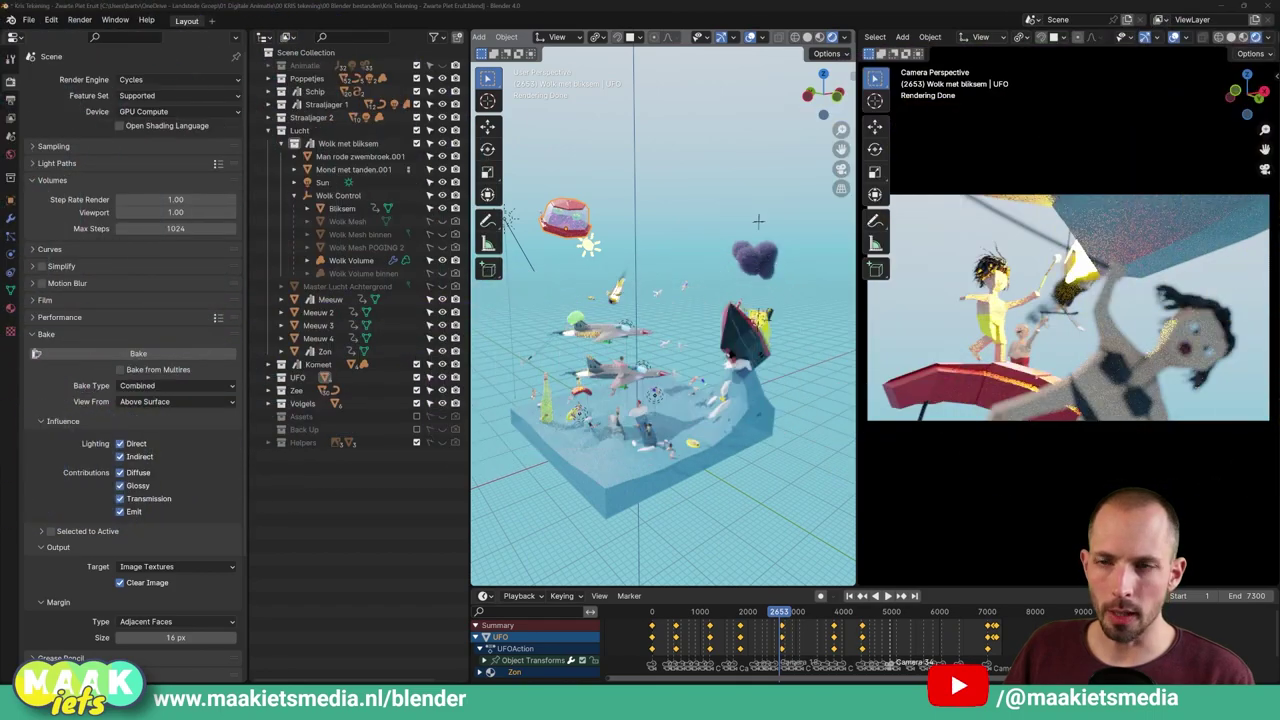
scroll(115, 205, down, 3)
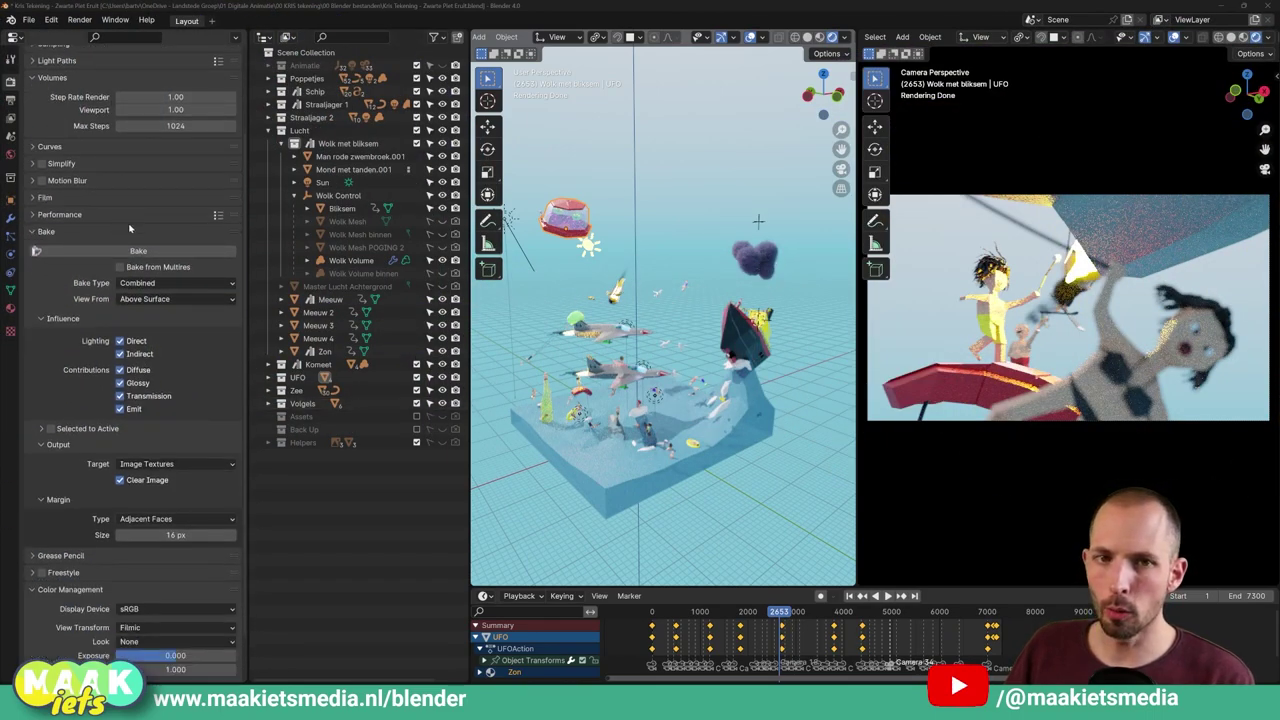
scroll(118, 215, down, 1)
scroll(152, 297, up, 3)
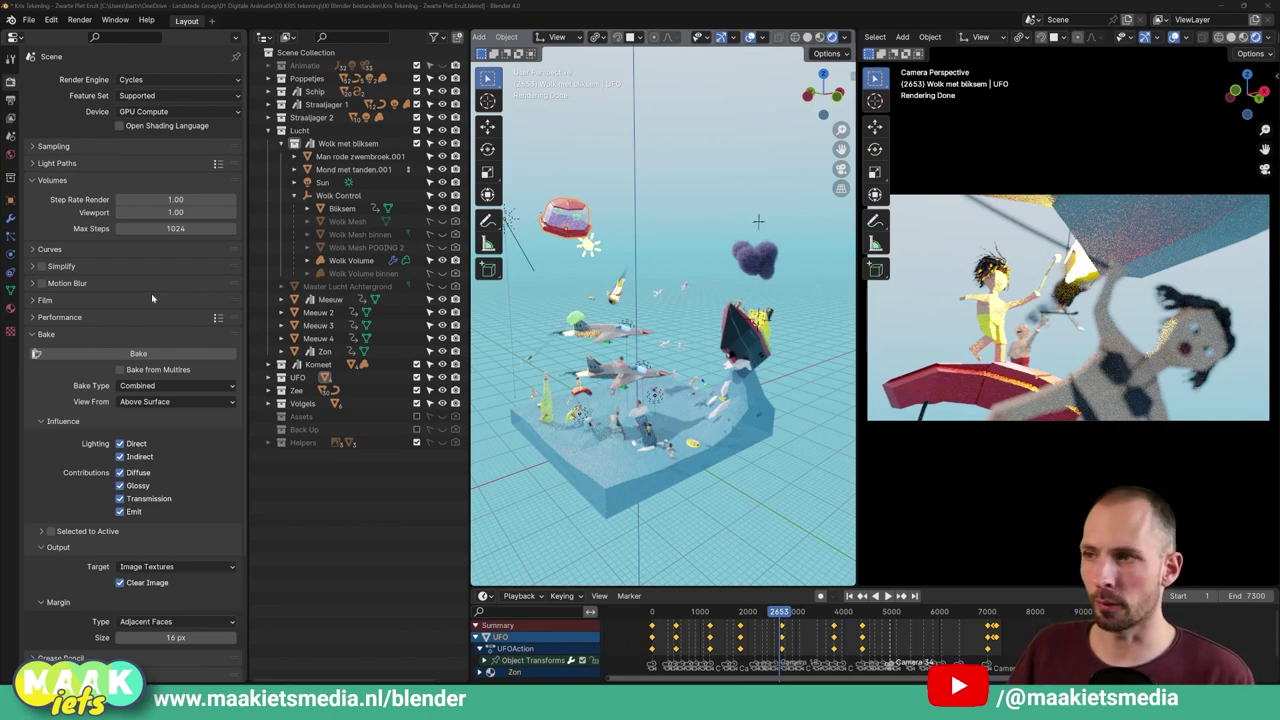
Collapse the Bake and Volumes panels and show Output Properties.
click(36, 334)
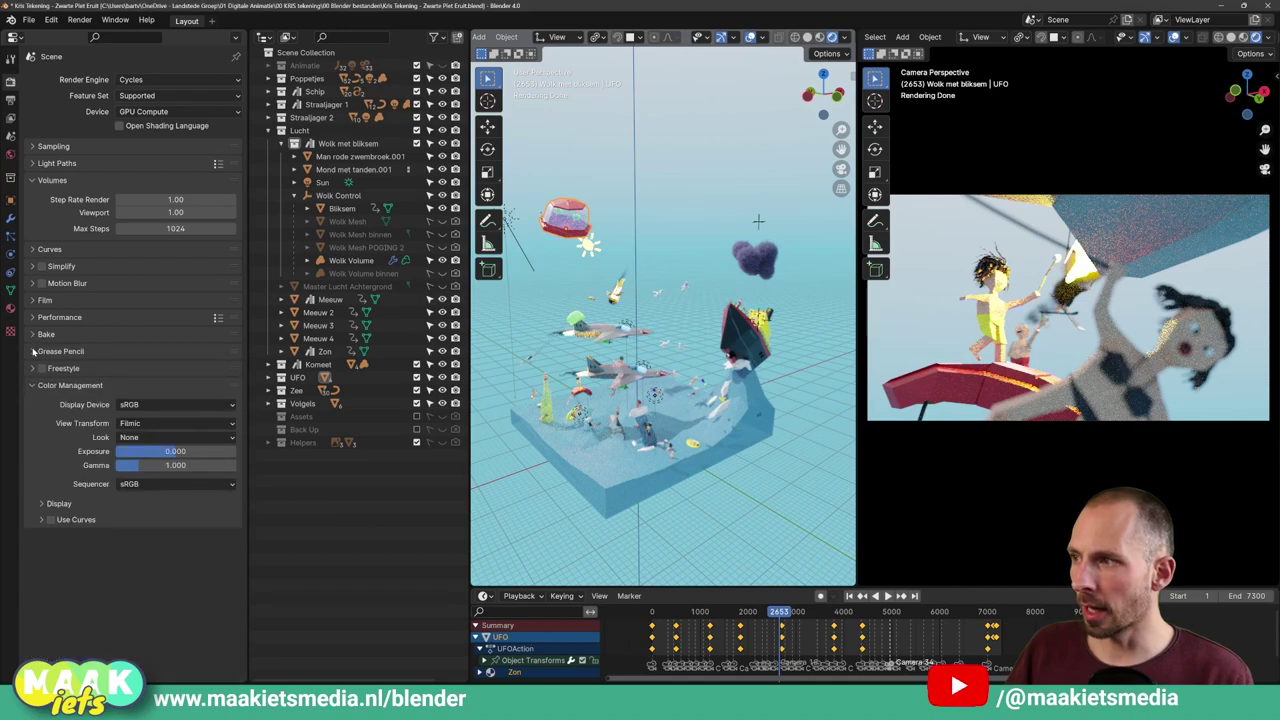
click(37, 182)
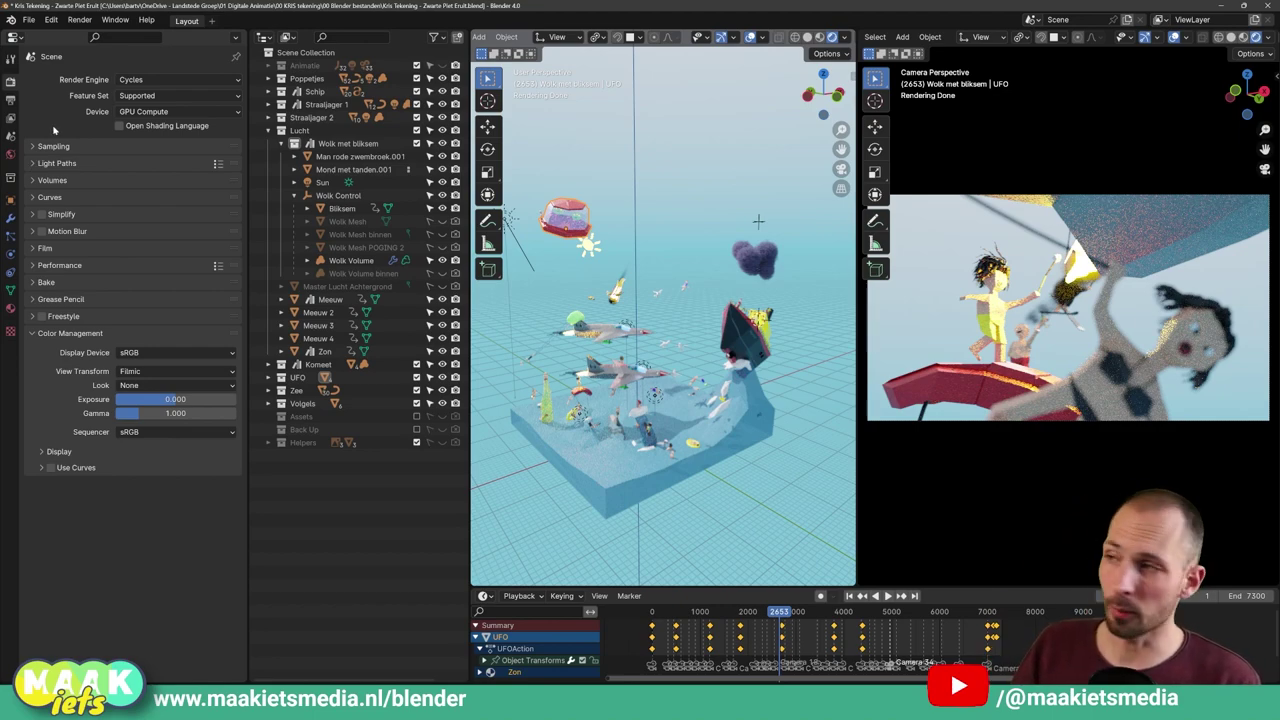
click(12, 101)
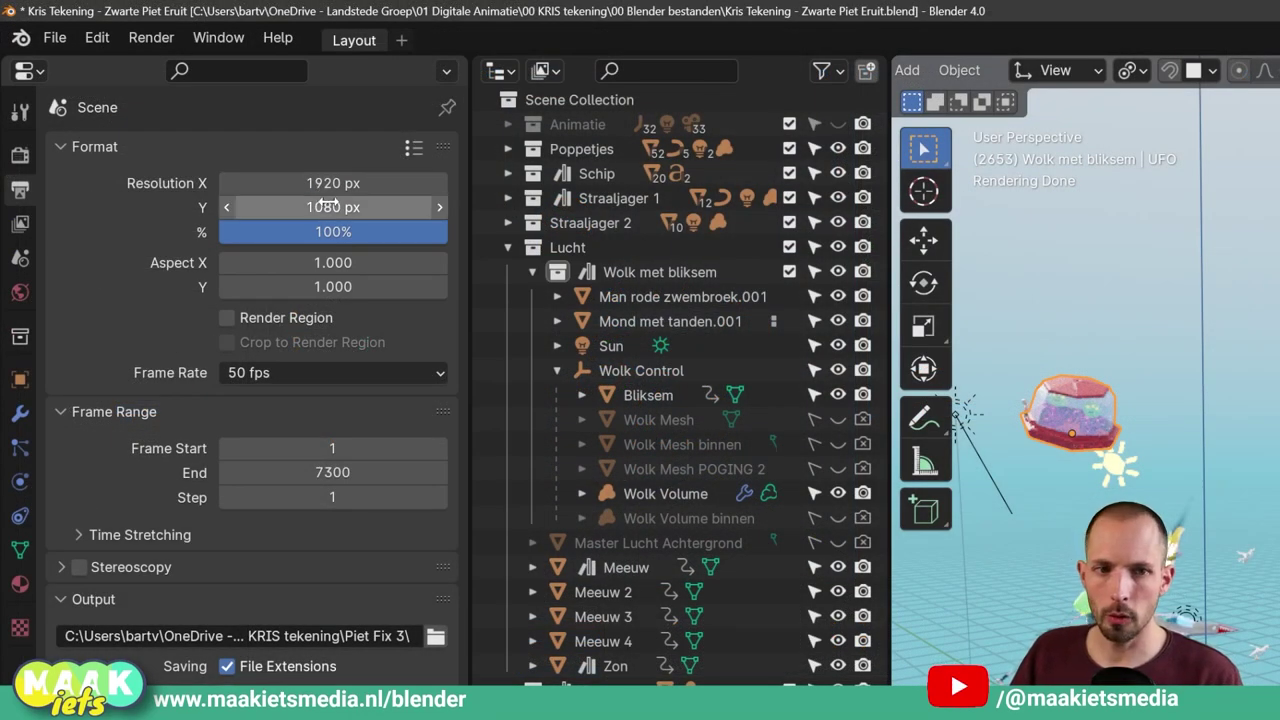
drag(333, 231, 207, 231)
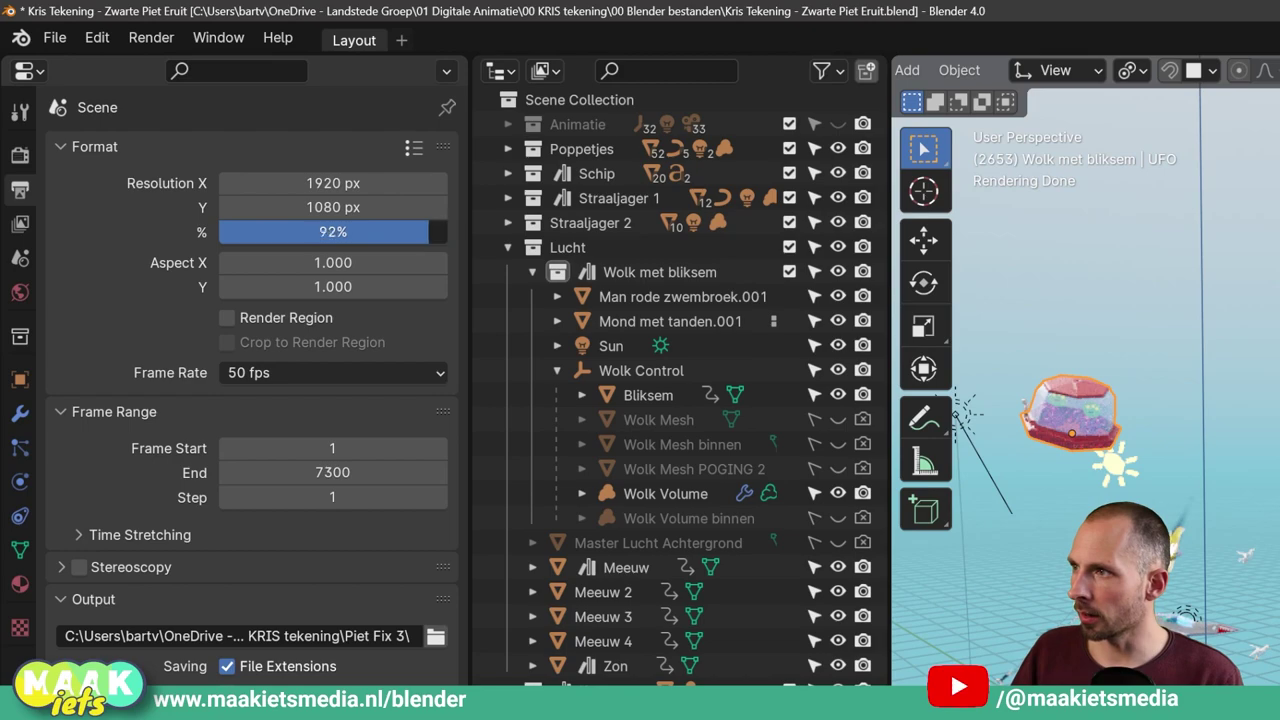
drag(322, 231, 447, 231)
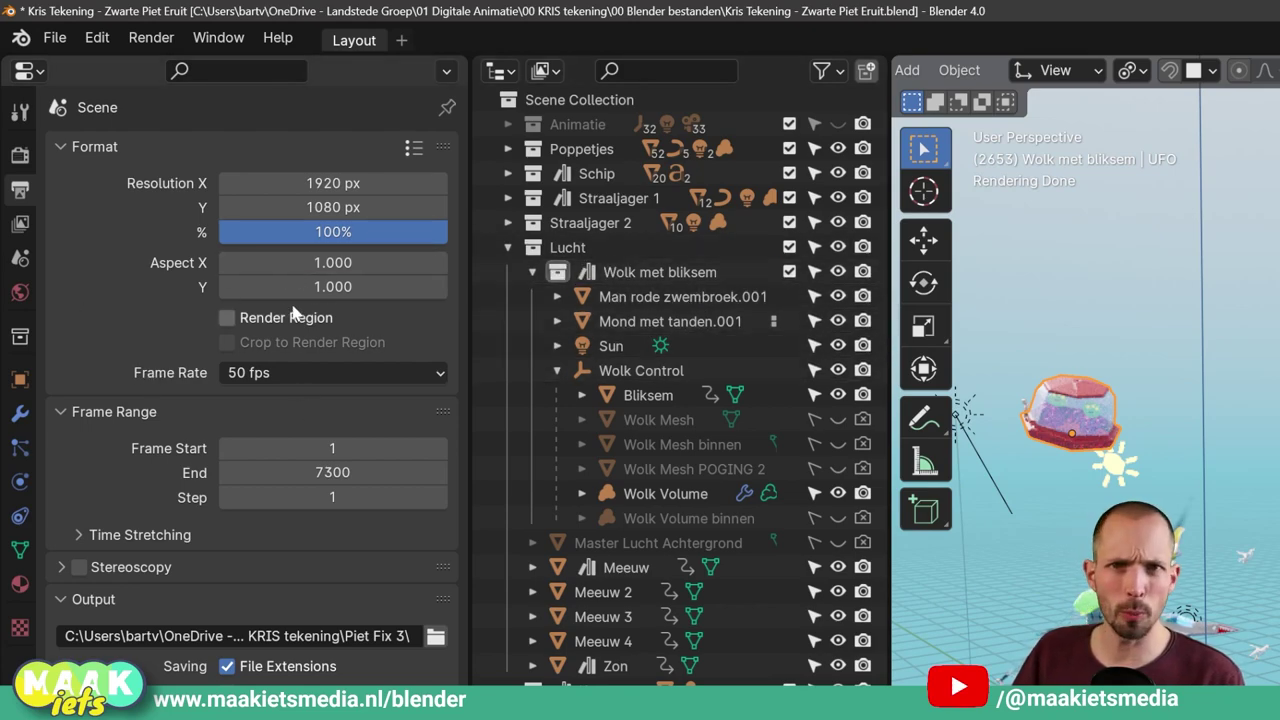
click(268, 374)
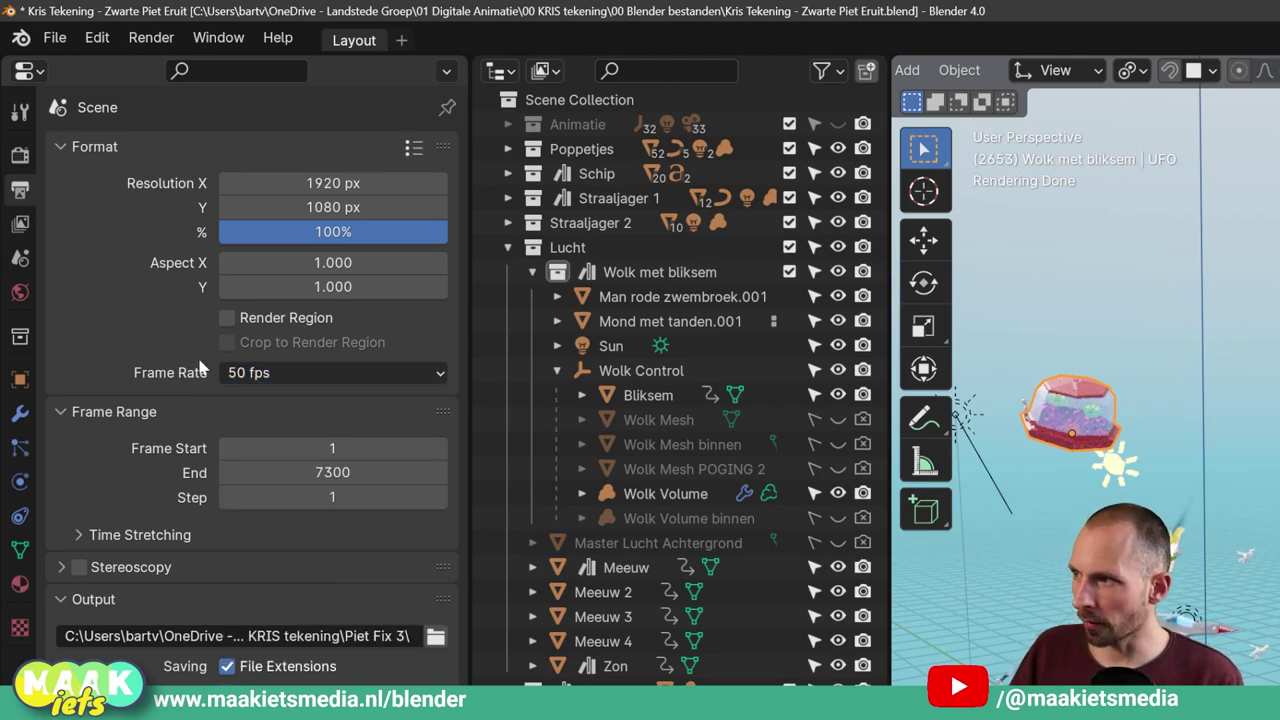
click(277, 378)
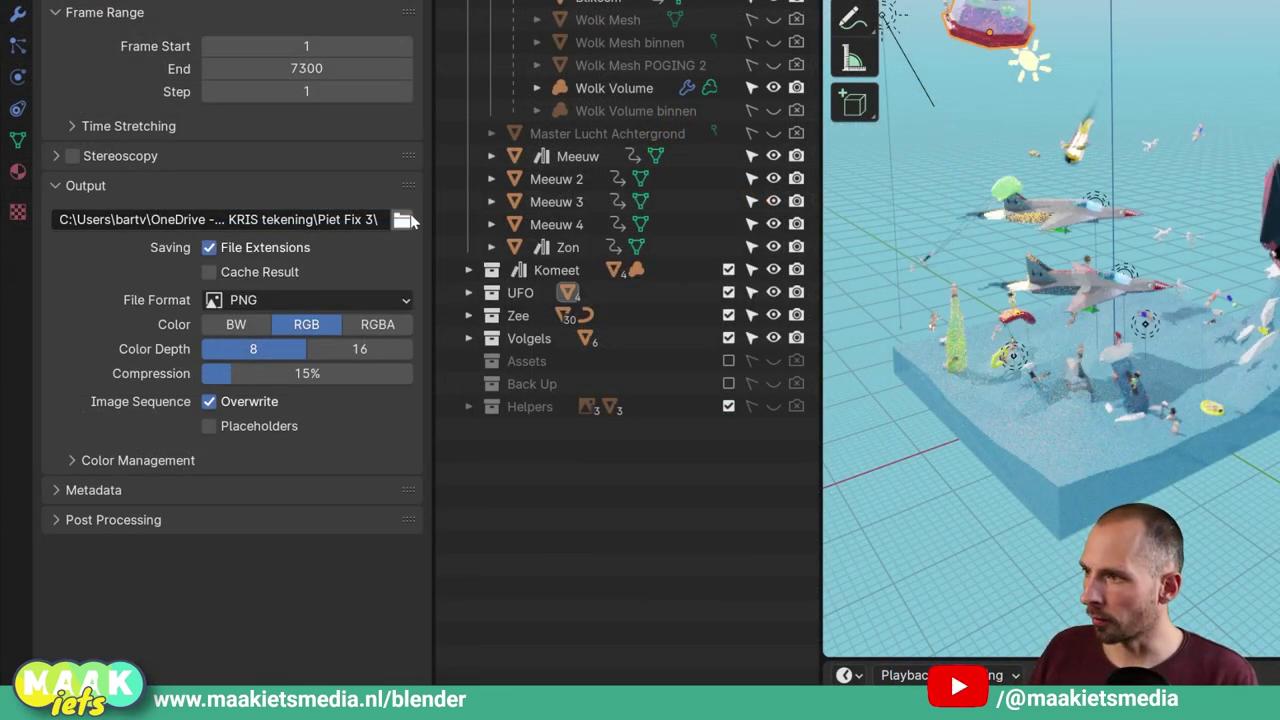
Point the output path to a new 'Final Render' folder in the parent directory.
click(401, 219)
click(887, 85)
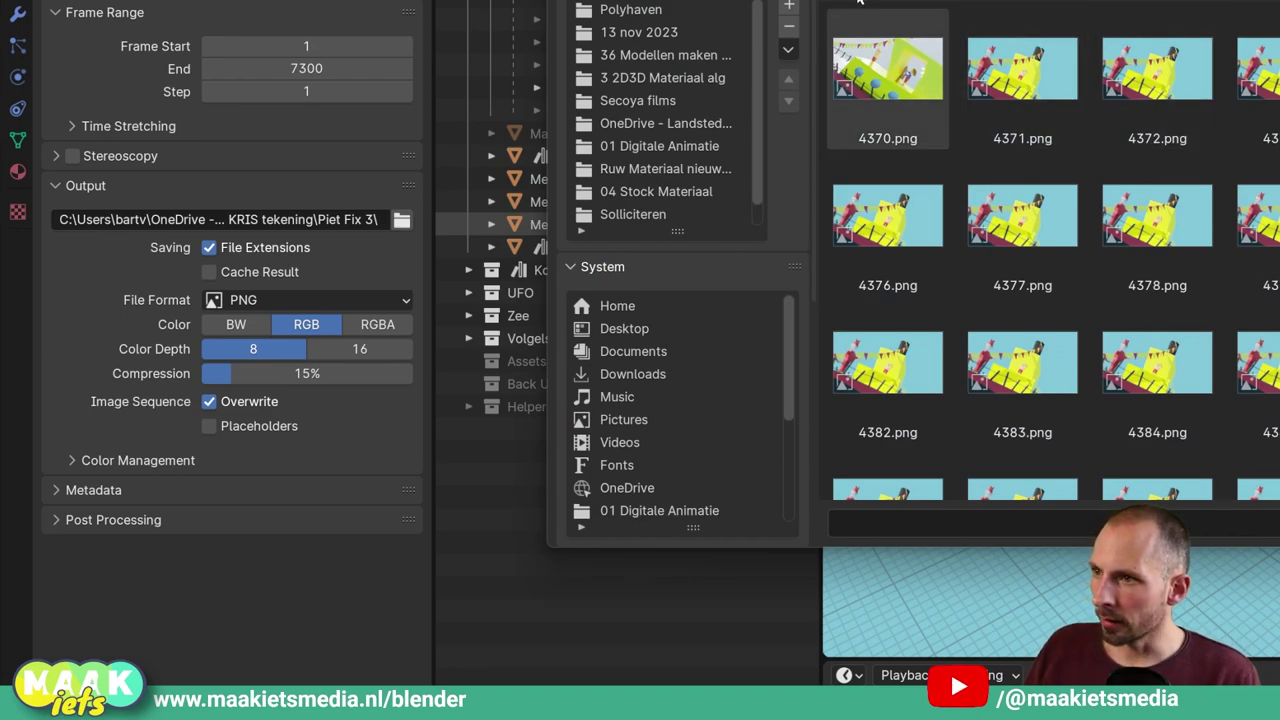
key(BackSpace)
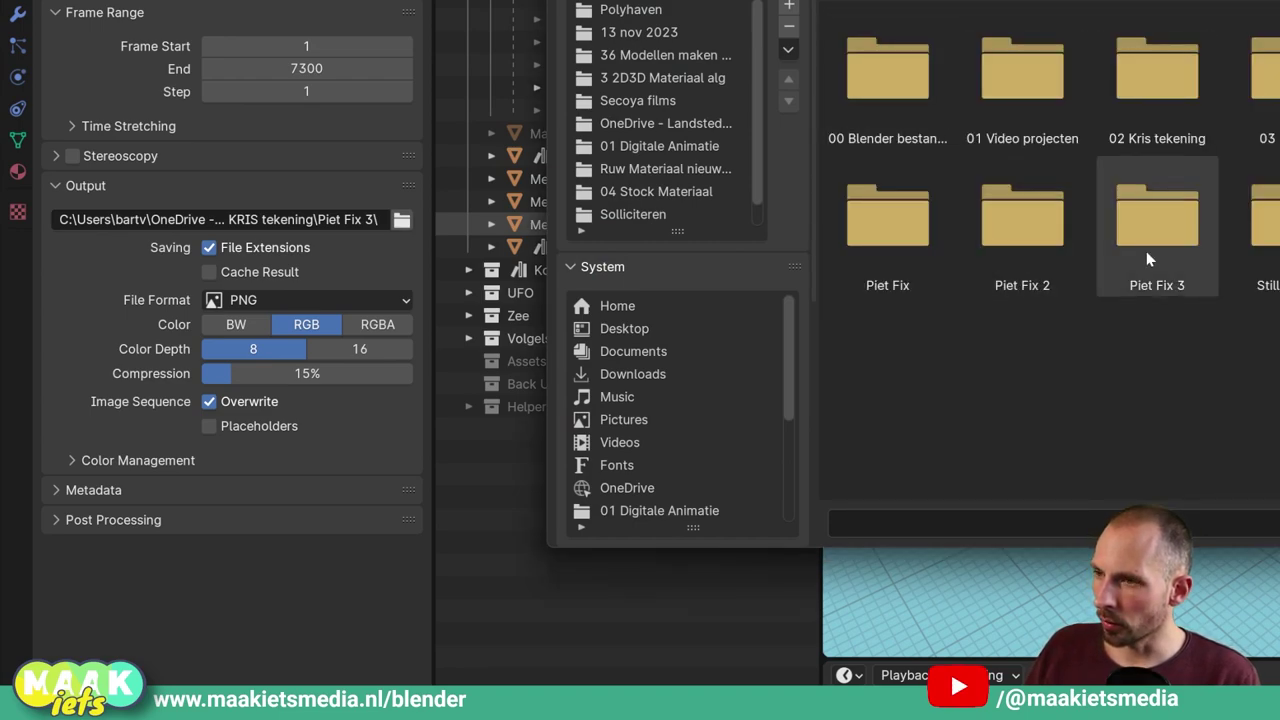
key(i)
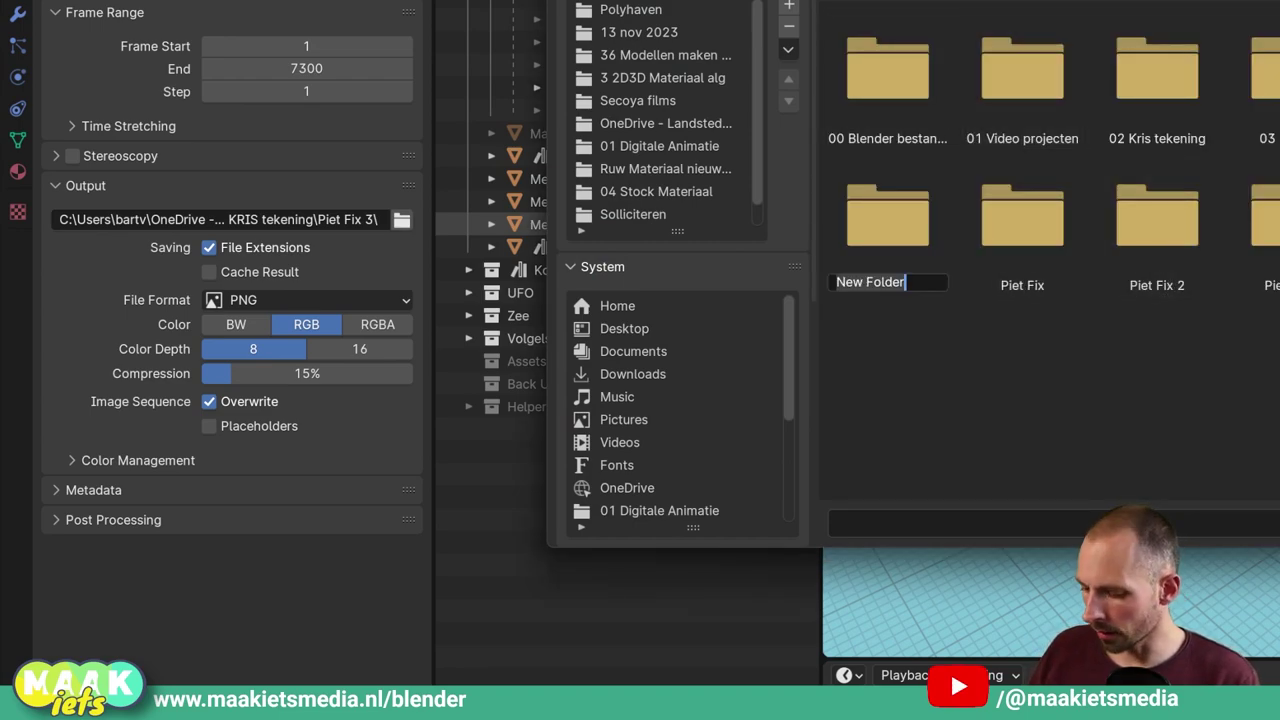
text(Final )
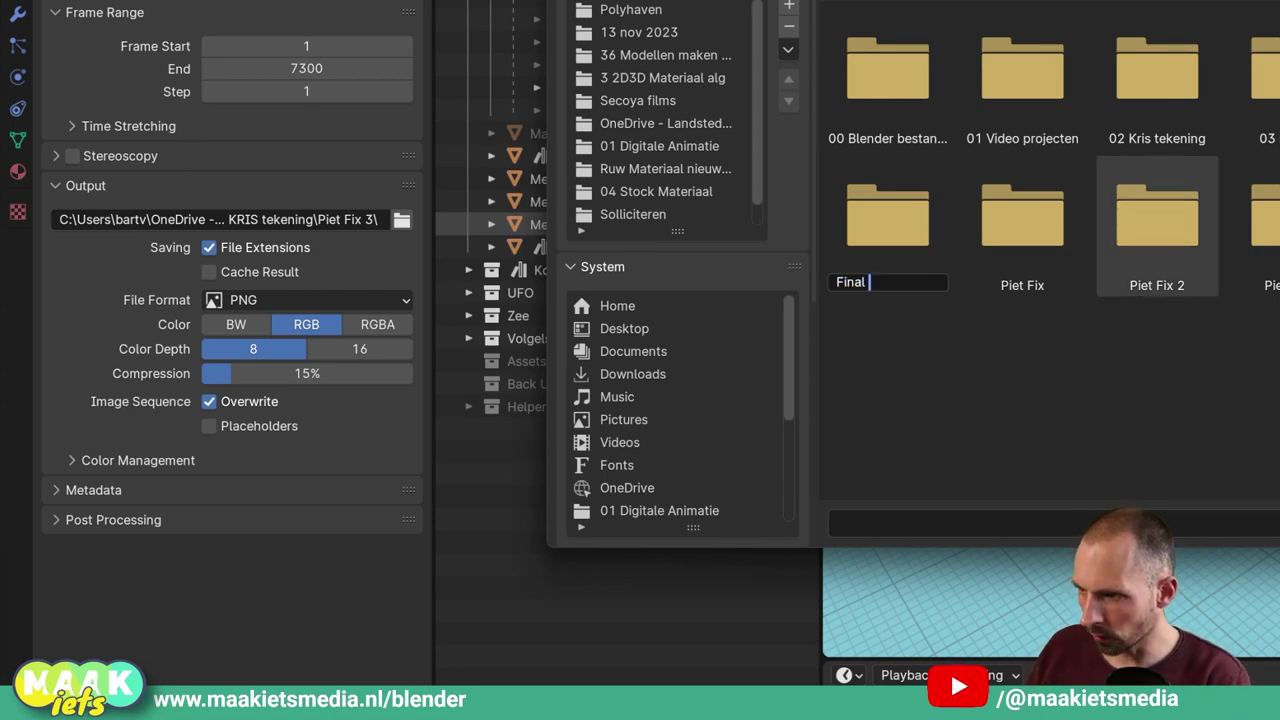
text(ender)
key(Return)
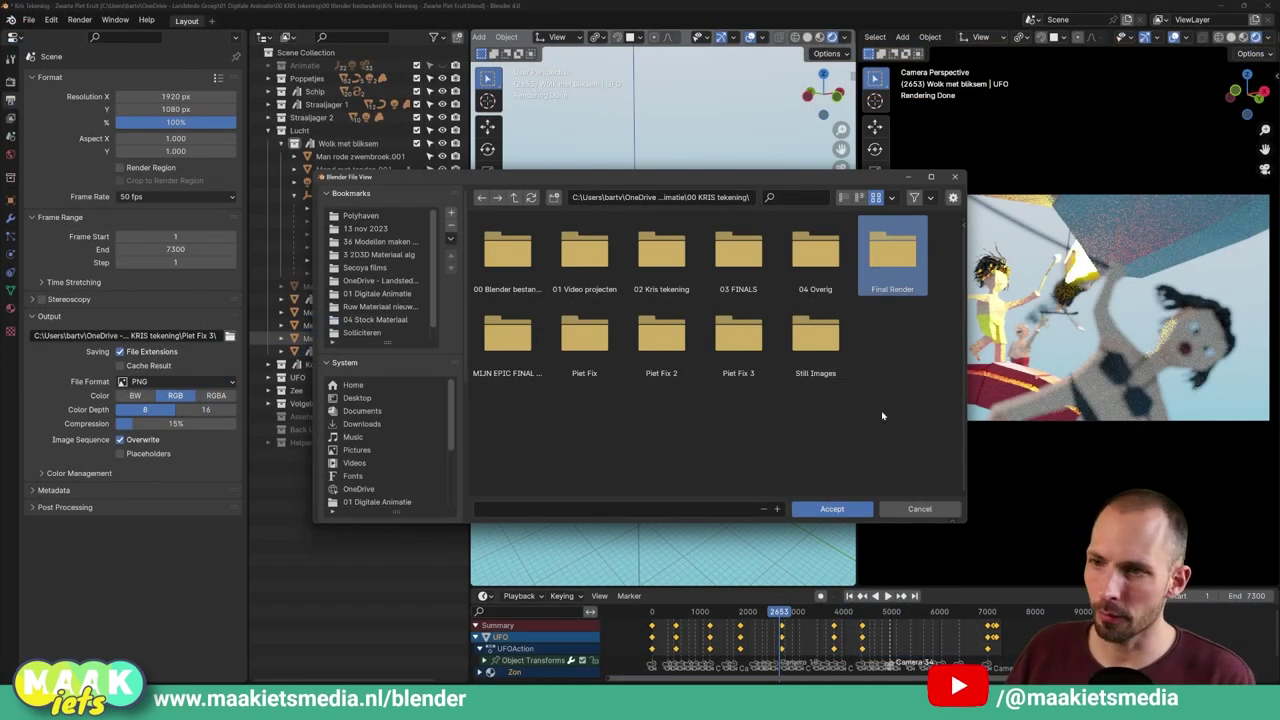
click(832, 509)
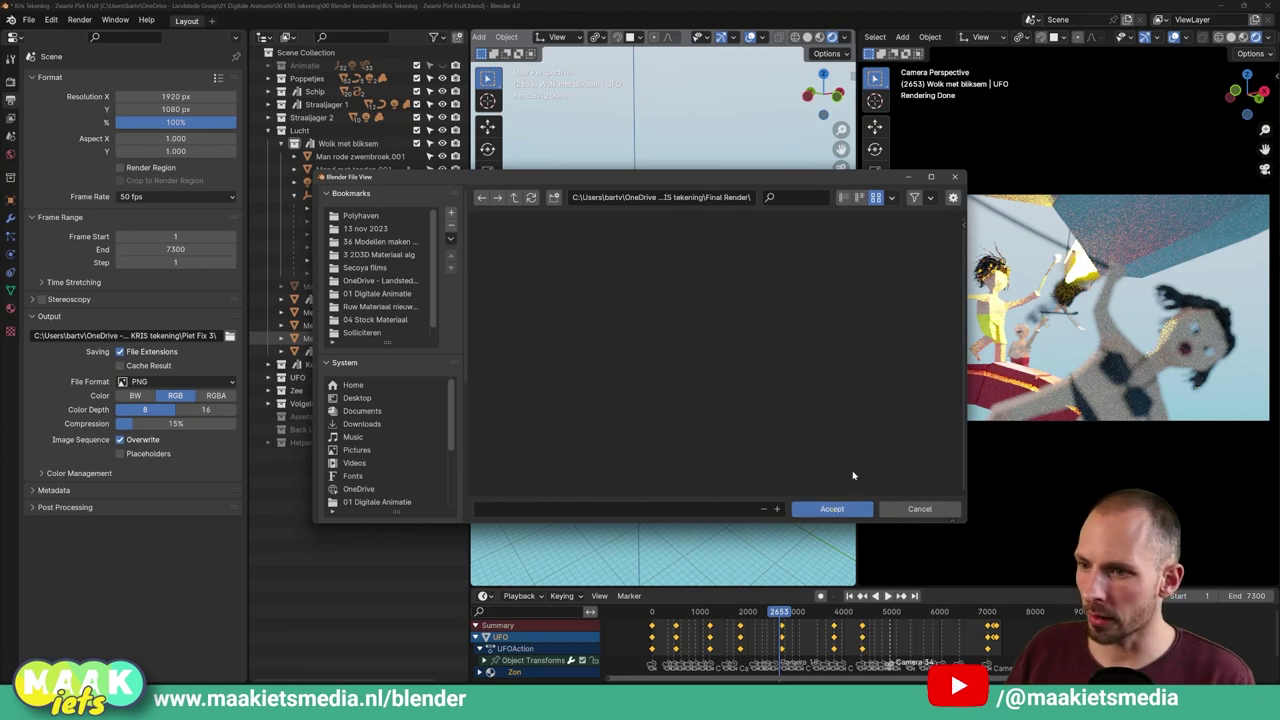
click(832, 509)
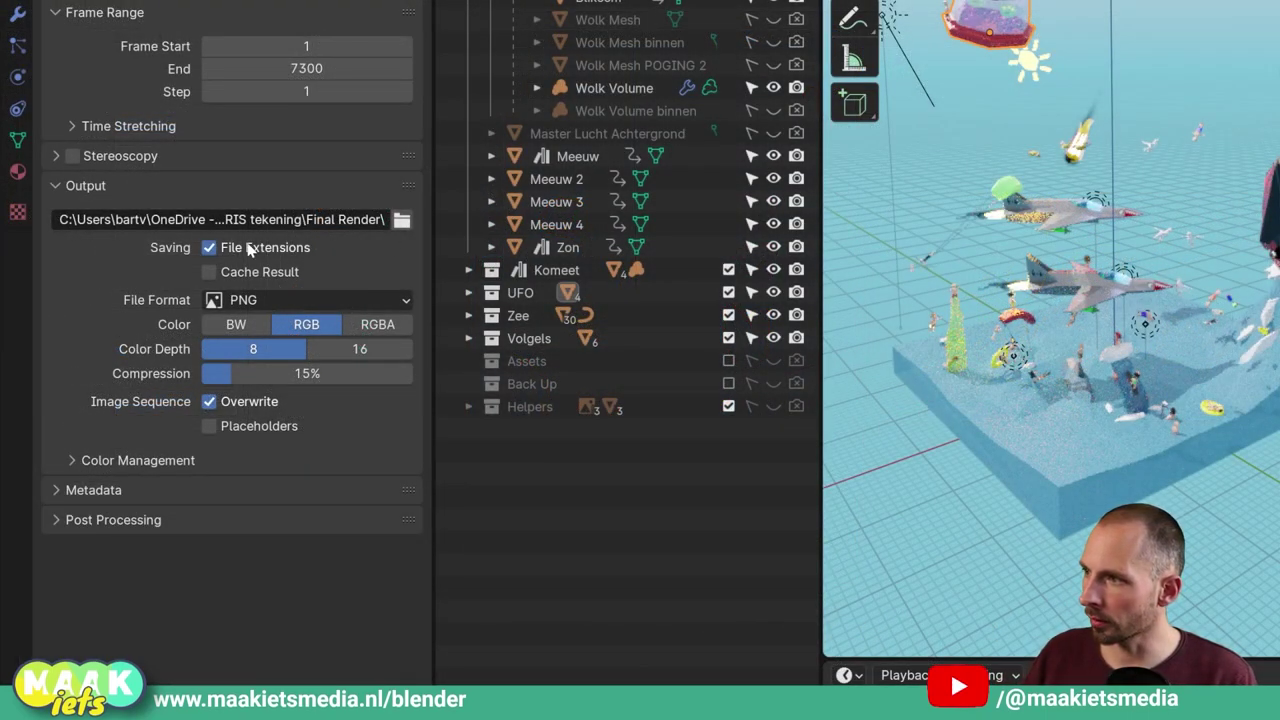
Keep PNG as the output file format with RGBA colour.
click(252, 306)
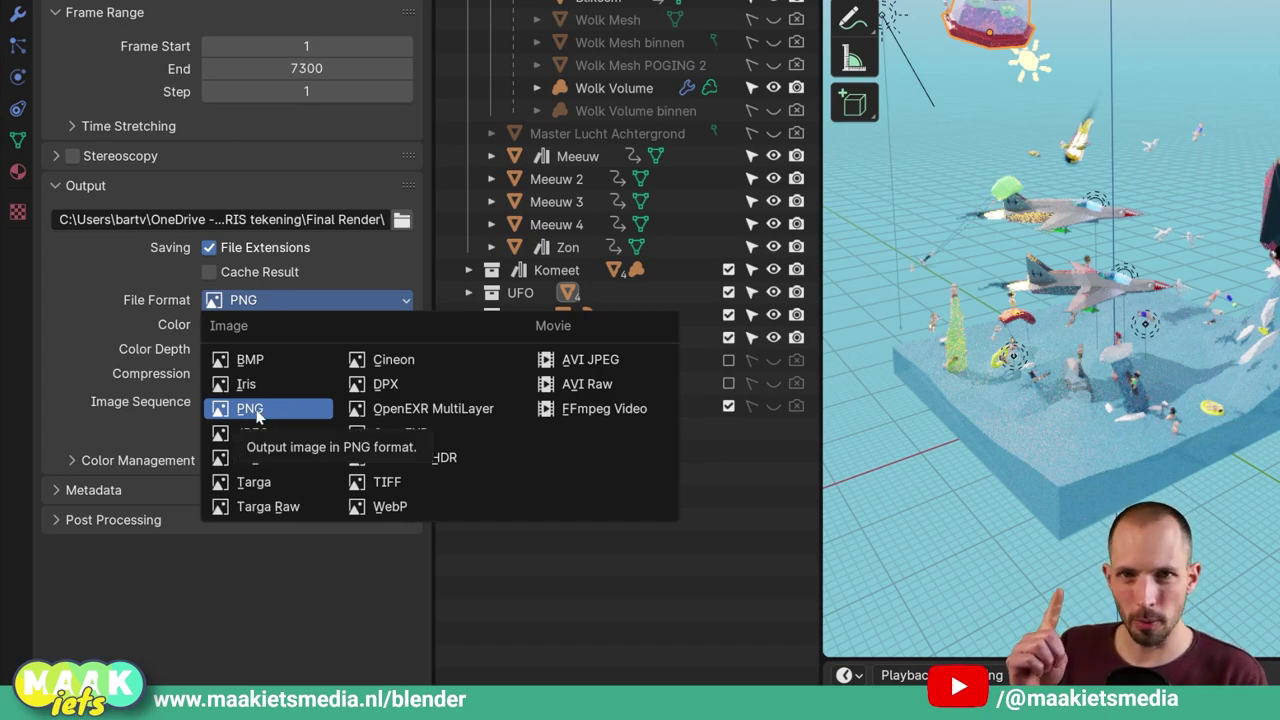
click(257, 414)
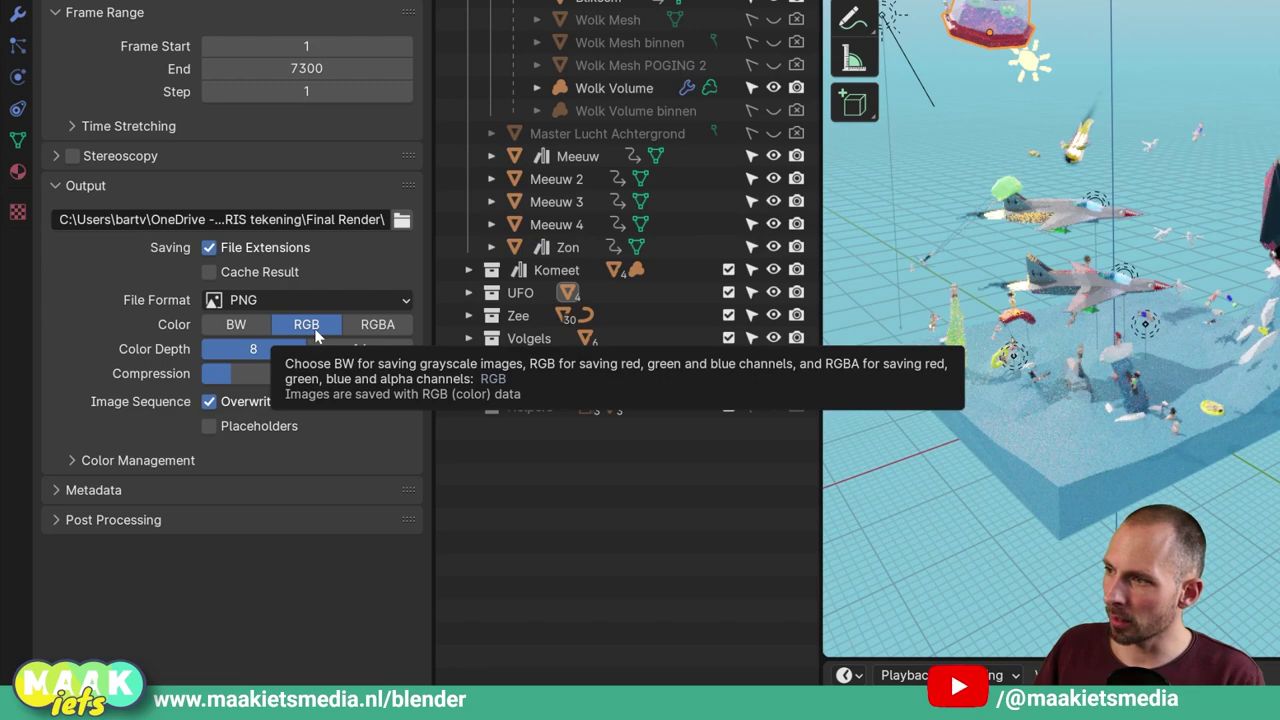
click(398, 328)
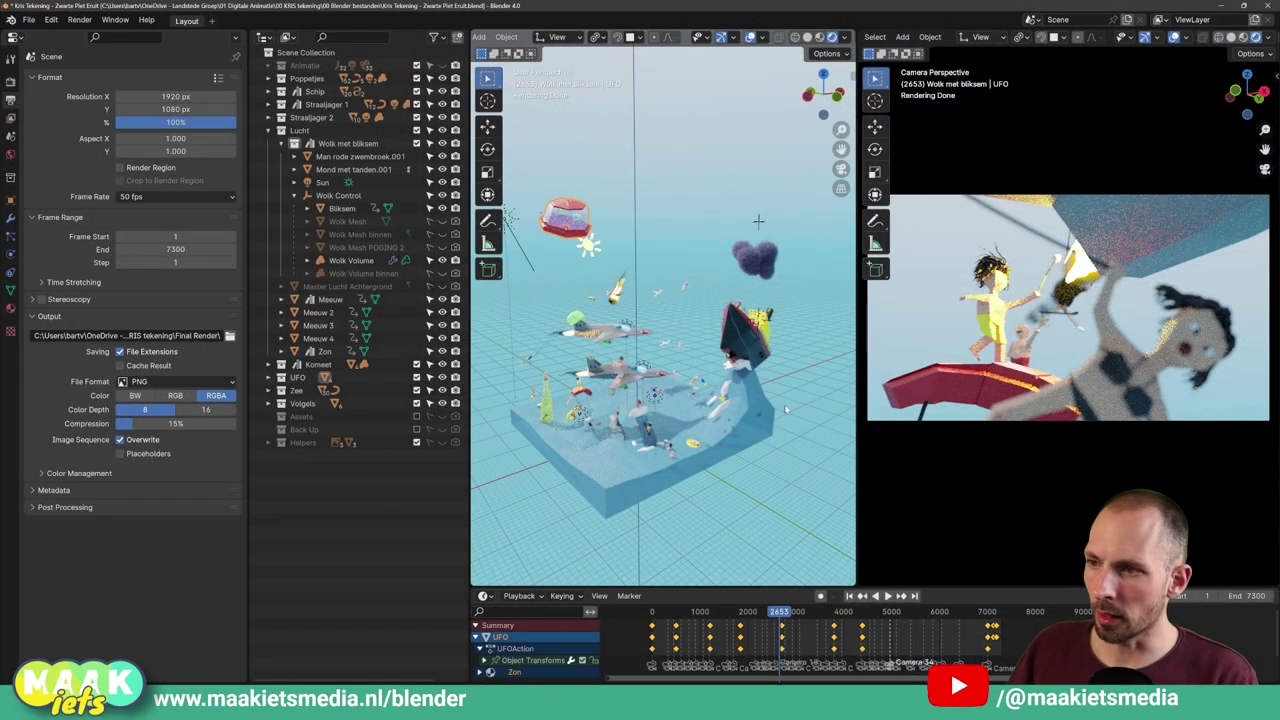
Turn on Film > Transparent in Render Properties, then return to Output Properties.
key(Home)
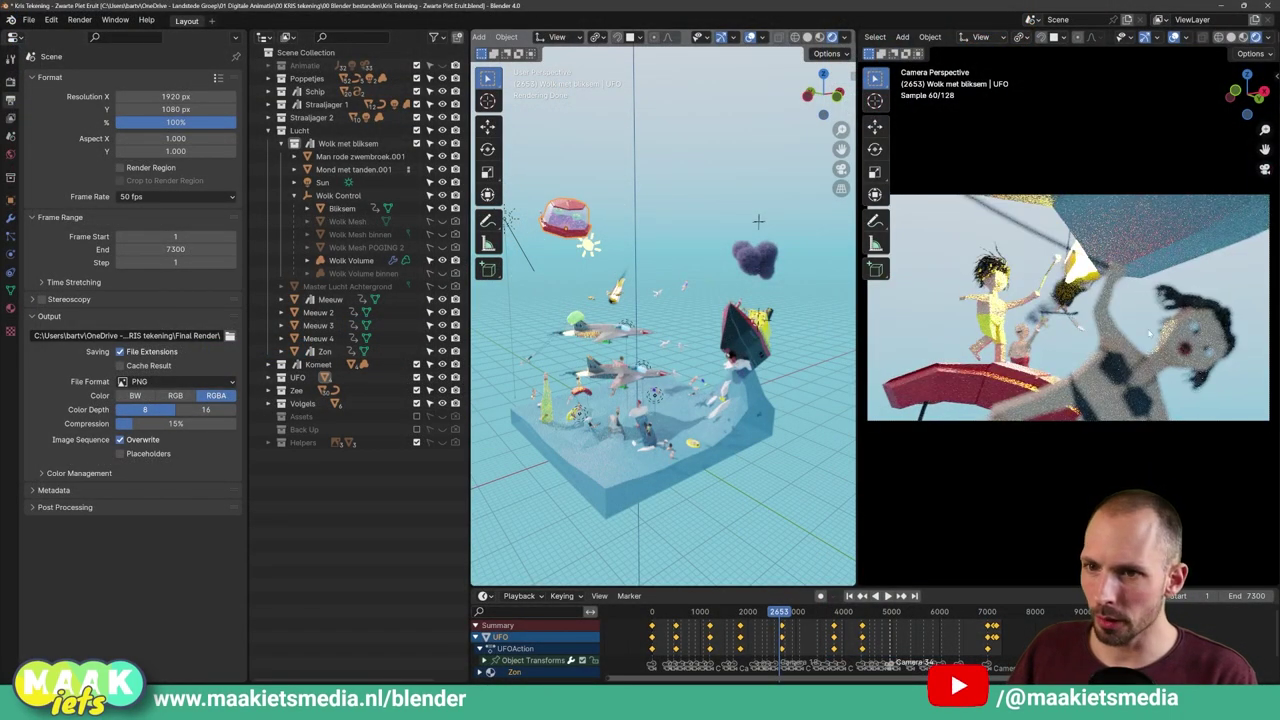
click(10, 81)
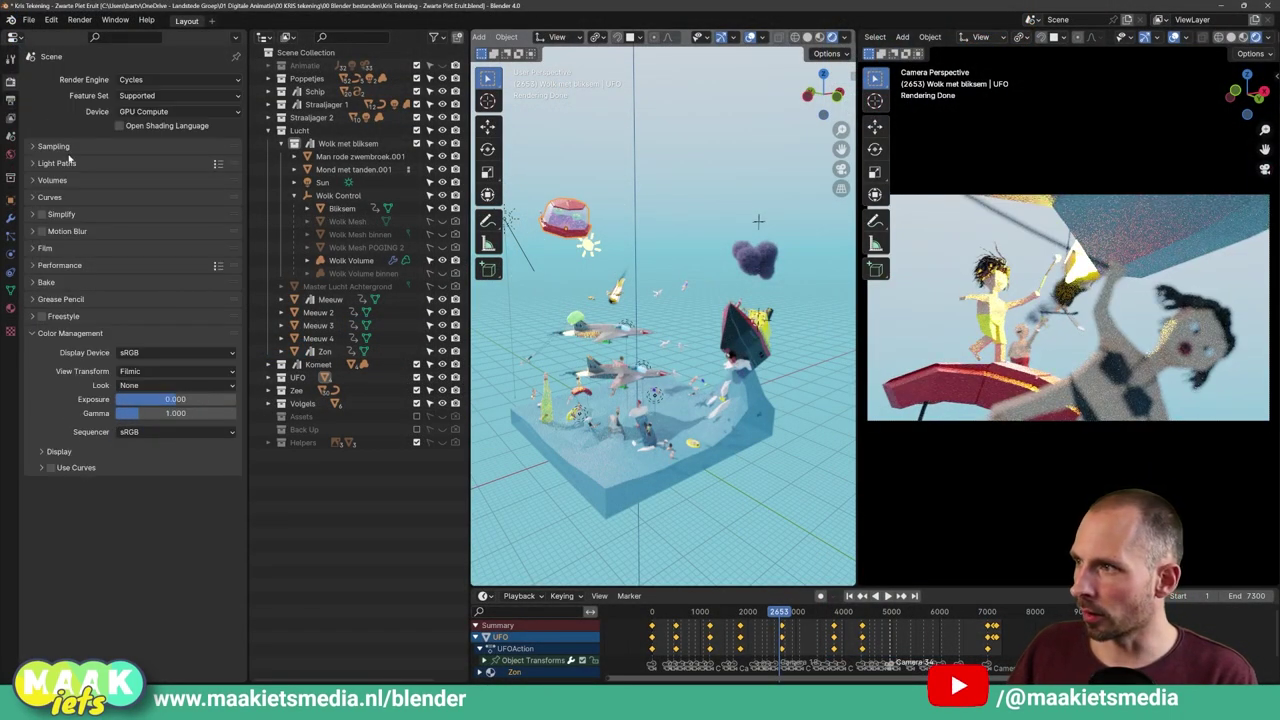
click(35, 248)
click(51, 340)
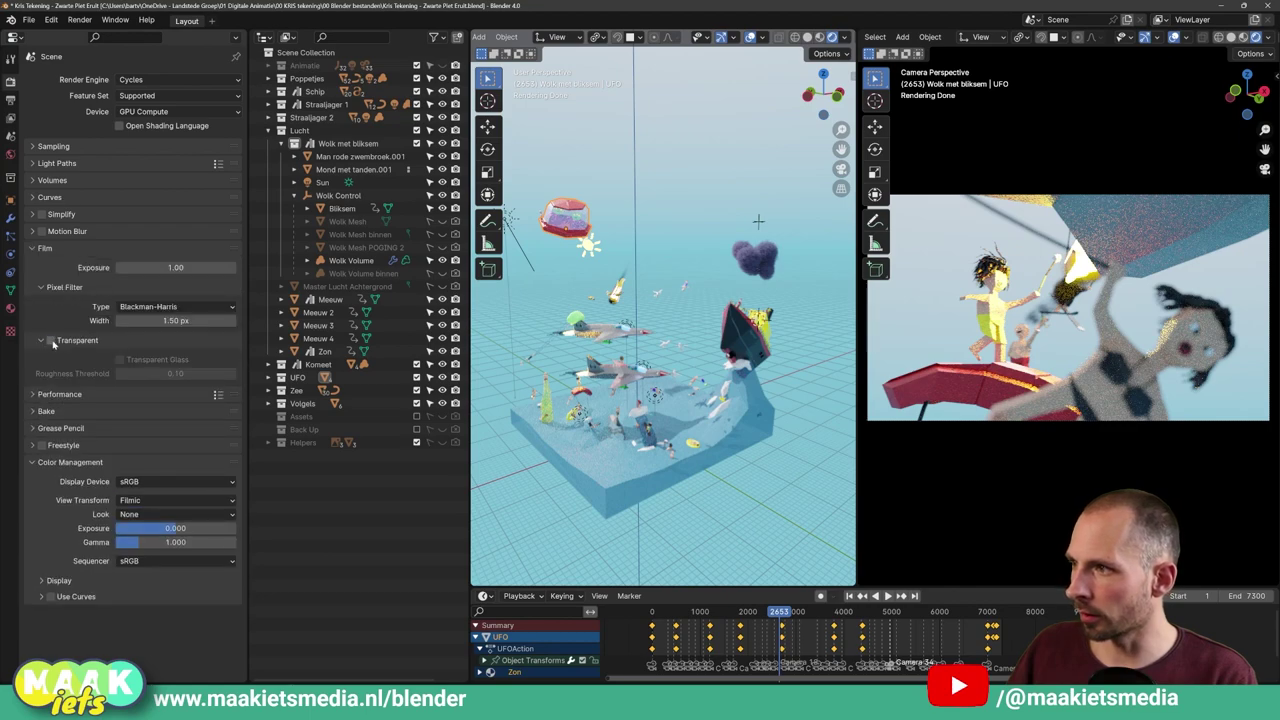
scroll(941, 287, down, 1)
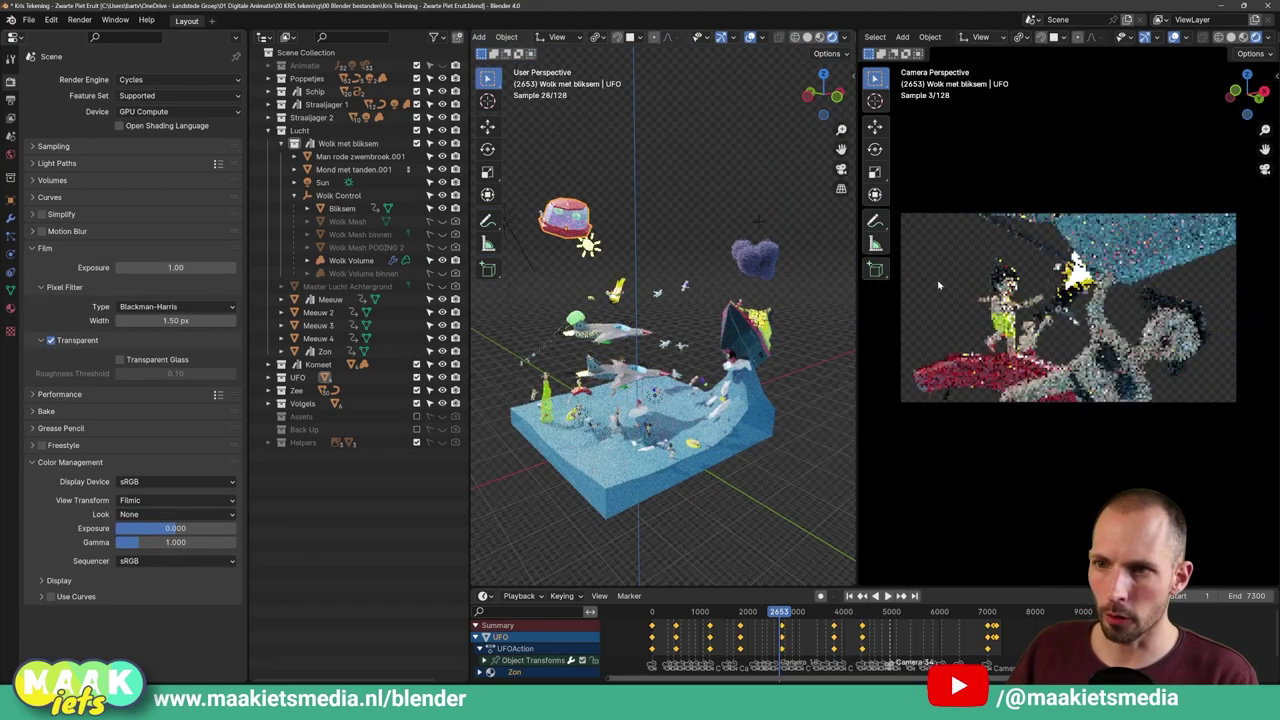
scroll(941, 287, up, 1)
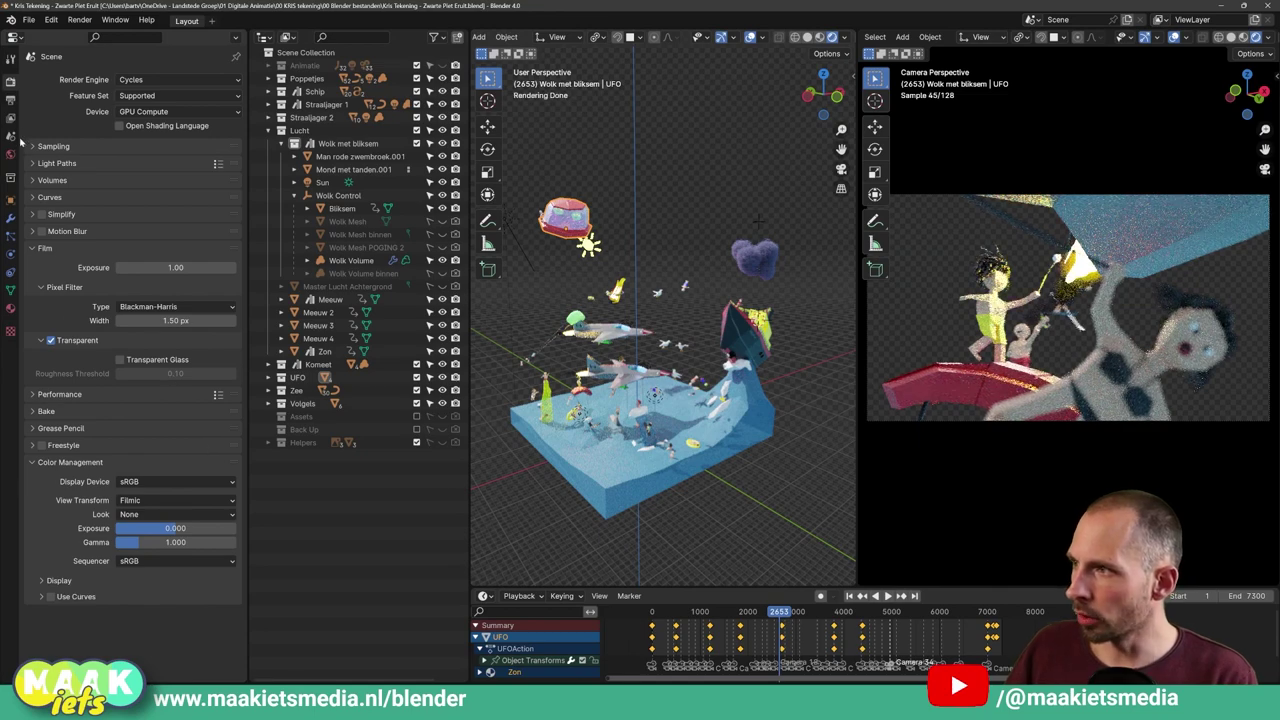
click(10, 101)
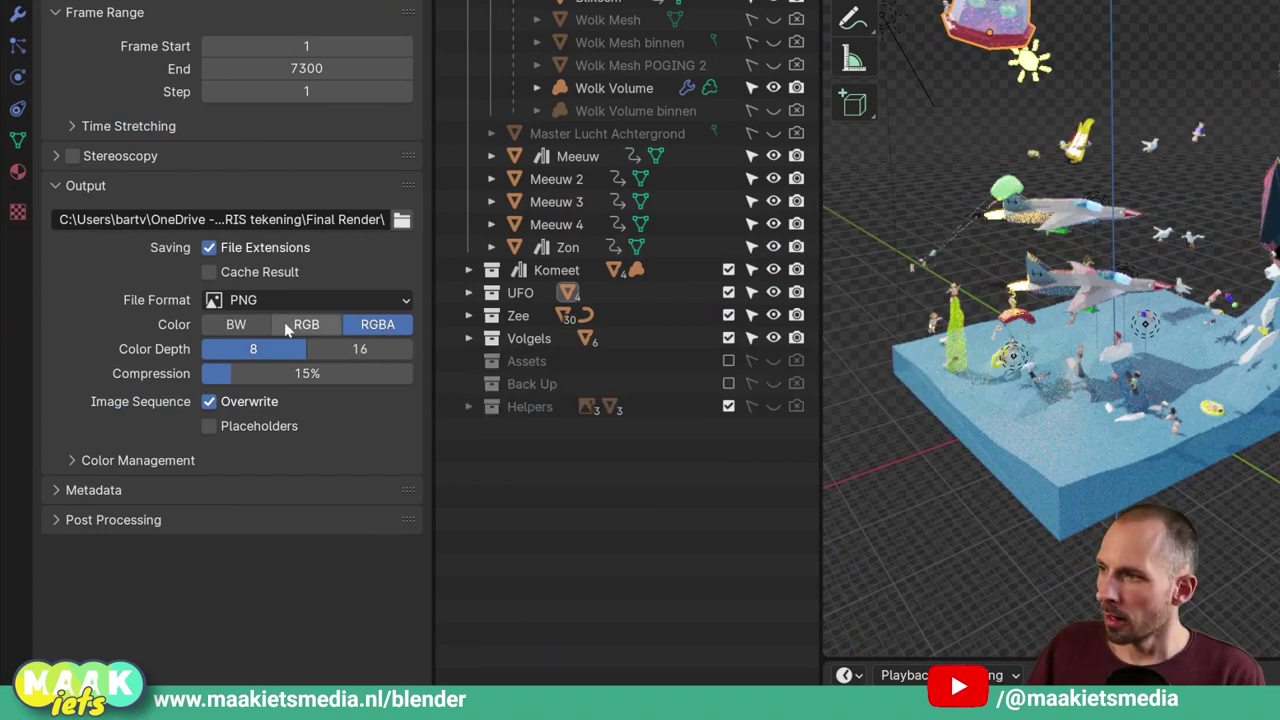
Set PNG output colour back to RGB, confirm PNG format, and open the Render menu.
click(288, 328)
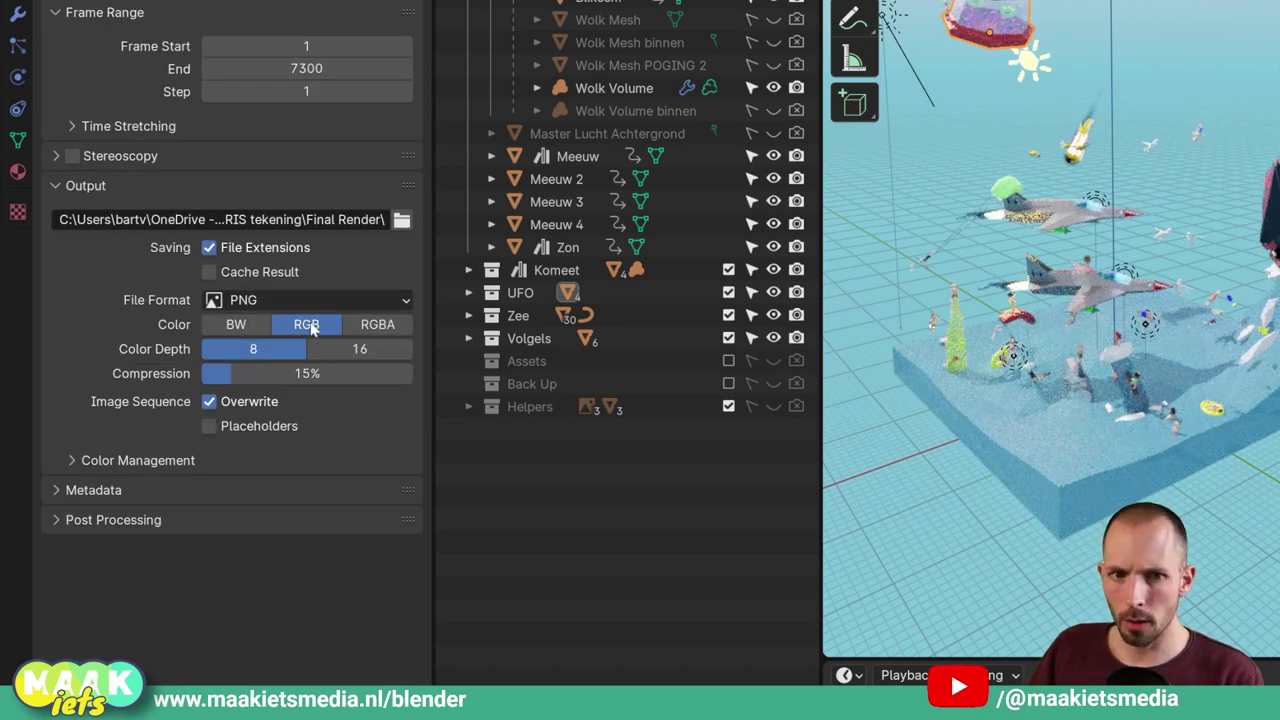
click(297, 302)
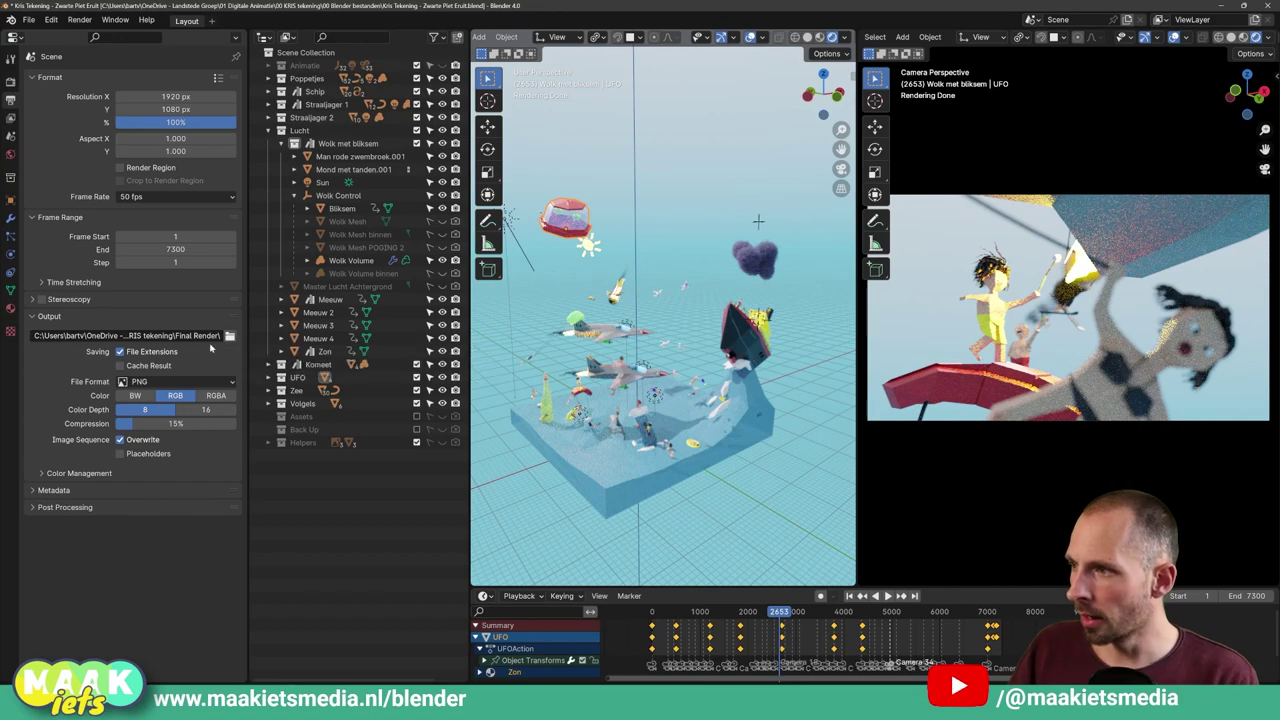
click(145, 385)
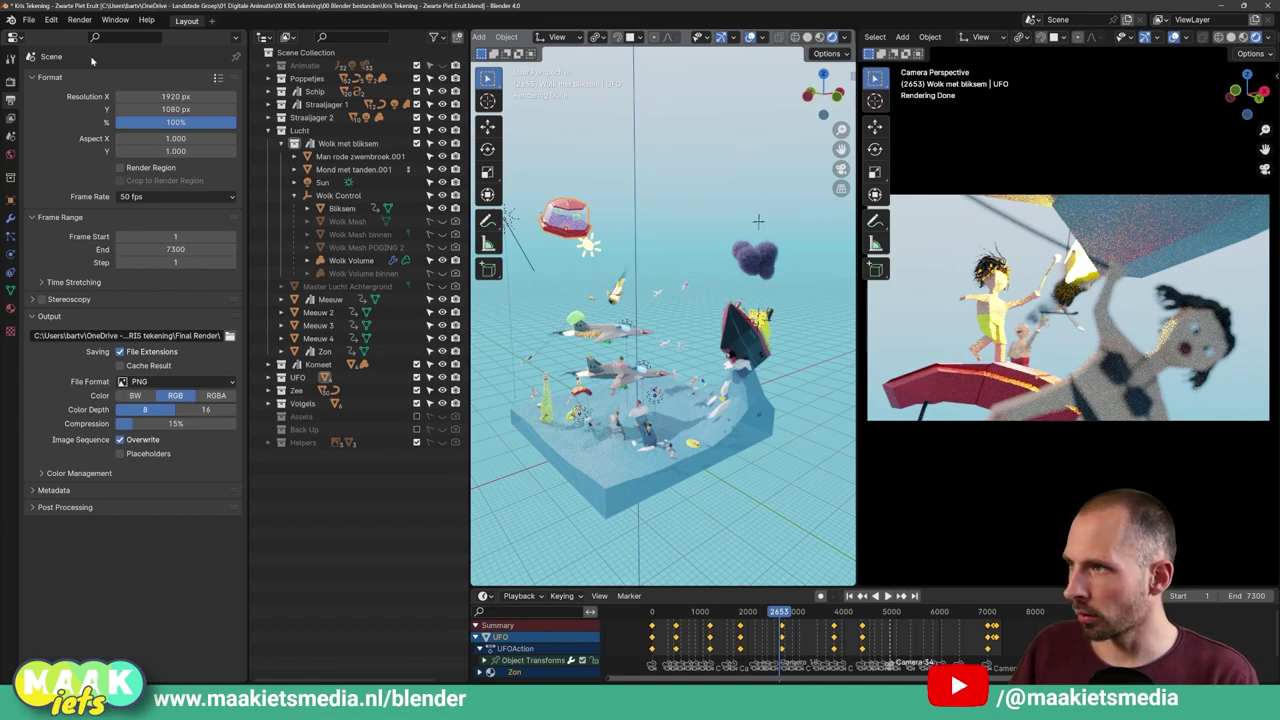
click(80, 22)
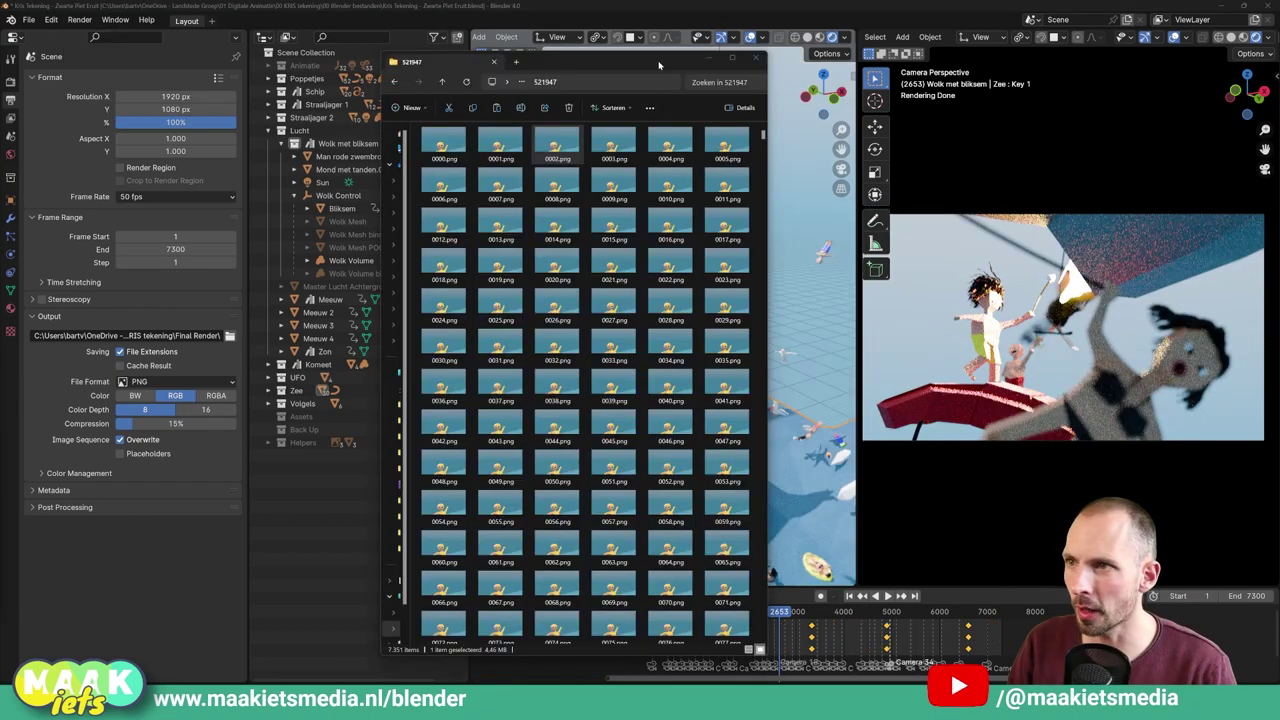
drag(659, 65, 675, 66)
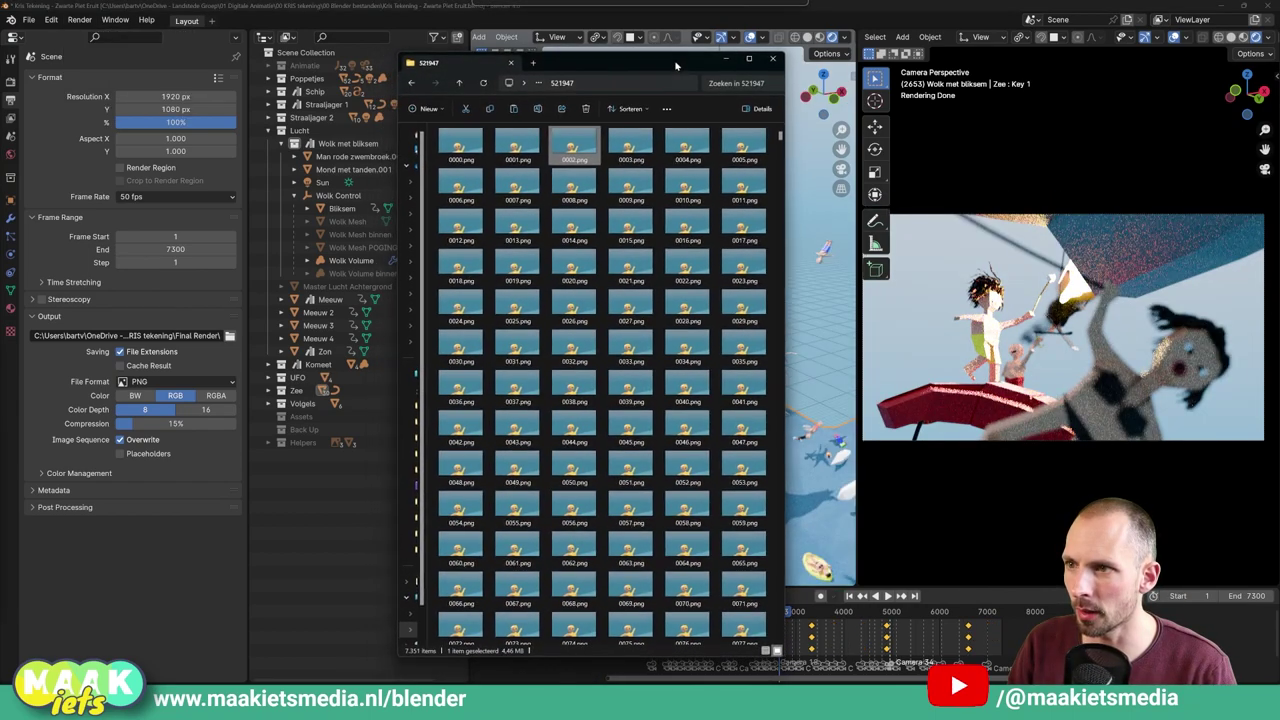
mouse_move(780, 137)
mouse_down()
mouse_move(790, 228)
mouse_move(781, 132)
mouse_up()
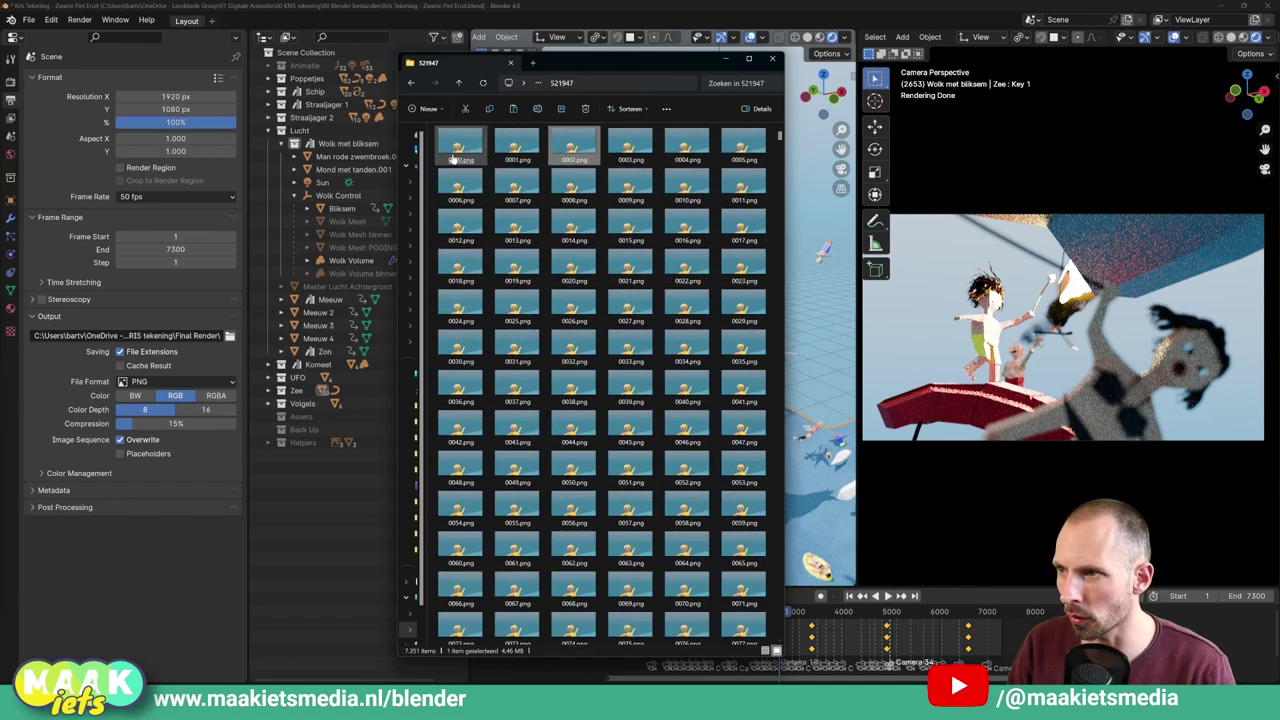
scroll(505, 203, down, 2)
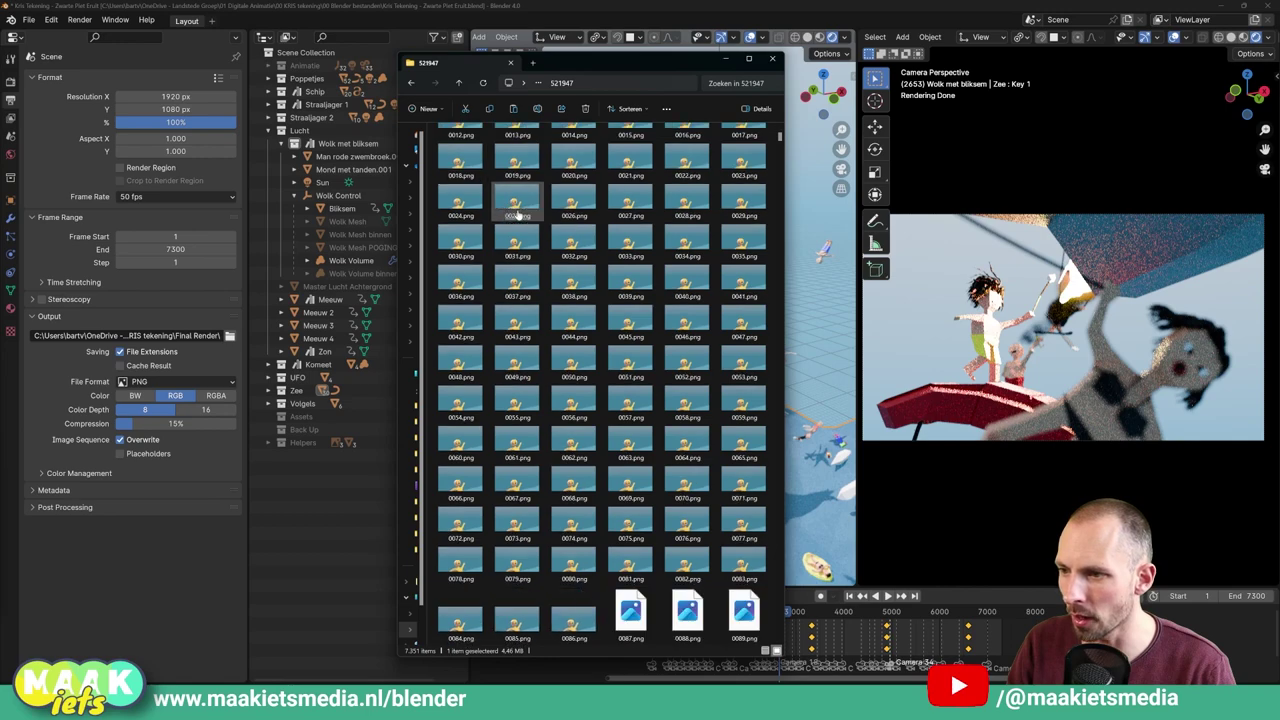
scroll(517, 215, up, 2)
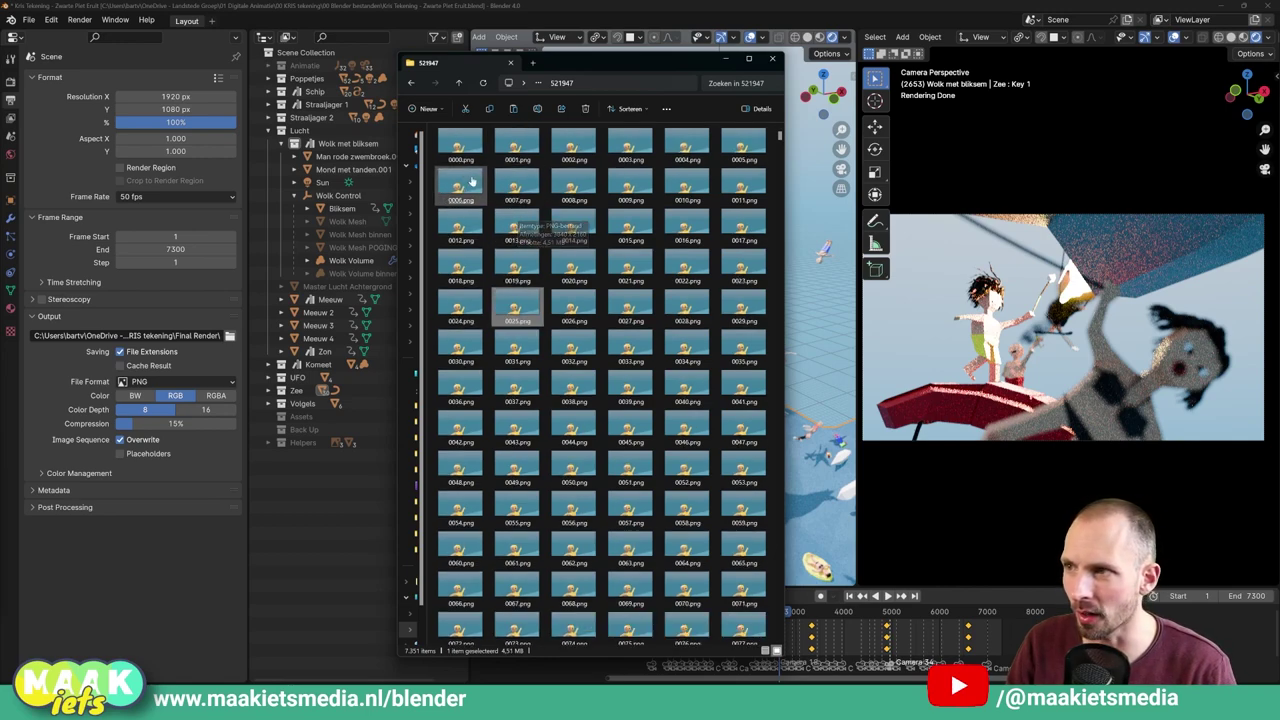
click(461, 160)
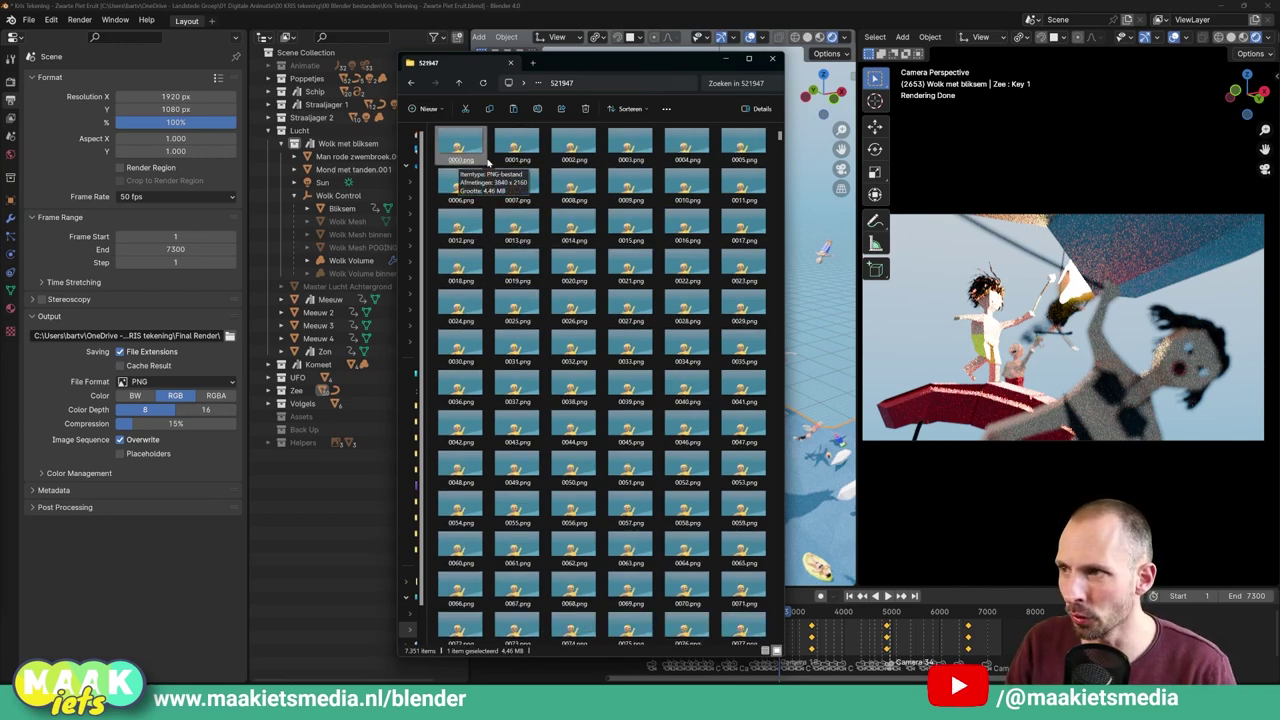
scroll(700, 150, down, 5)
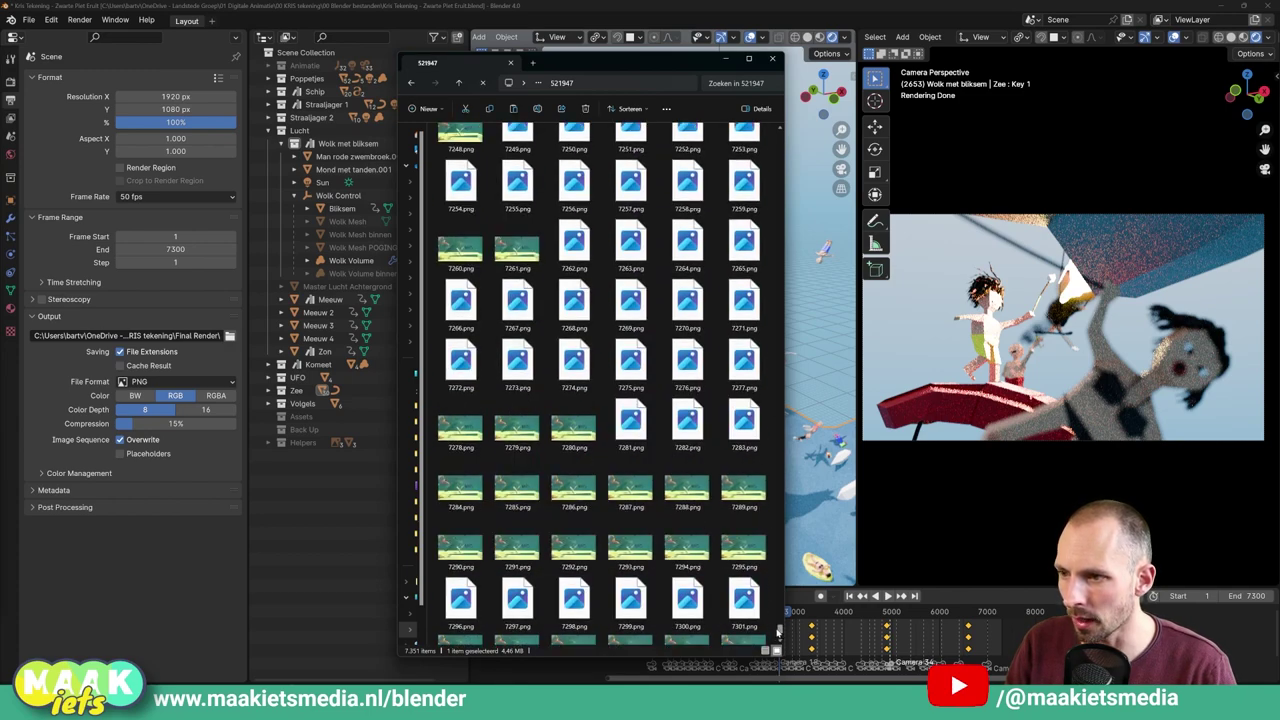
mouse_move(779, 140)
mouse_down()
mouse_move(780, 601)
mouse_move(782, 143)
mouse_up()
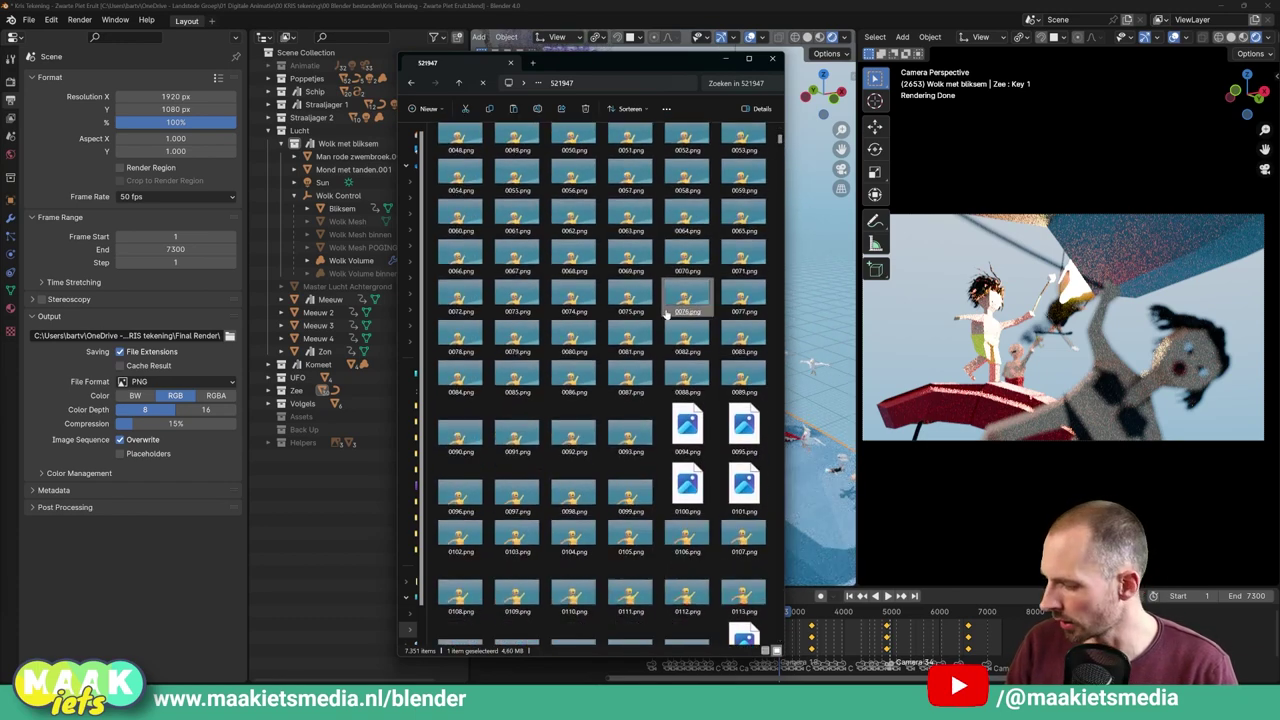
click(664, 328)
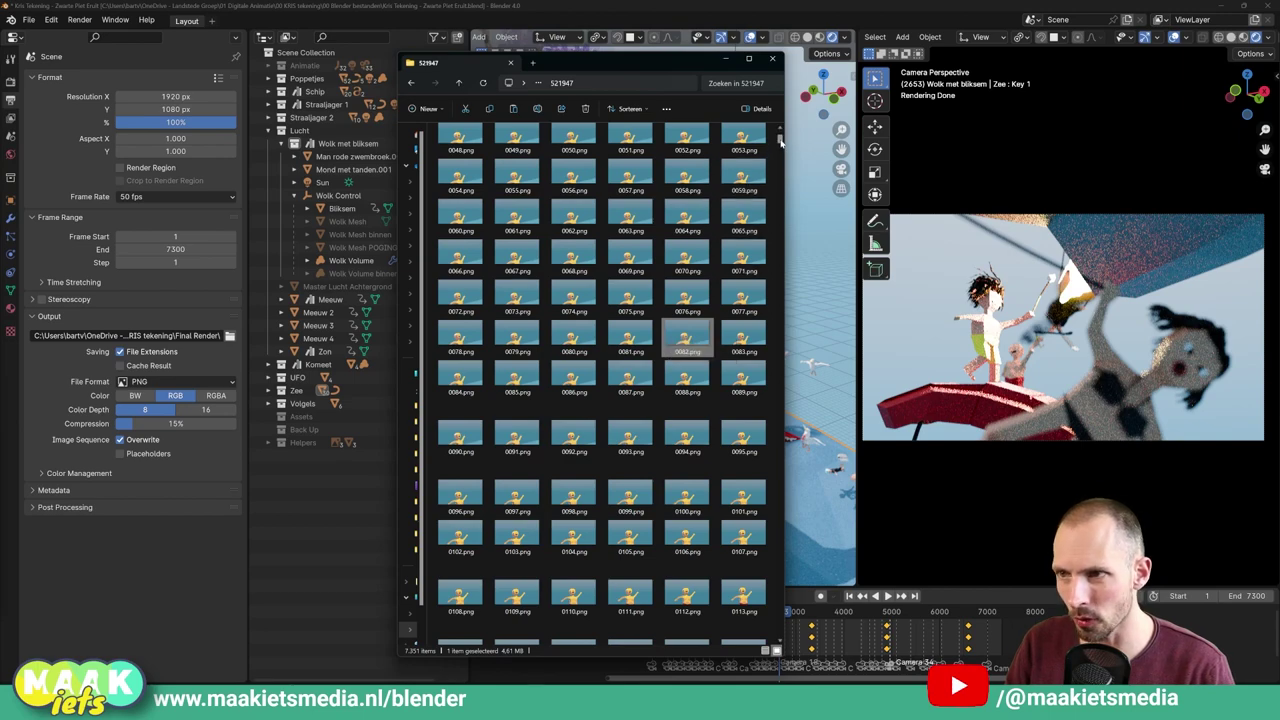
scroll(780, 141, down, 1)
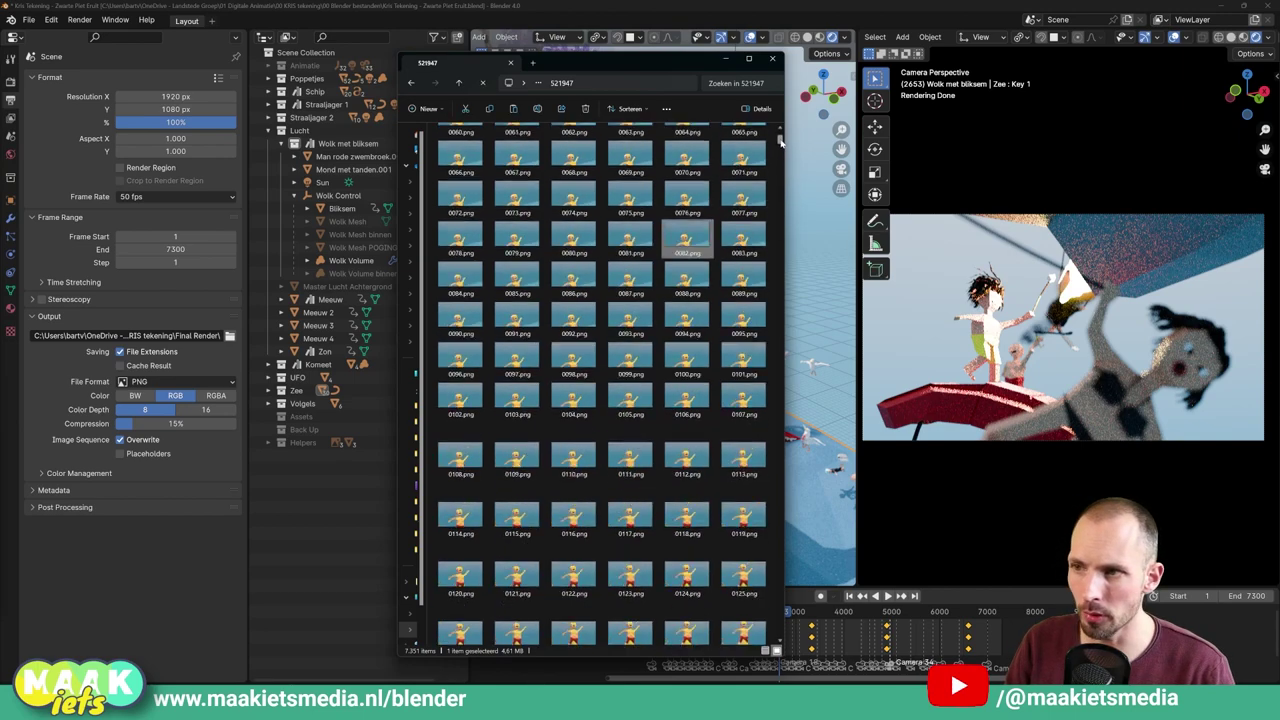
drag(780, 141, 780, 136)
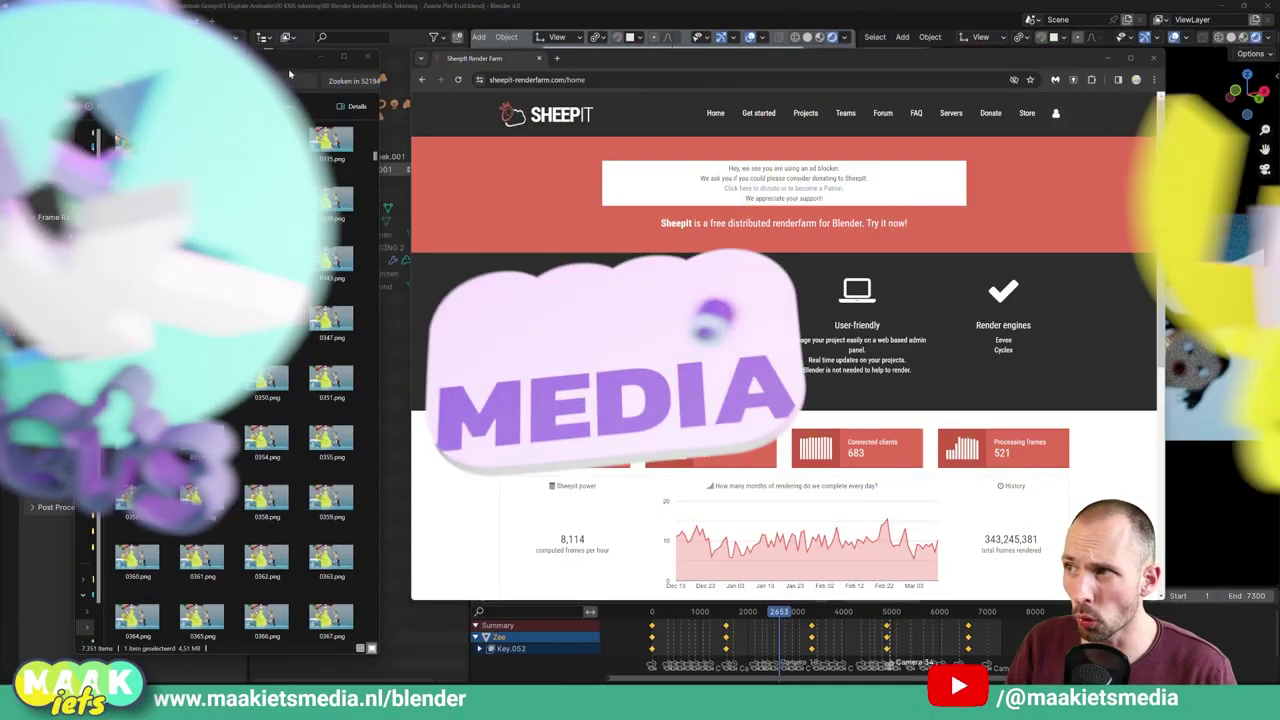
scroll(298, 204, down, 8)
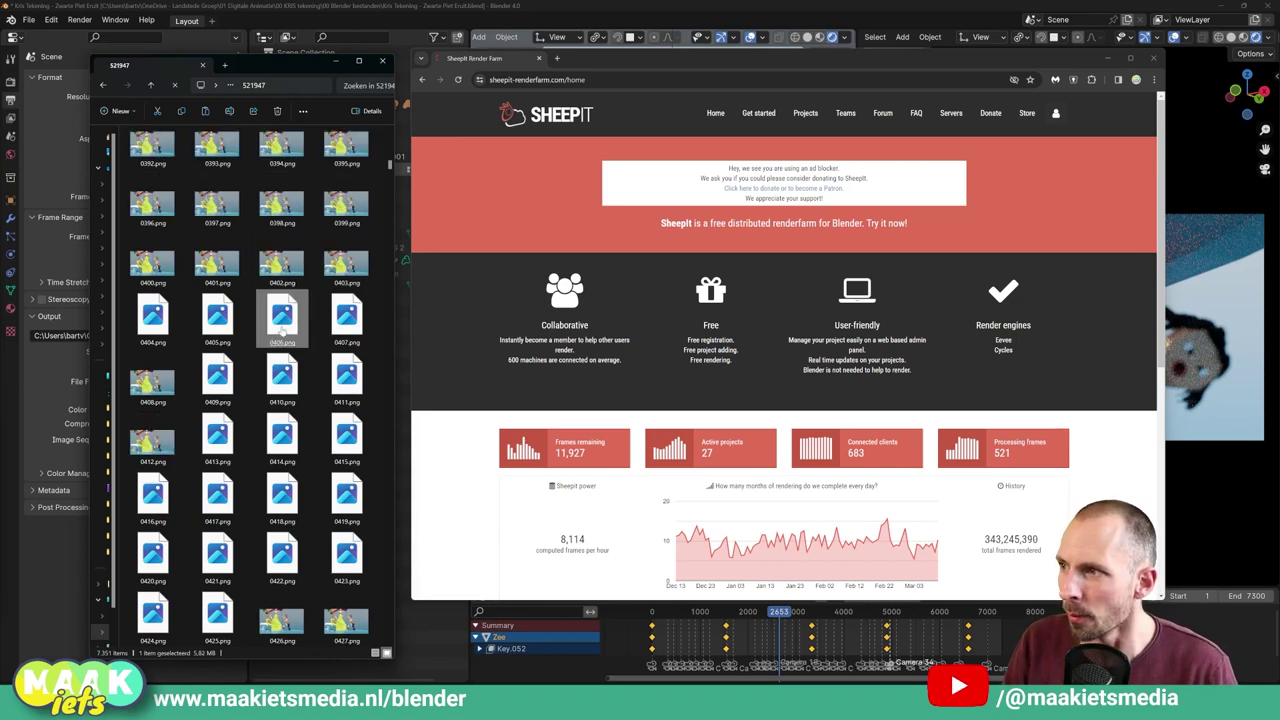
scroll(275, 342, up, 5)
scroll(280, 340, up, 5)
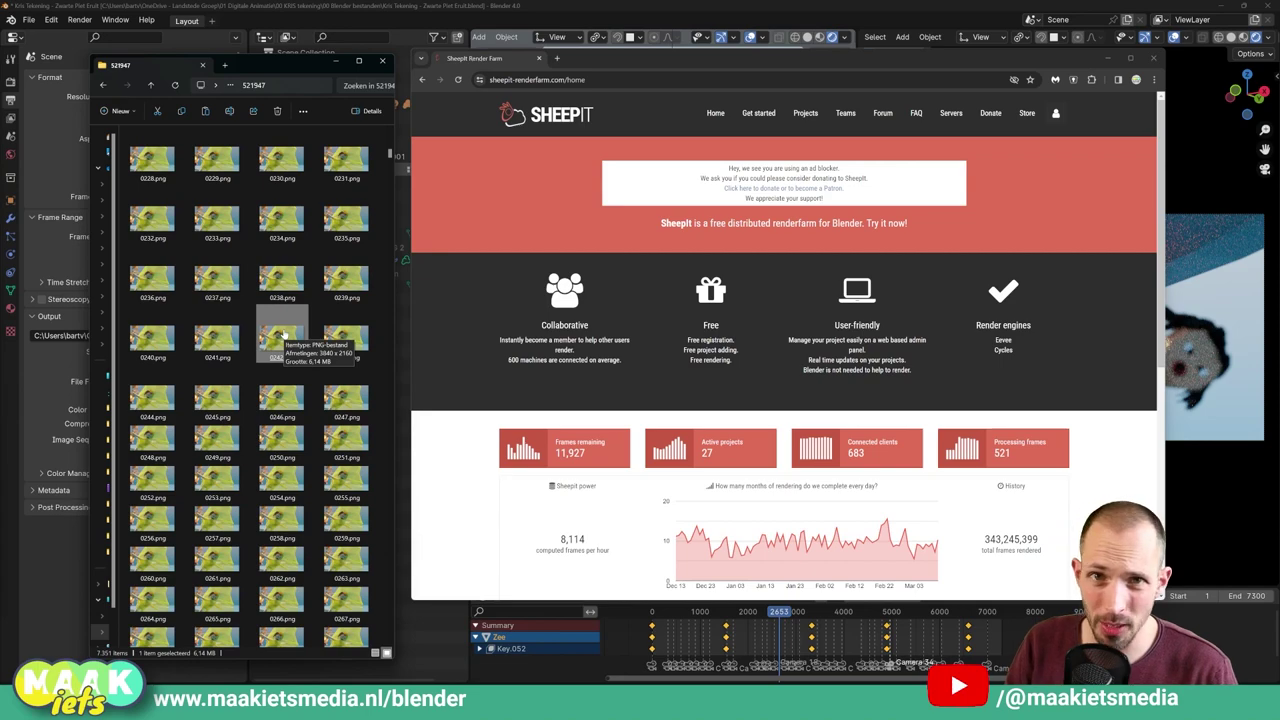
scroll(283, 335, up, 5)
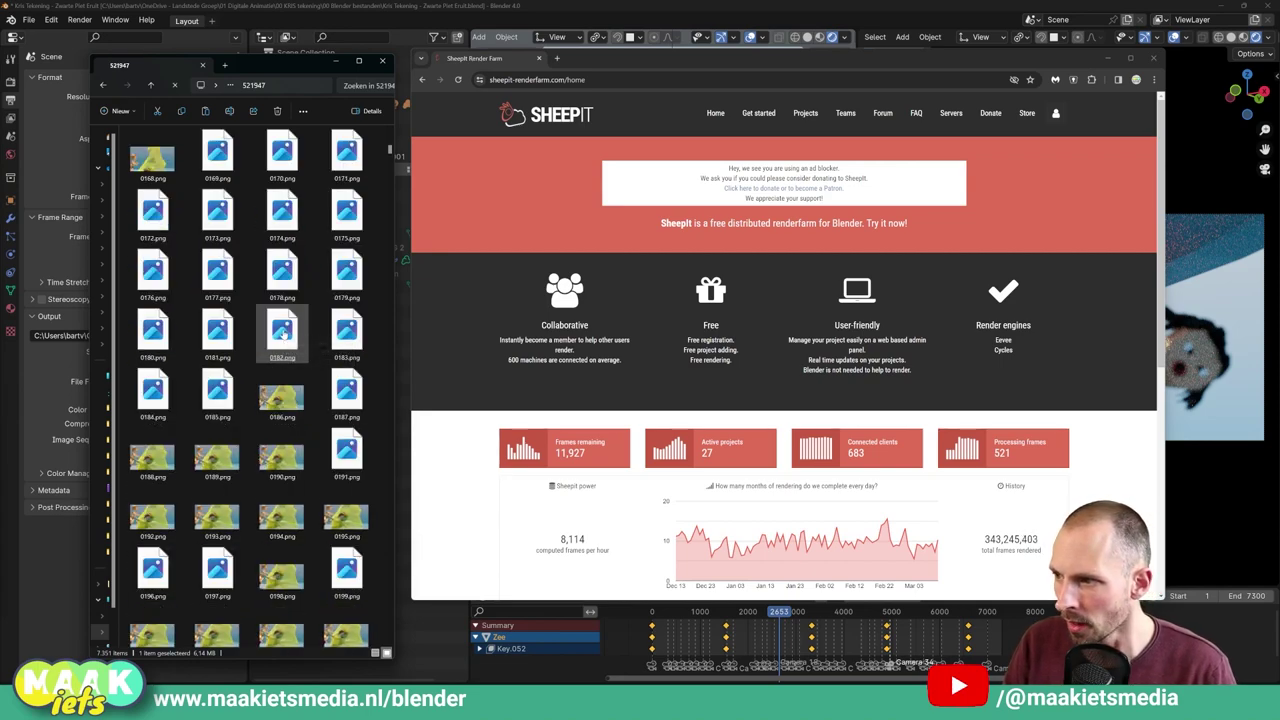
drag(631, 63, 623, 69)
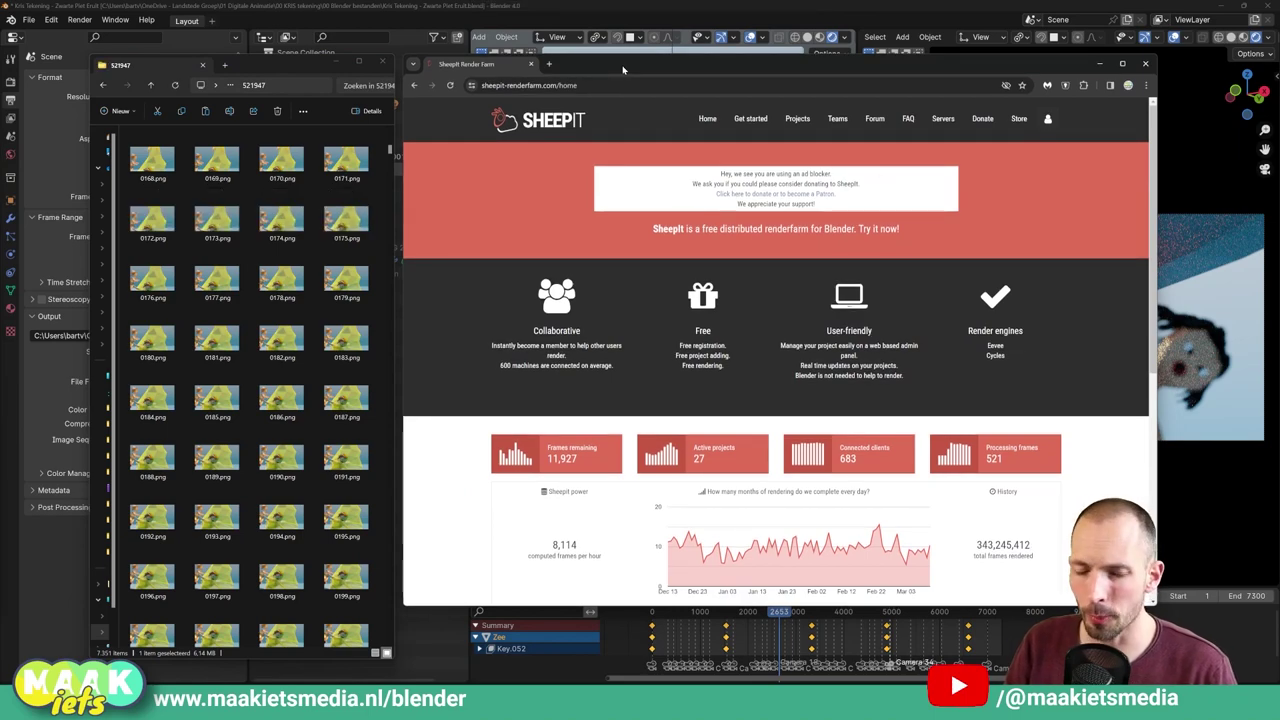
drag(623, 69, 624, 69)
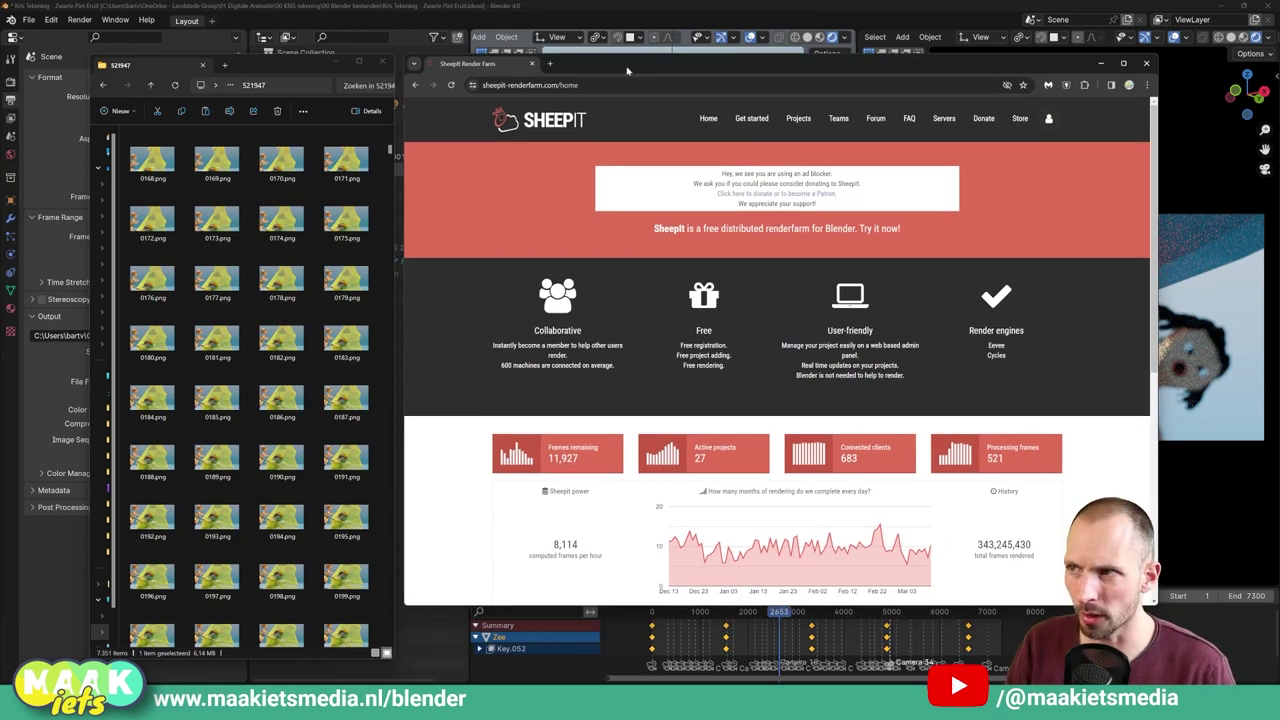
drag(627, 70, 622, 71)
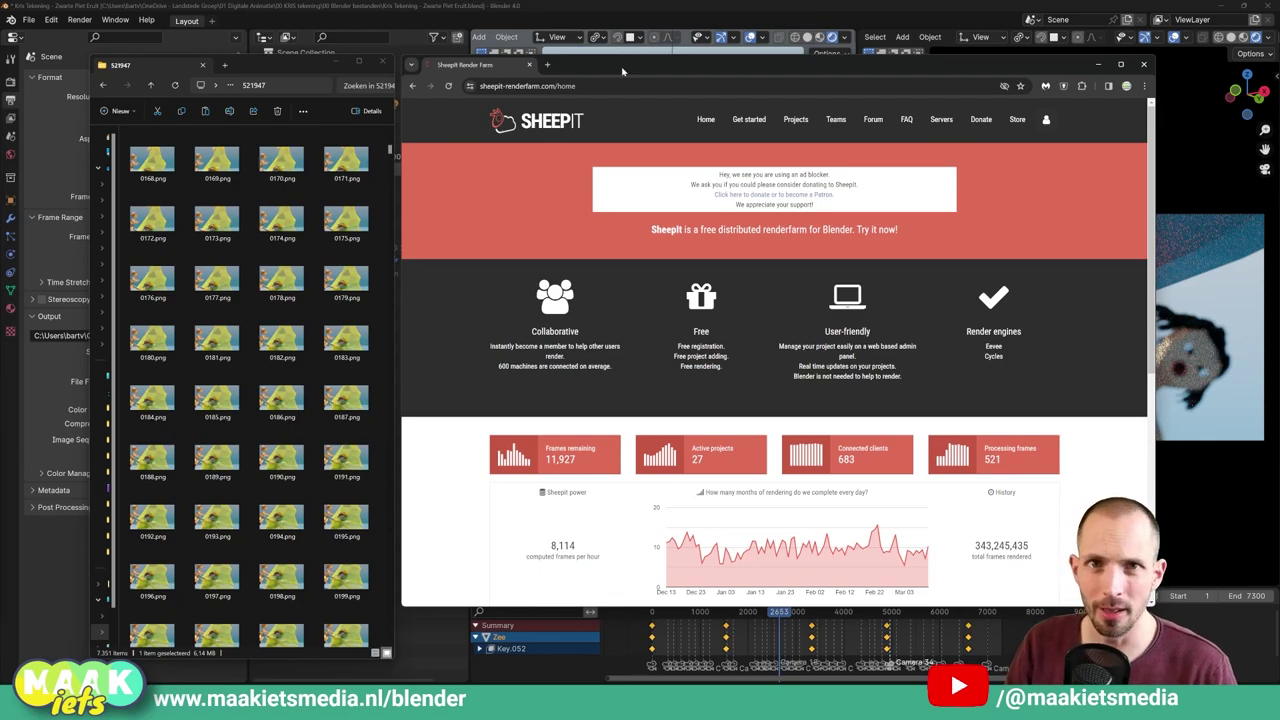